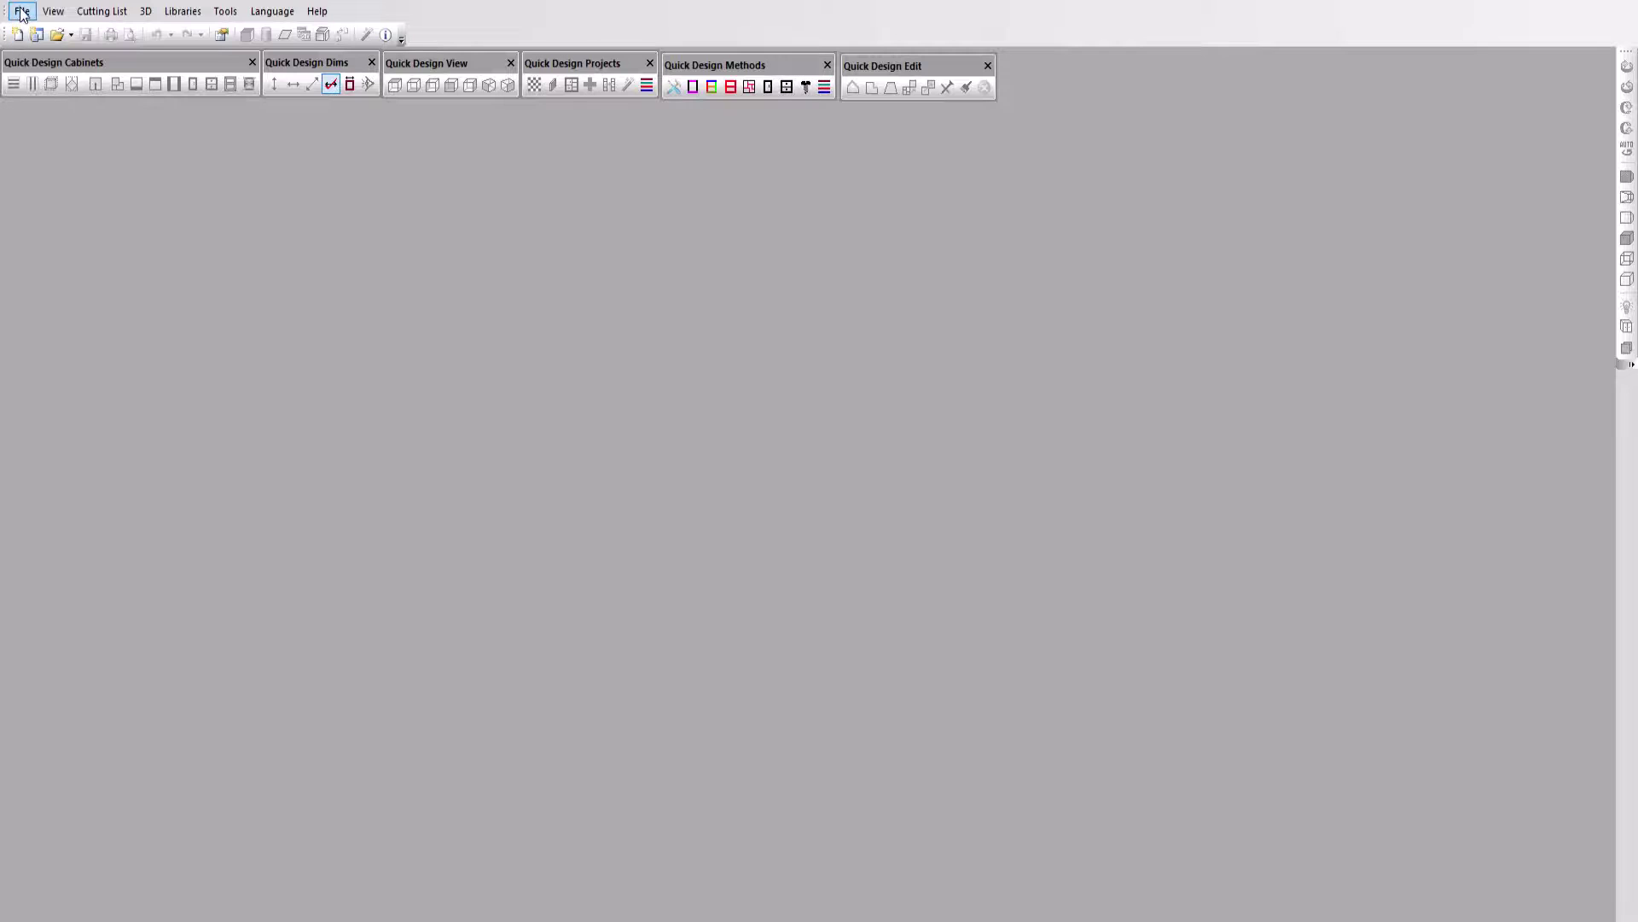
- Start a new project and import the Floor-layer polyline from Kitchen.dxf as the floor
left_click(22, 12)
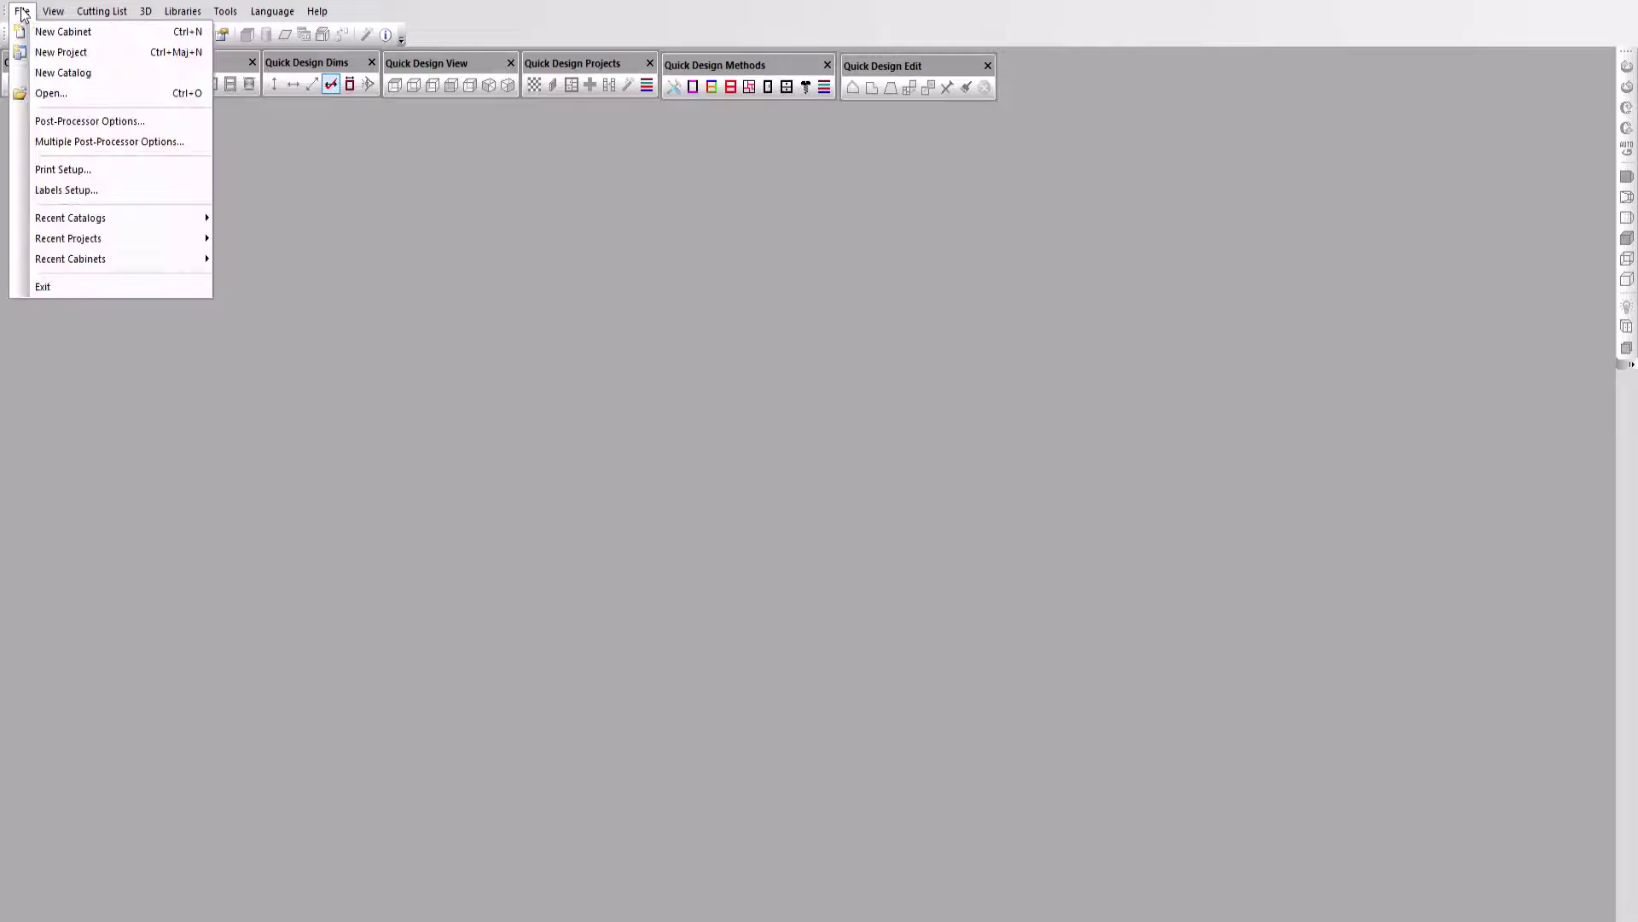
left_click(63, 54)
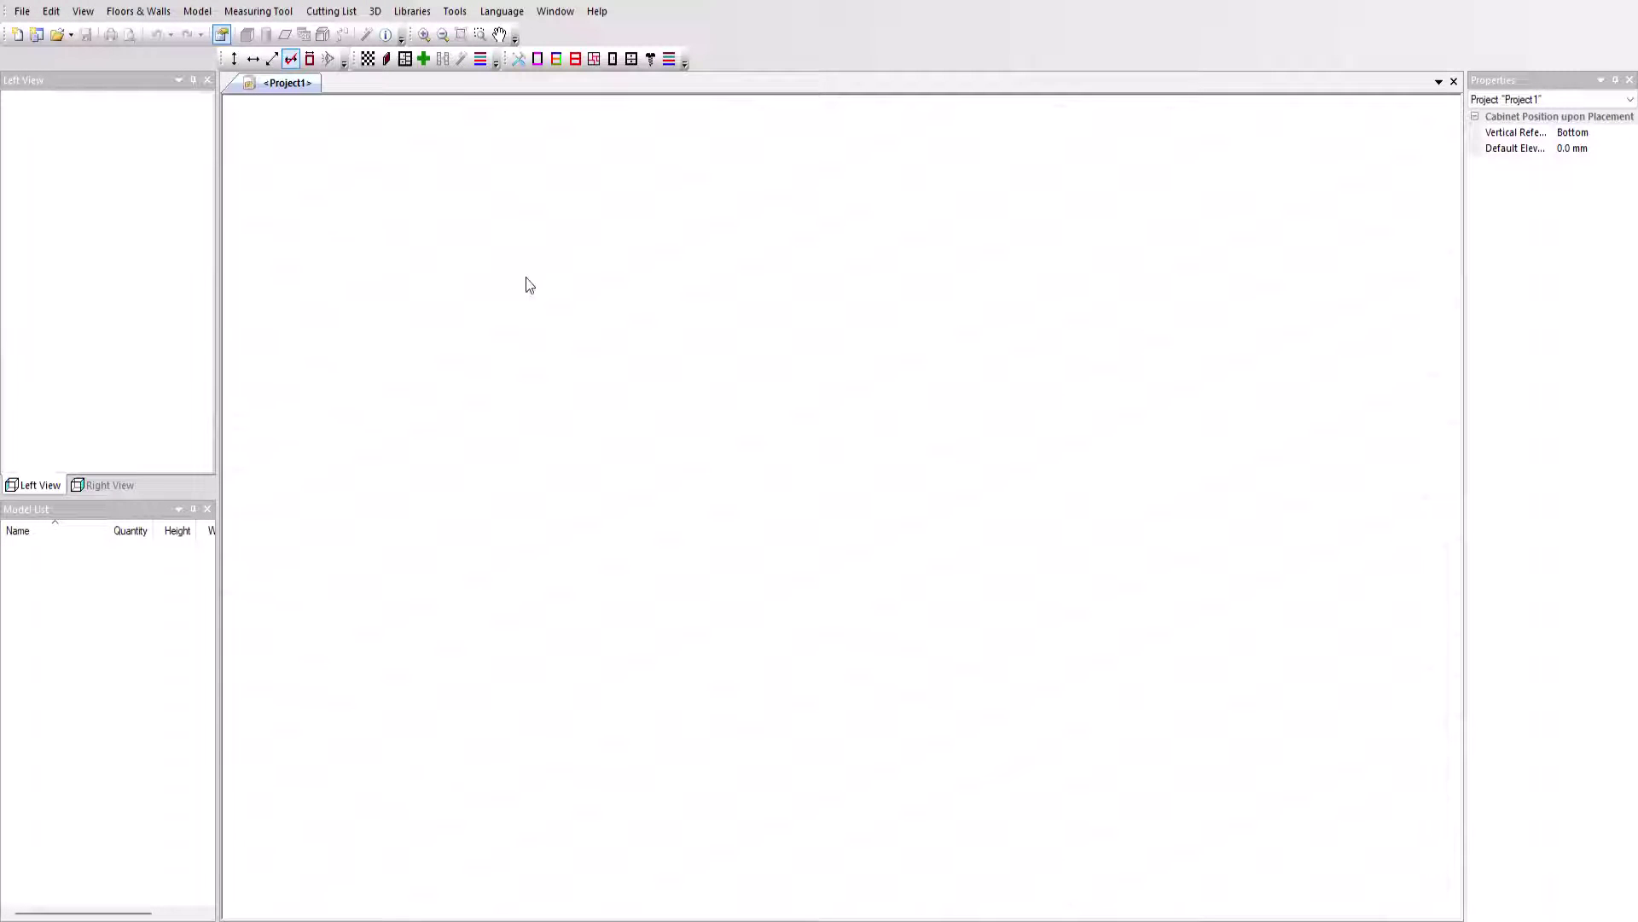
right_click(525, 279)
left_click(648, 333)
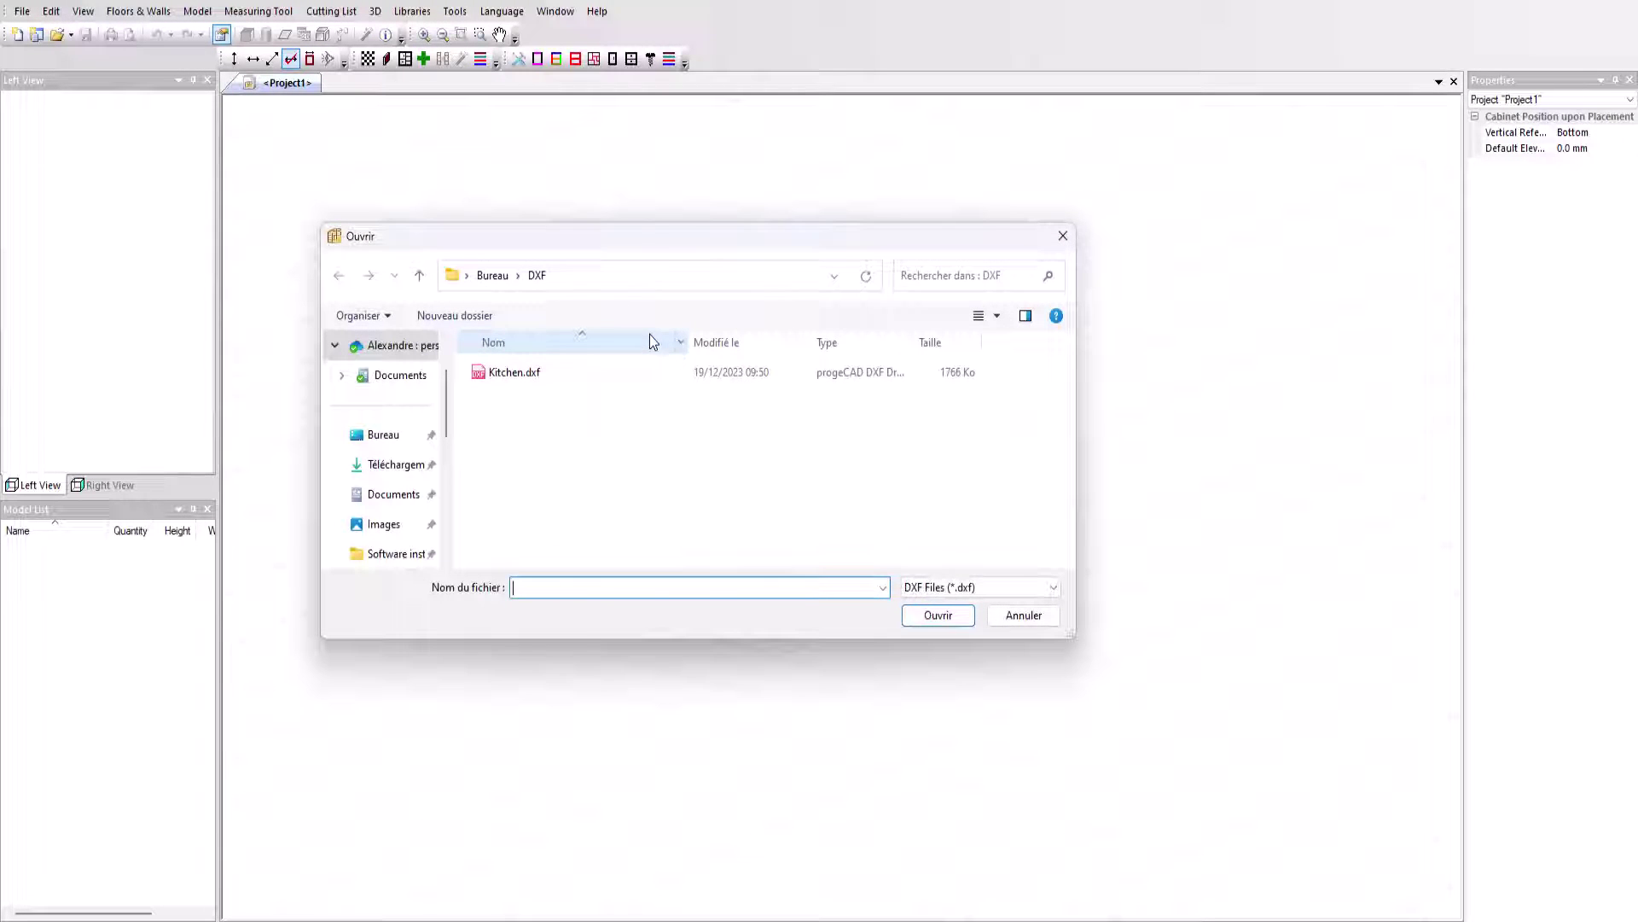
double_click(547, 372)
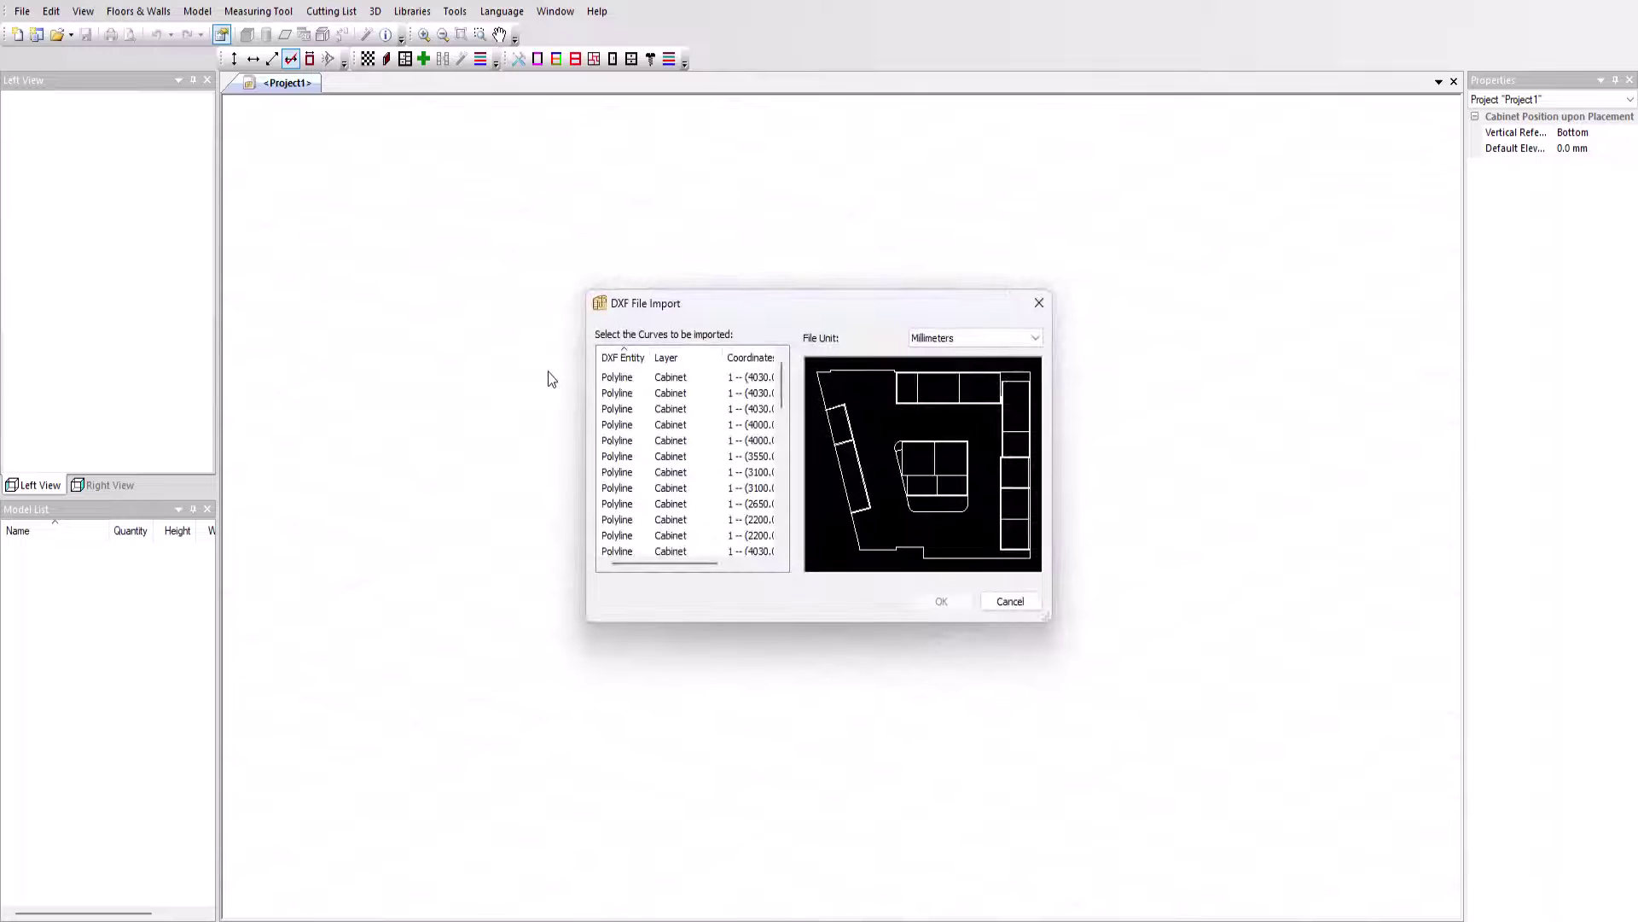
left_click(684, 355)
left_click(684, 355)
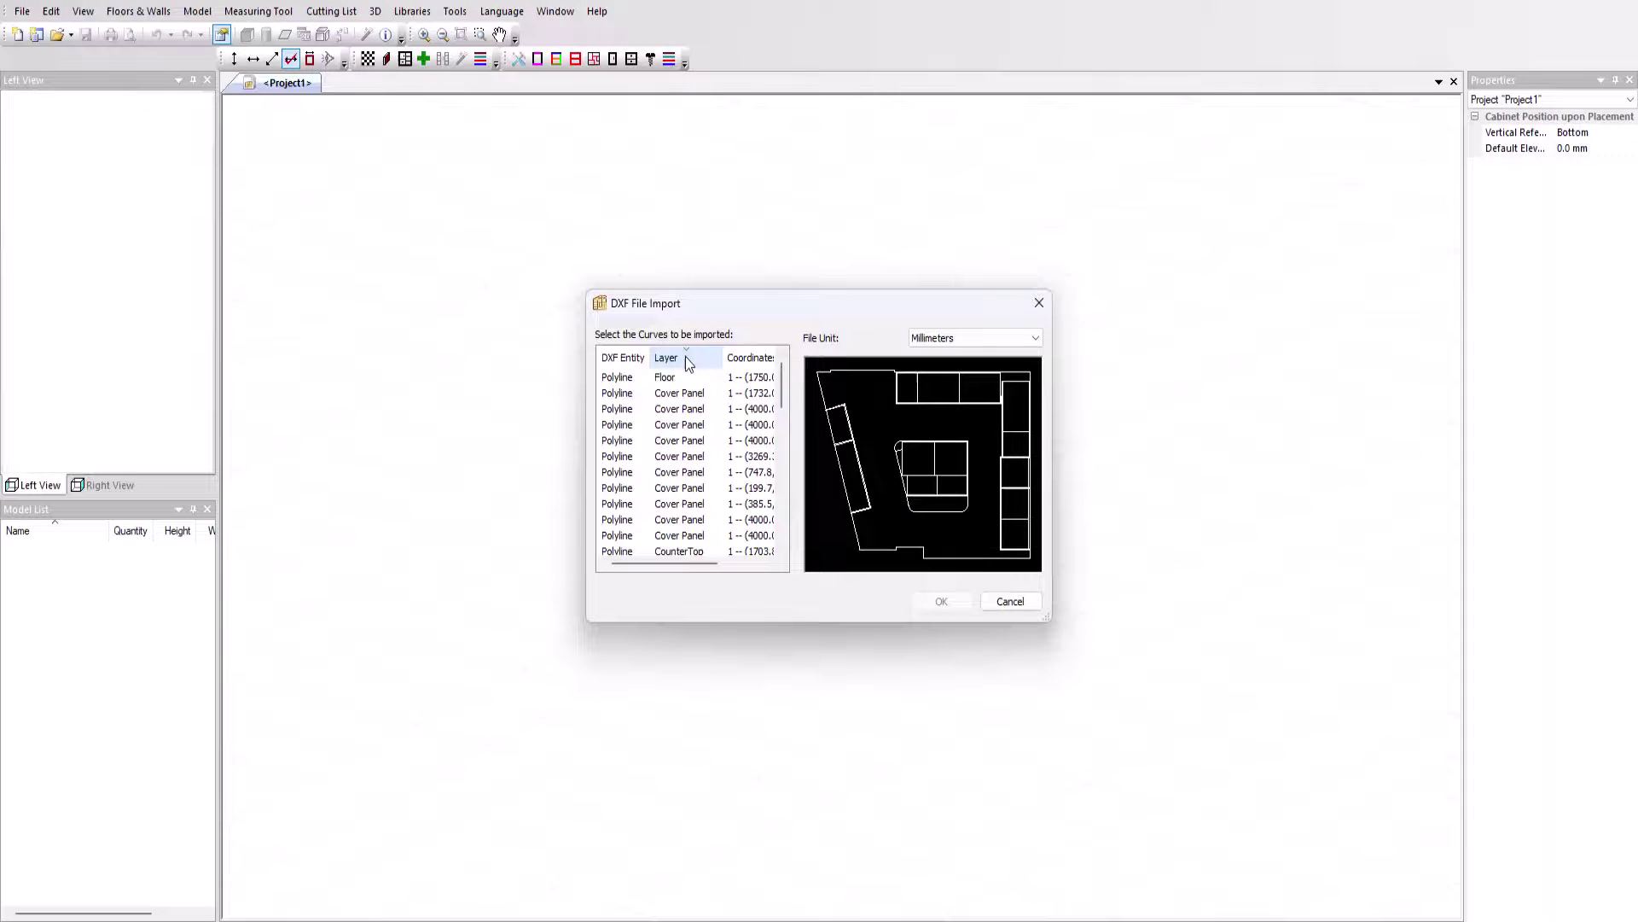
left_click(670, 377)
left_click(942, 601)
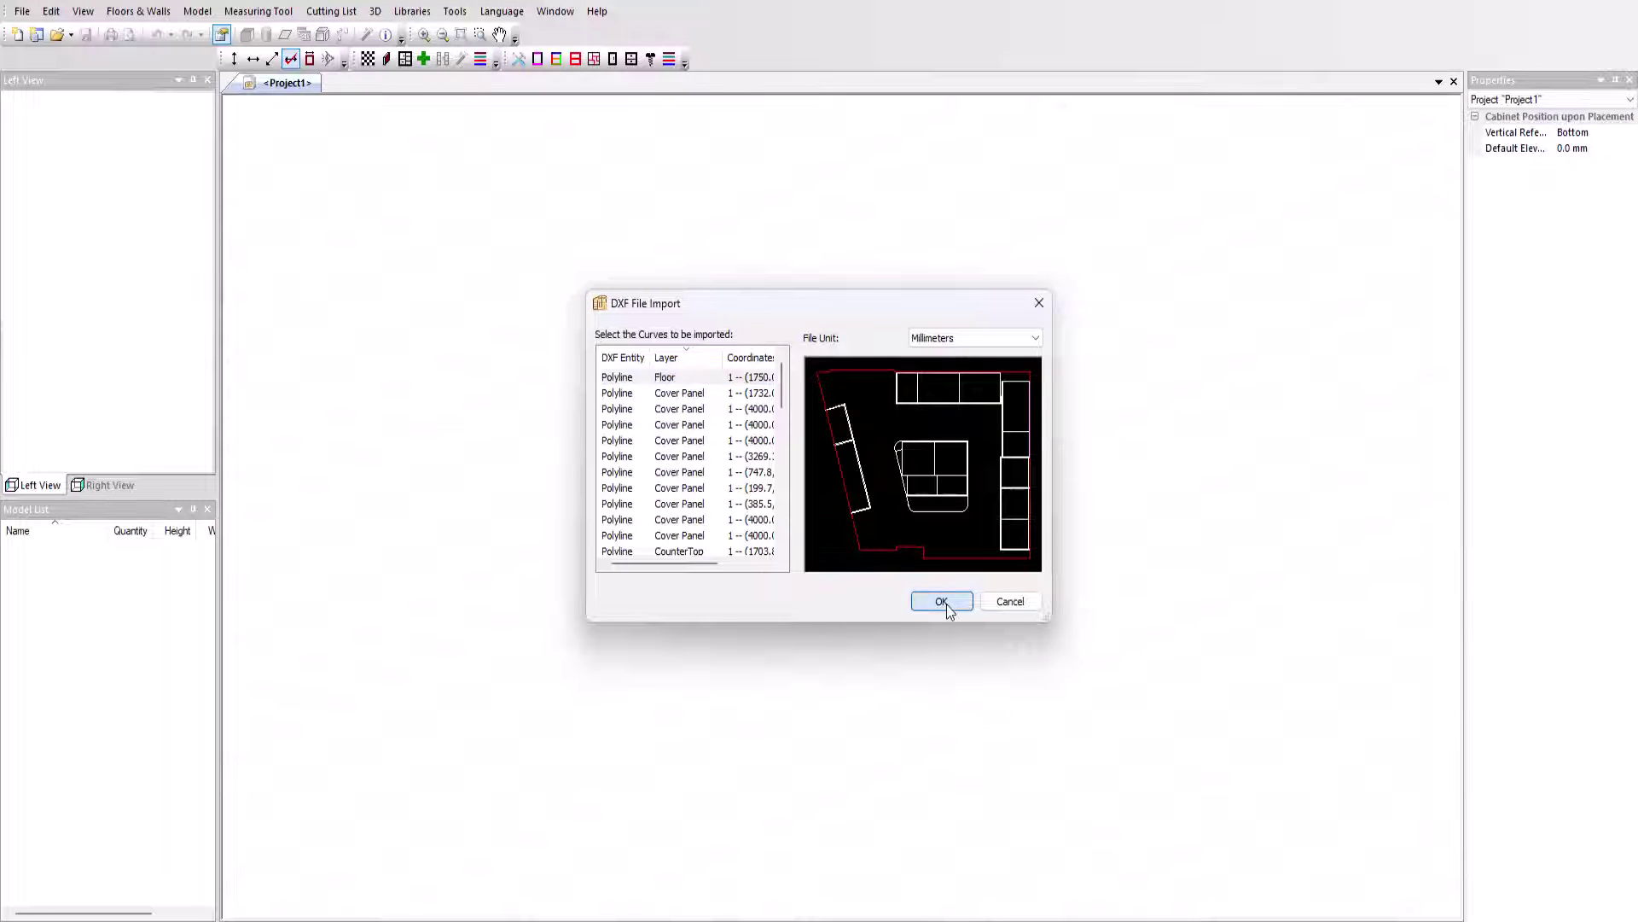
- Set Floor 1 to 10 mm thickness, 0 % transparency and grey colour
double_click(945, 606)
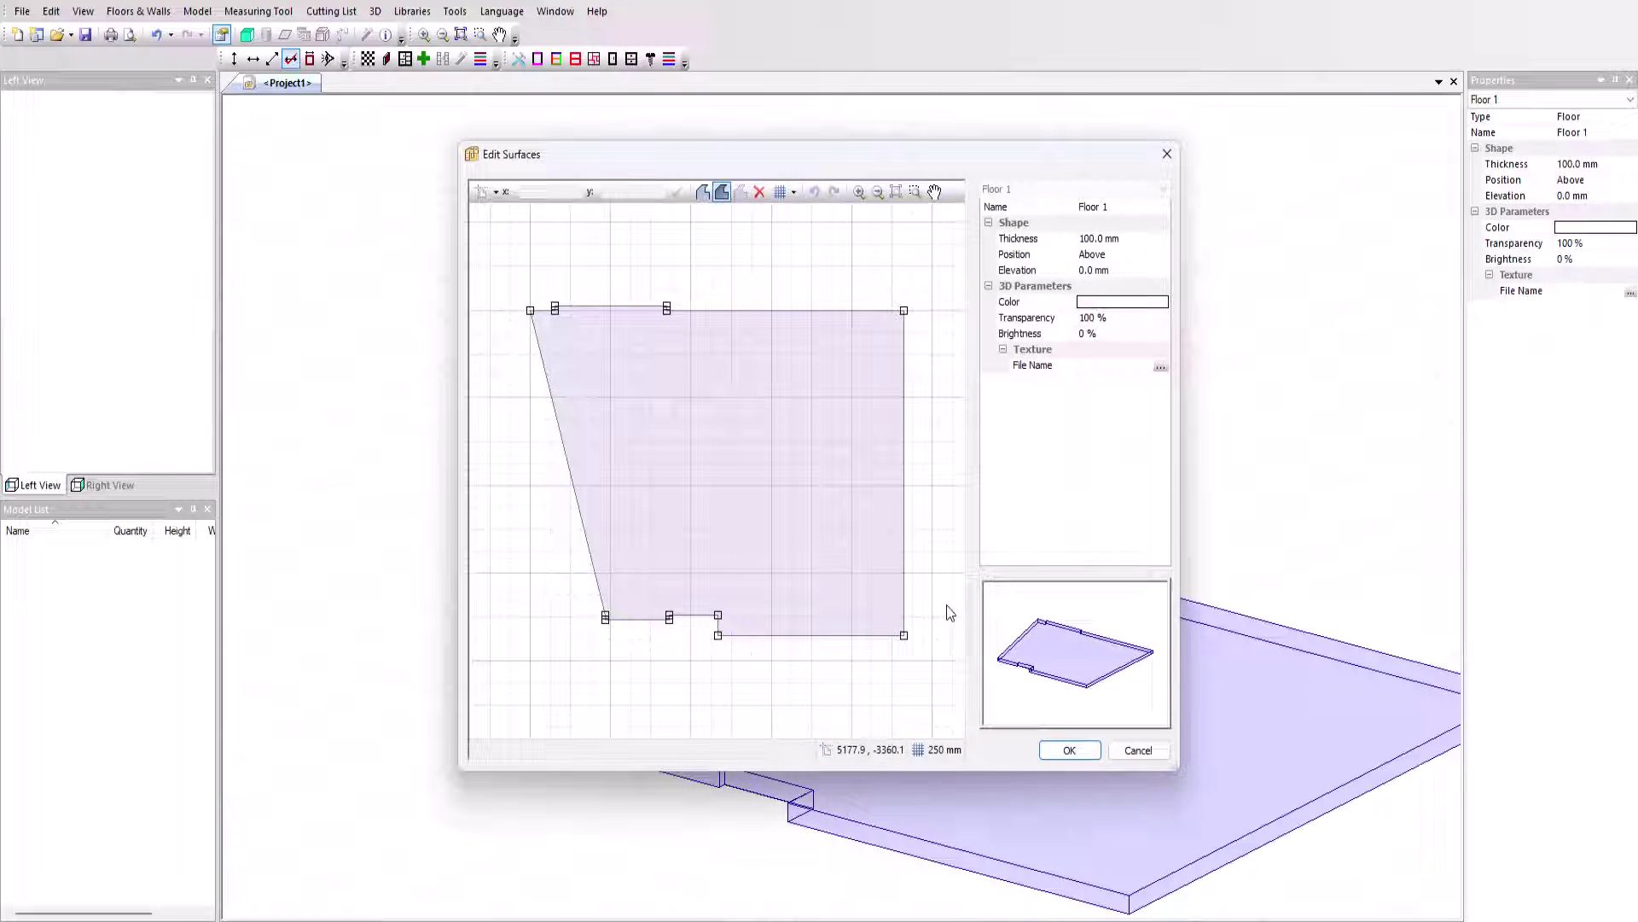
left_click(1124, 243)
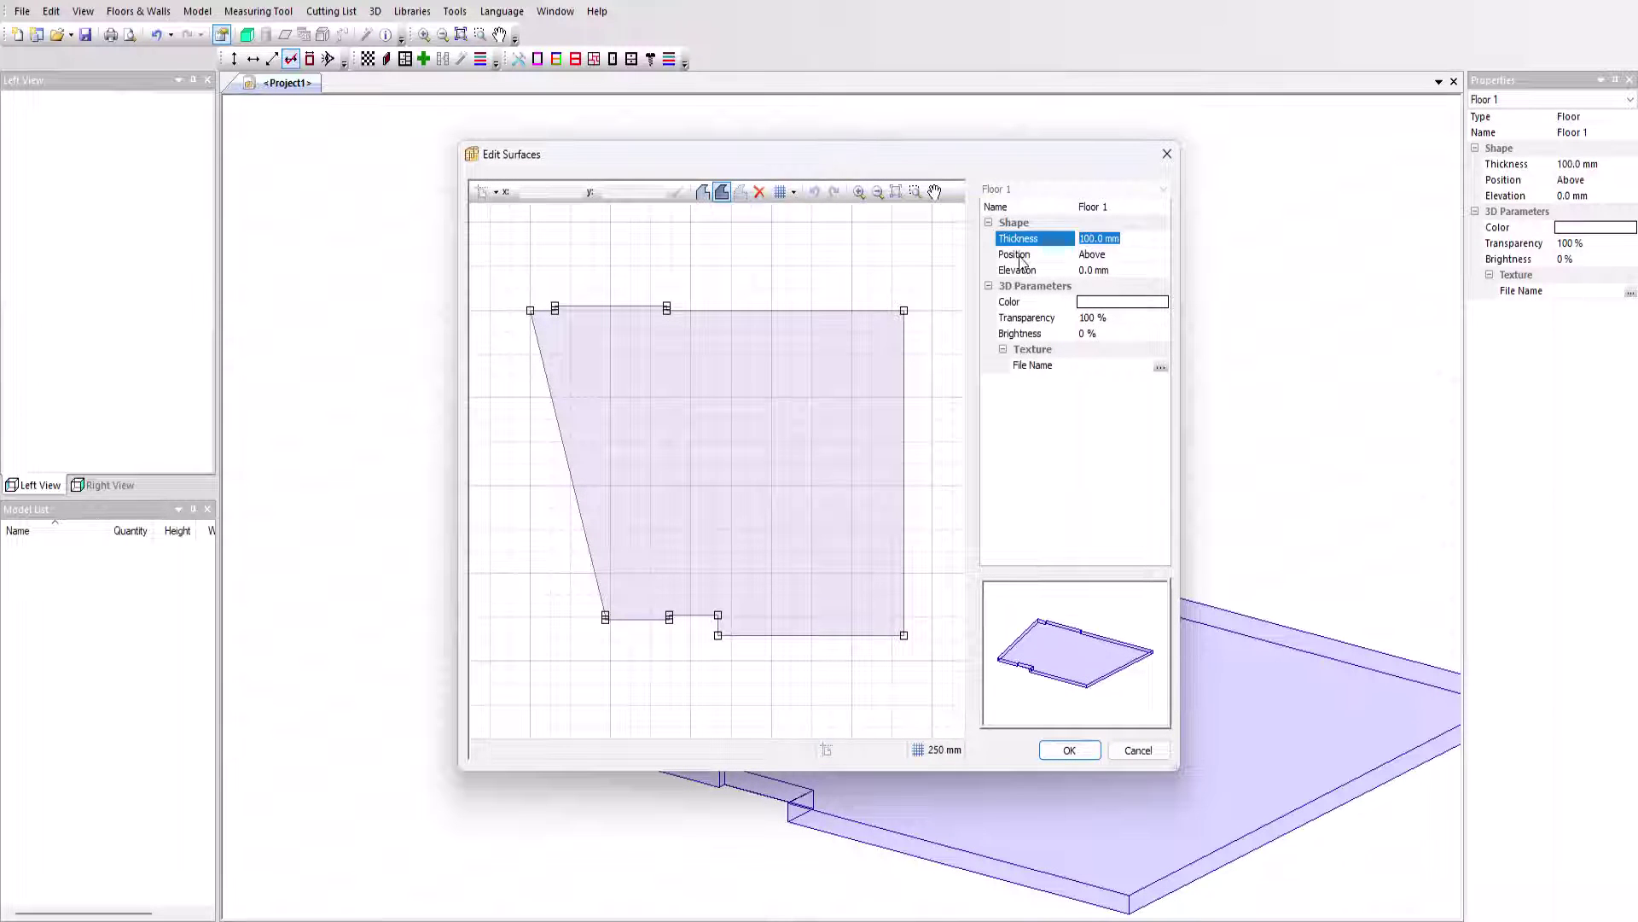
type("10")
left_click(1130, 321)
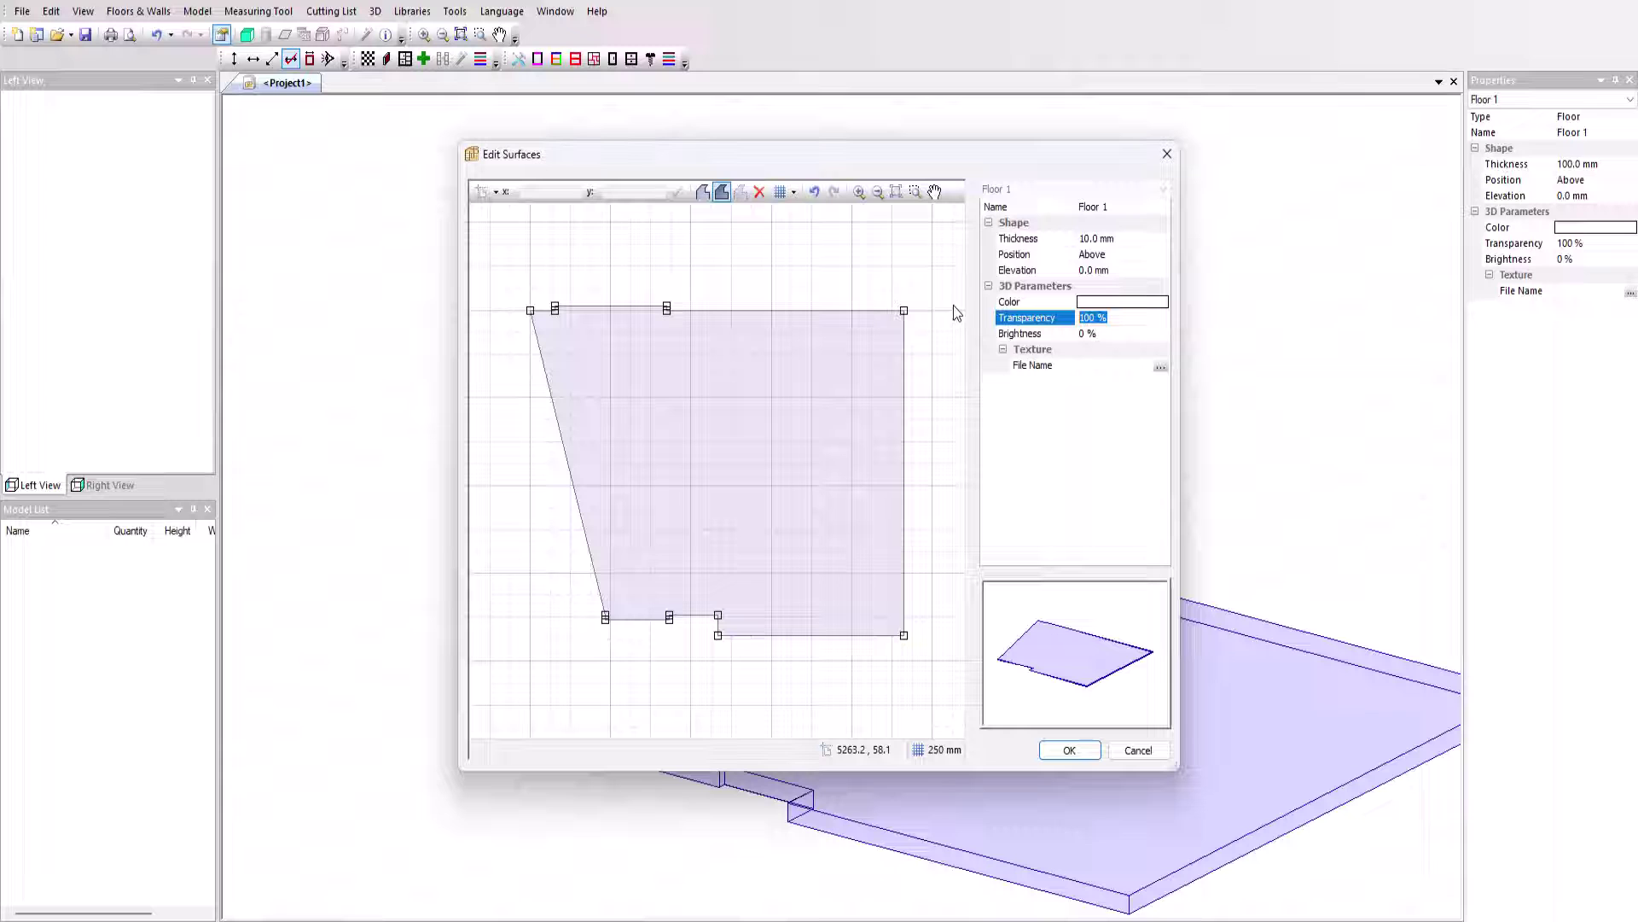
type("0")
left_click(1163, 302)
left_click(1119, 361)
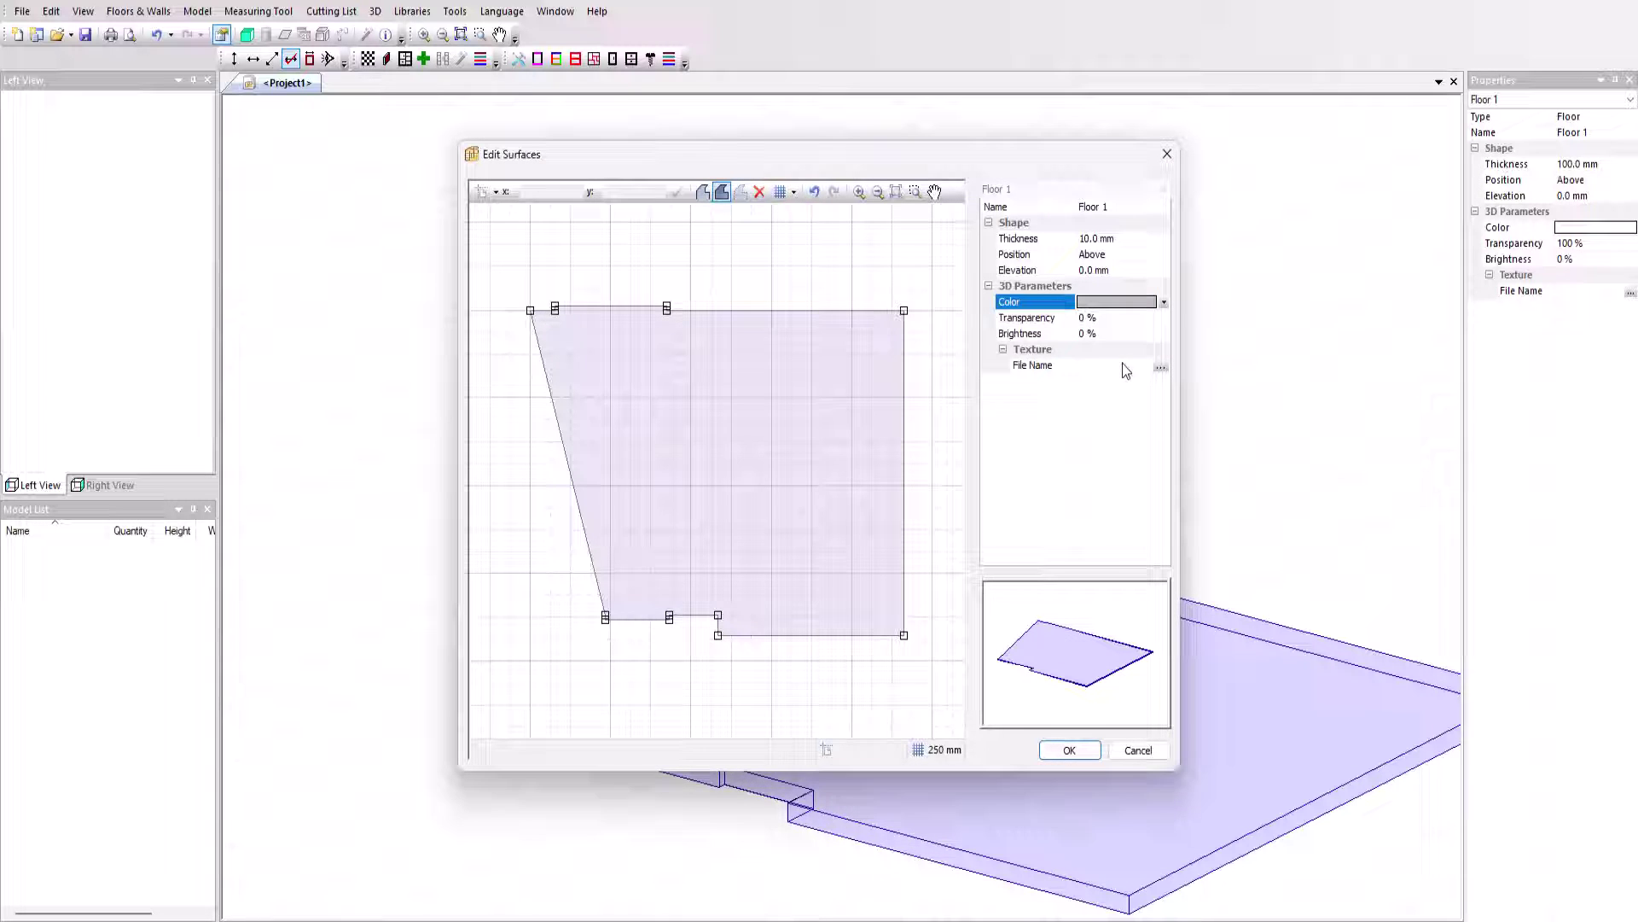
left_click(1066, 751)
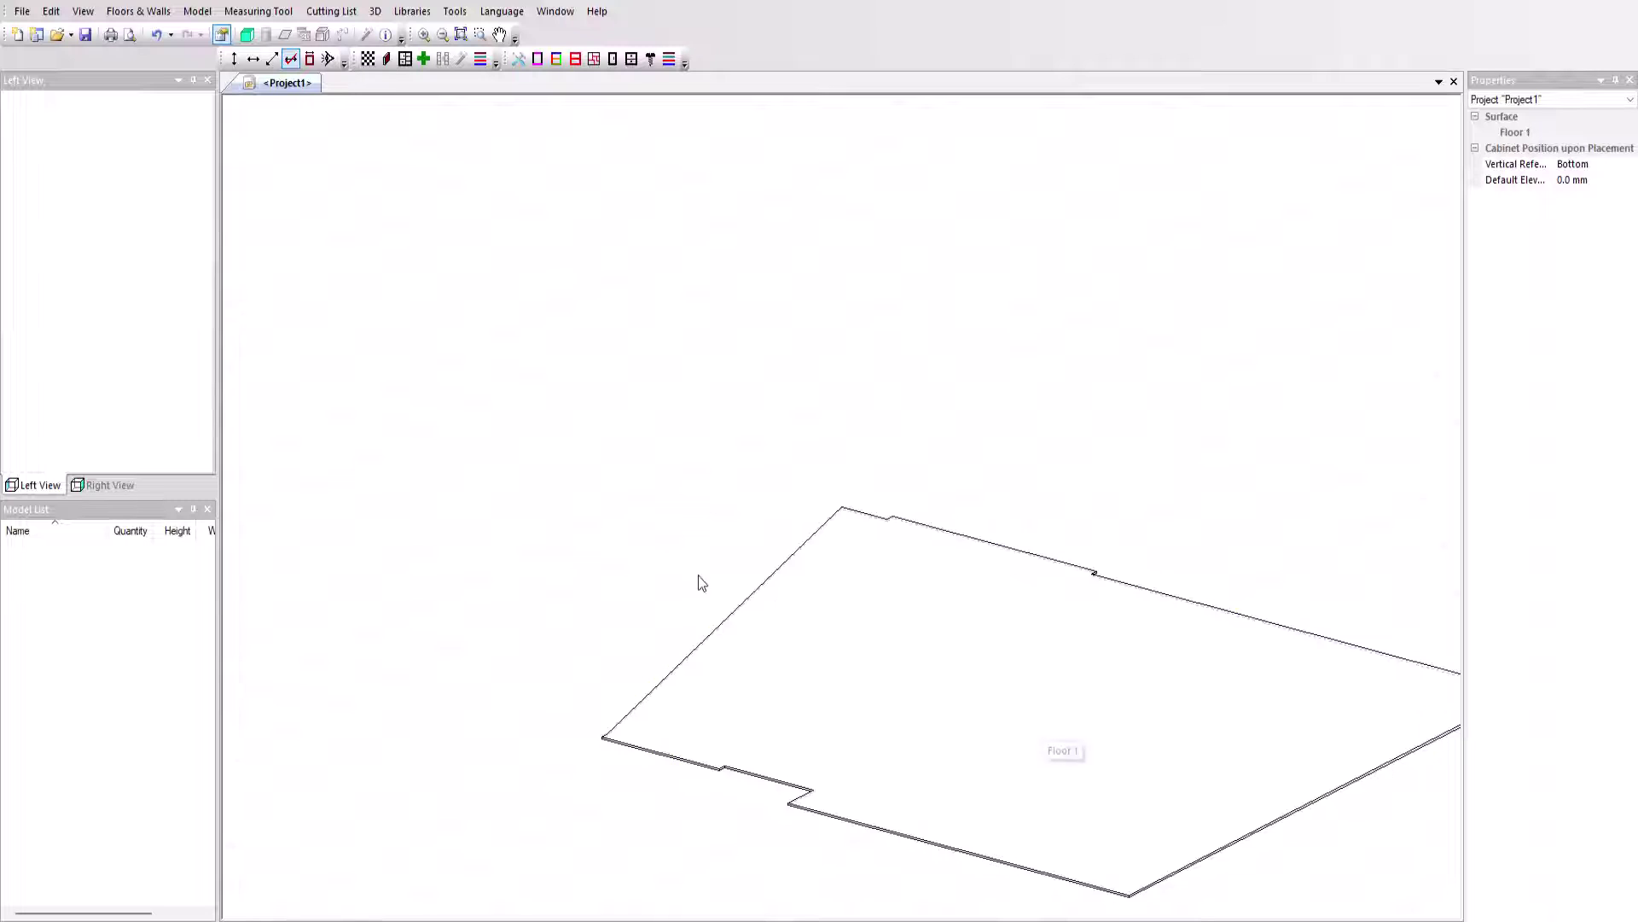
- Draw a wall from the floor's bottom-left corner through top-left and top-right to bottom-right
right_click(683, 567)
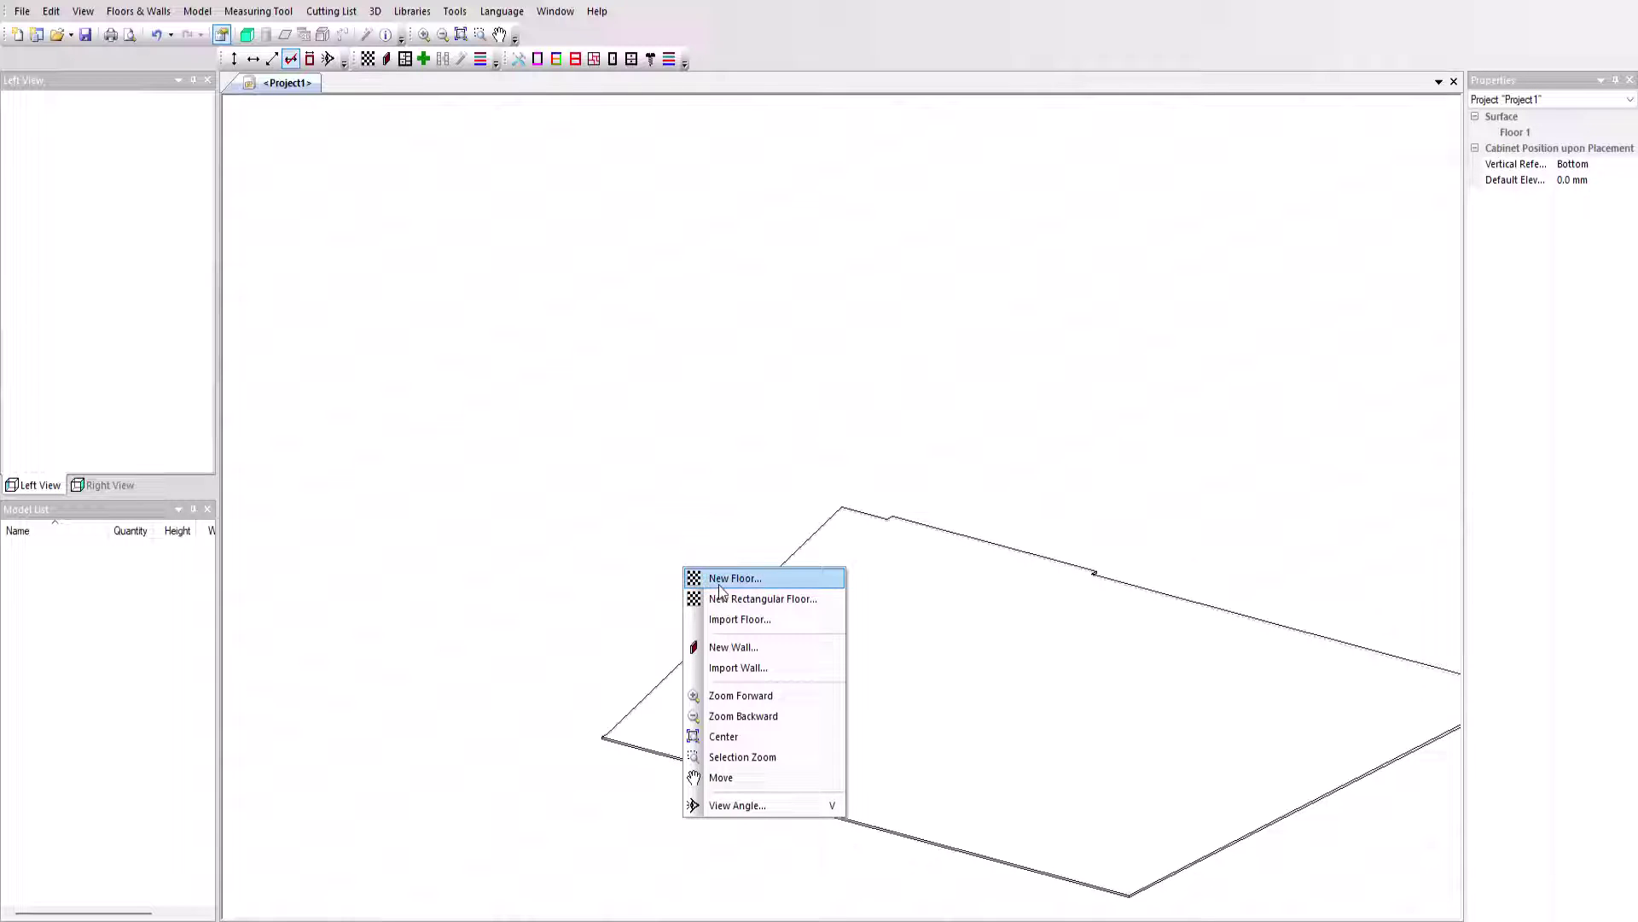
left_click(806, 649)
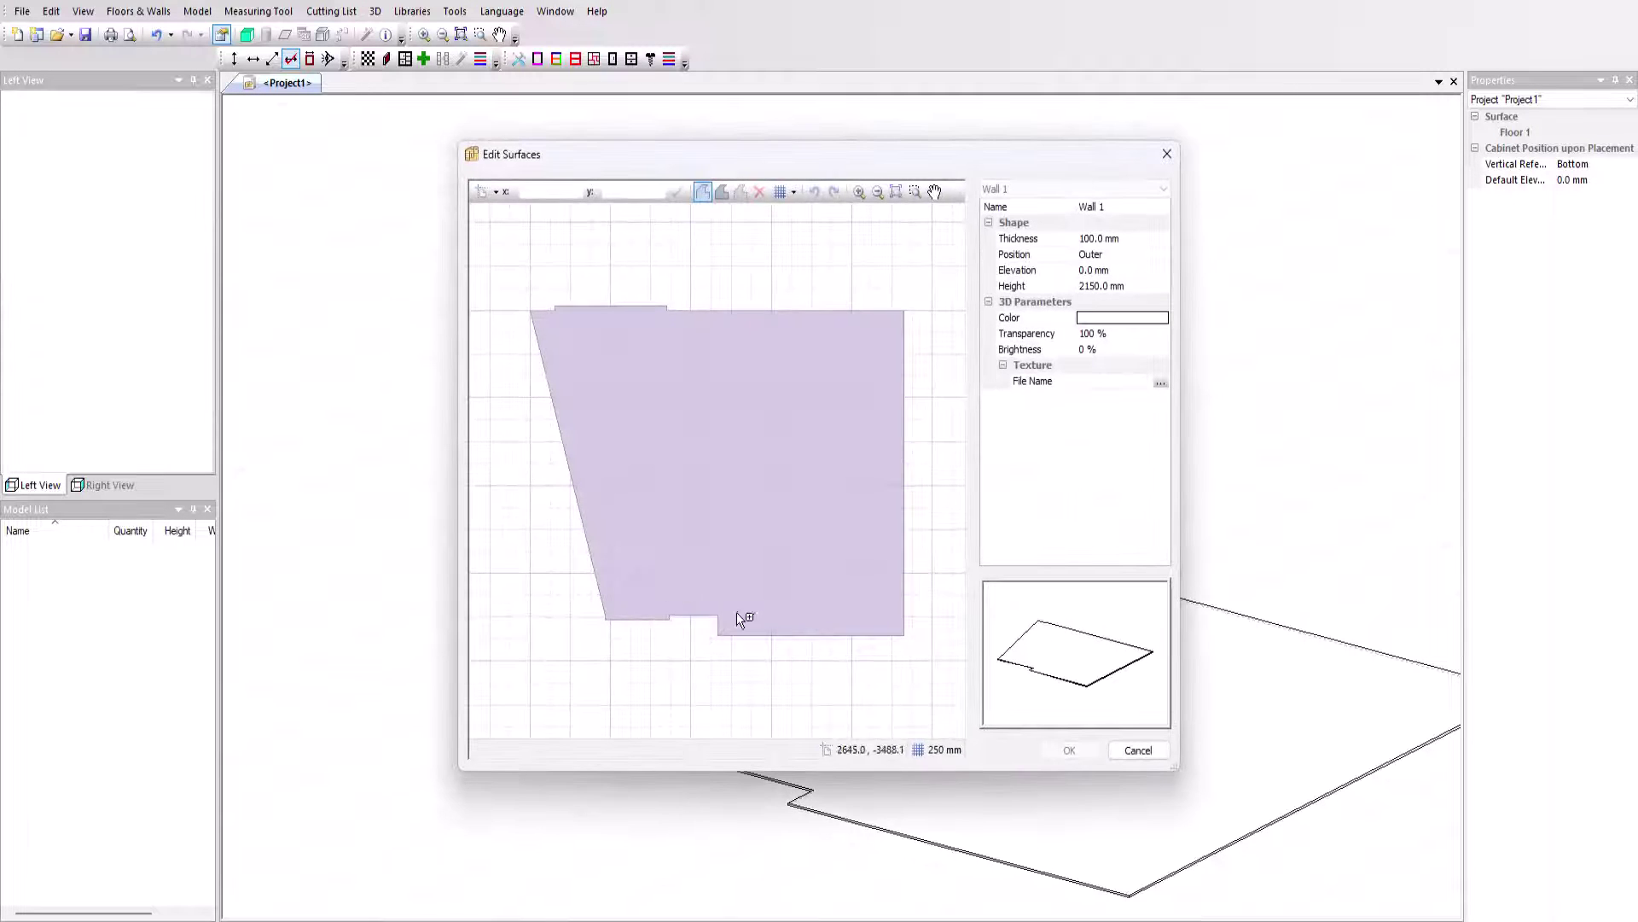
scroll(615, 615, "up", 2)
left_click(594, 616)
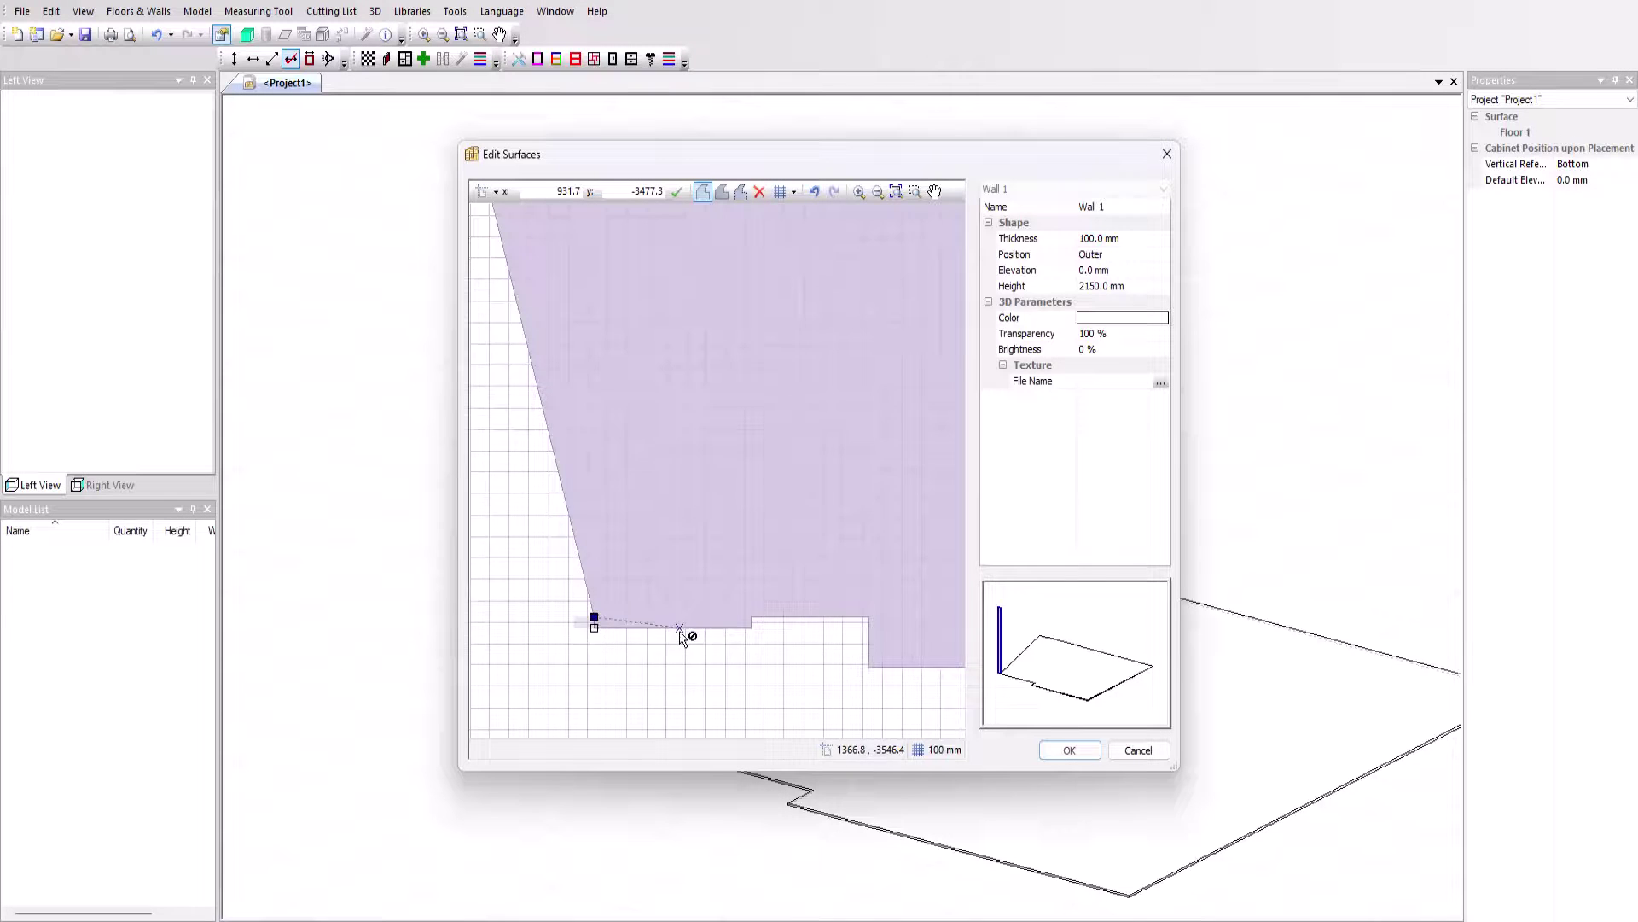
scroll(679, 635, "down", 2)
left_click(573, 325)
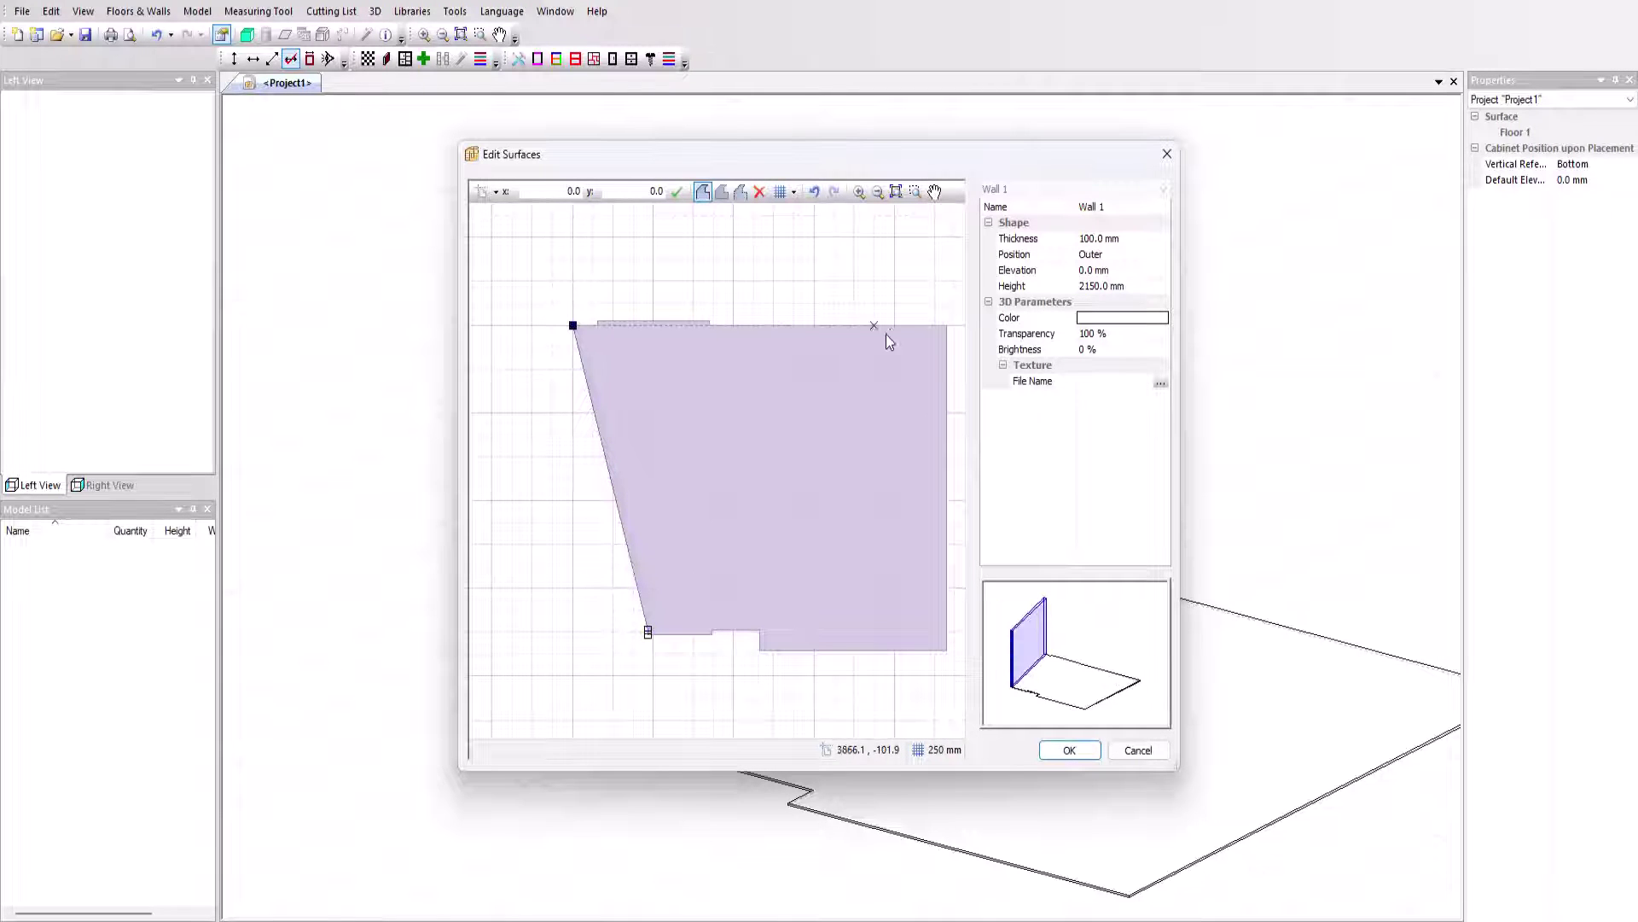
left_click(946, 326)
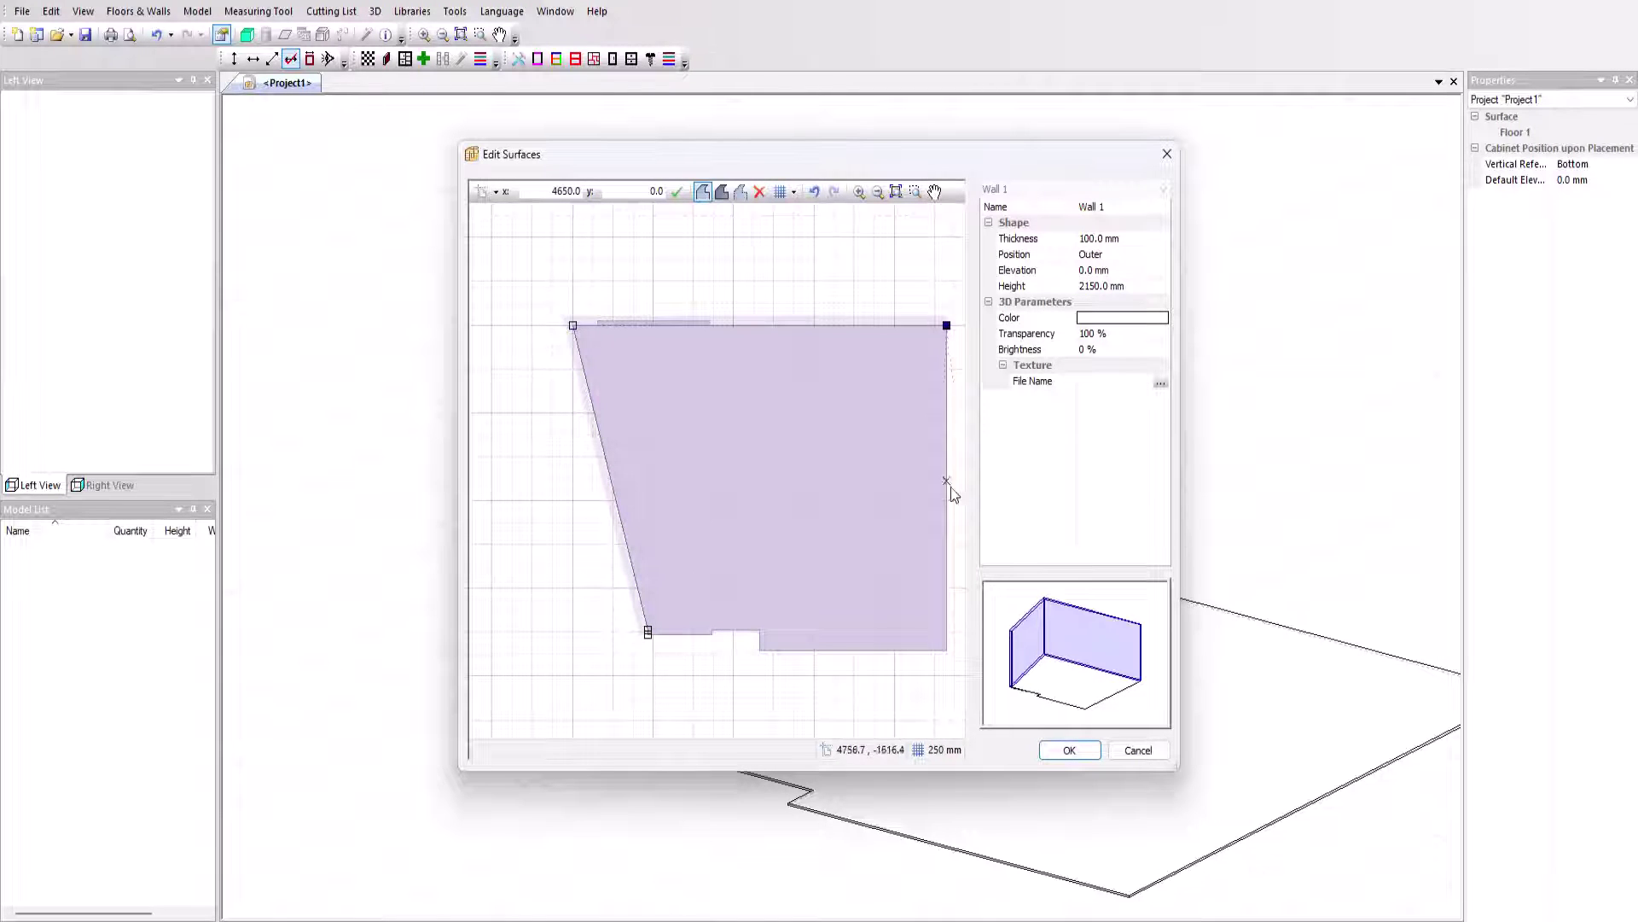
left_click(947, 652)
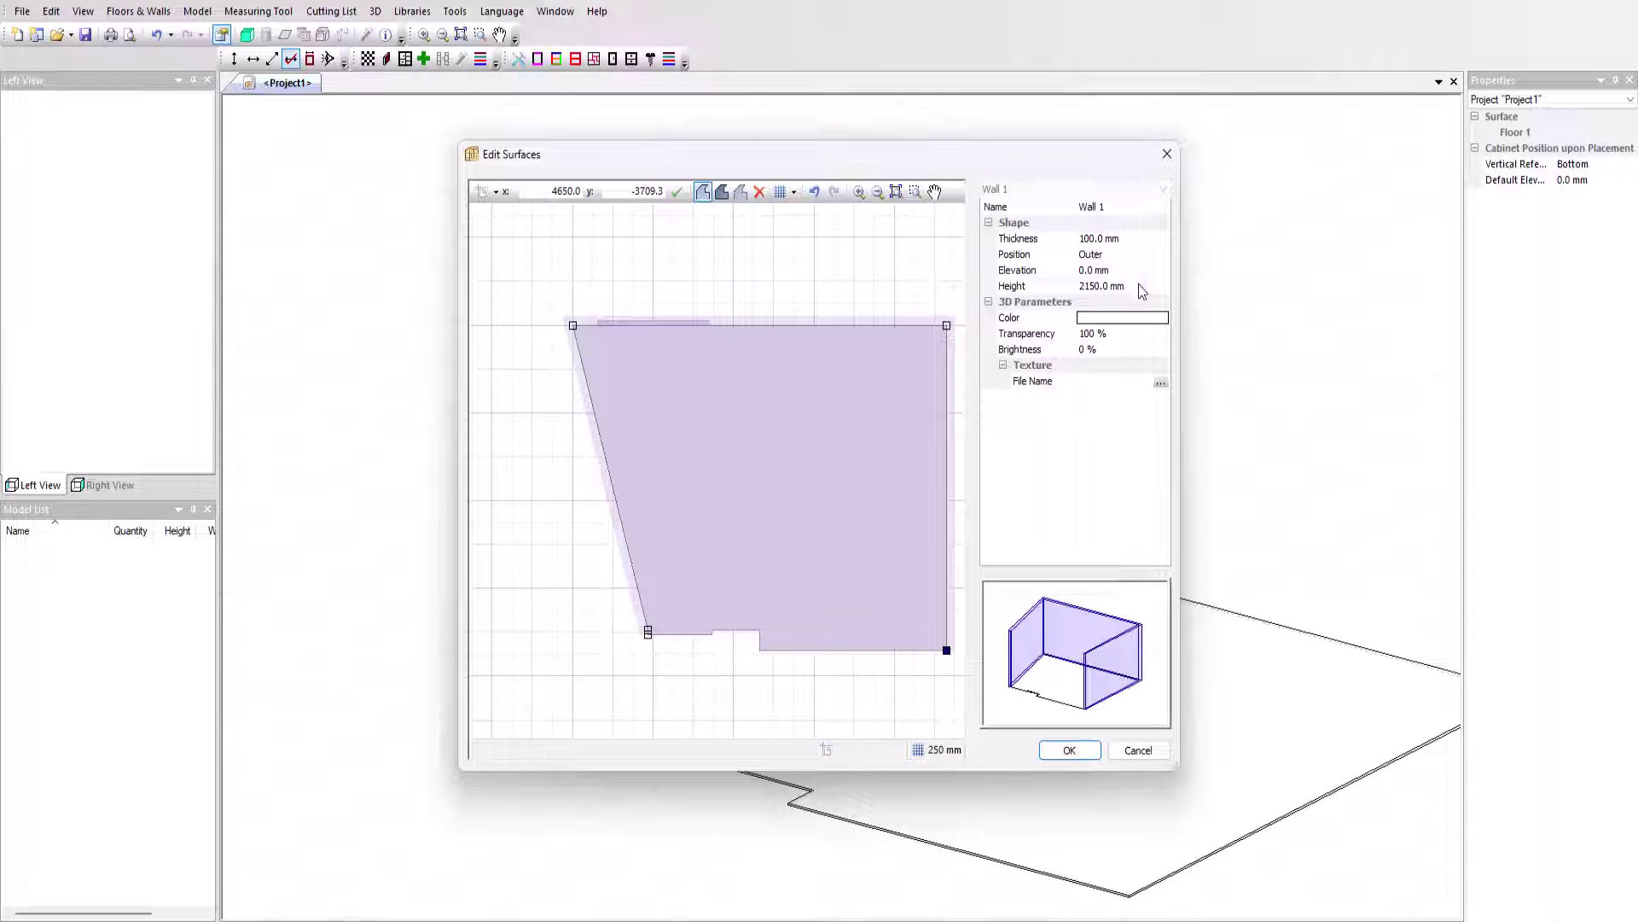
- Make the wall 2550 mm high, 0 % transparency and grey
left_click(1142, 287)
type("2550")
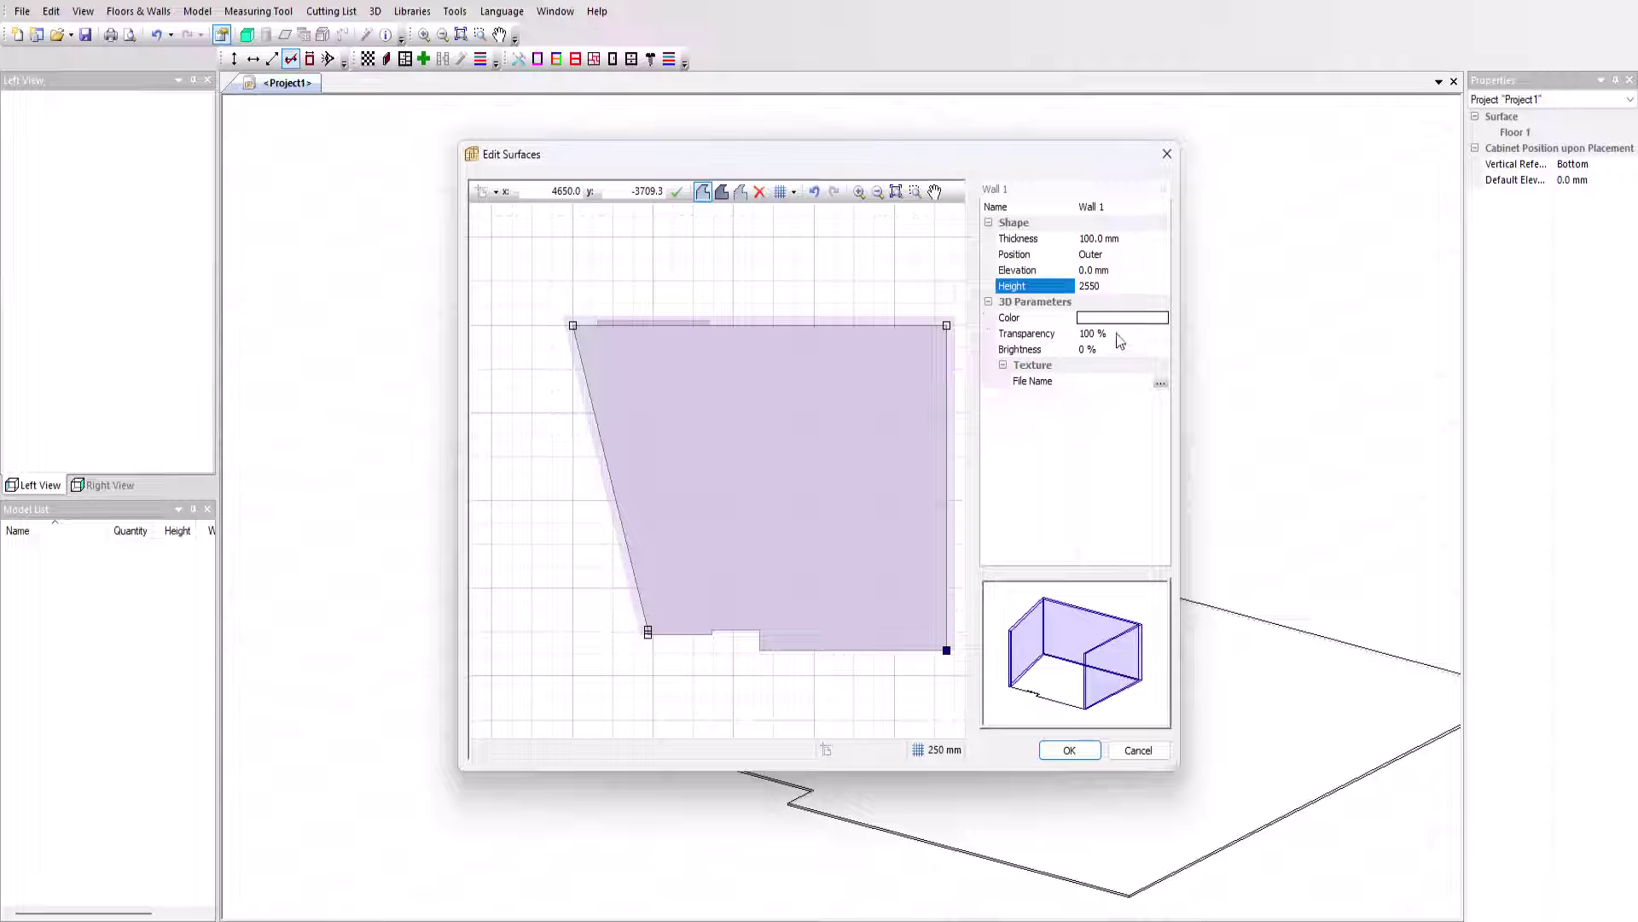
left_click(1118, 334)
type("0")
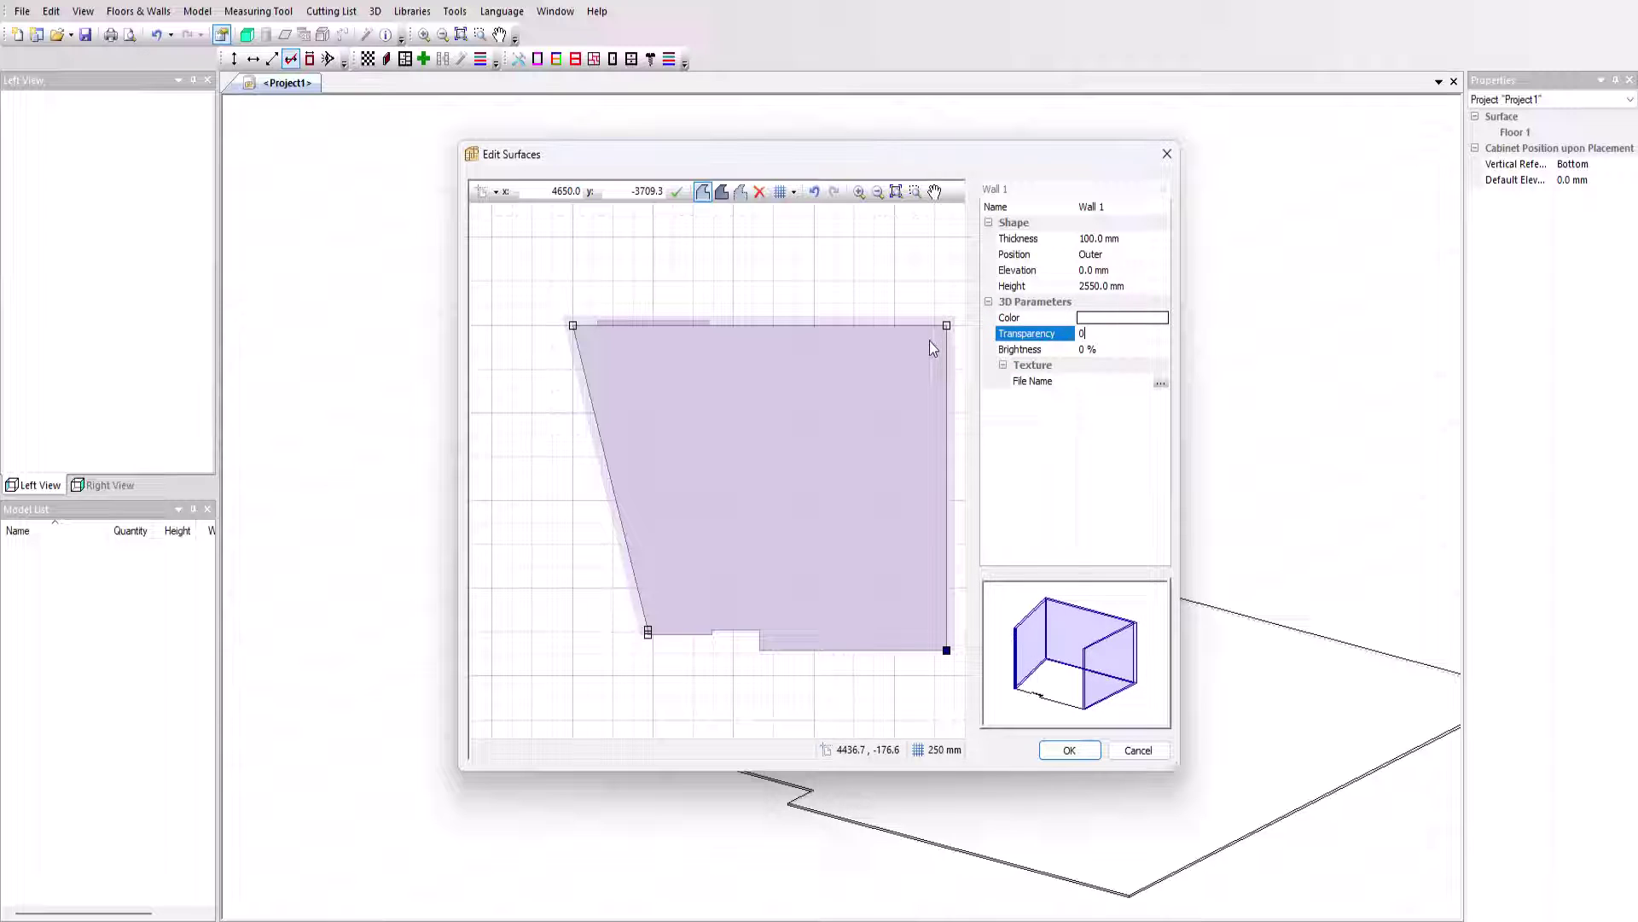
left_click(1098, 319)
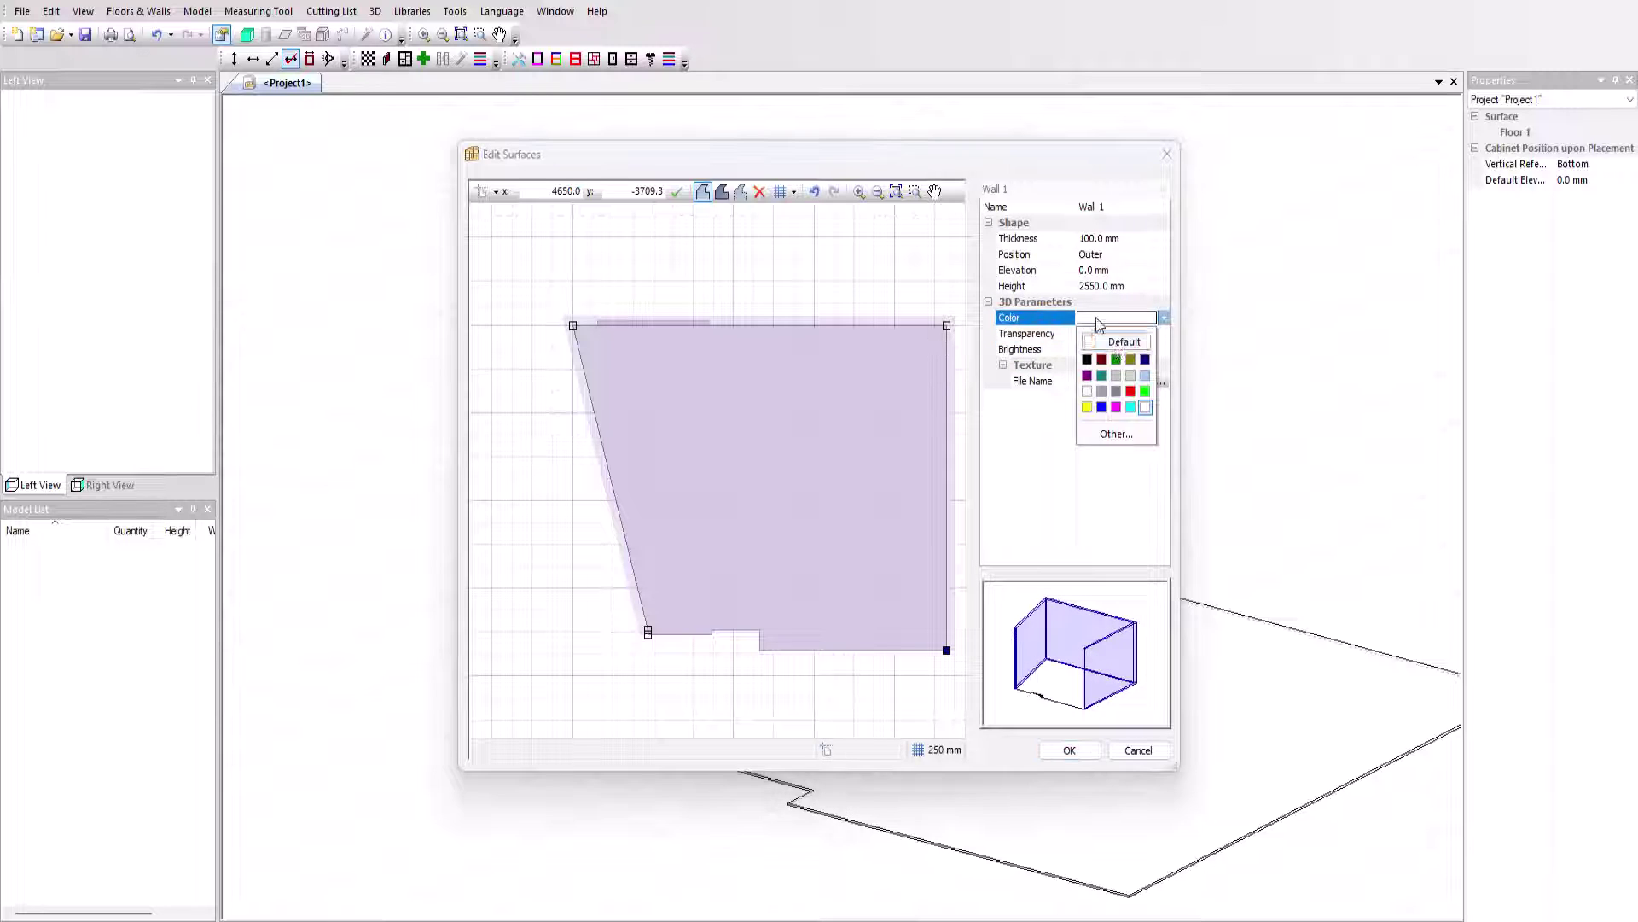
left_click(1115, 377)
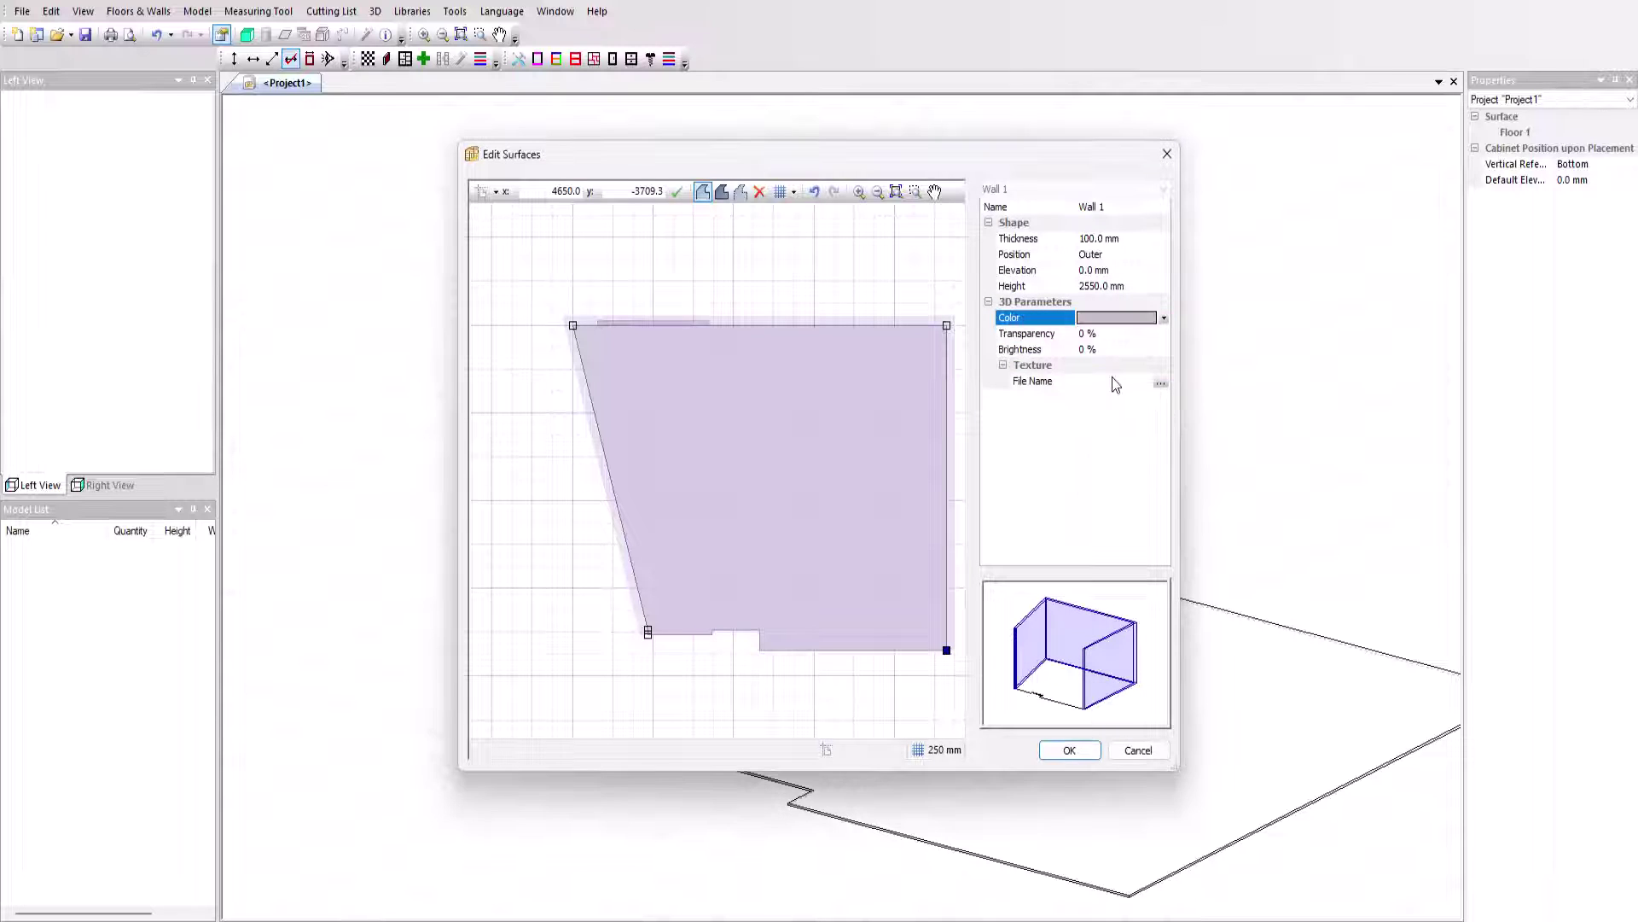
left_click(1066, 750)
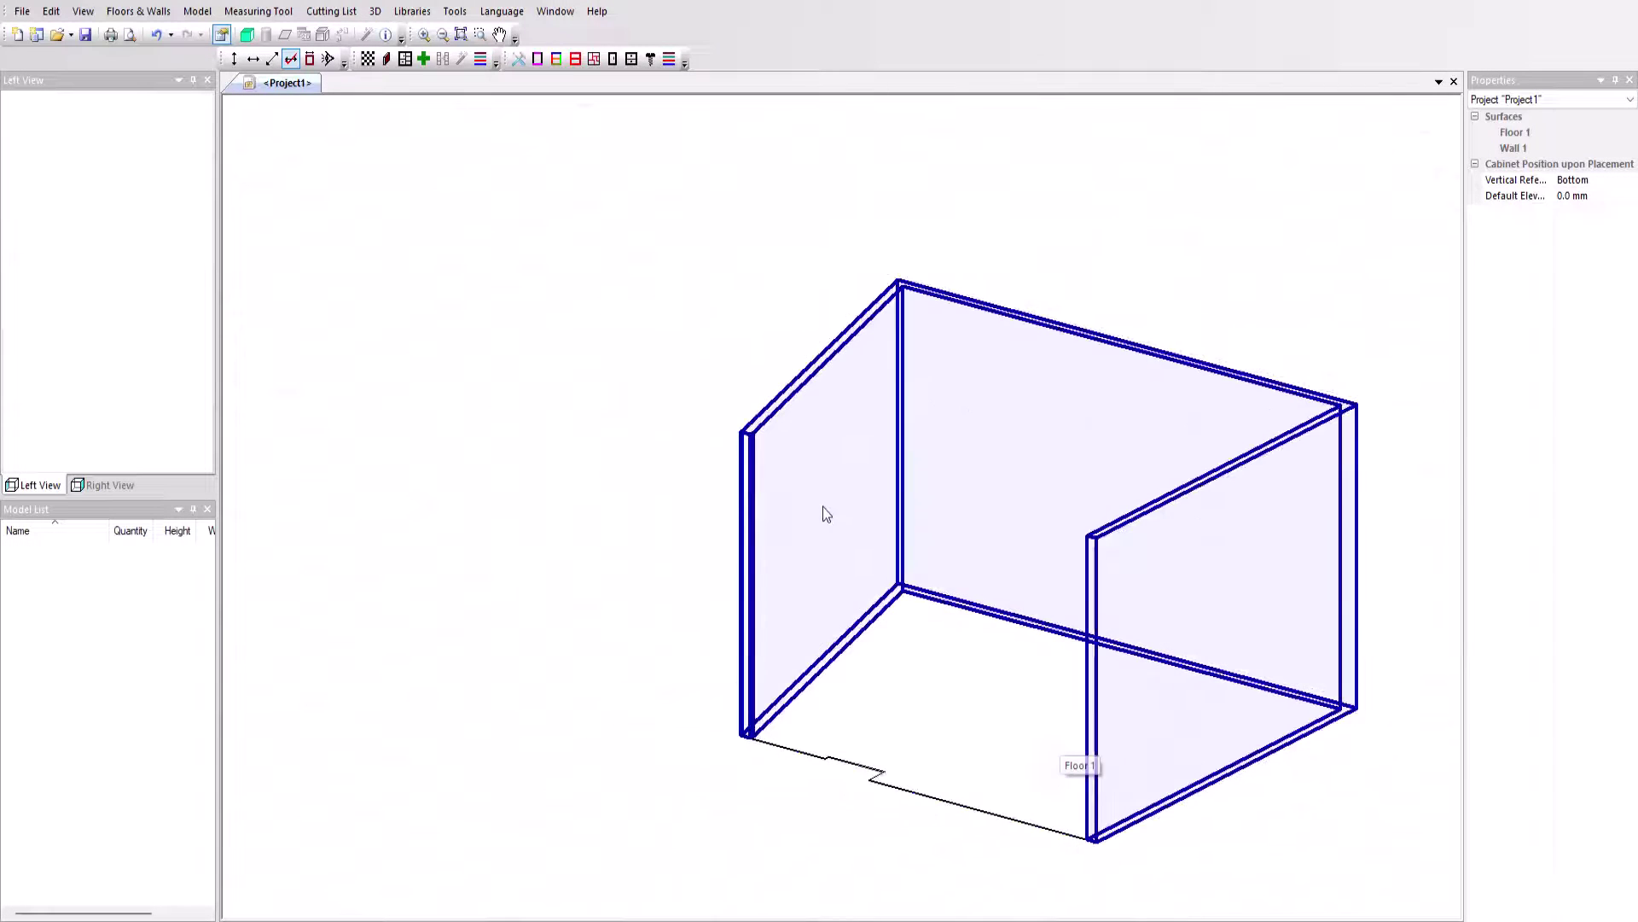
- Draw a new wall section from the back-left corner 1700 mm along the back wall
right_click(676, 444)
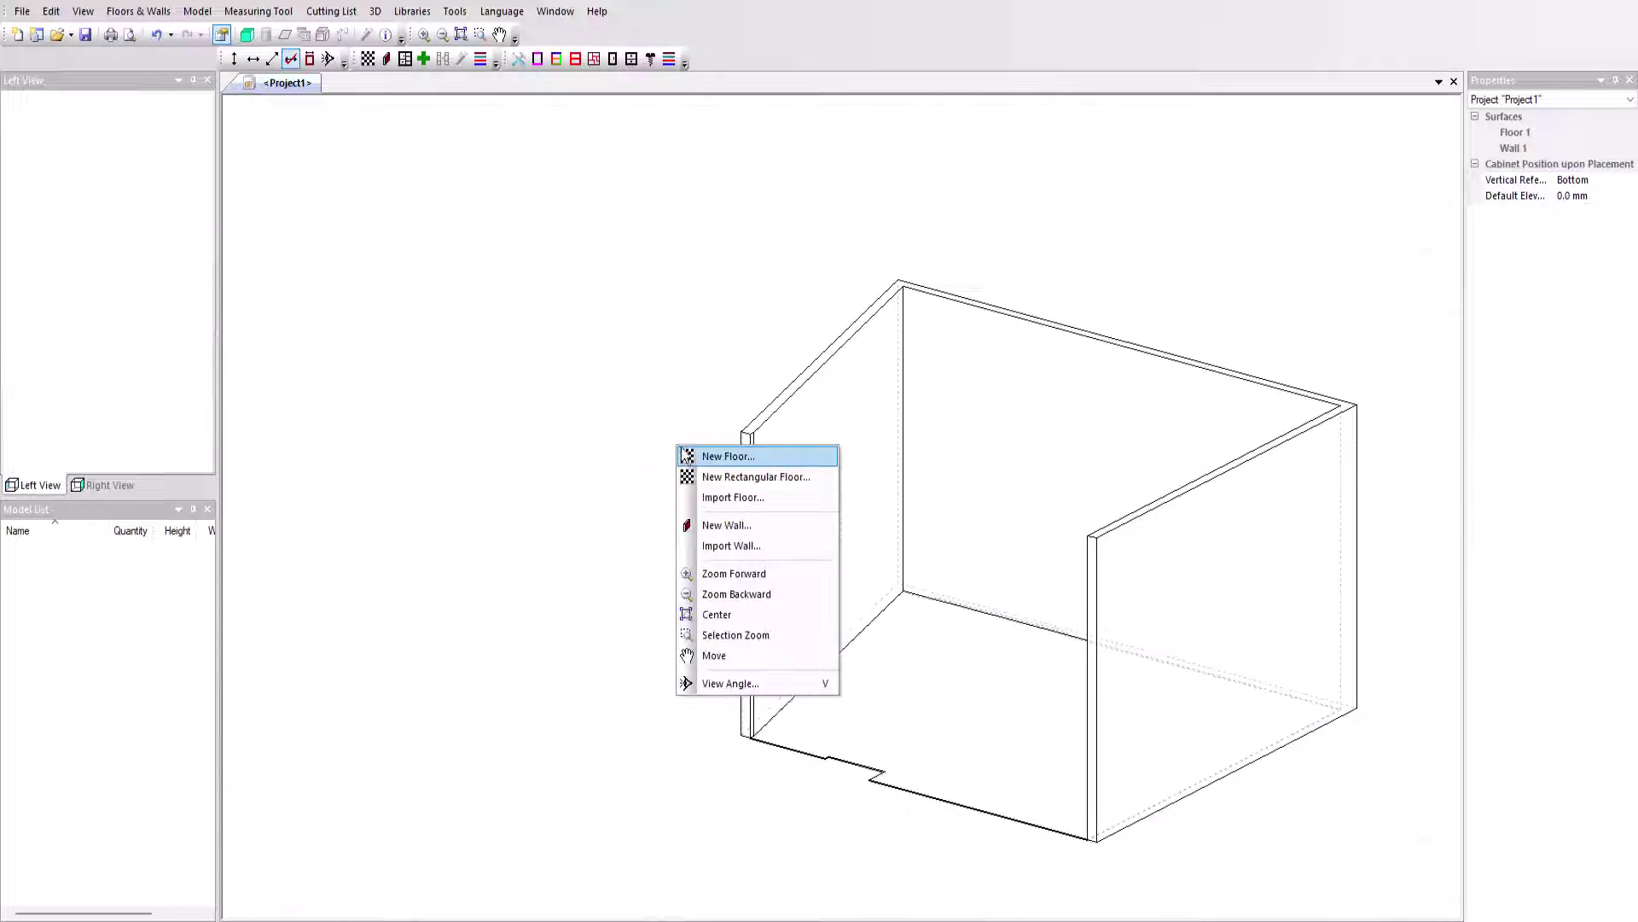
left_click(773, 526)
scroll(556, 320, "up", 3)
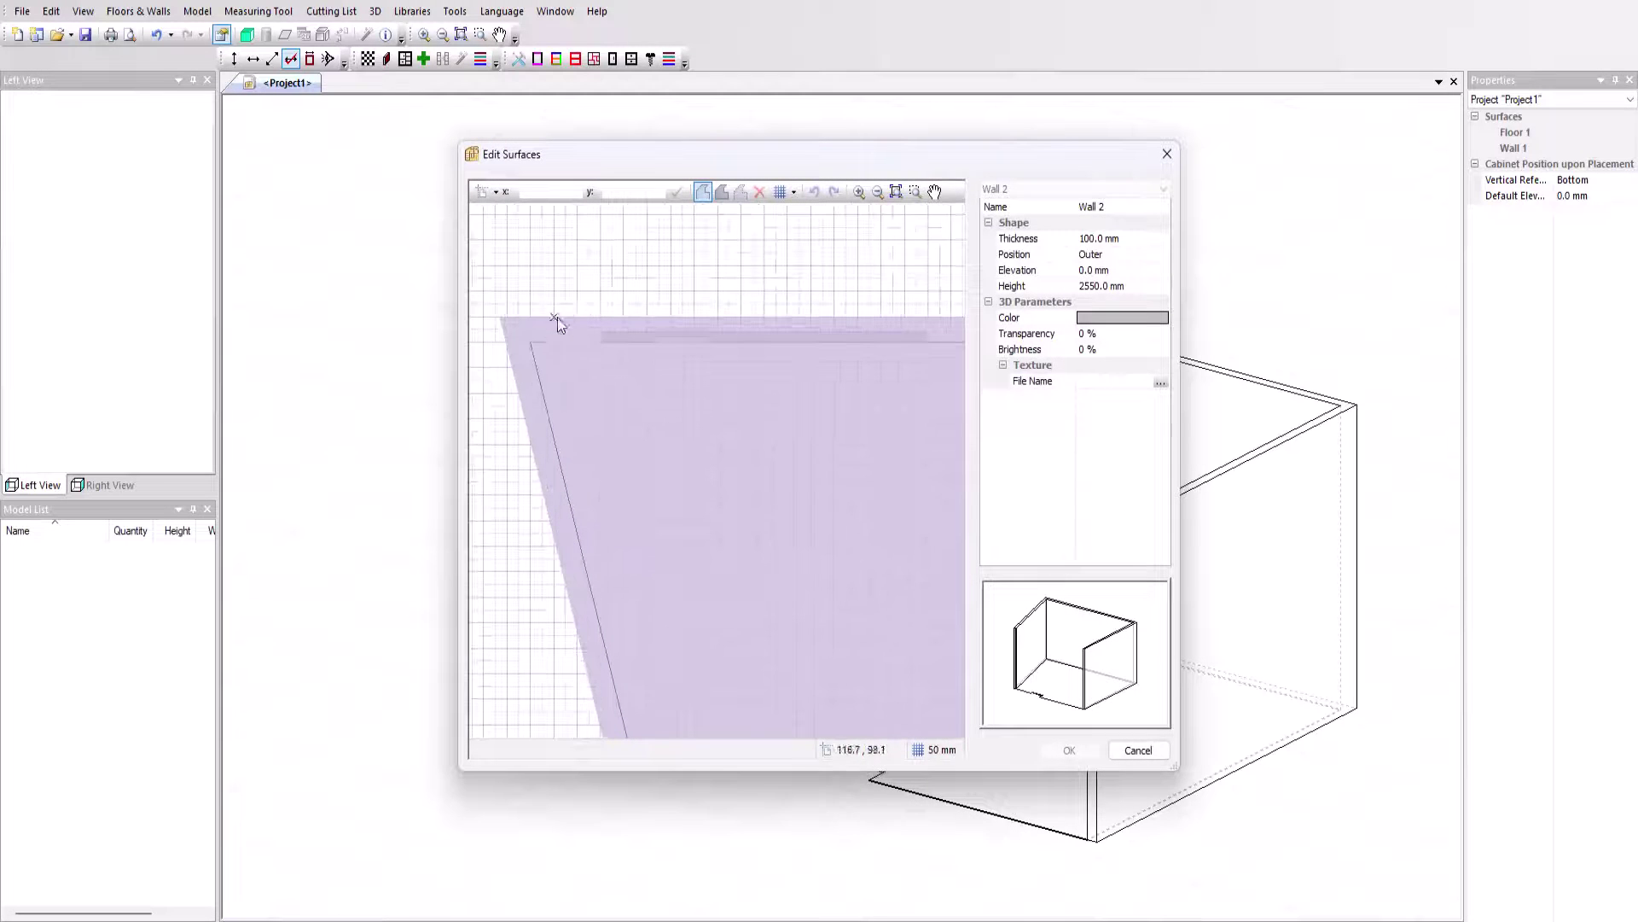
left_click(602, 342)
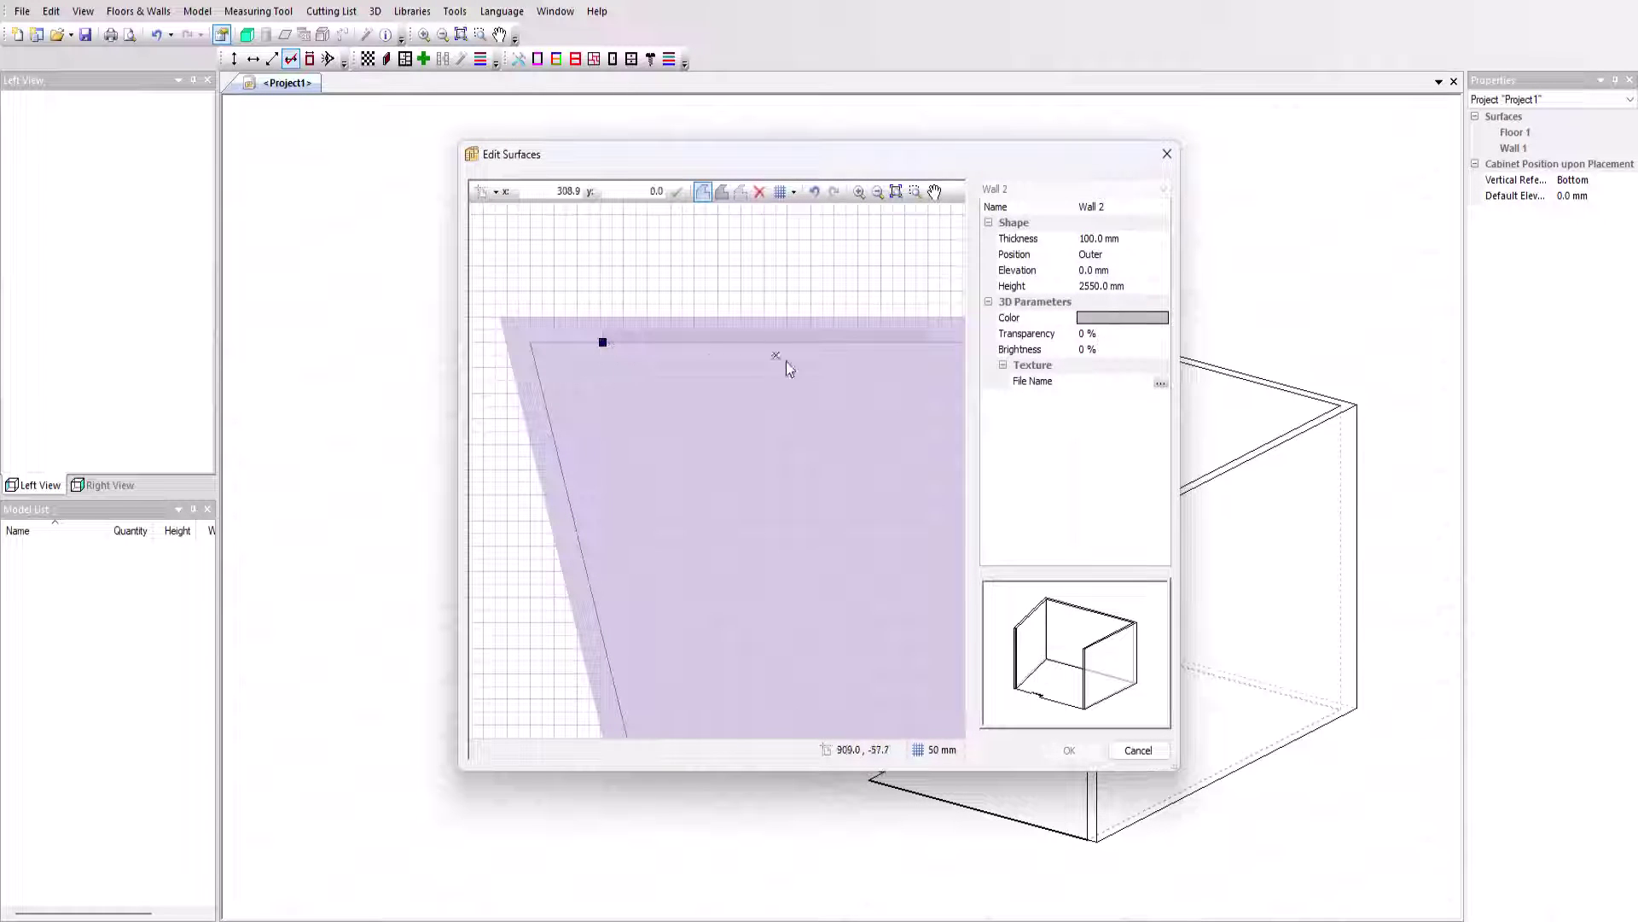
left_click(927, 343)
- Give the new wall section a height of 2150 mm and 100 % transparency
left_click(1143, 285)
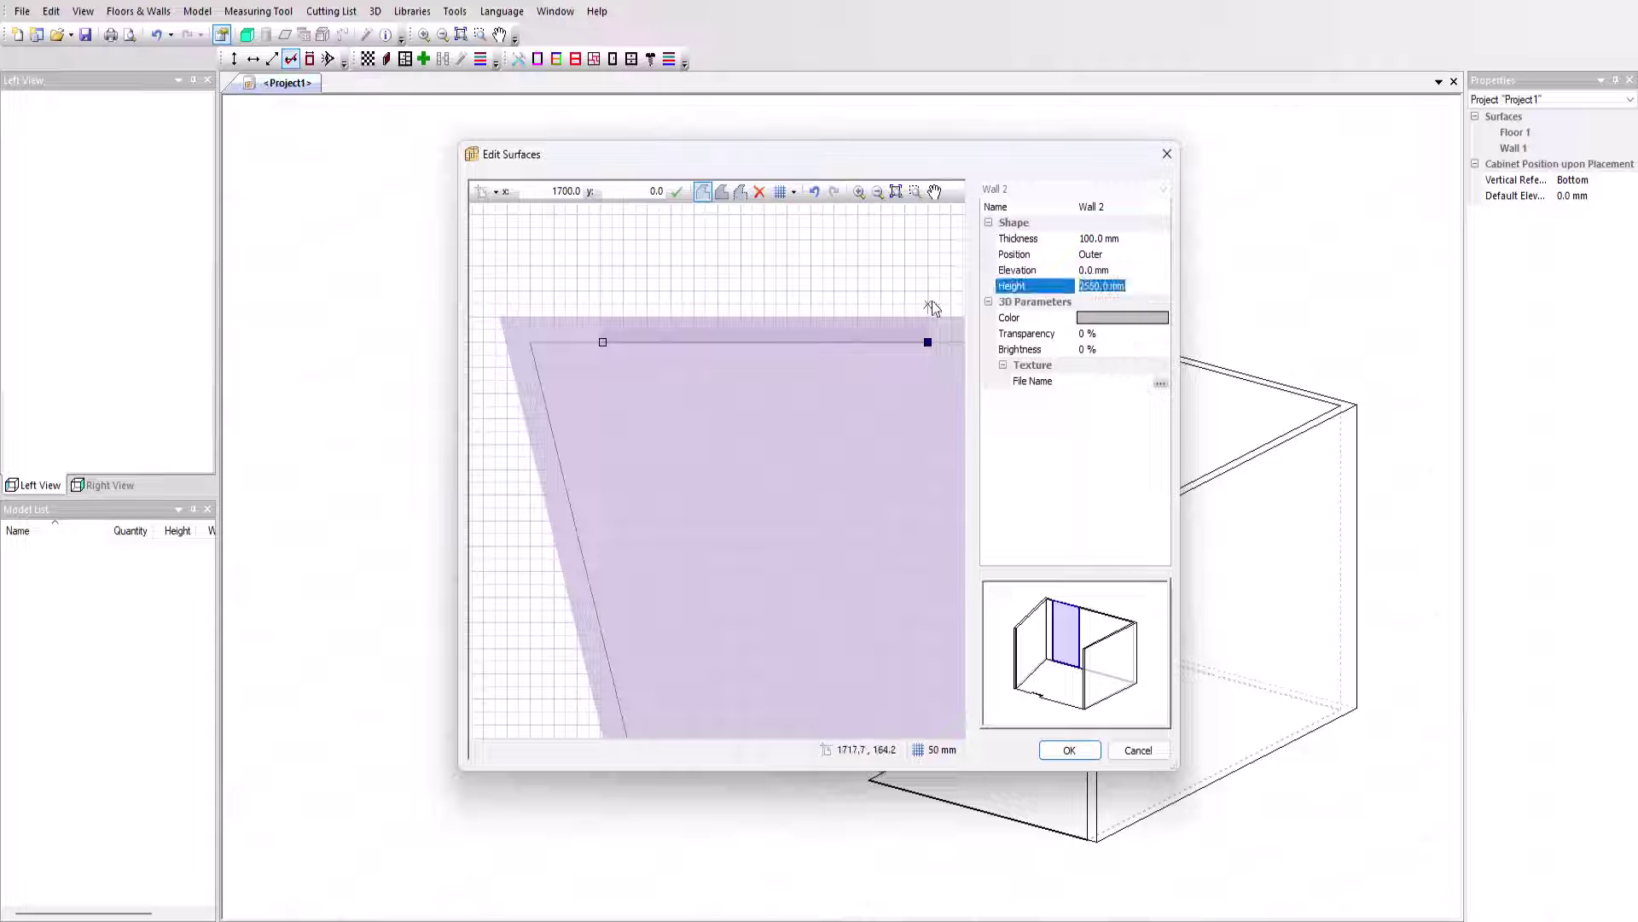
type("21")
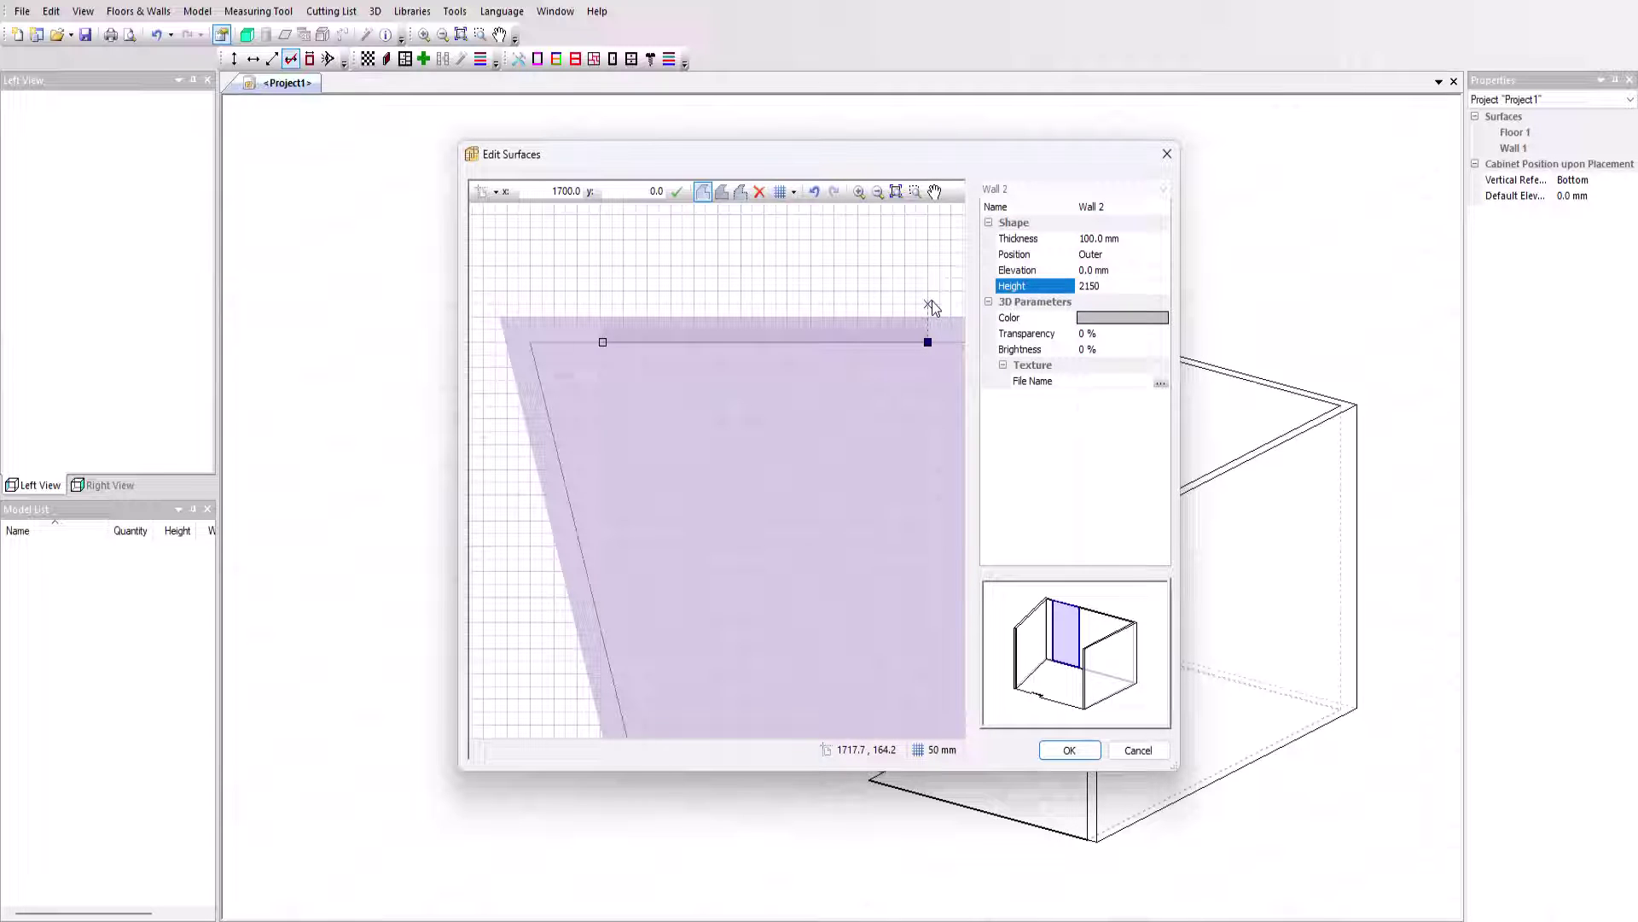
left_click(1118, 332)
type("100")
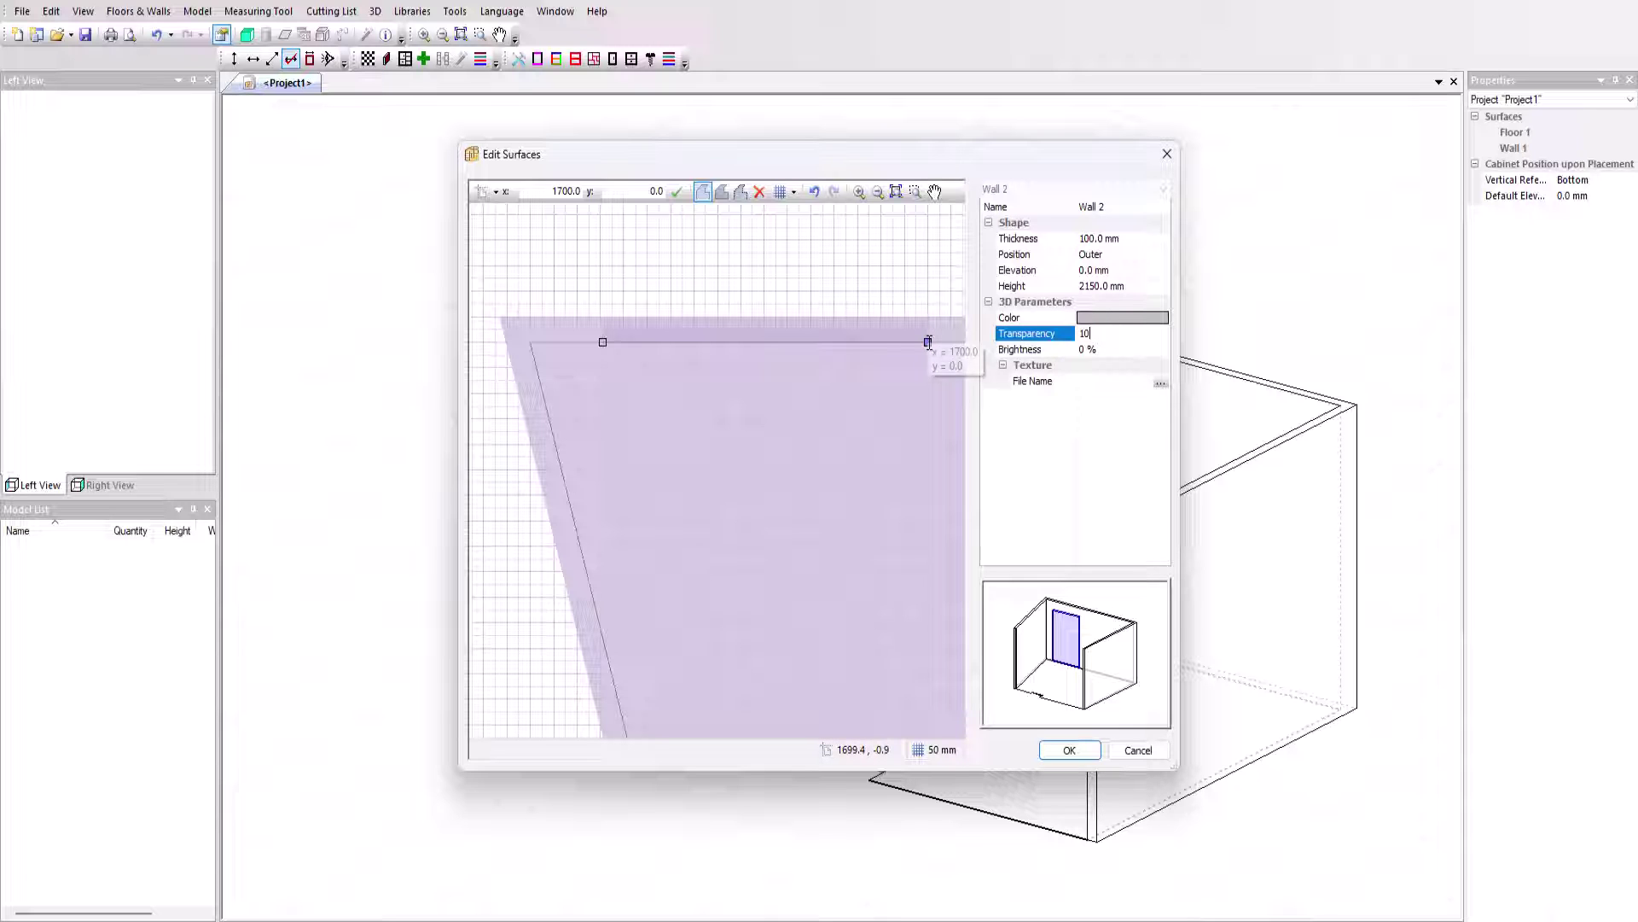
left_click(1085, 455)
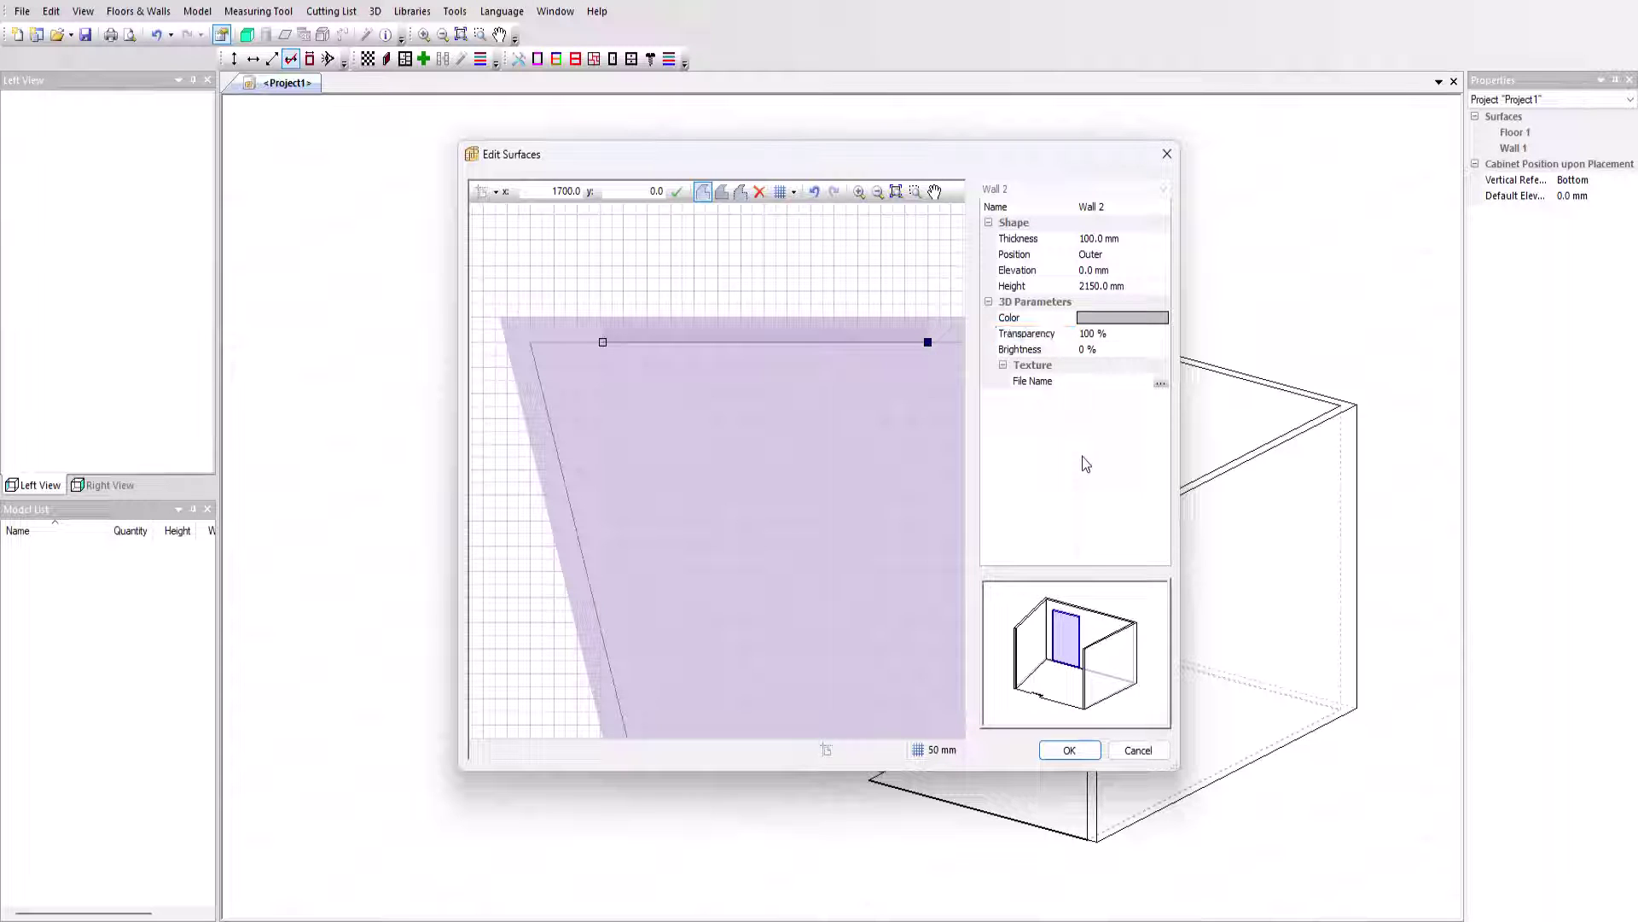
left_click(1066, 751)
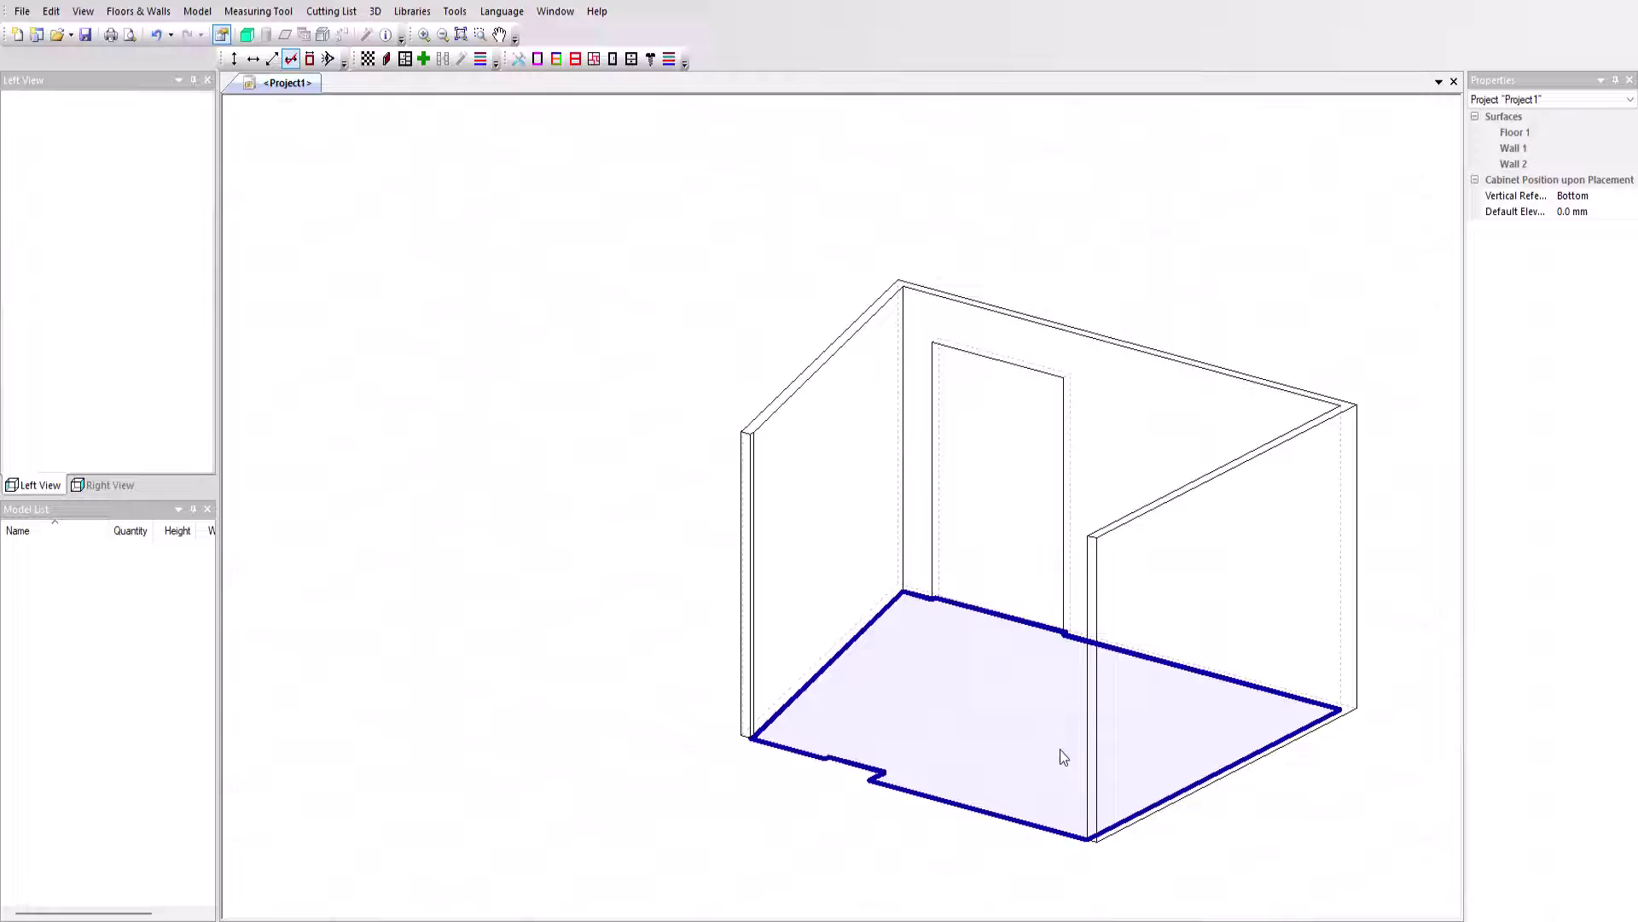
- Add Kitchen libaries.pb-proj from Tech models to the Model List, loading its 31 cabinet models
left_click(628, 474)
right_click(113, 590)
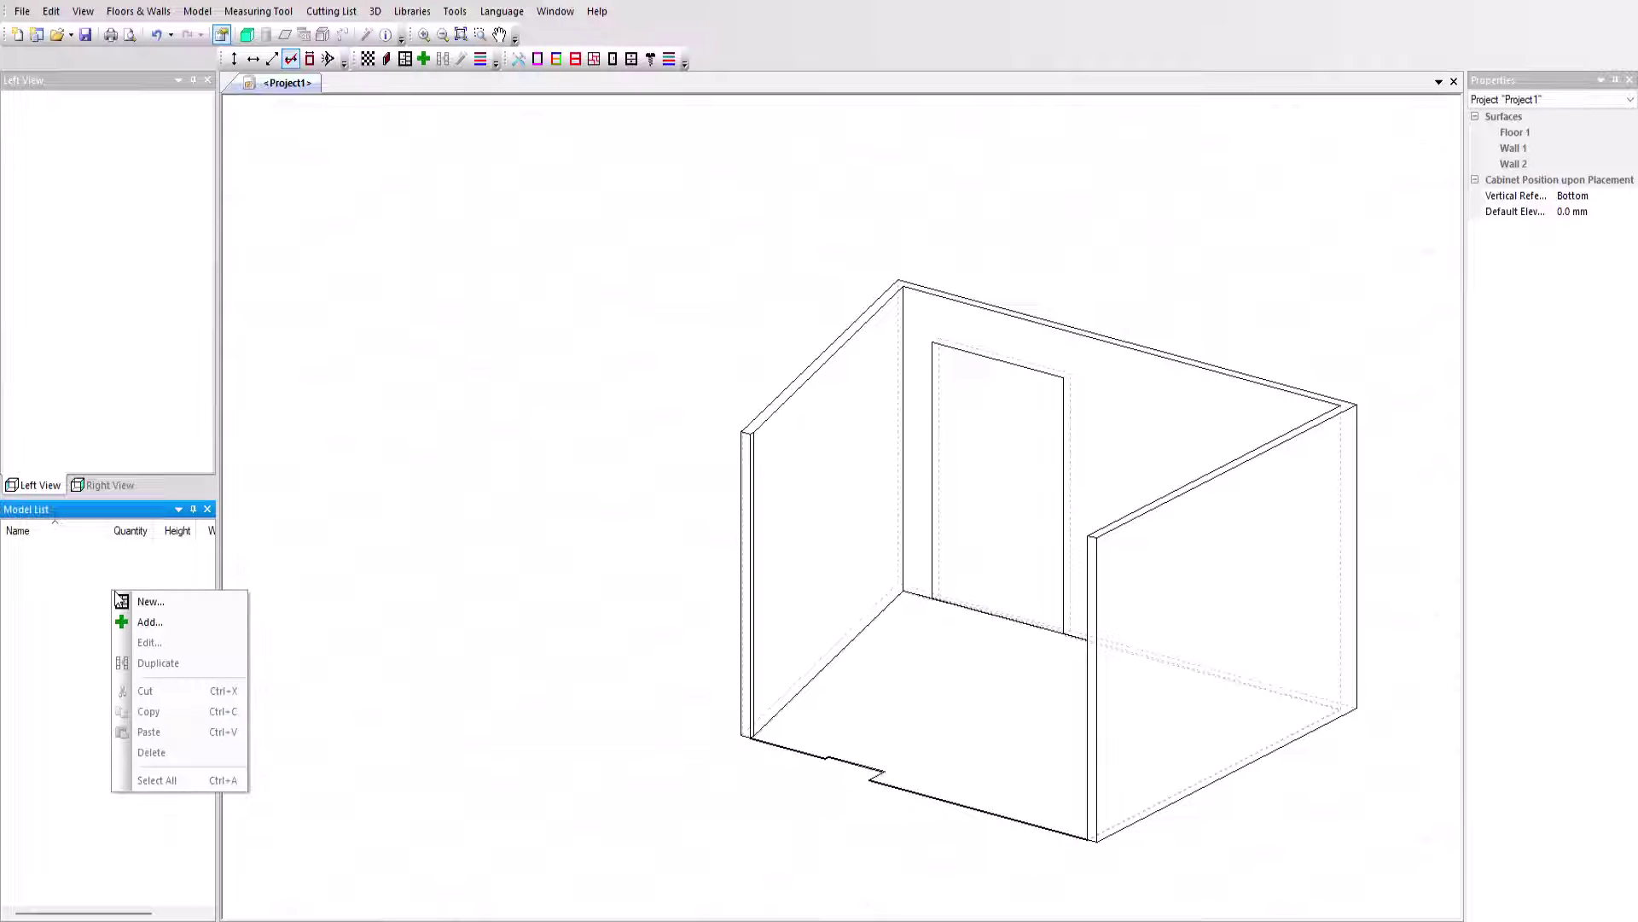
left_click(150, 621)
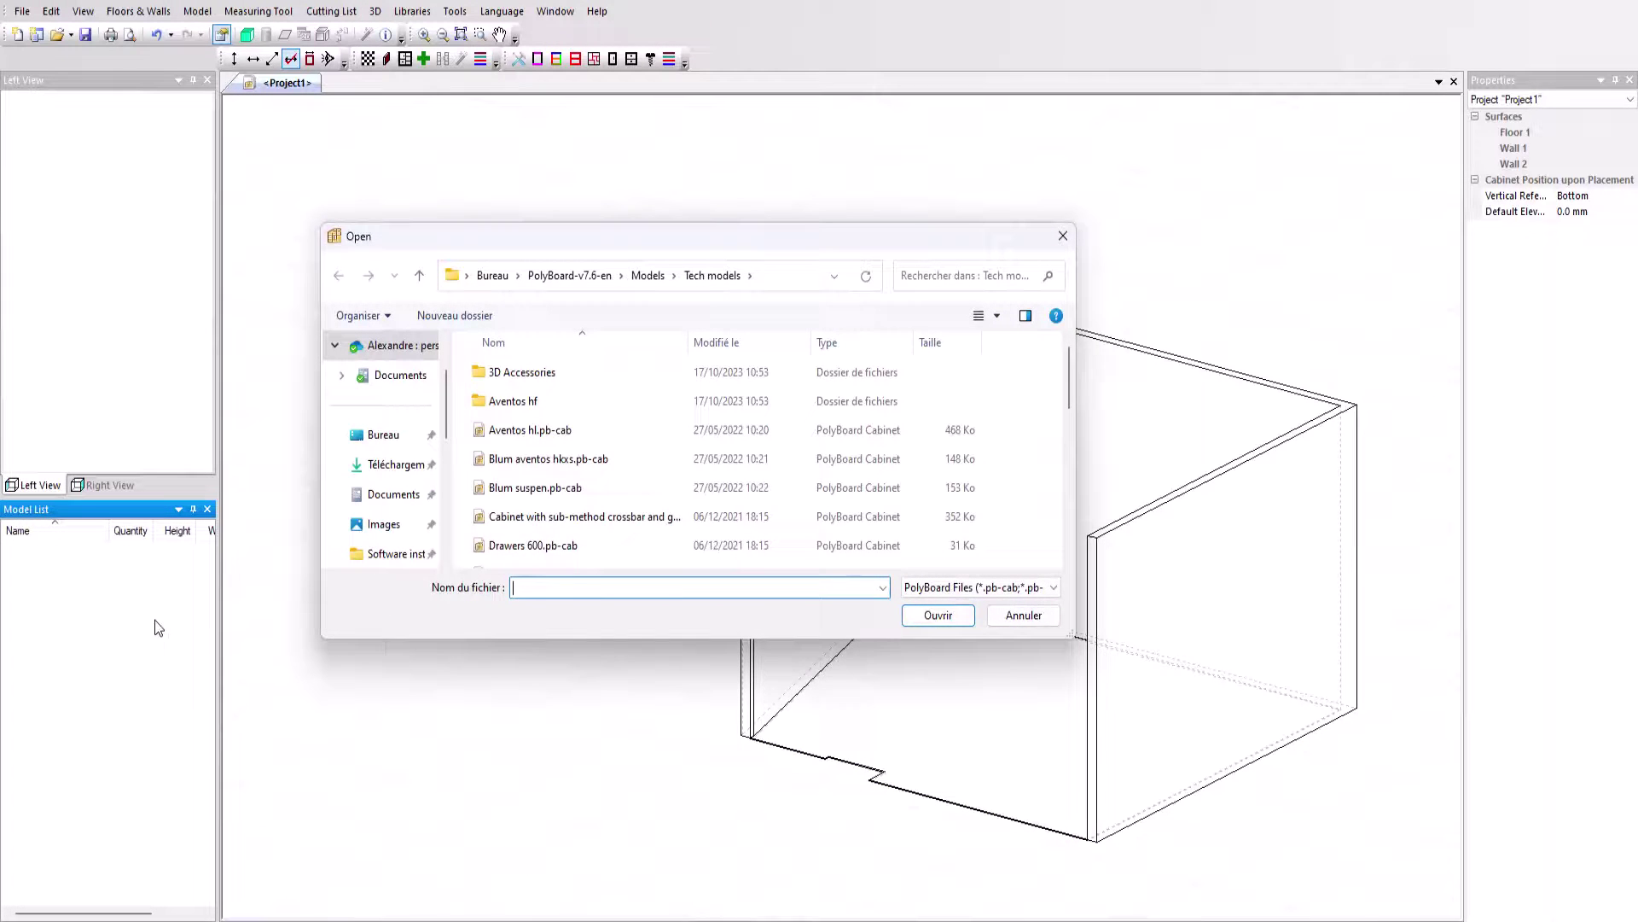
scroll(580, 509, "down", 2)
scroll(580, 509, "down", 1)
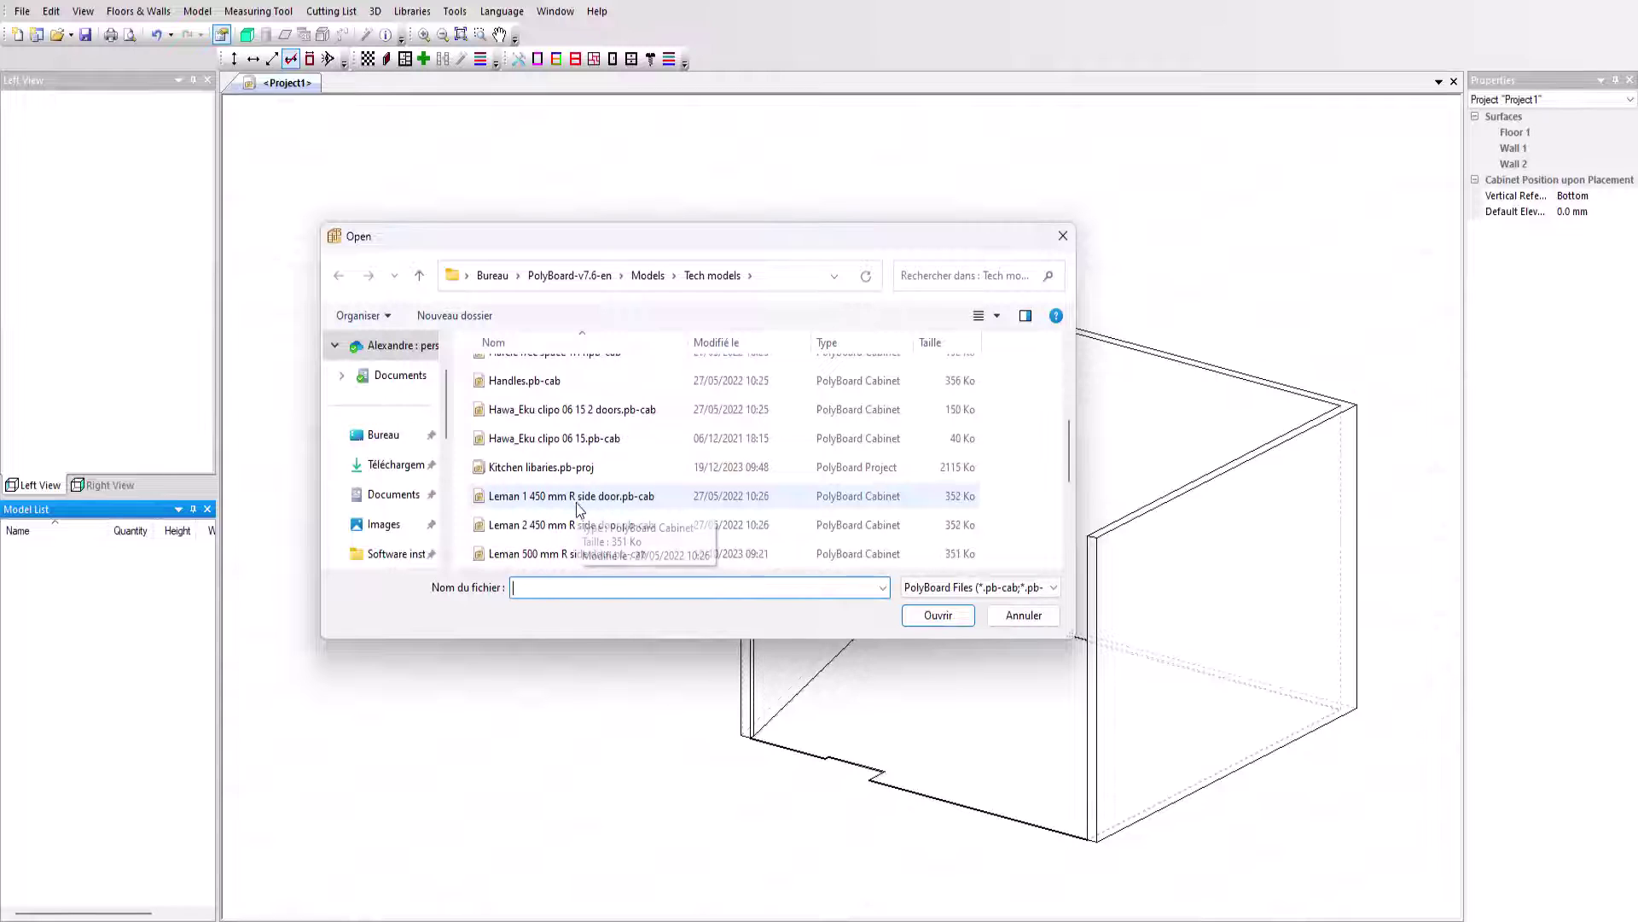
double_click(567, 469)
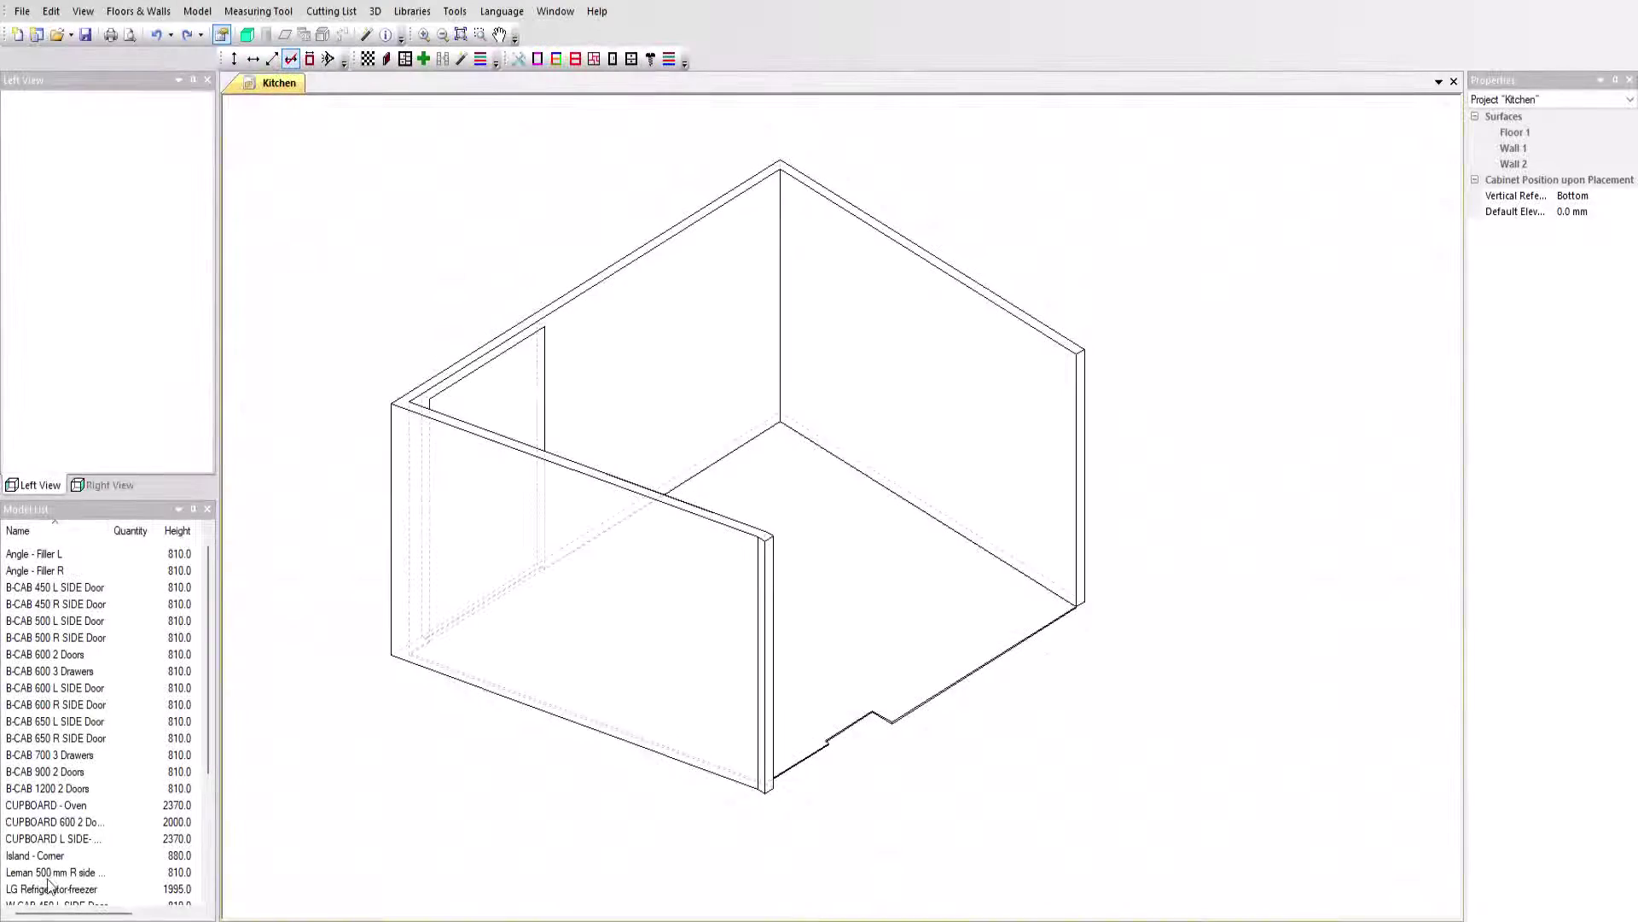
- Place the Leman 500 mm R side door cabinet in the room, rotated along the other wall
left_click_drag(51, 871, 826, 450)
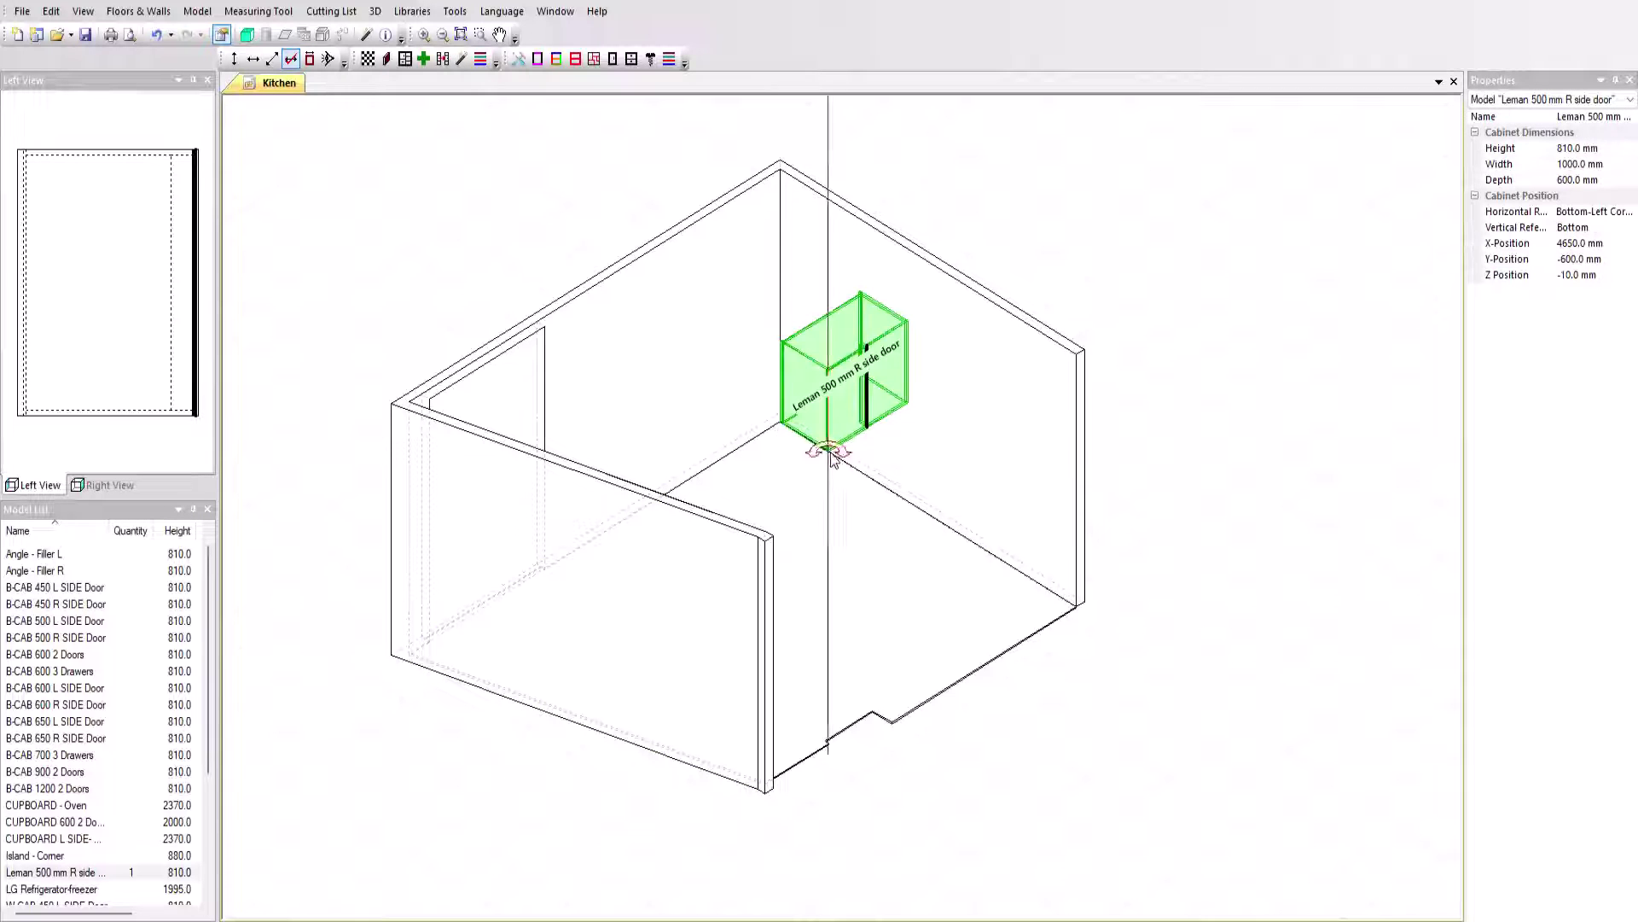
mouse_move(778, 340)
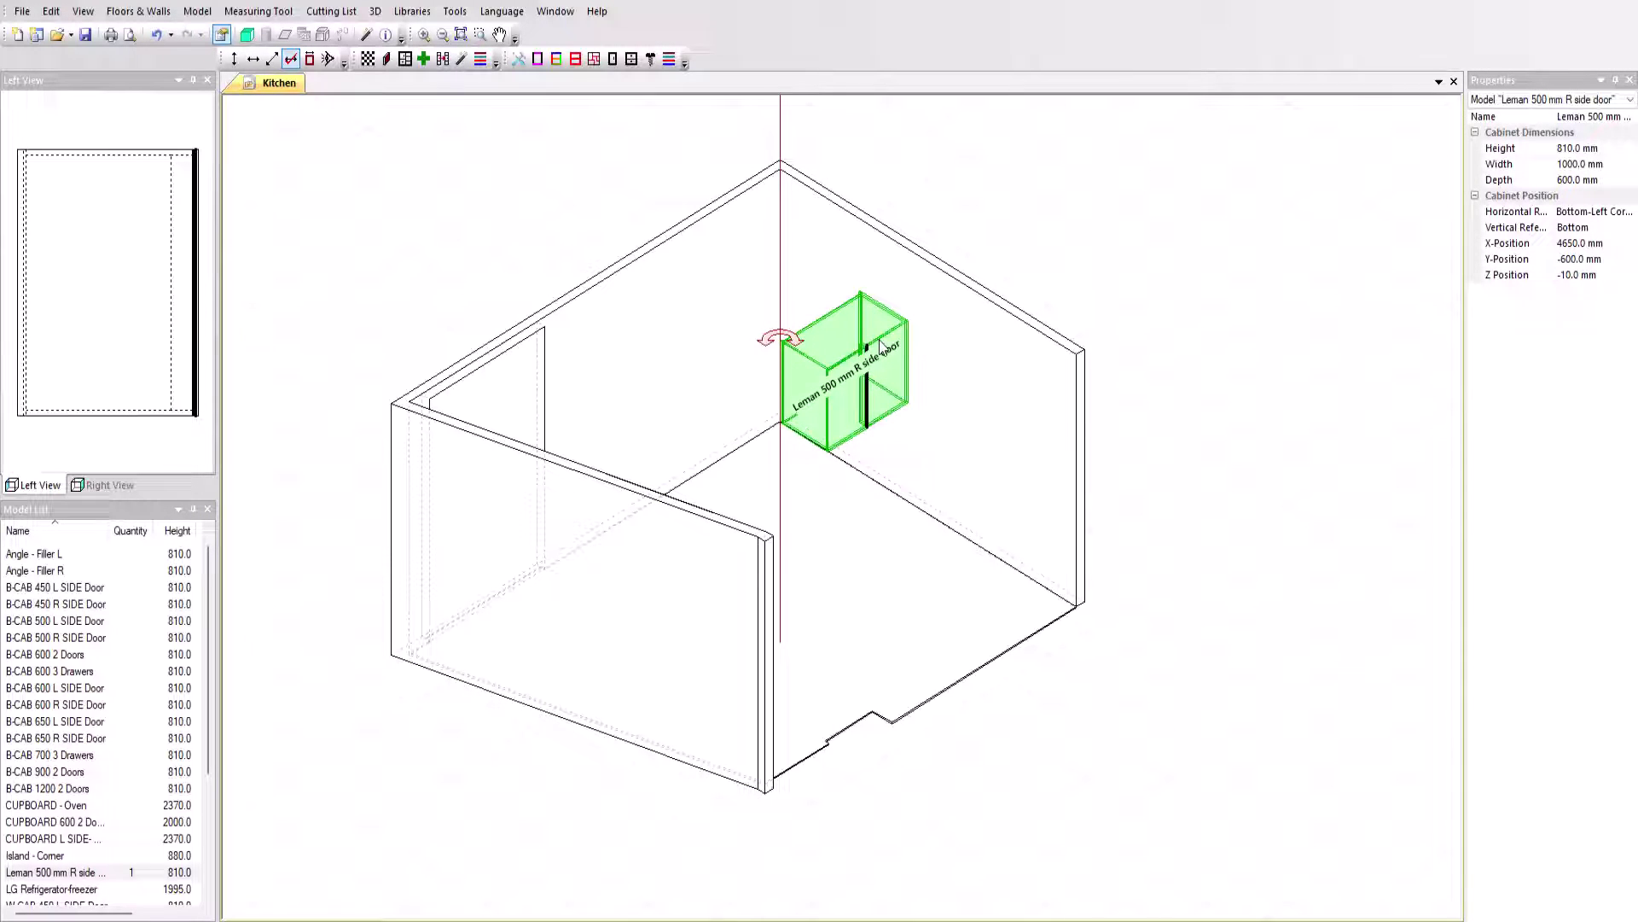
left_click_drag(778, 340, 789, 418)
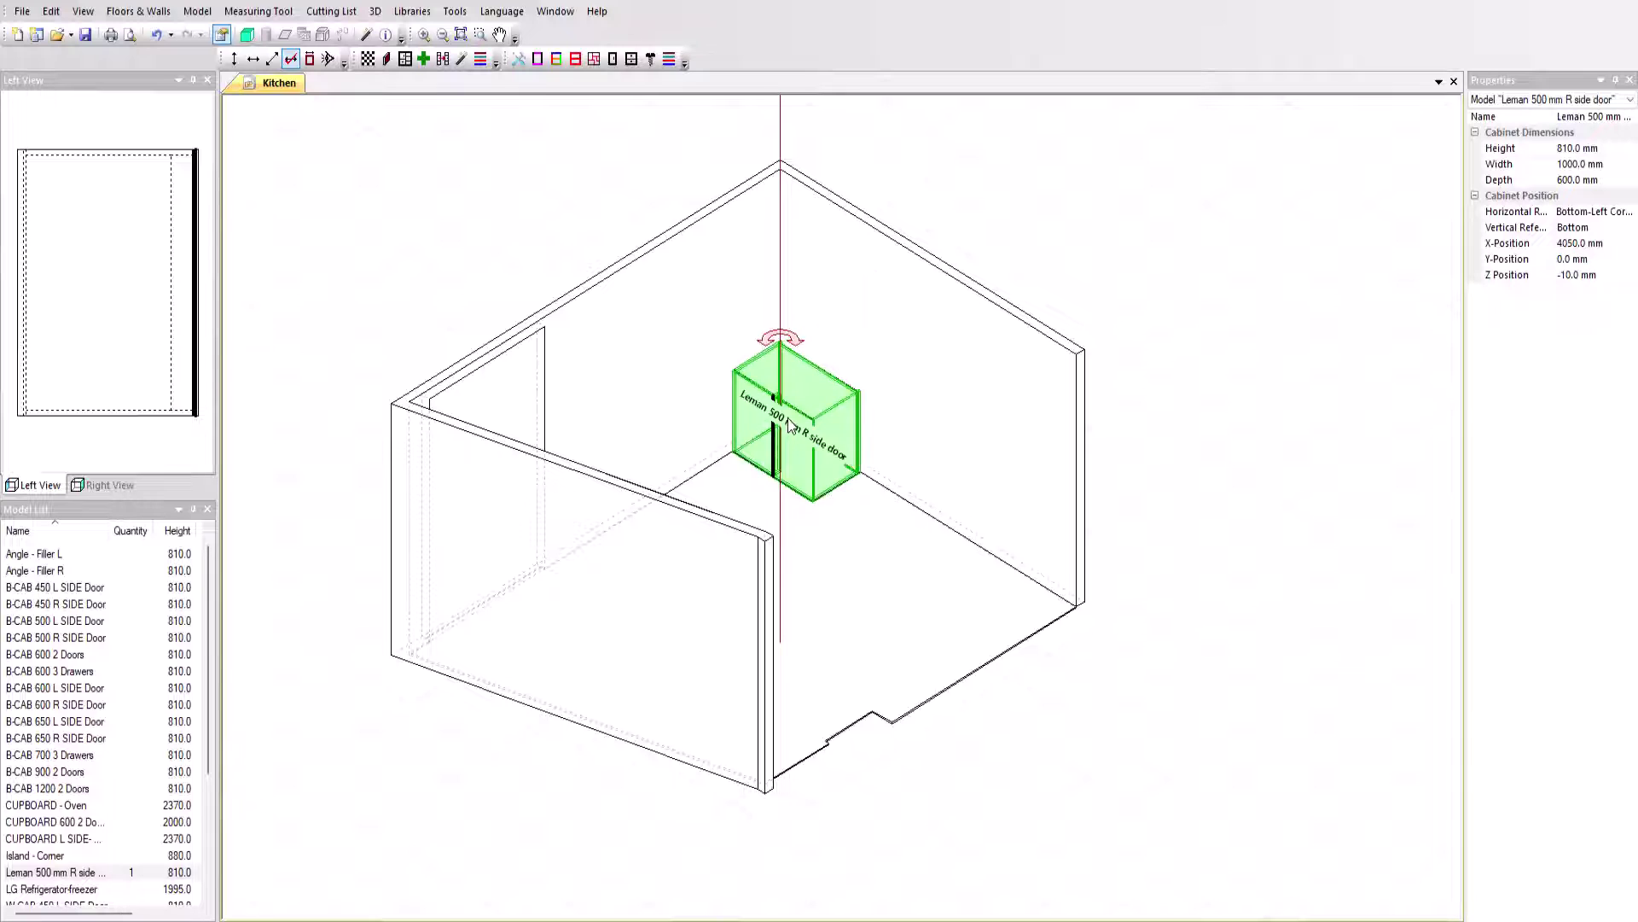
- Offset the Leman cabinet by X -20, Y -180, then add a B-CAB 900 2 Doors cabinet
right_click(788, 418)
left_click(826, 451)
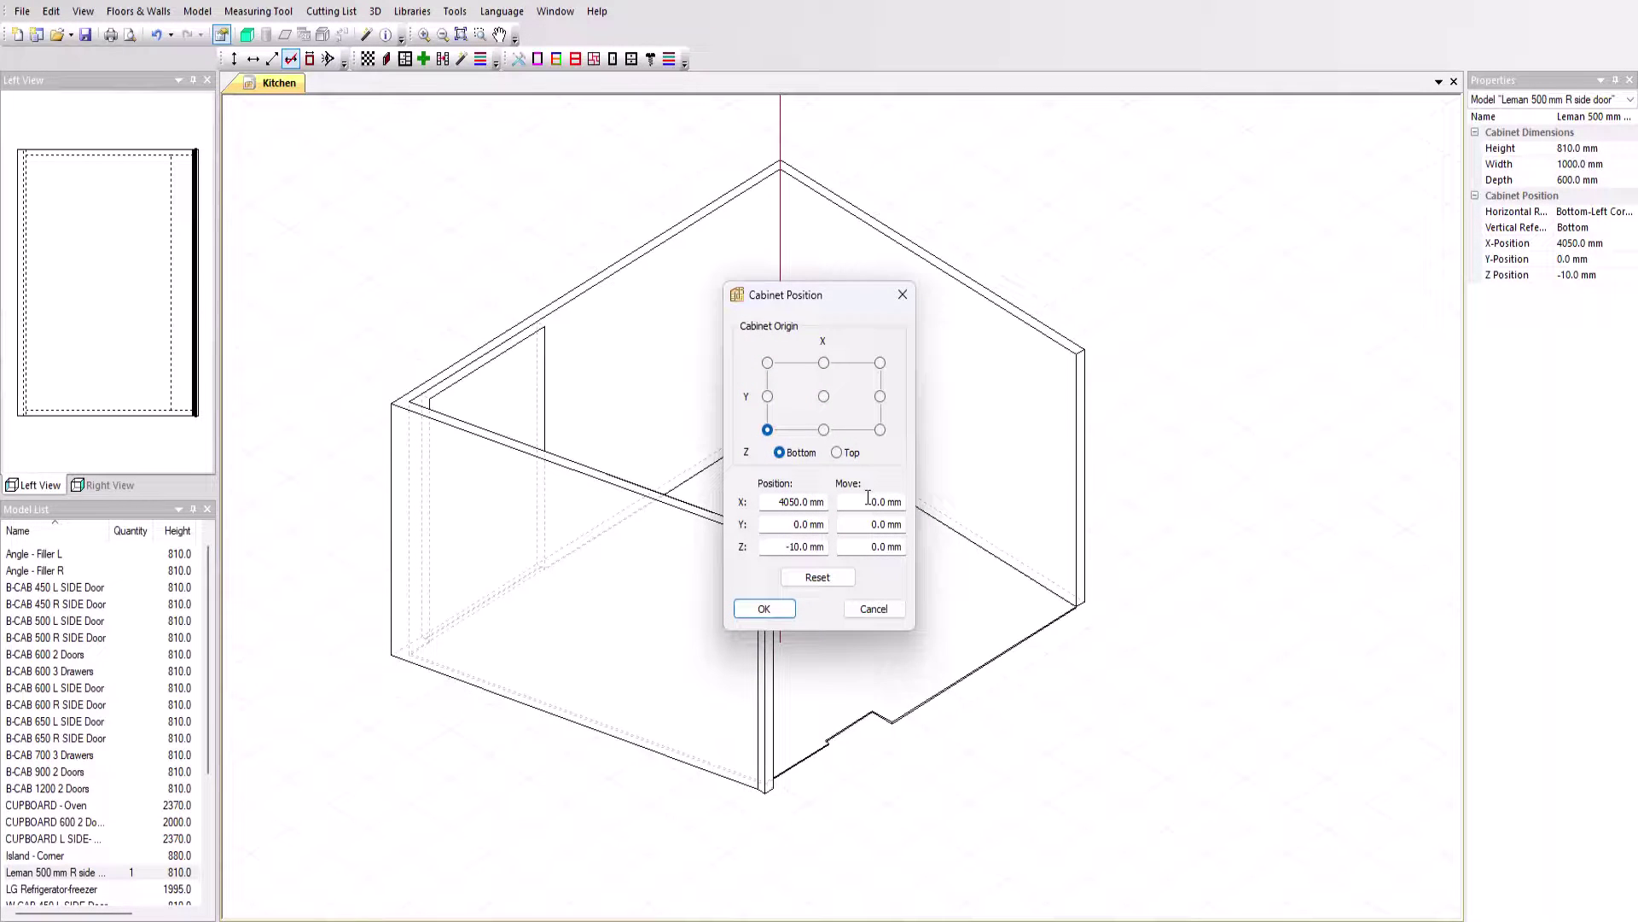
type("-20")
key("Tab")
key("Tab")
type("-")
left_click(772, 607)
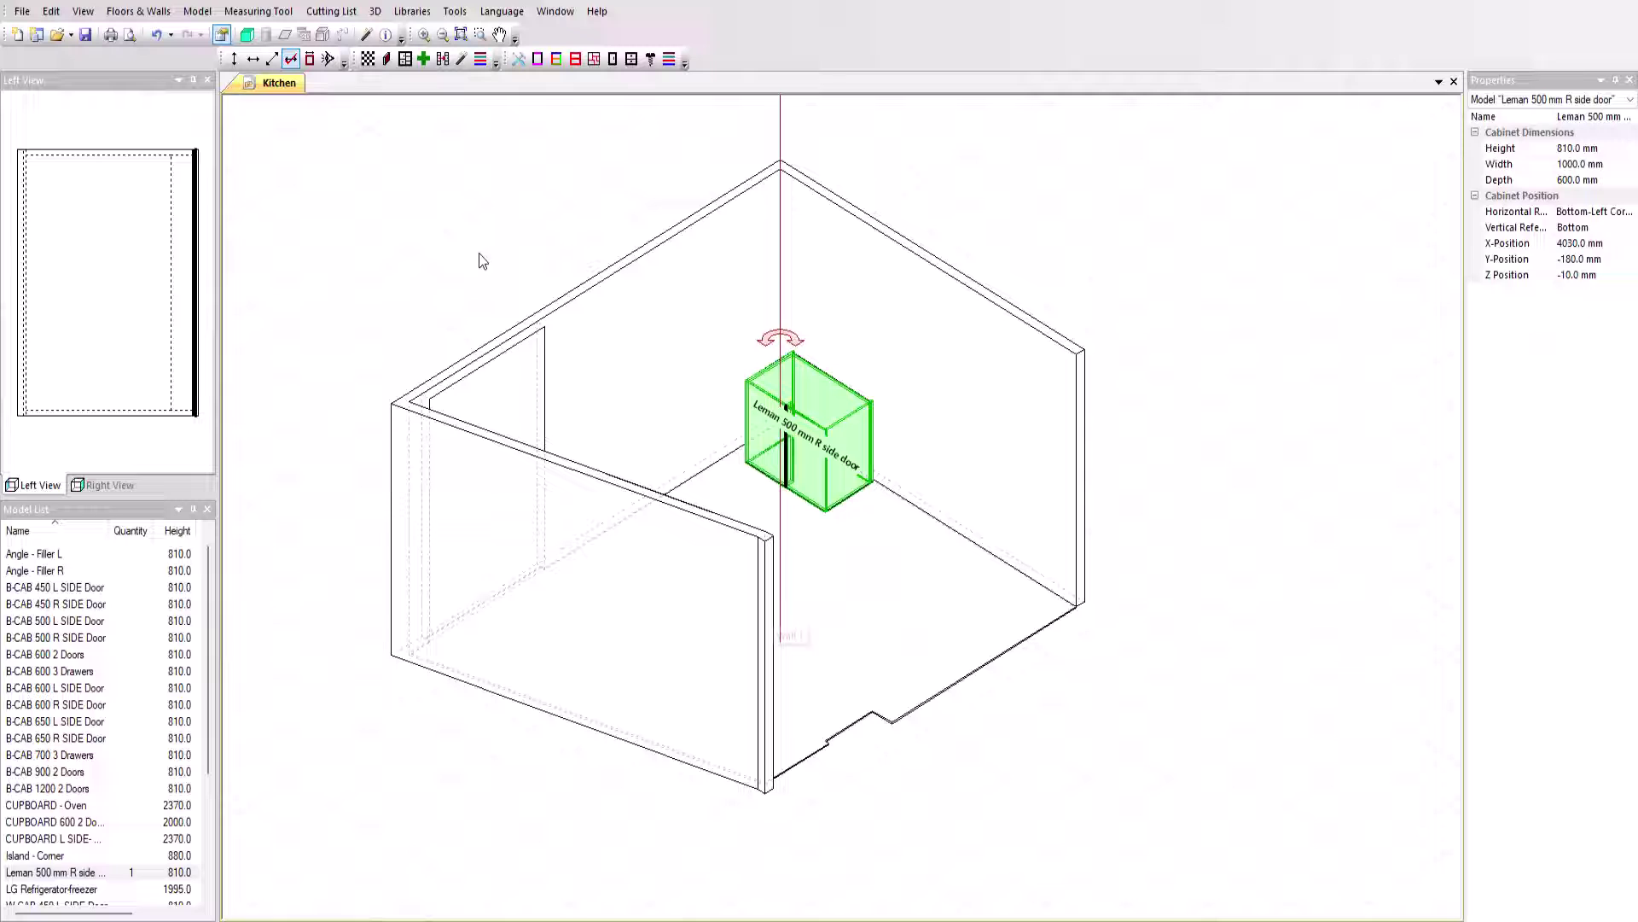
left_click(482, 261)
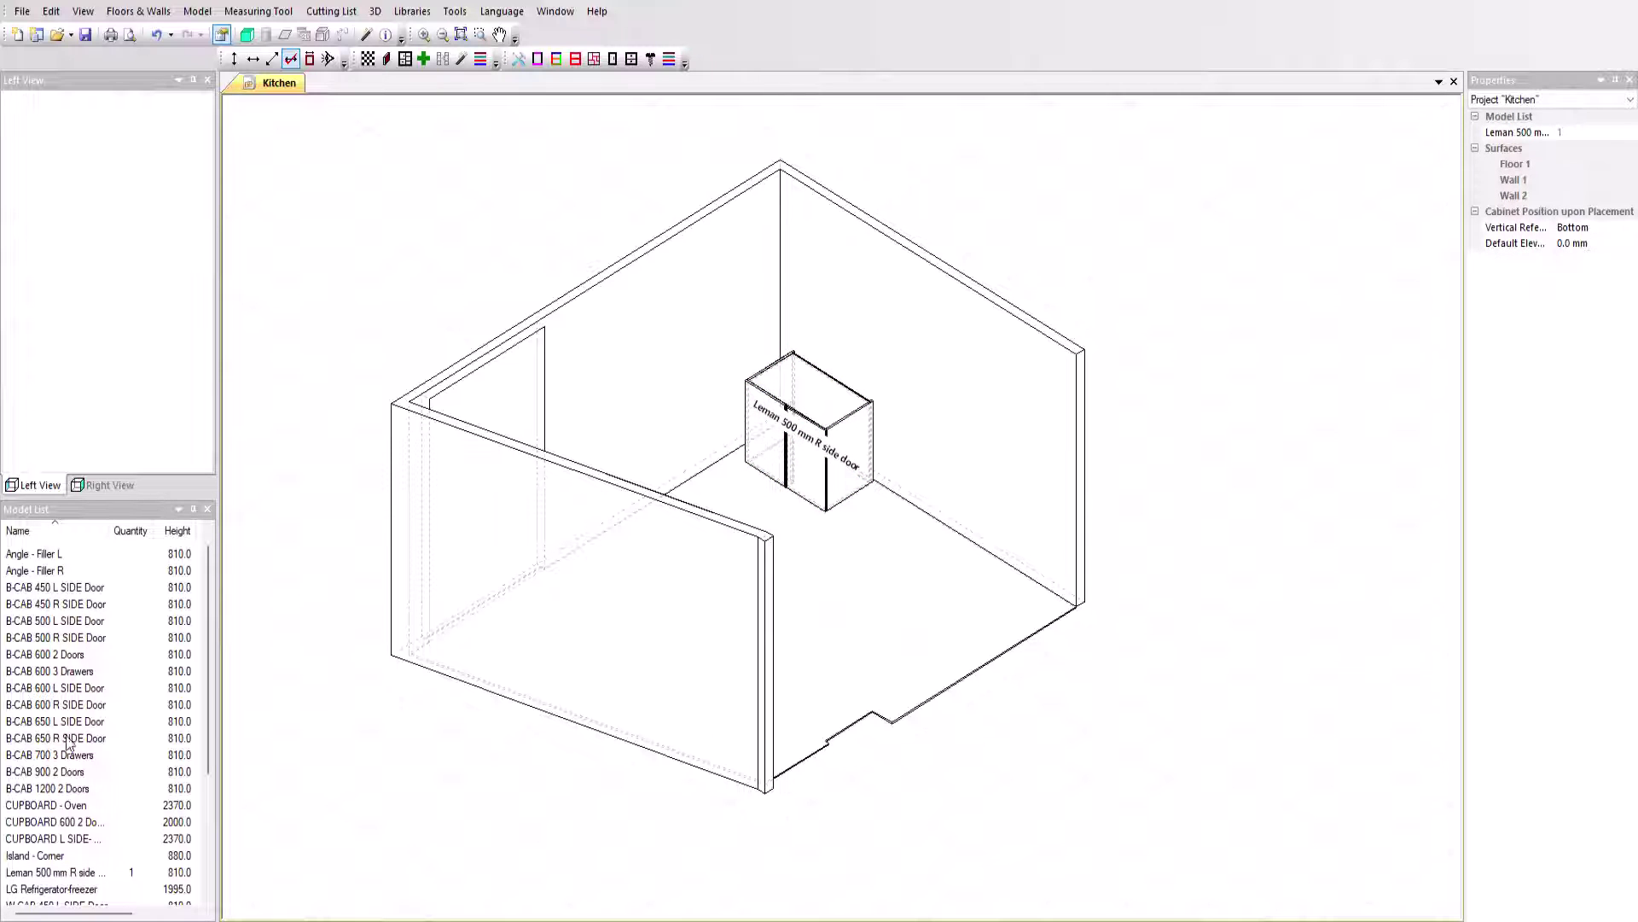
left_click_drag(62, 776, 755, 504)
- Move the B-CAB 900 2 Doors cabinet by X -650, Y -20 beside the Leman cabinet
right_click(741, 433)
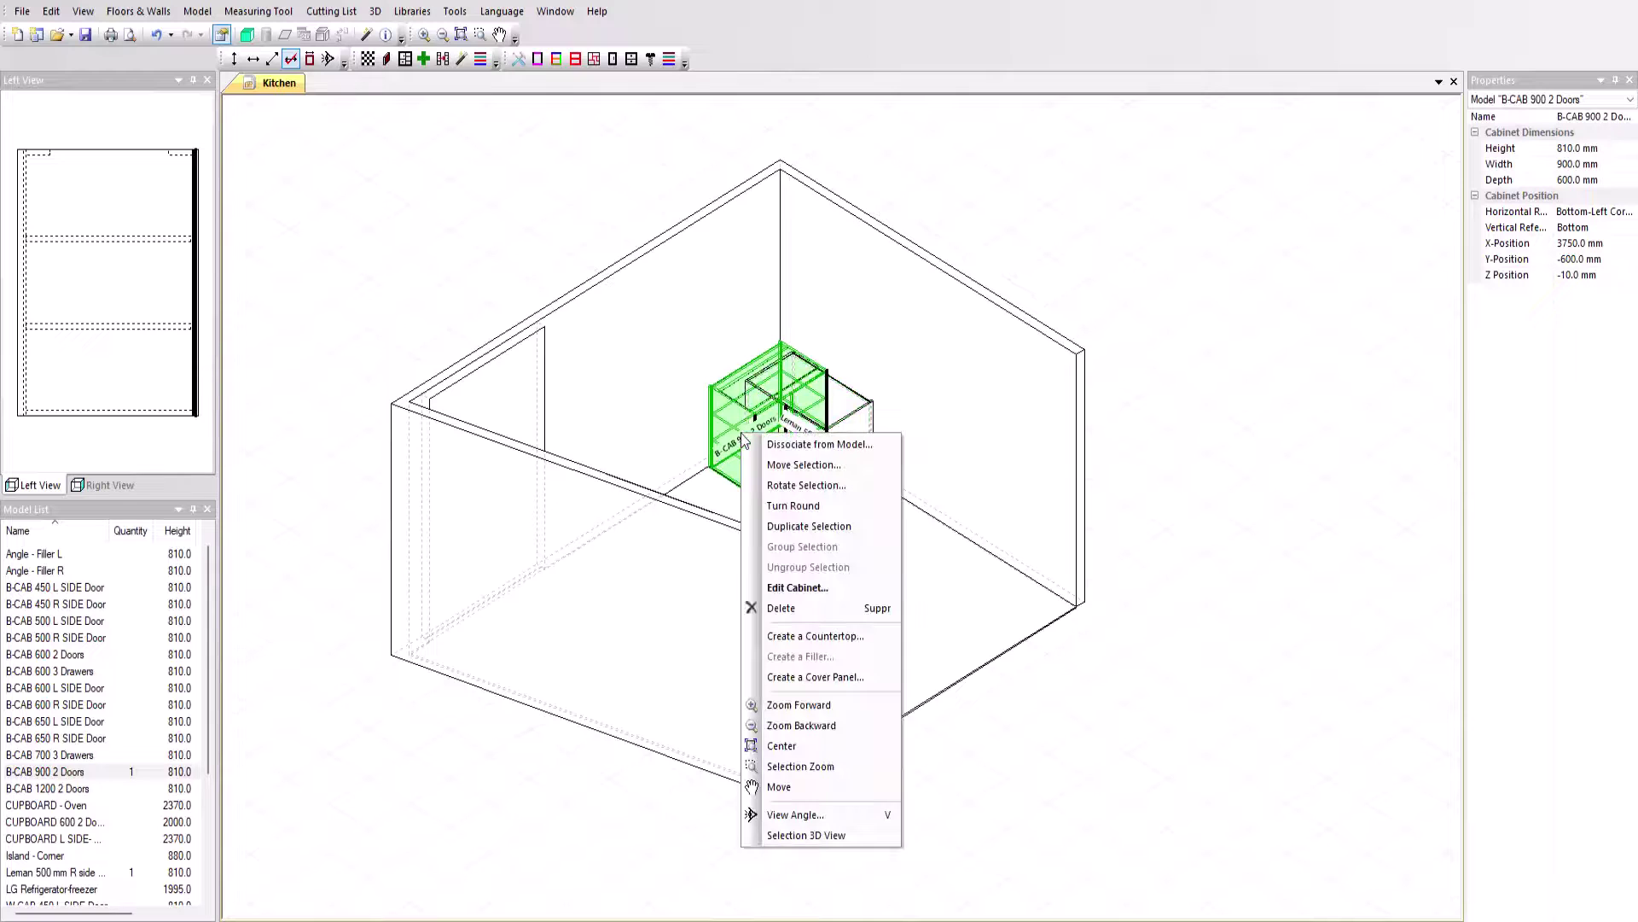
left_click(786, 466)
double_click(849, 505)
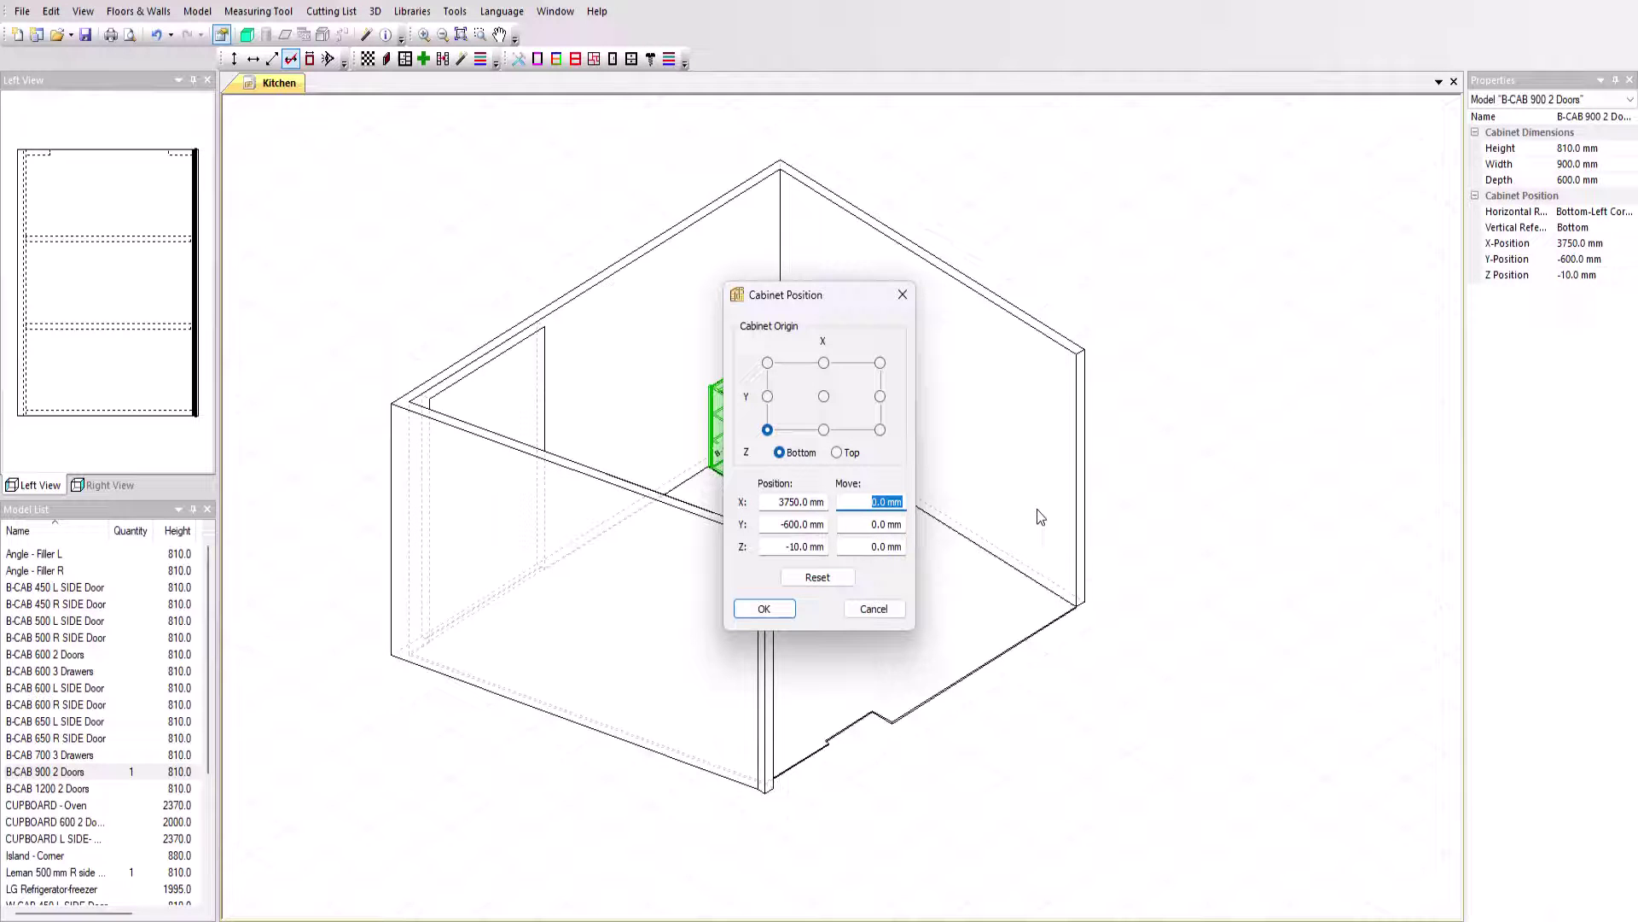
type("-650")
key("Tab")
type("-620")
key("Return")
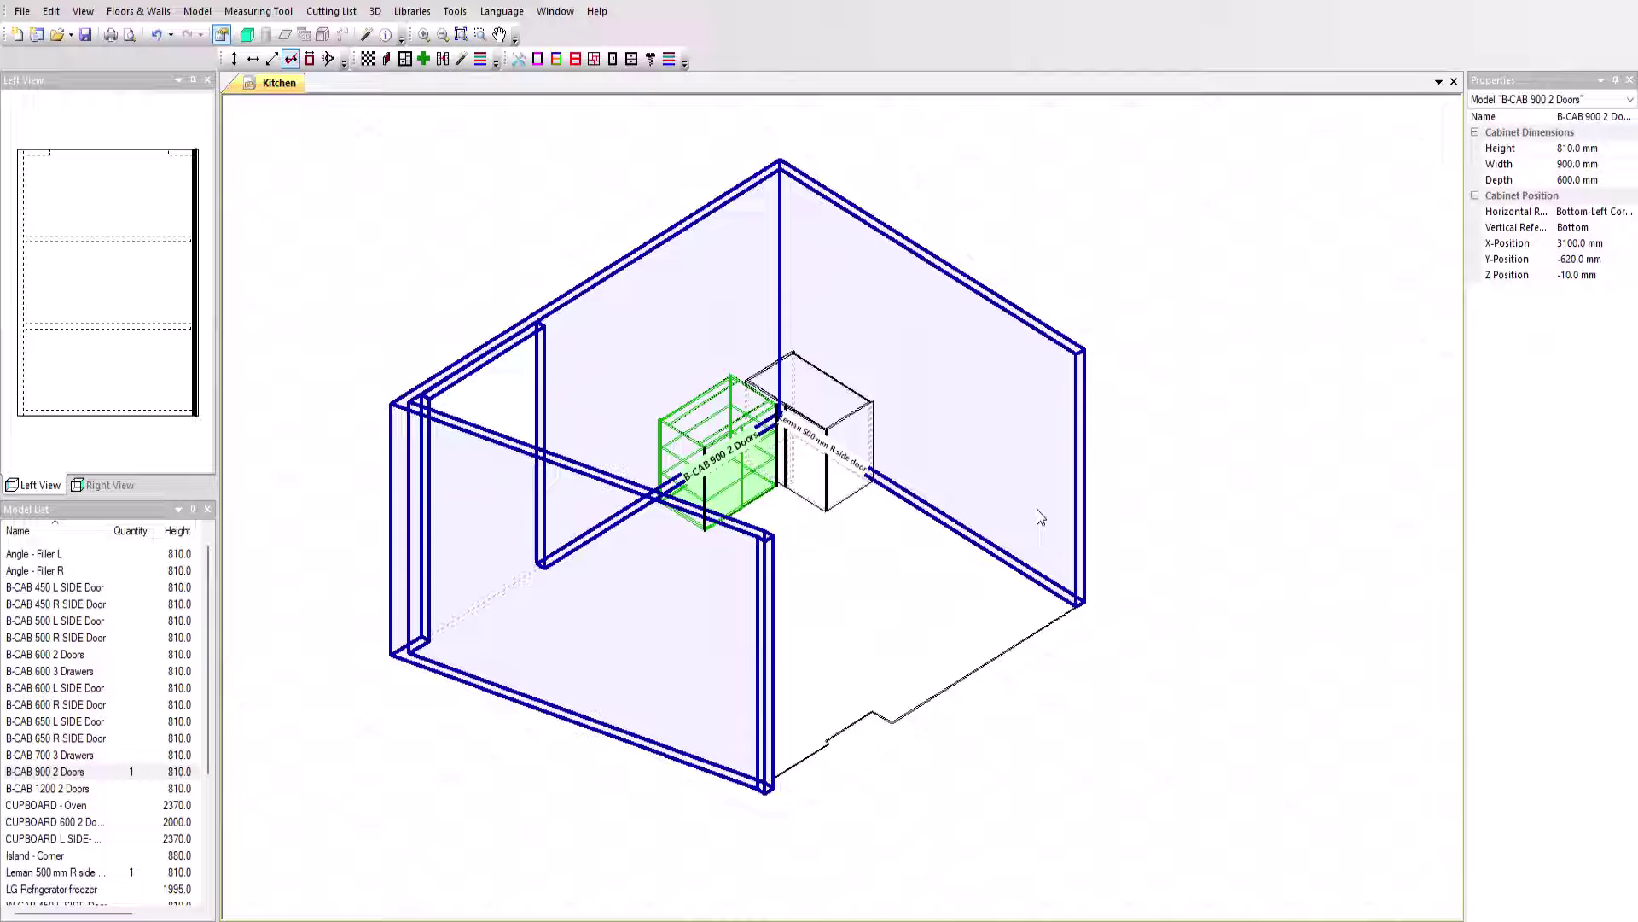
- Lift both cabinets to Z 80 mm and add a rotated B-CAB 500 R SIDE Door at the run's end
left_click(832, 473, "ctrl")
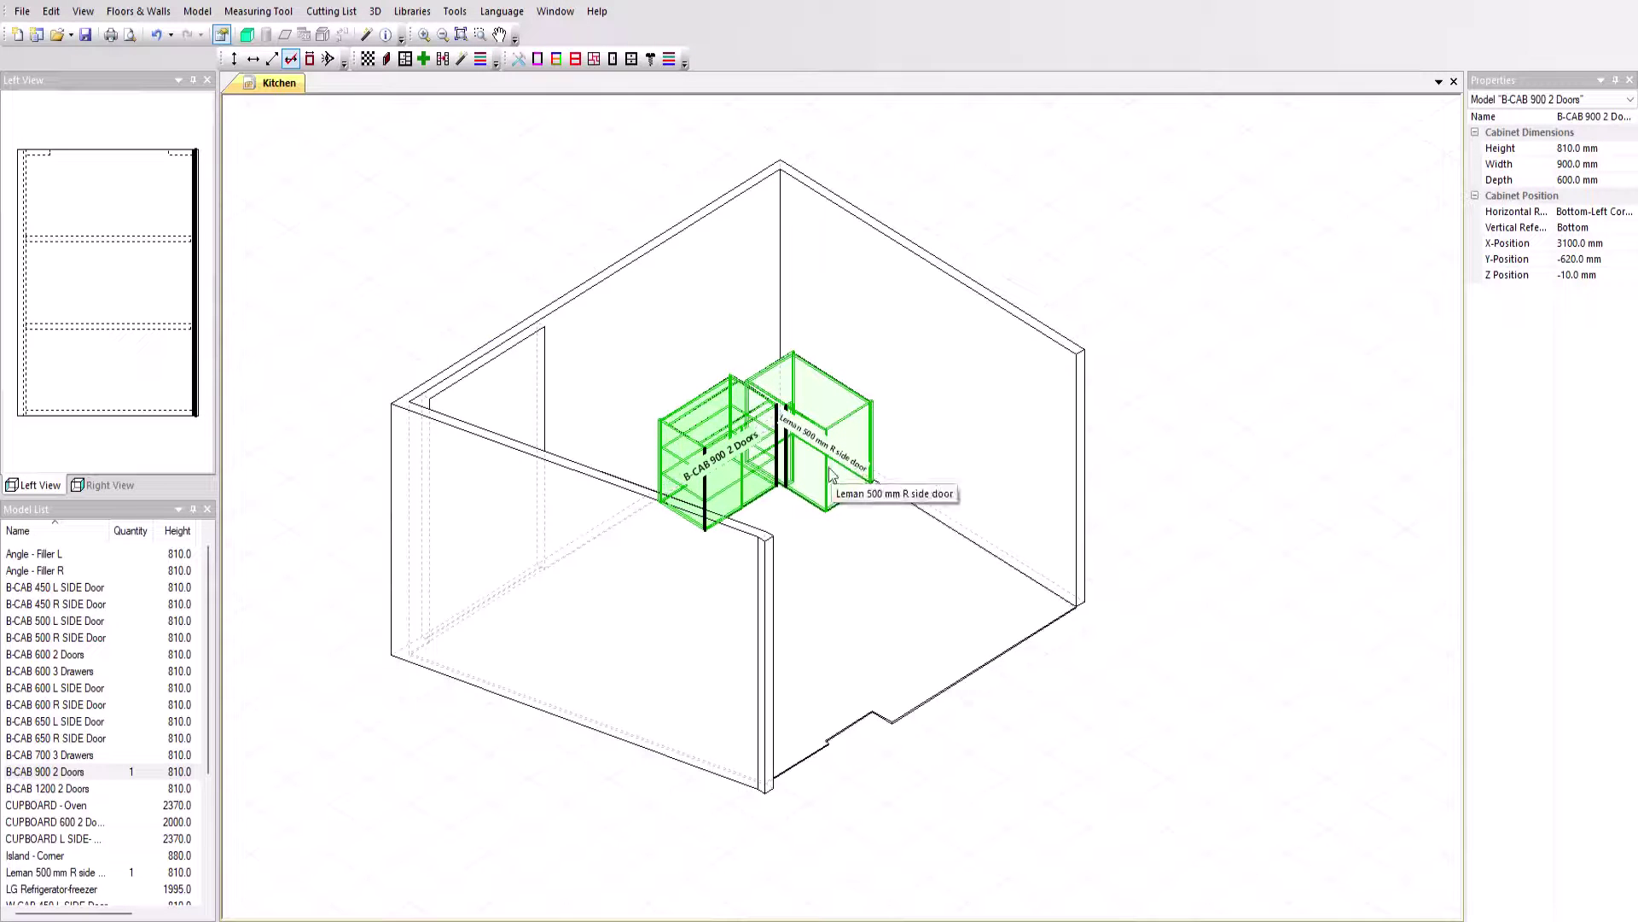
left_click(1604, 276)
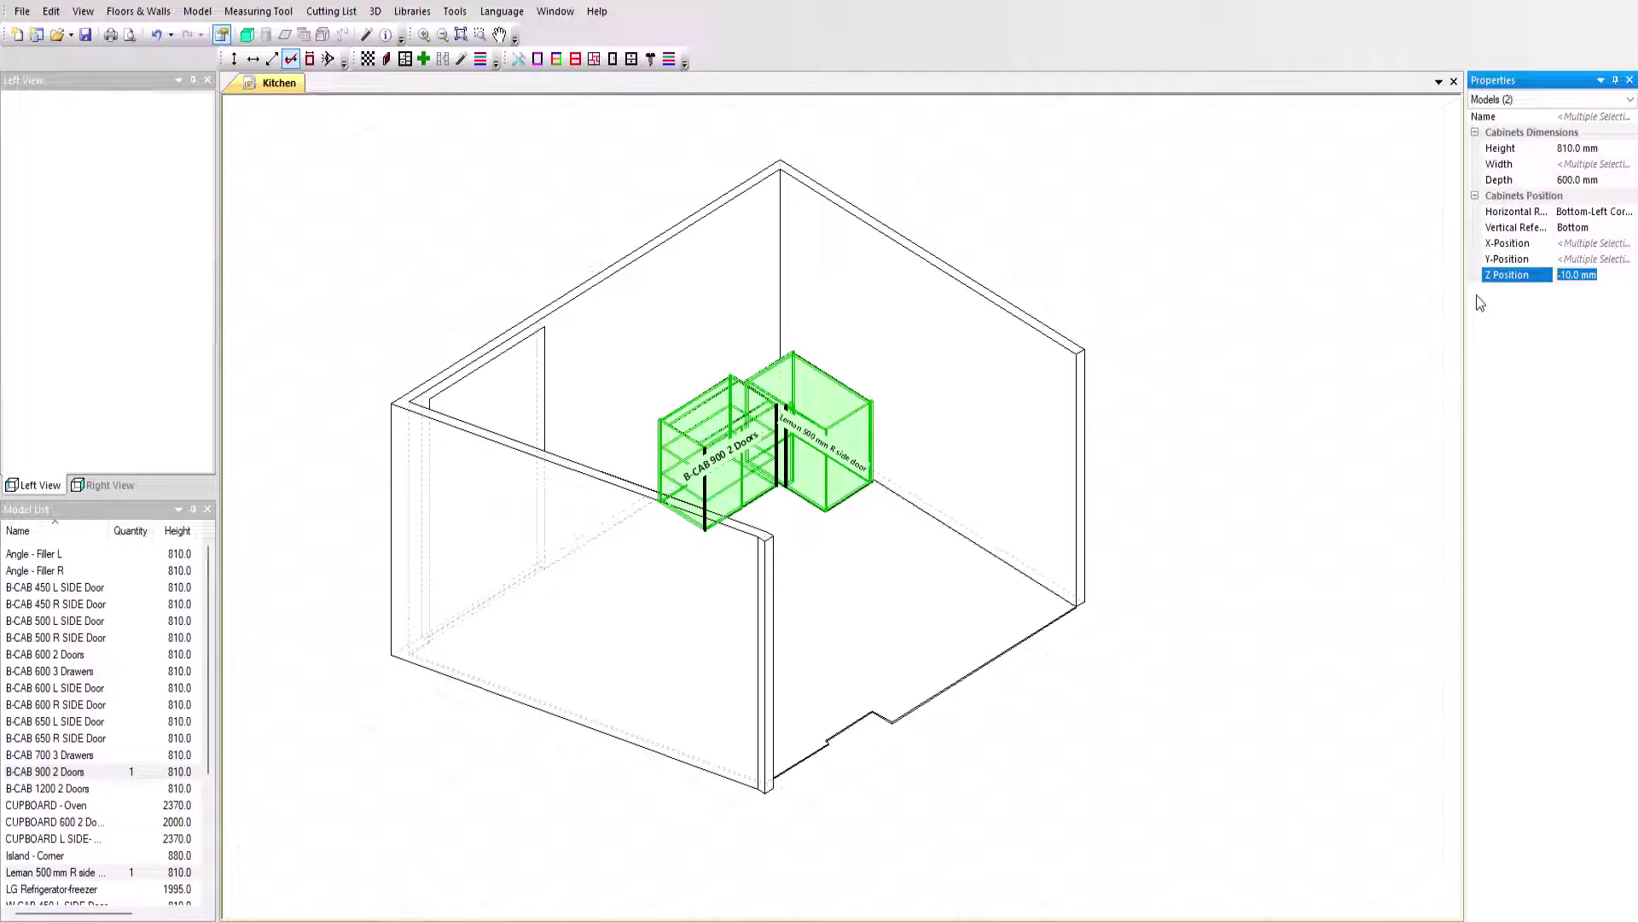
type("80")
key("Return")
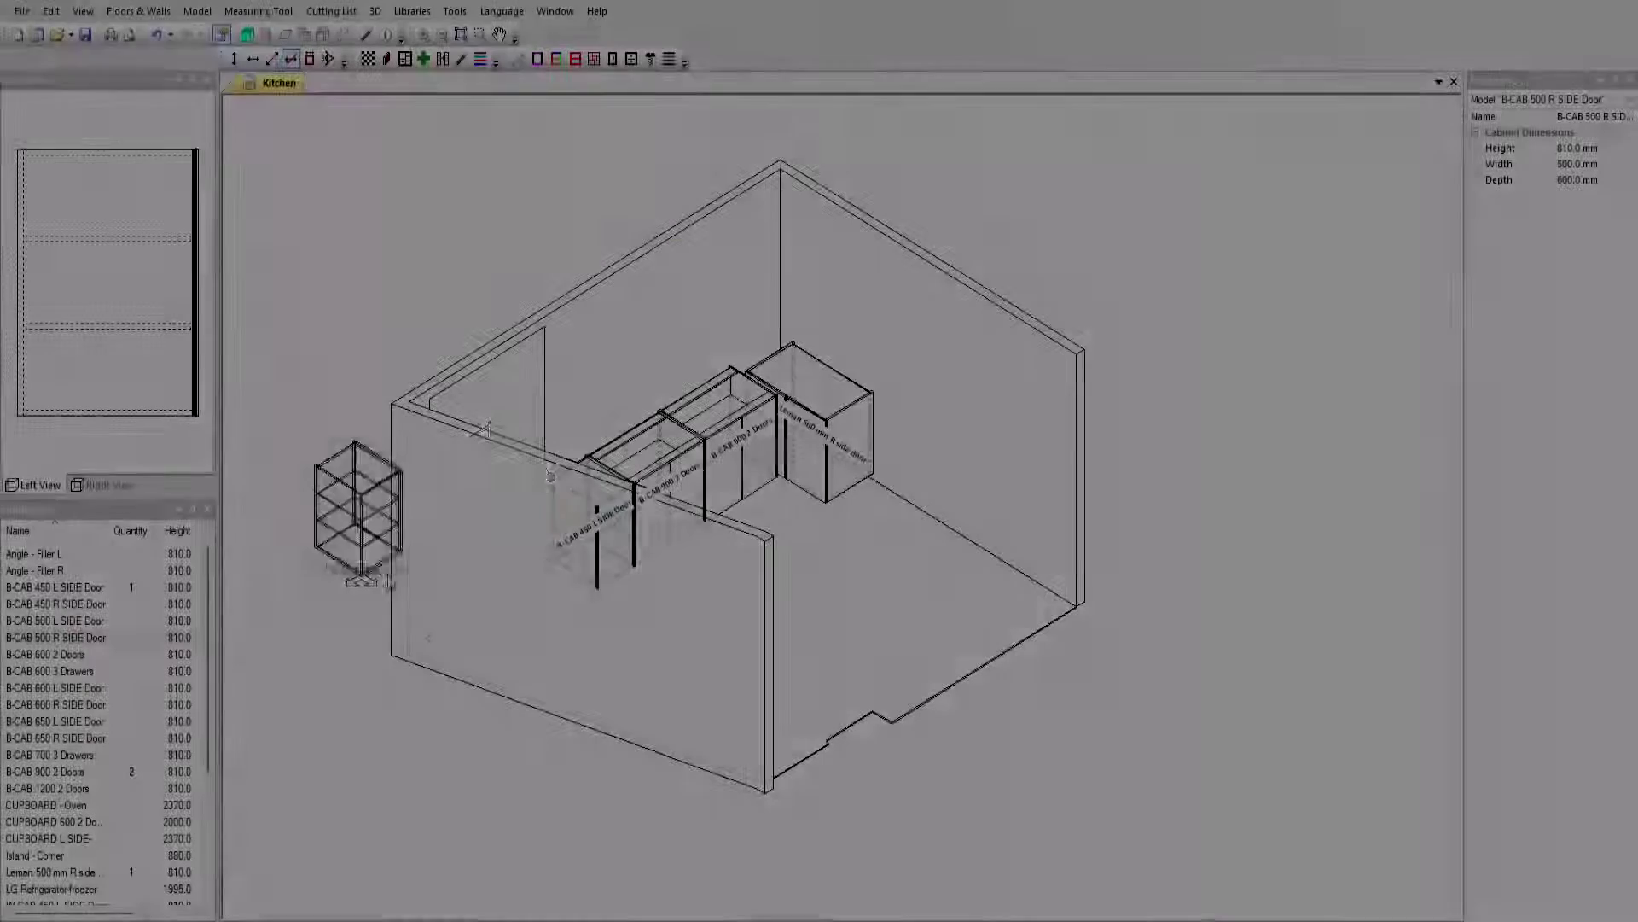
left_click_drag(366, 589, 932, 512)
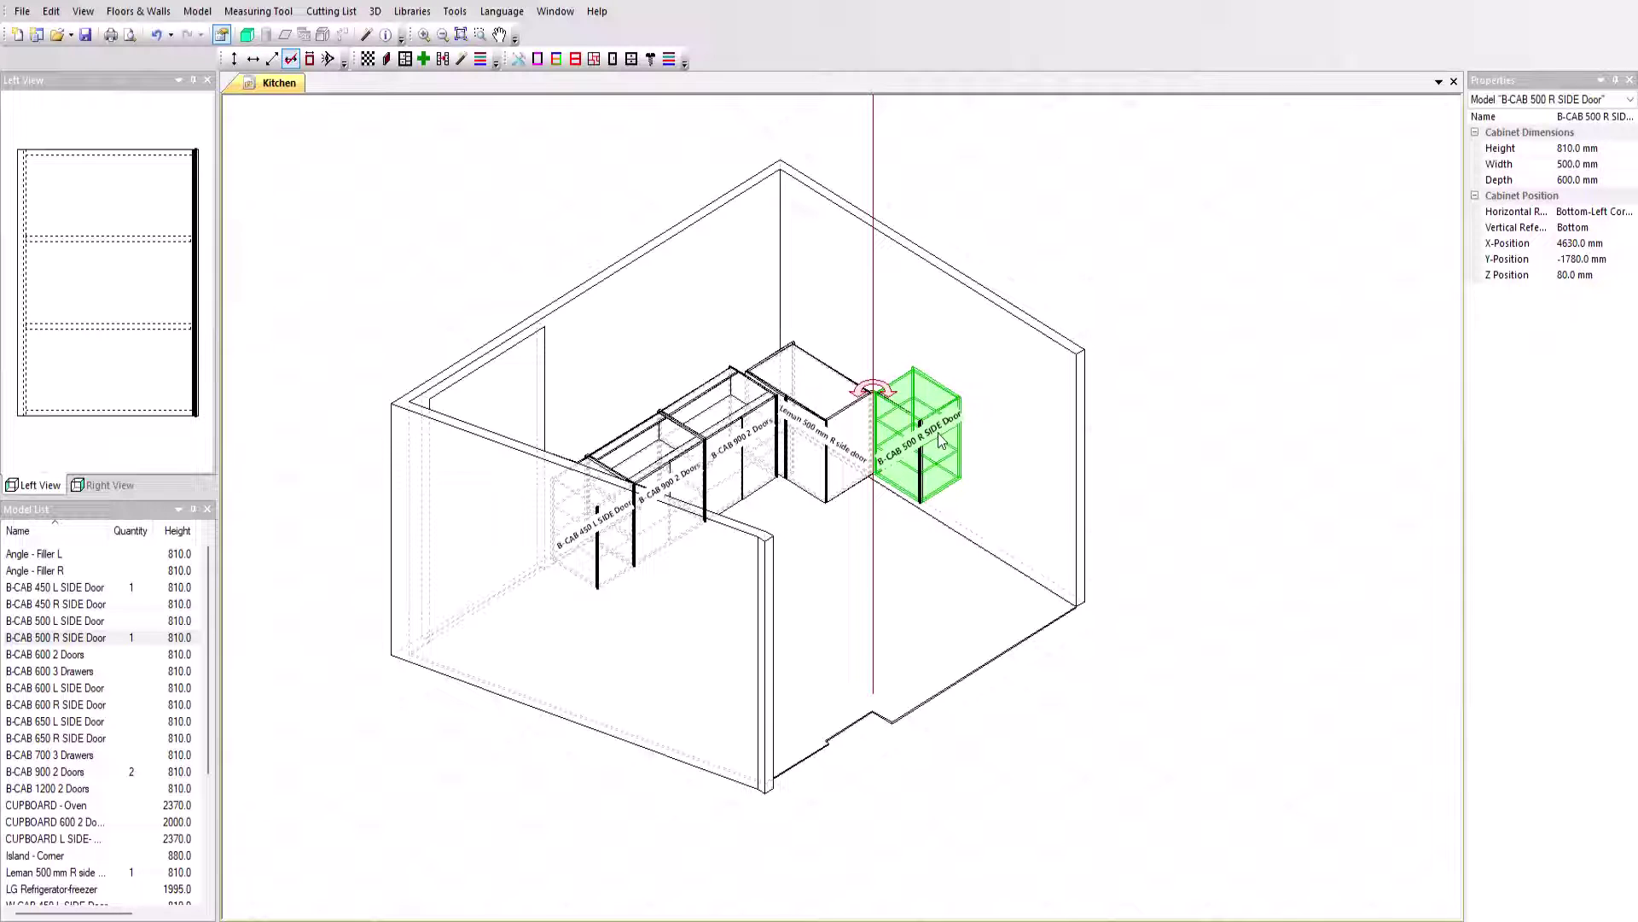
left_click_drag(943, 439, 794, 459)
- Create a cover panel beside the B-CAB 500 R SIDE Door cabinet
right_click(890, 474)
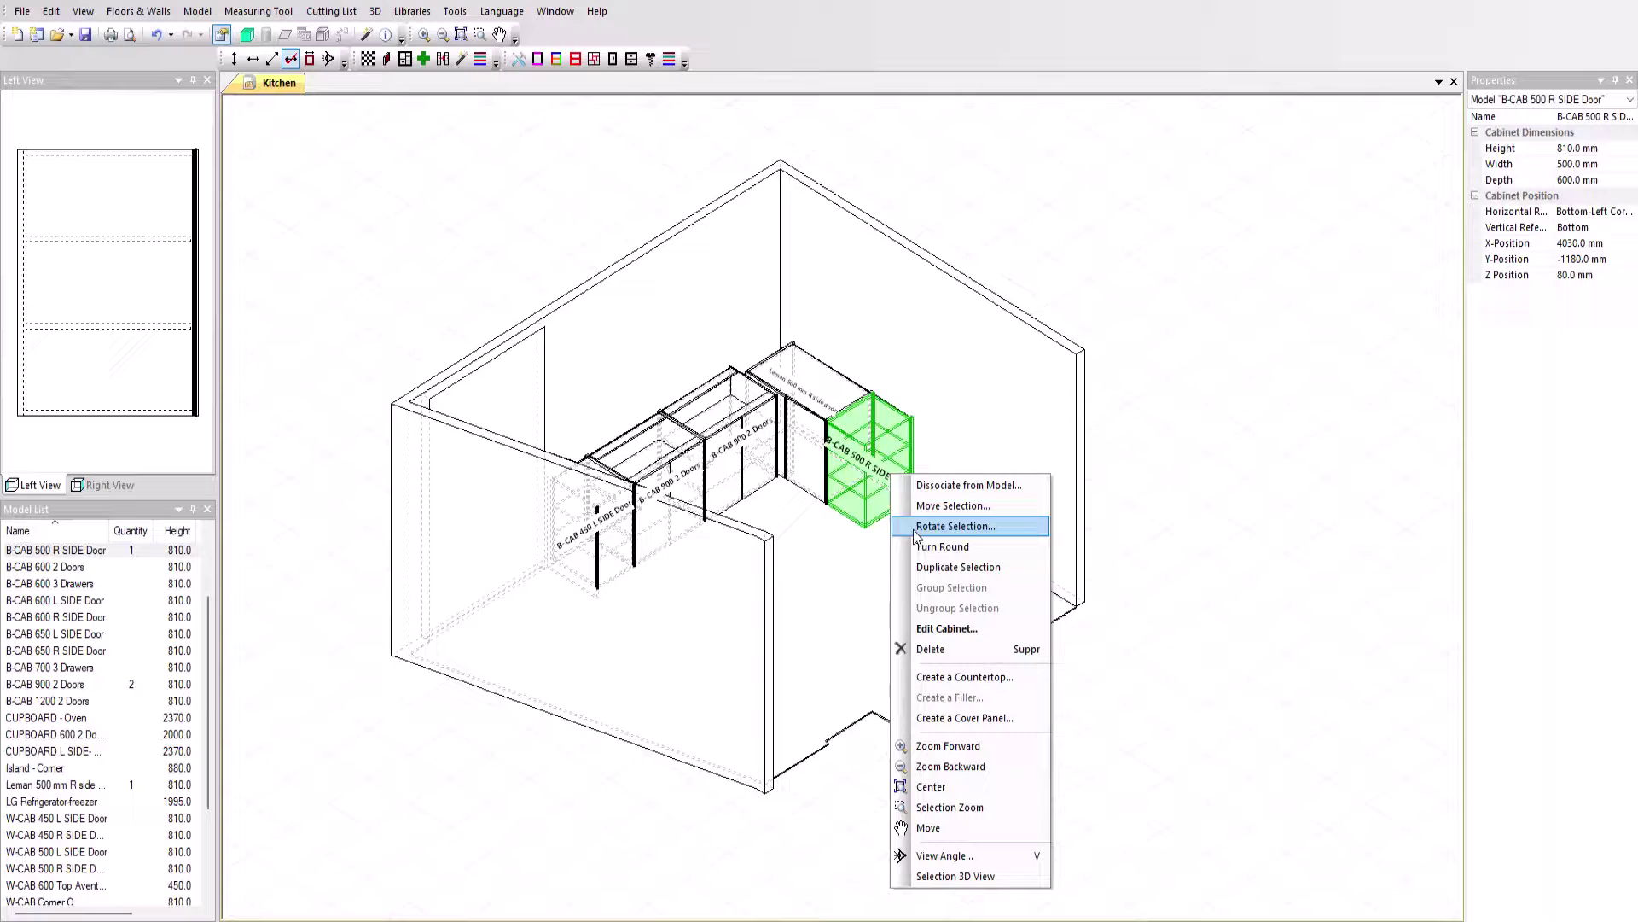
left_click(981, 719)
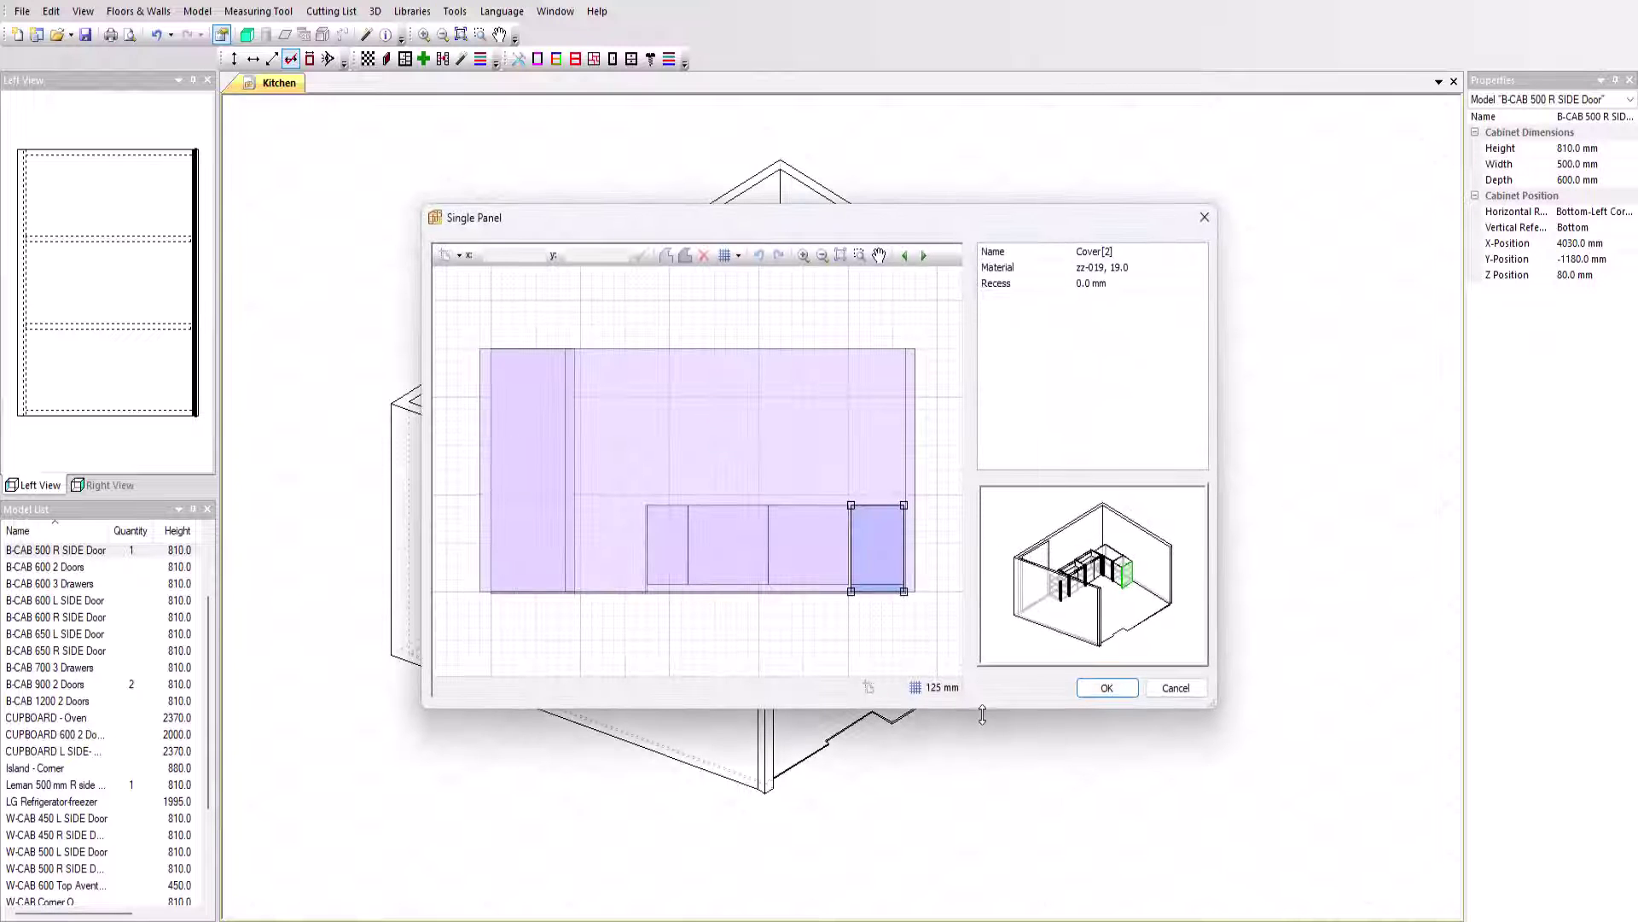
scroll(853, 596, "up", 3)
left_click_drag(821, 635, 825, 595)
scroll(751, 587, "down", 2)
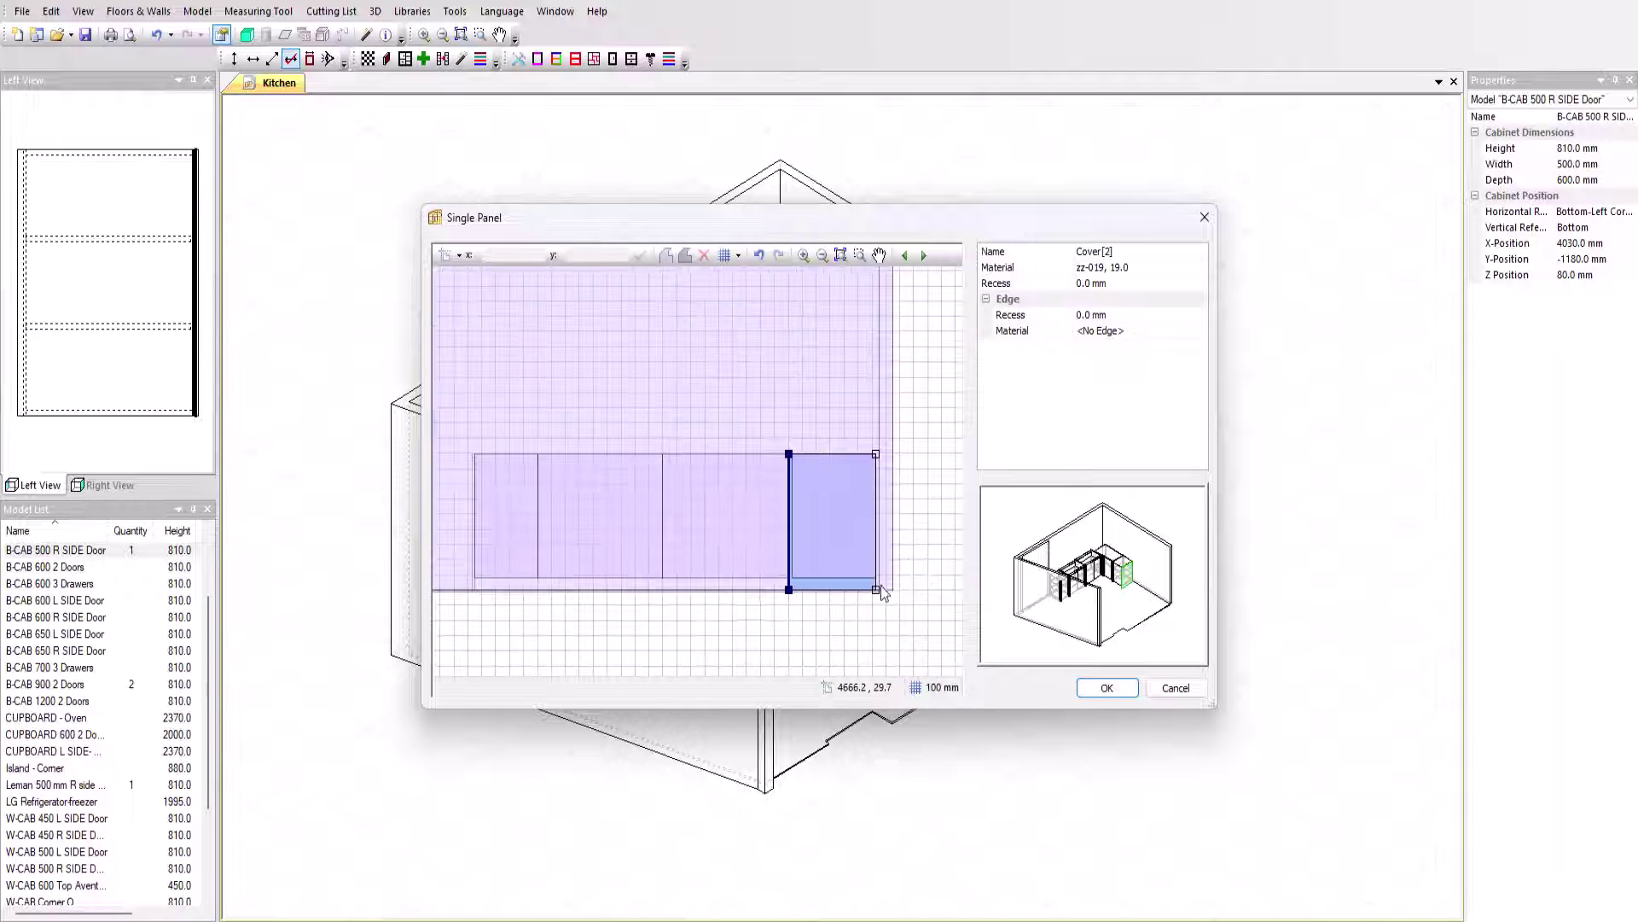
scroll(881, 585, "up", 2)
scroll(875, 370, "down", 1)
left_click_drag(888, 292, 821, 616)
scroll(859, 570, "up", 3)
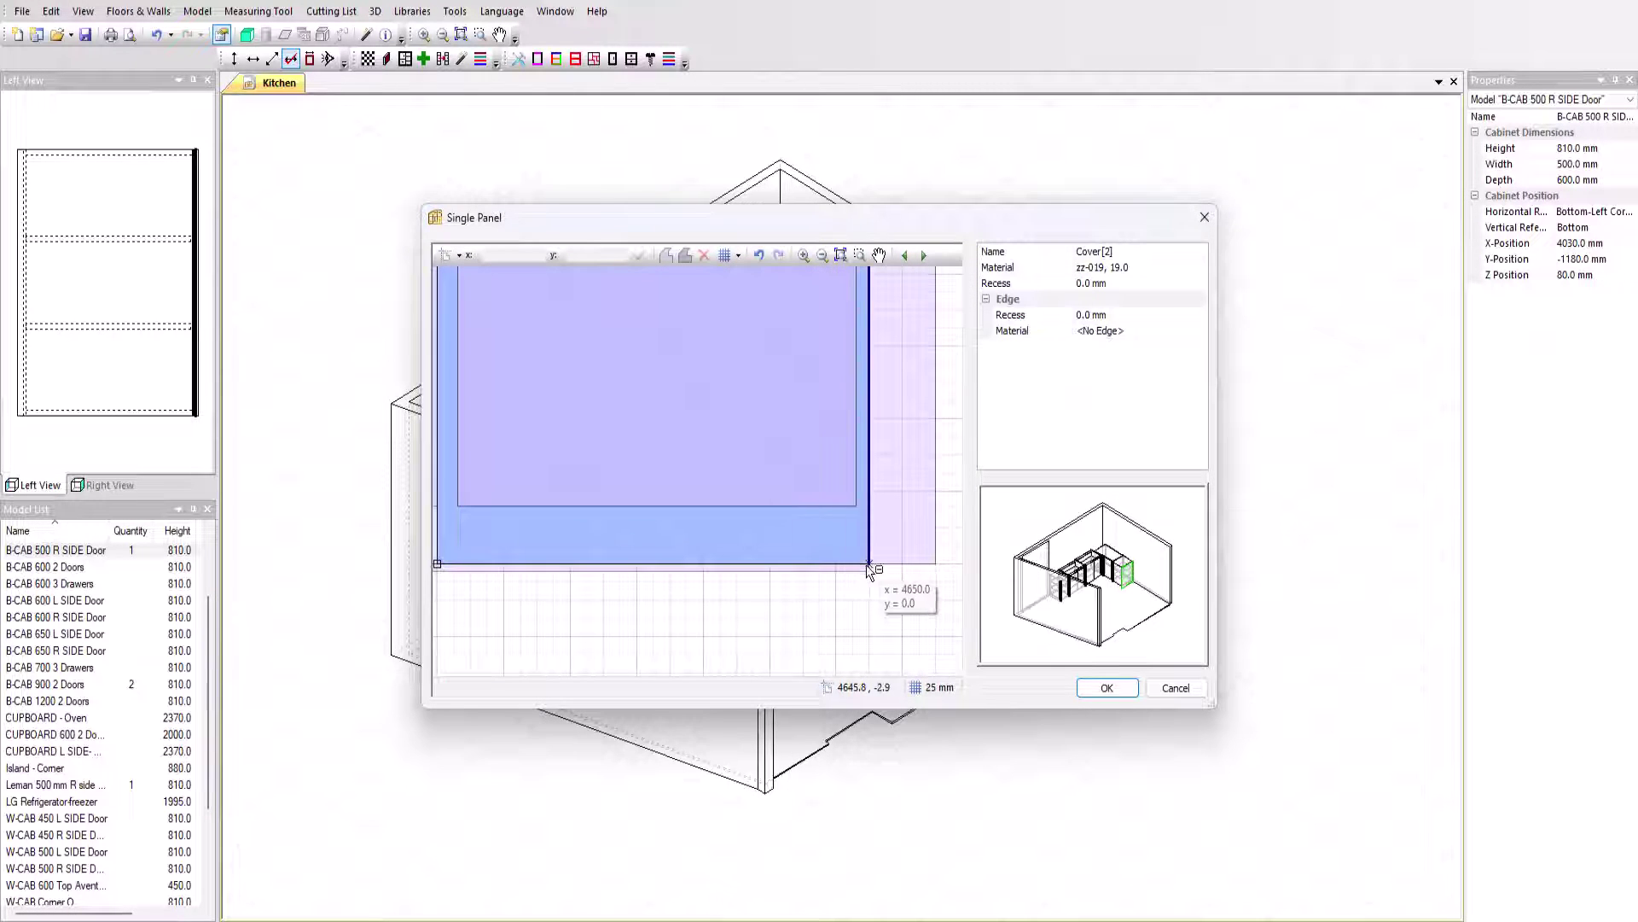
scroll(864, 580, "down", 3)
scroll(840, 529, "down", 2)
left_click(849, 465)
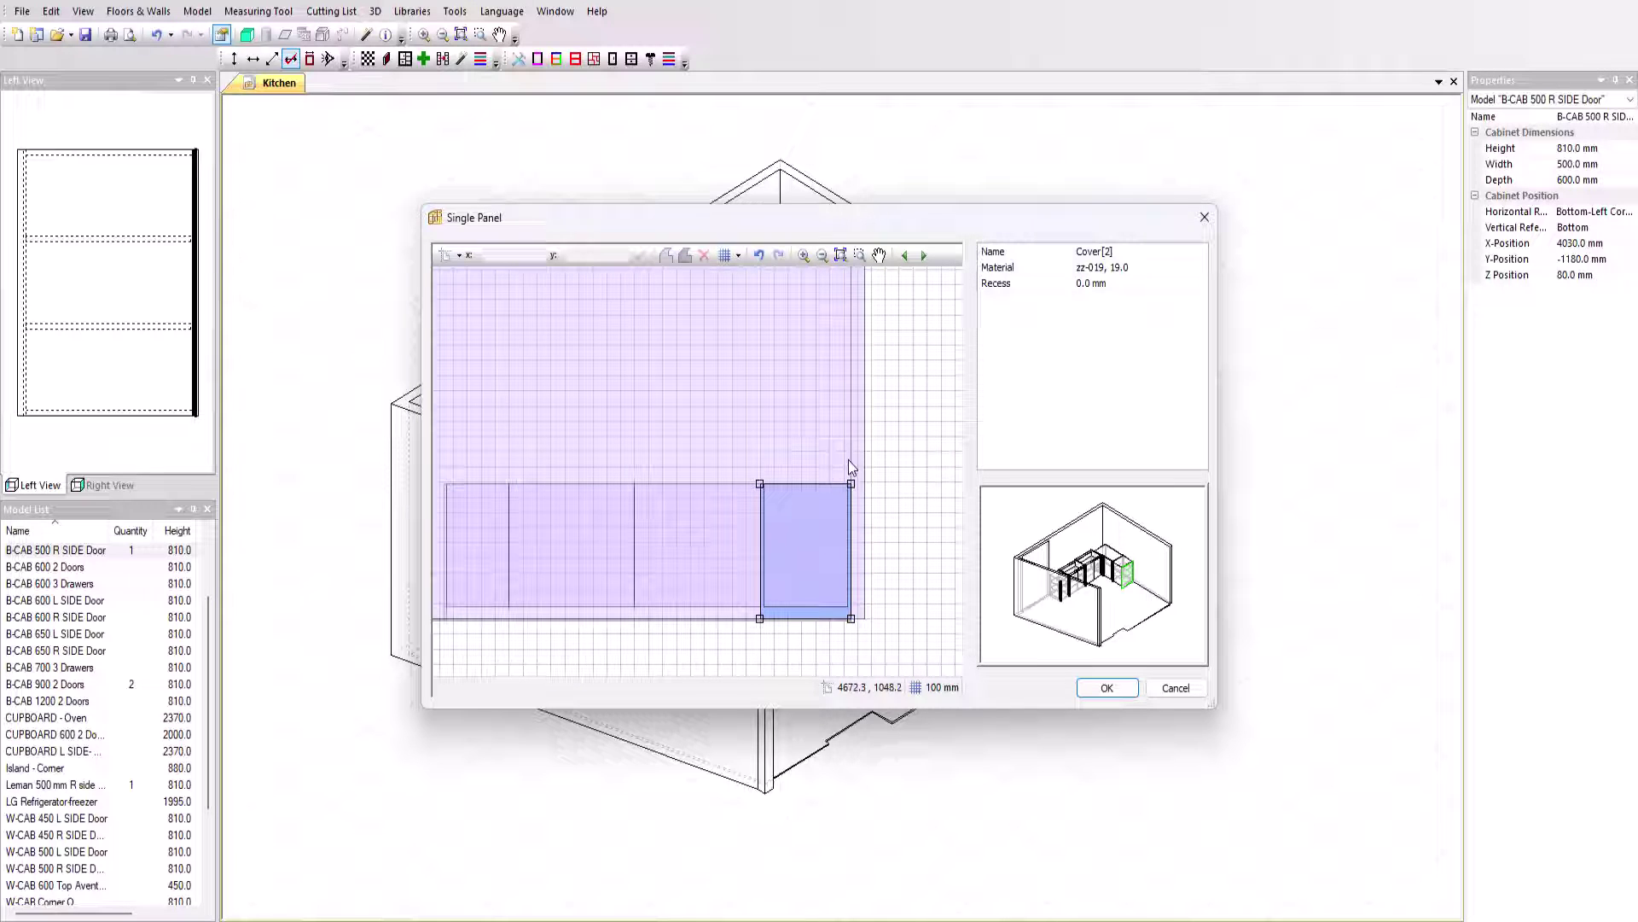
- Raise both upper corner points of the cover panel to 2400 mm and finish it
left_click(759, 484)
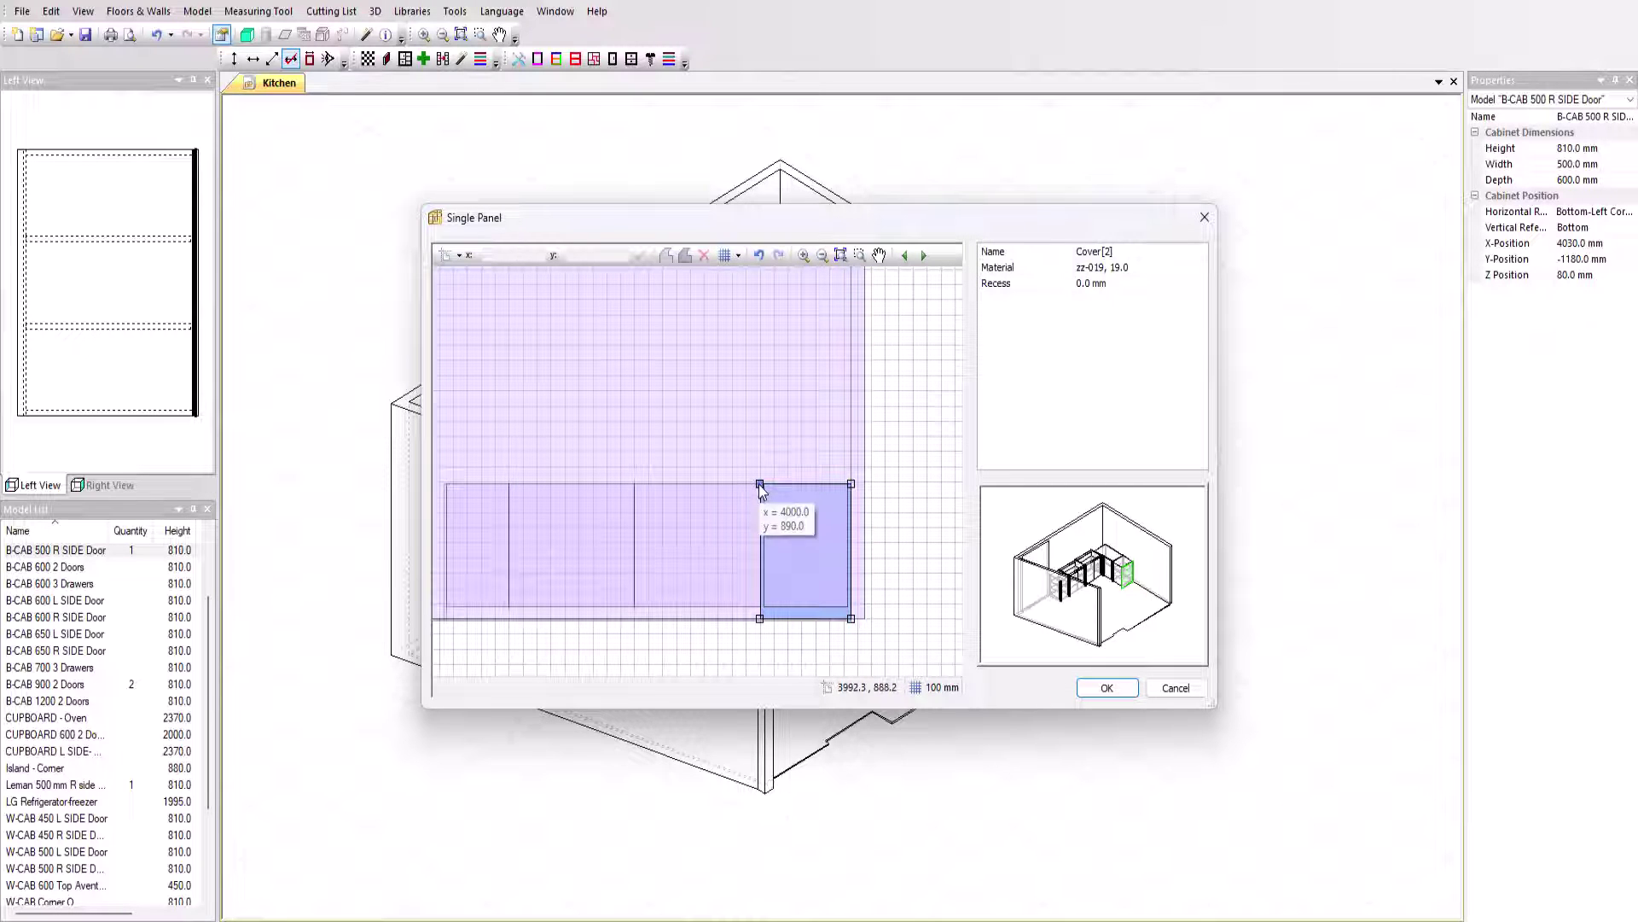
double_click(597, 254)
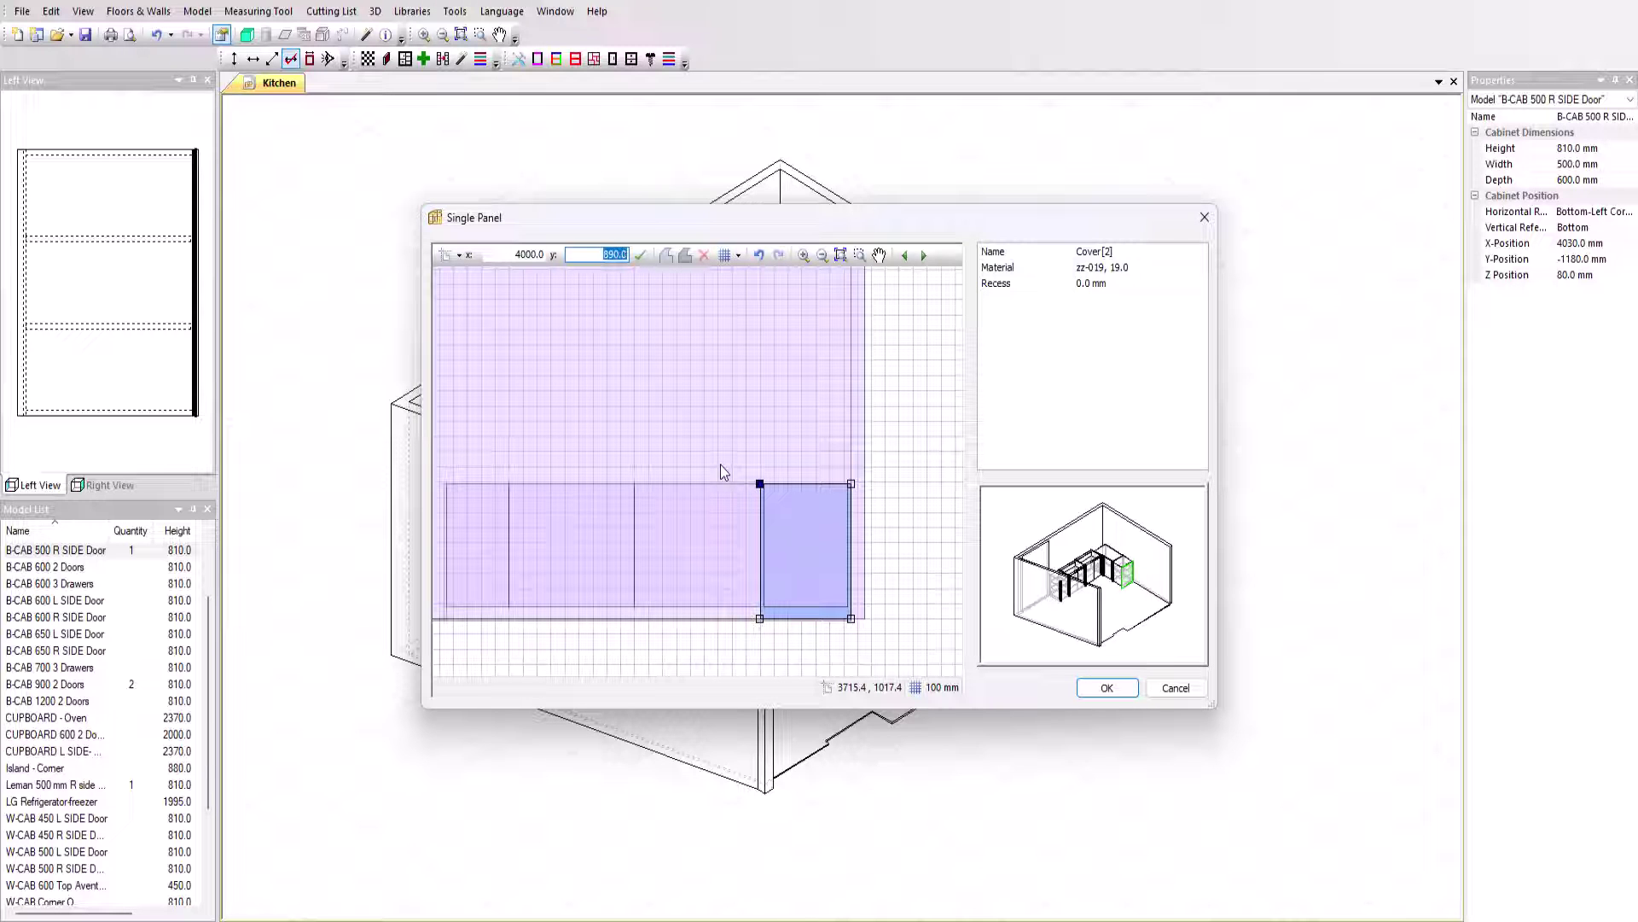
type("2400")
key("Return")
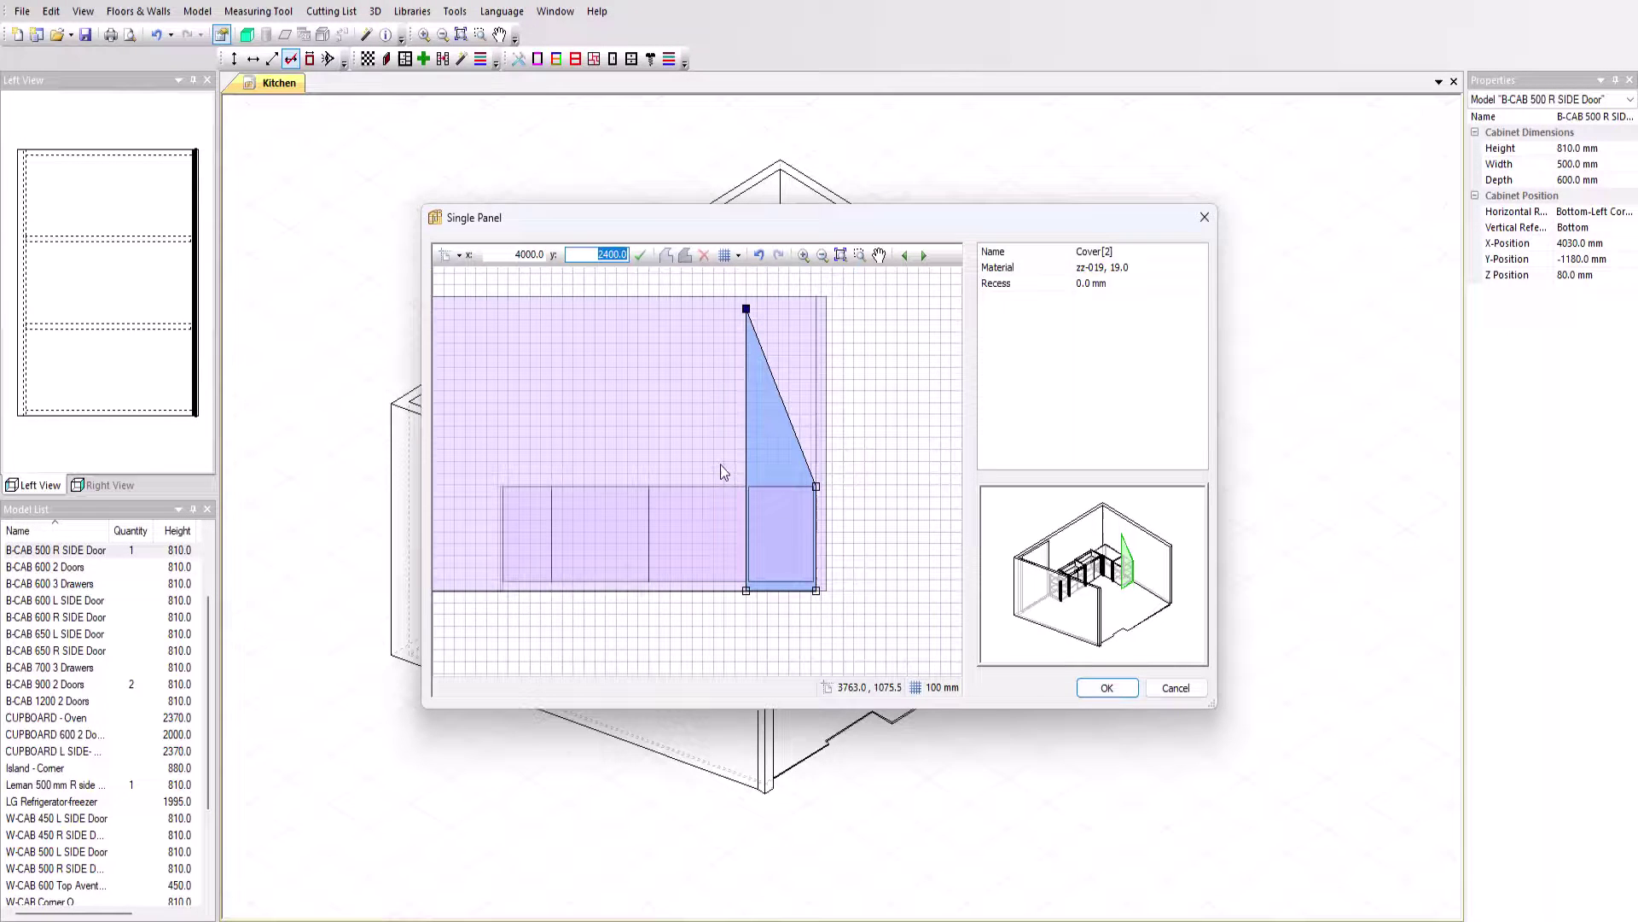
left_click(817, 488)
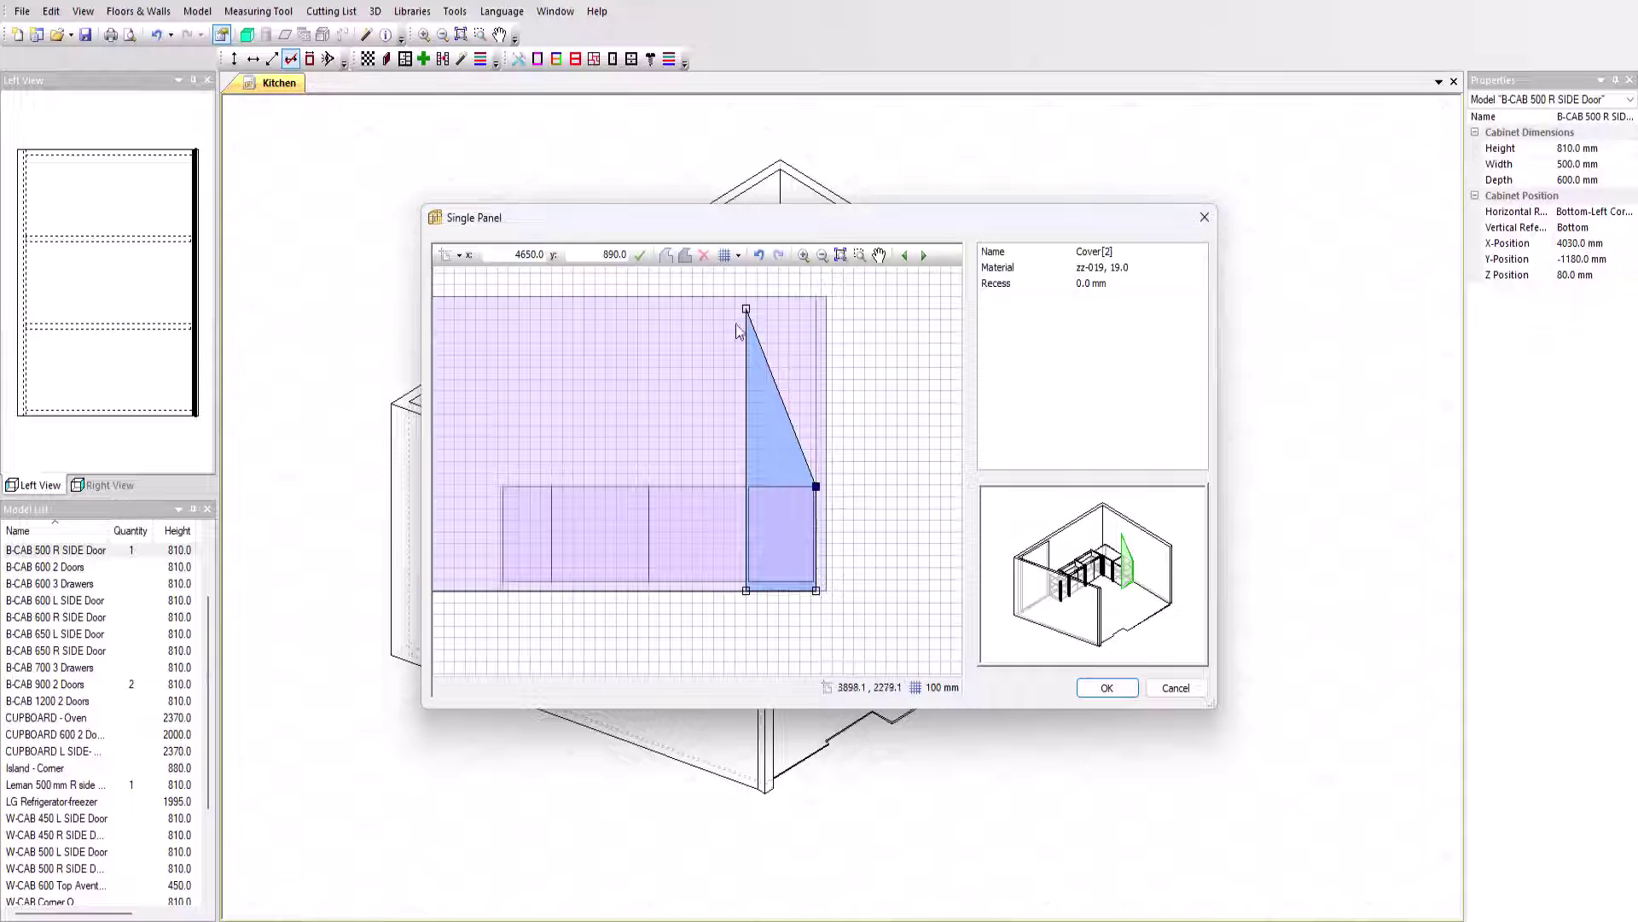
double_click(579, 254)
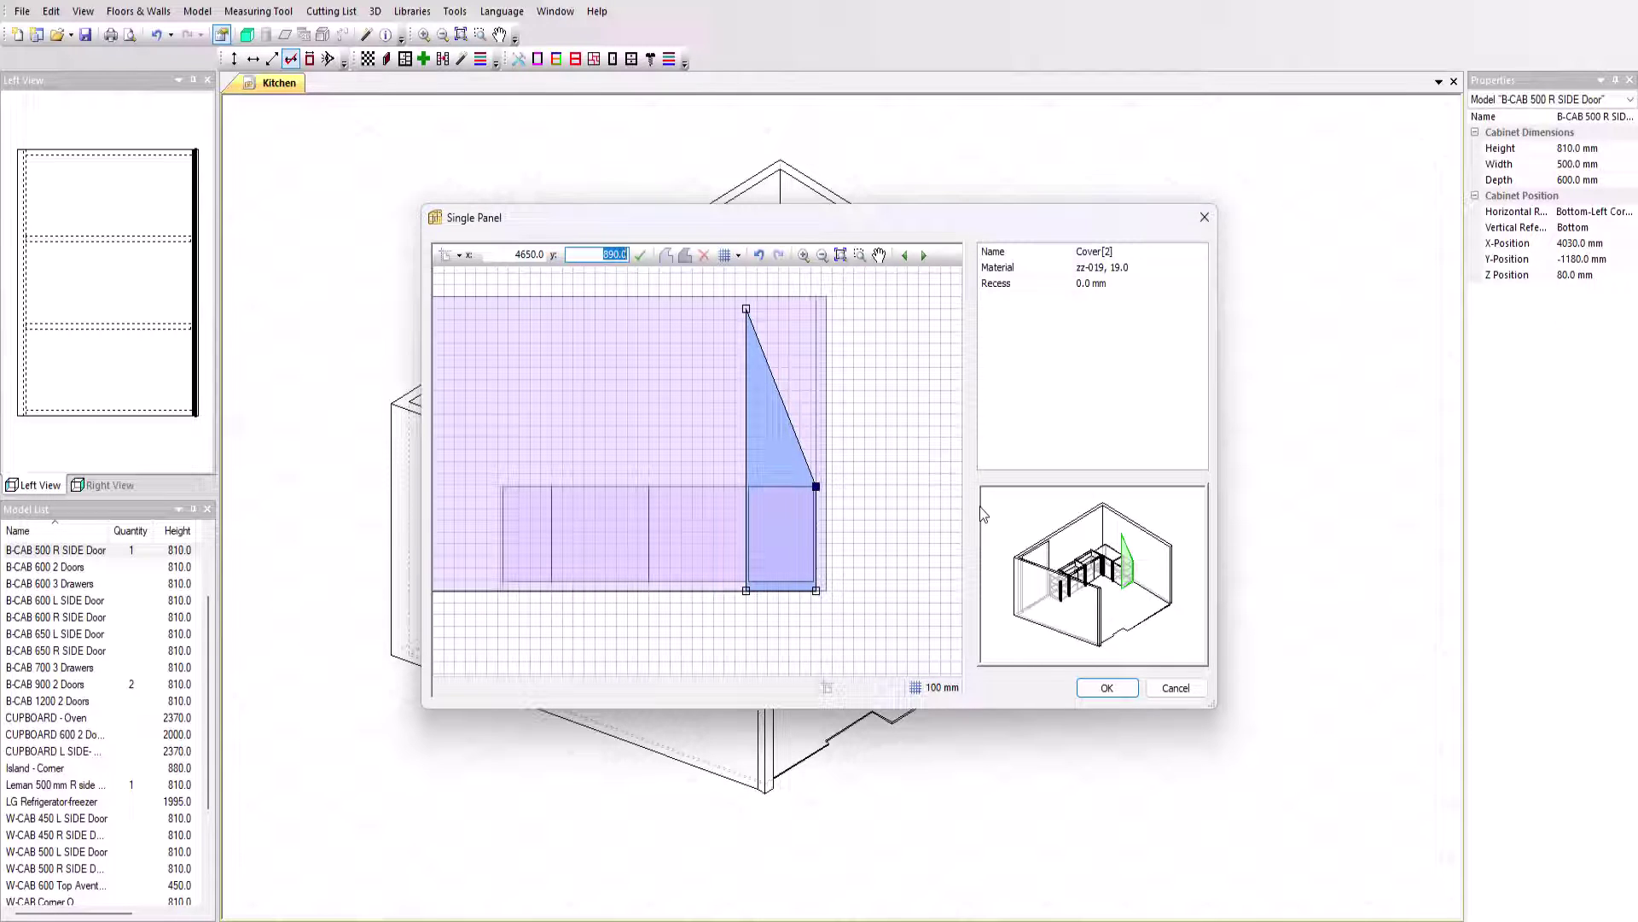
type("2400")
key("Return")
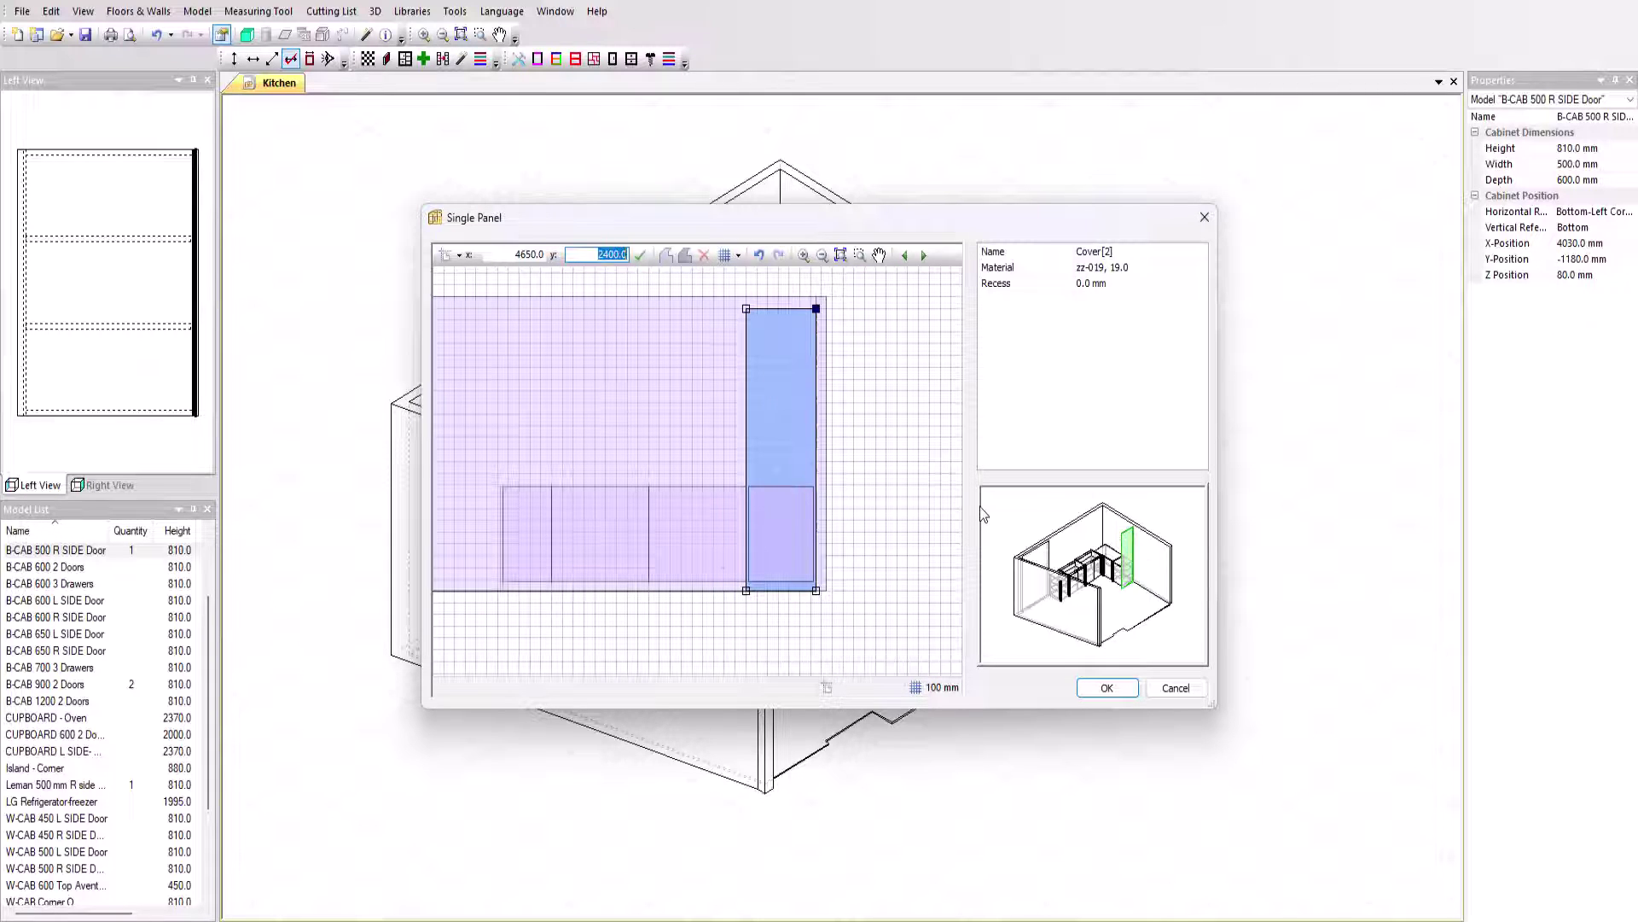
left_click(1107, 688)
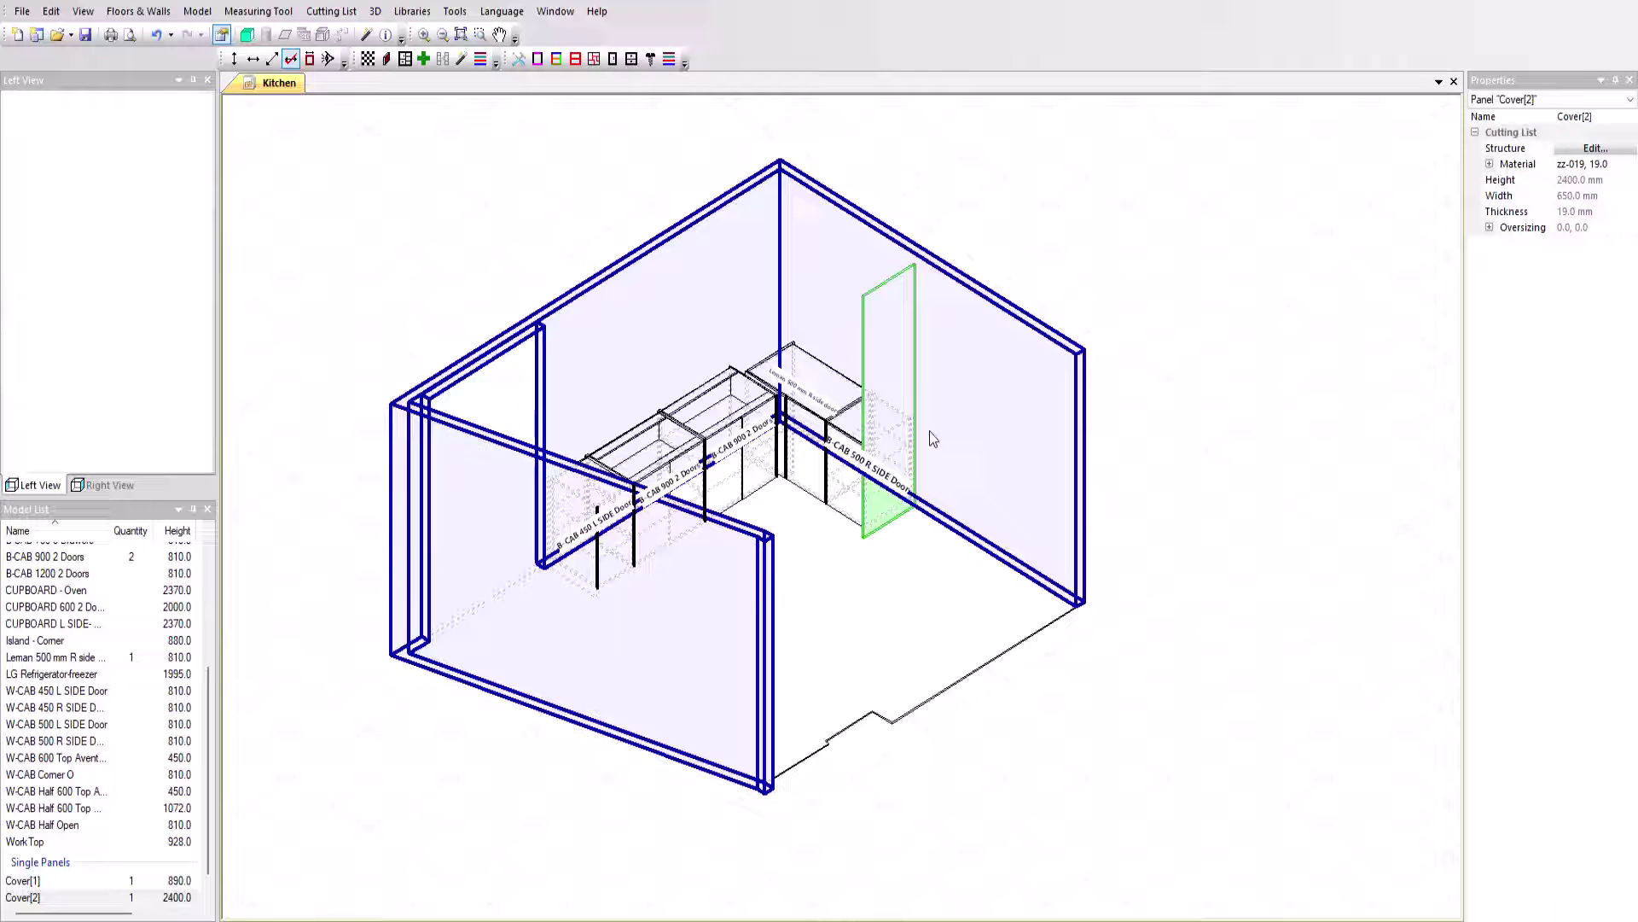
- Duplicate the 2400 mm cover panel as Cover[3]
right_click(894, 362)
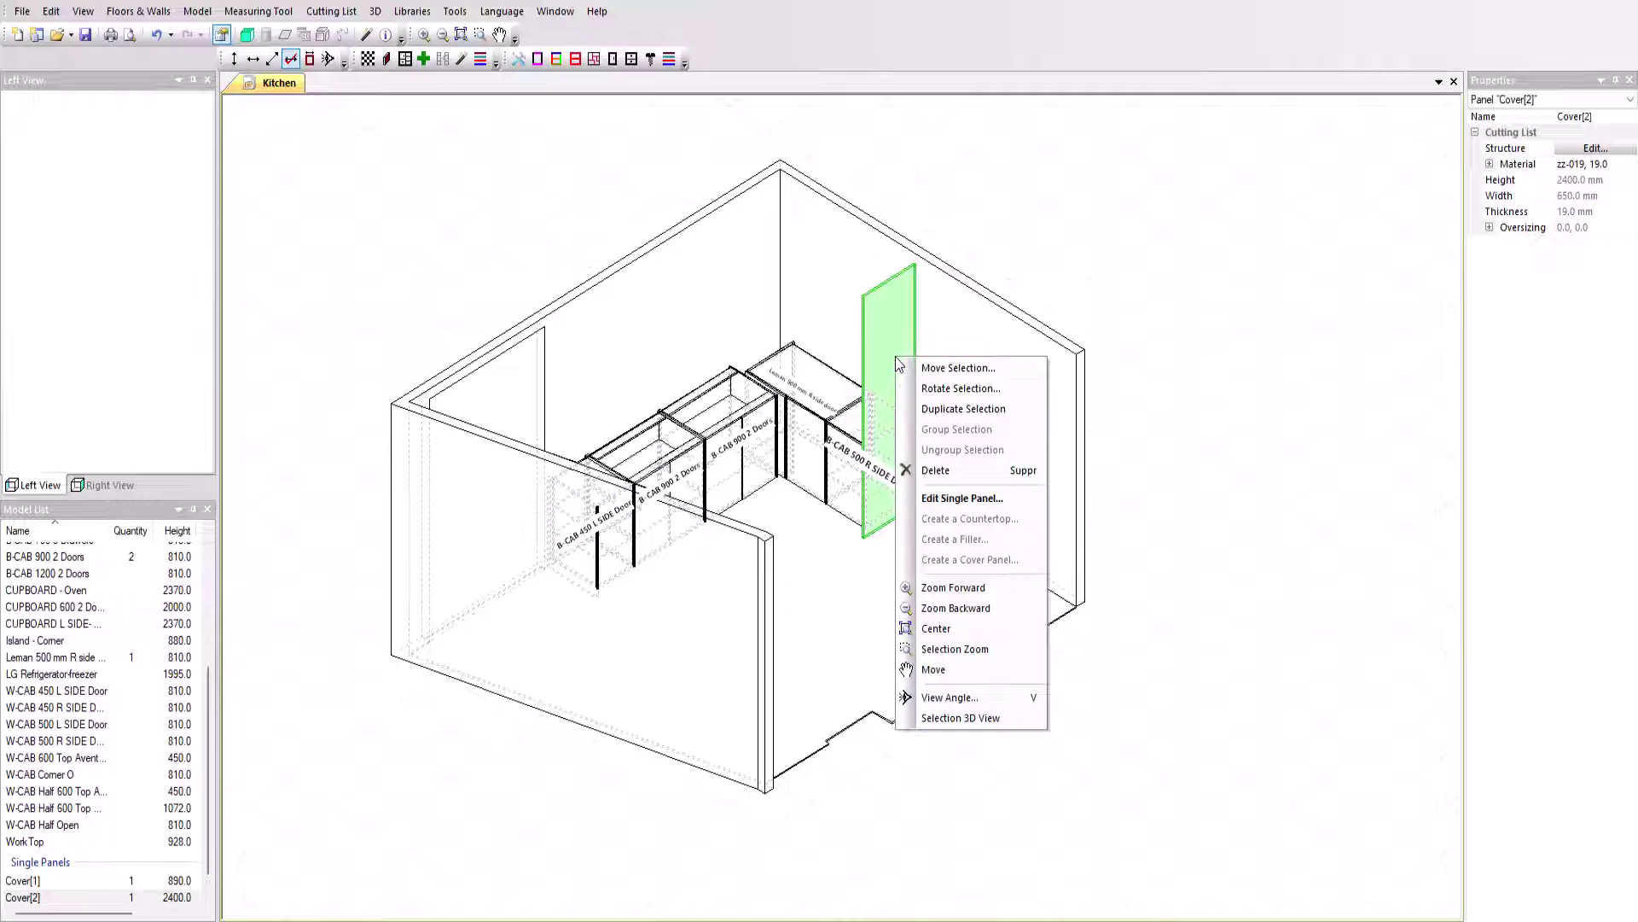
left_click(960, 409)
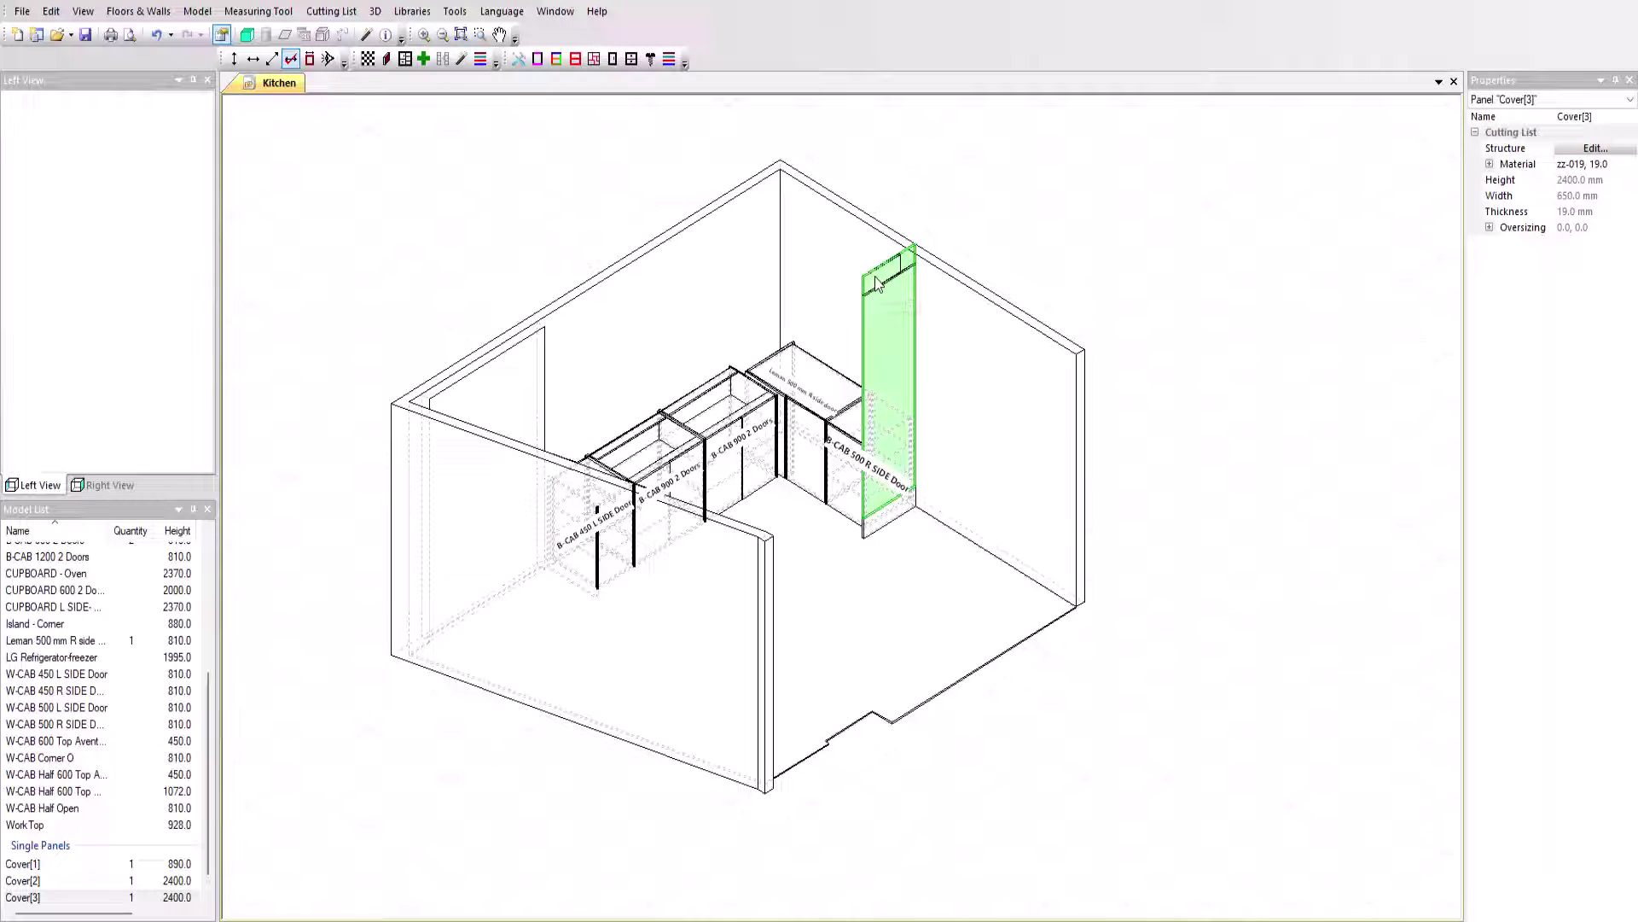
left_click(889, 304)
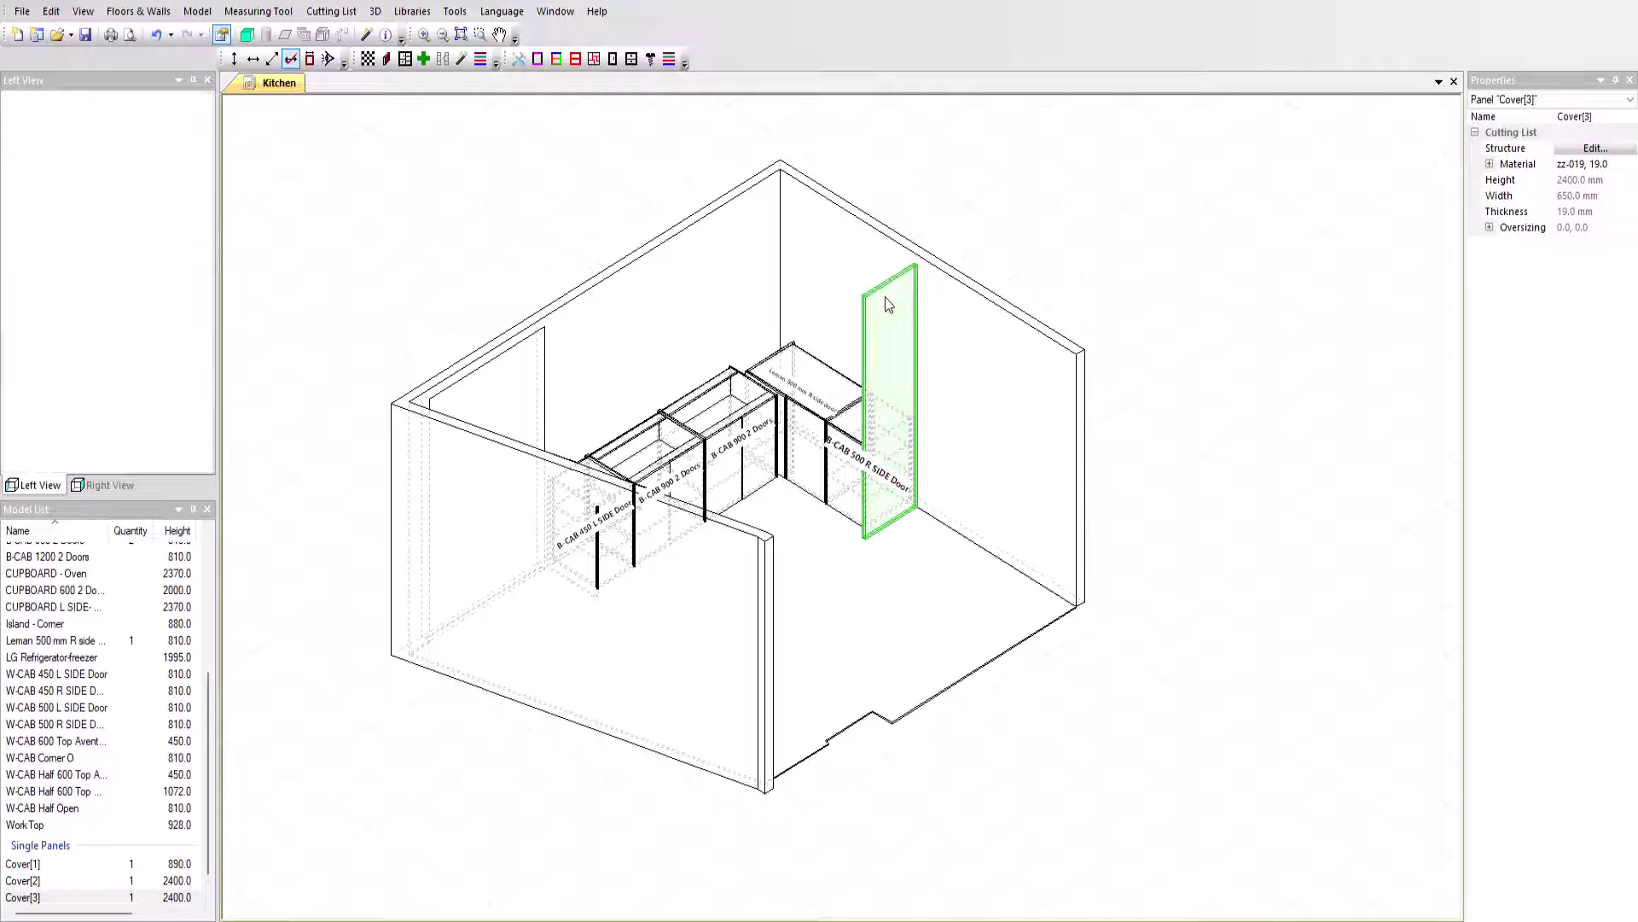
- Move the copied panel -600 mm in Y and drag the LG Refrigerator-freezer into the room
right_click(891, 342)
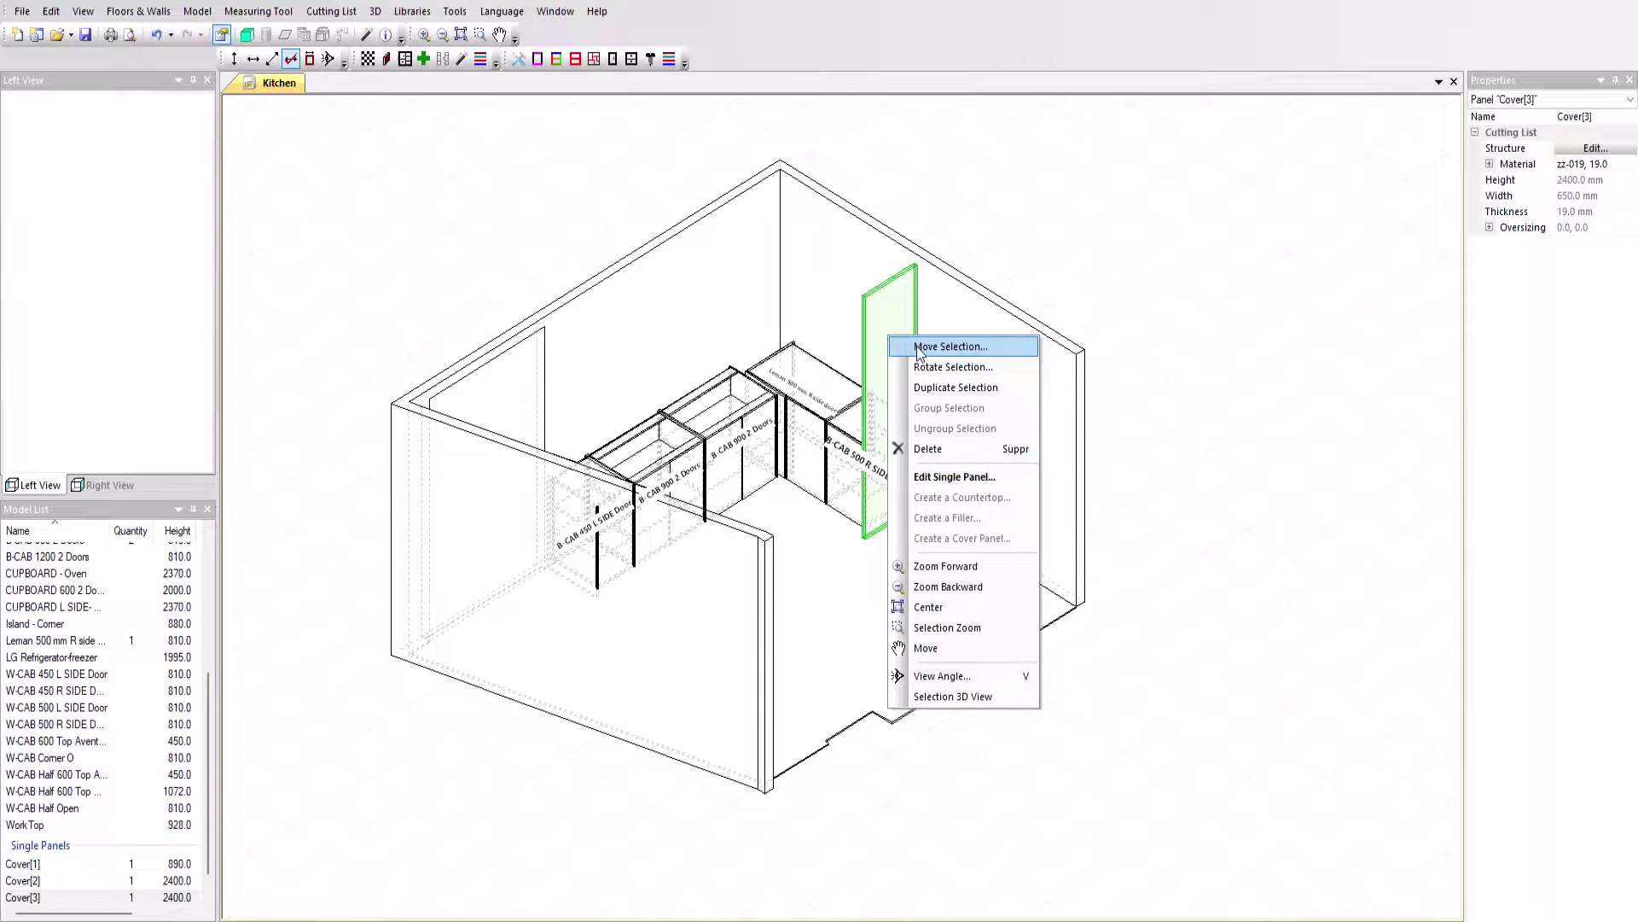
left_click(918, 349)
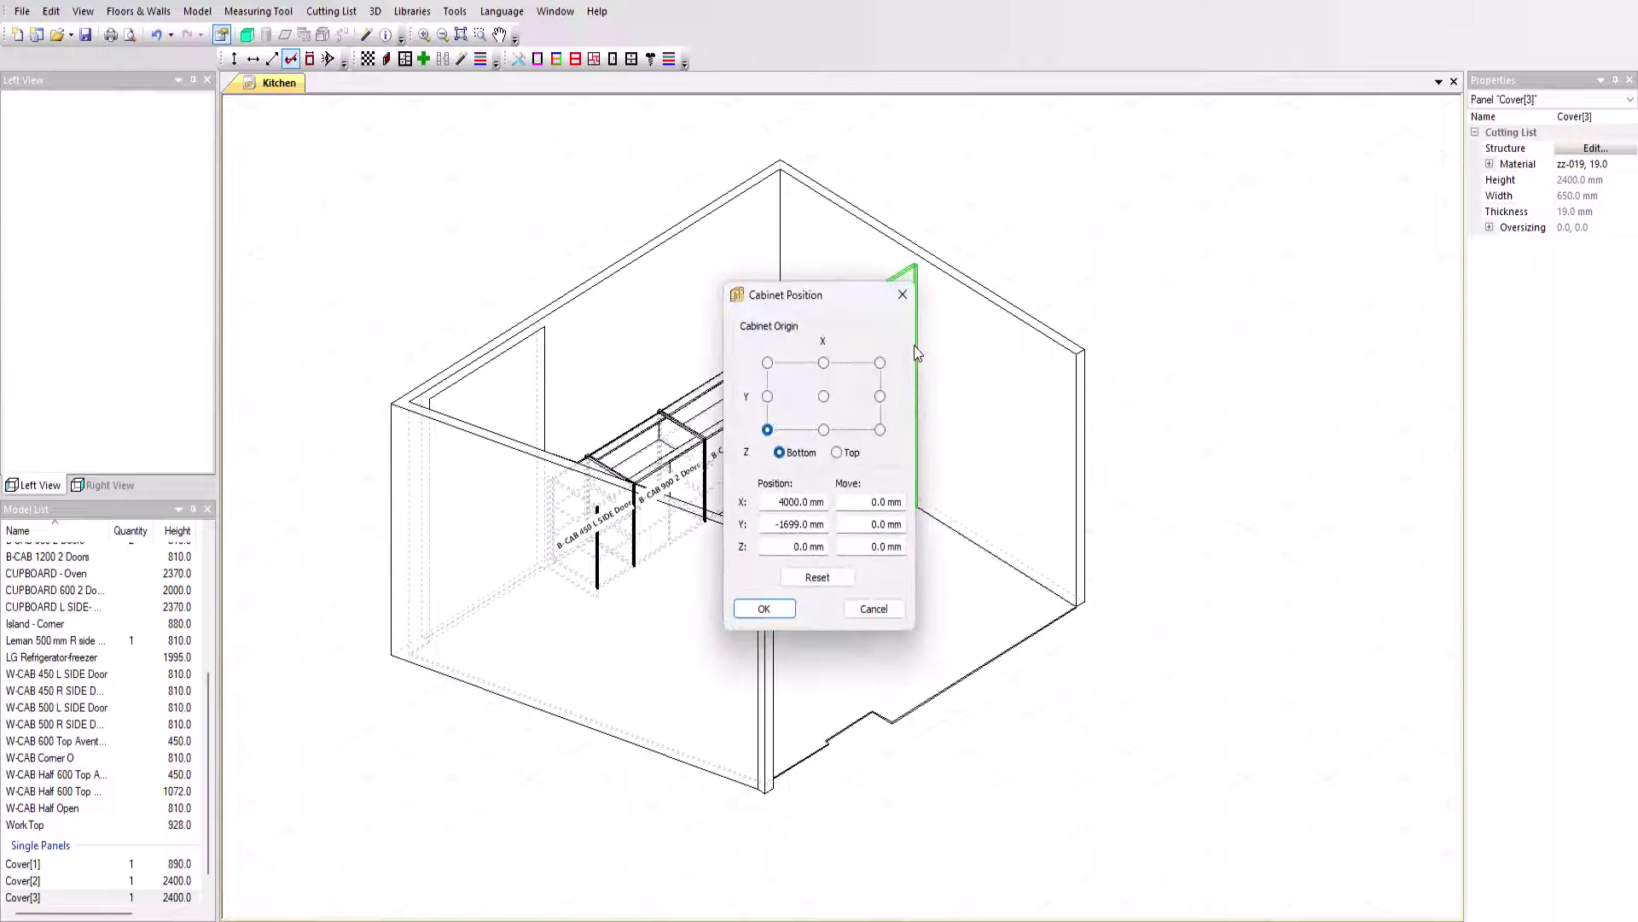
left_click(847, 524)
type("-600")
key("Return")
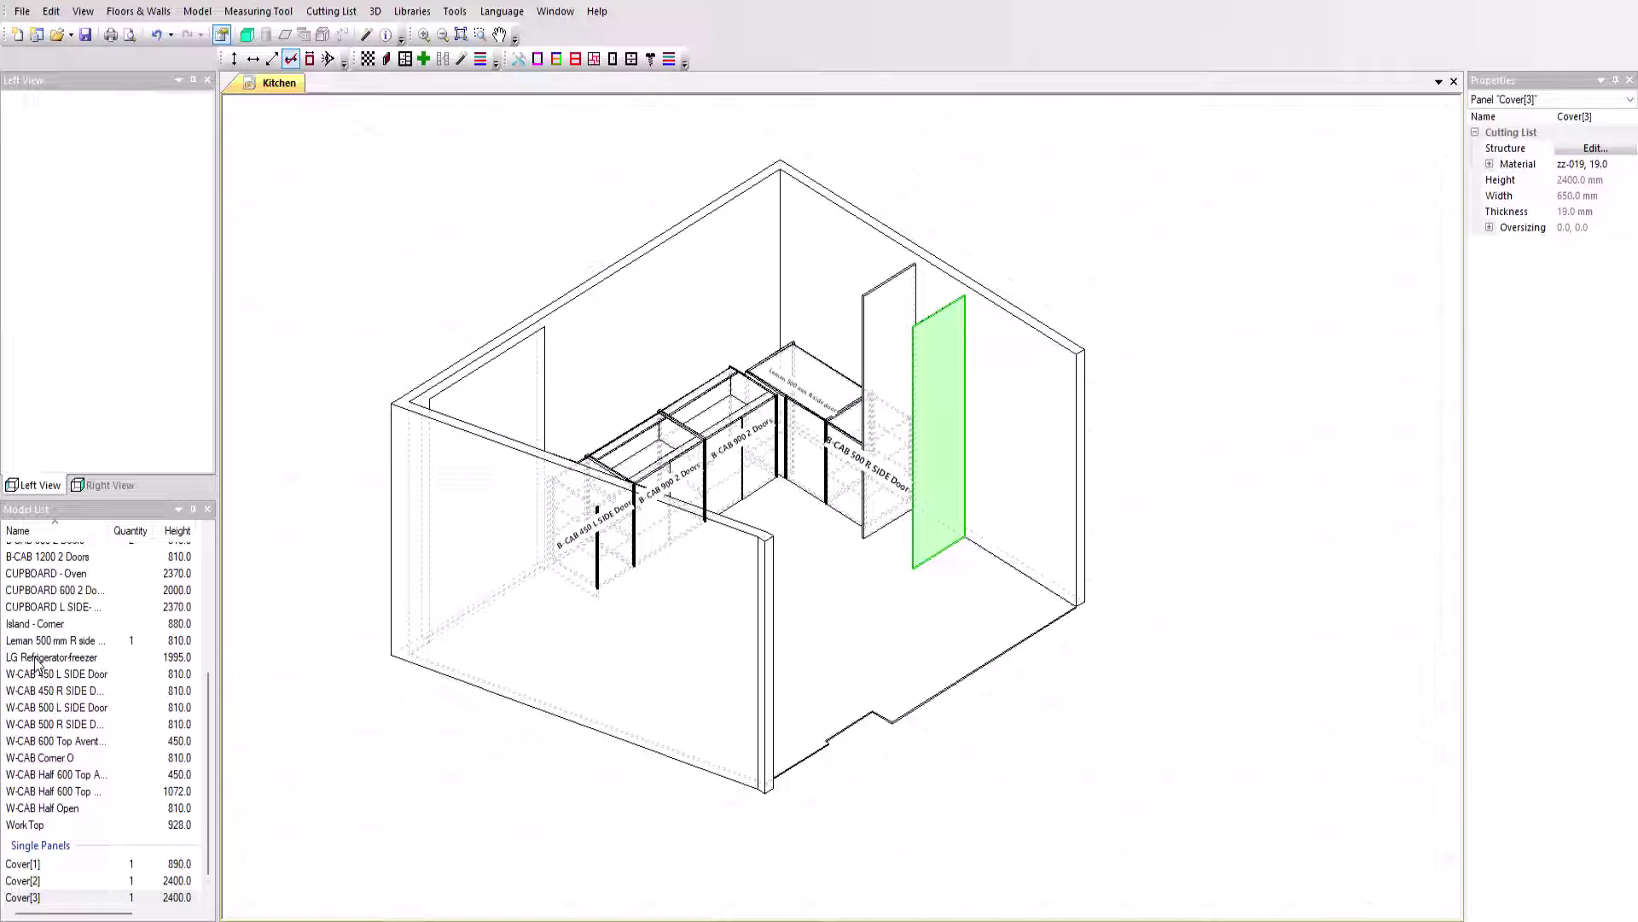
left_click_drag(39, 664, 965, 597)
- Rotate the LG Refrigerator-freezer to -90° and slide it between the tall cover panels
right_click(980, 518)
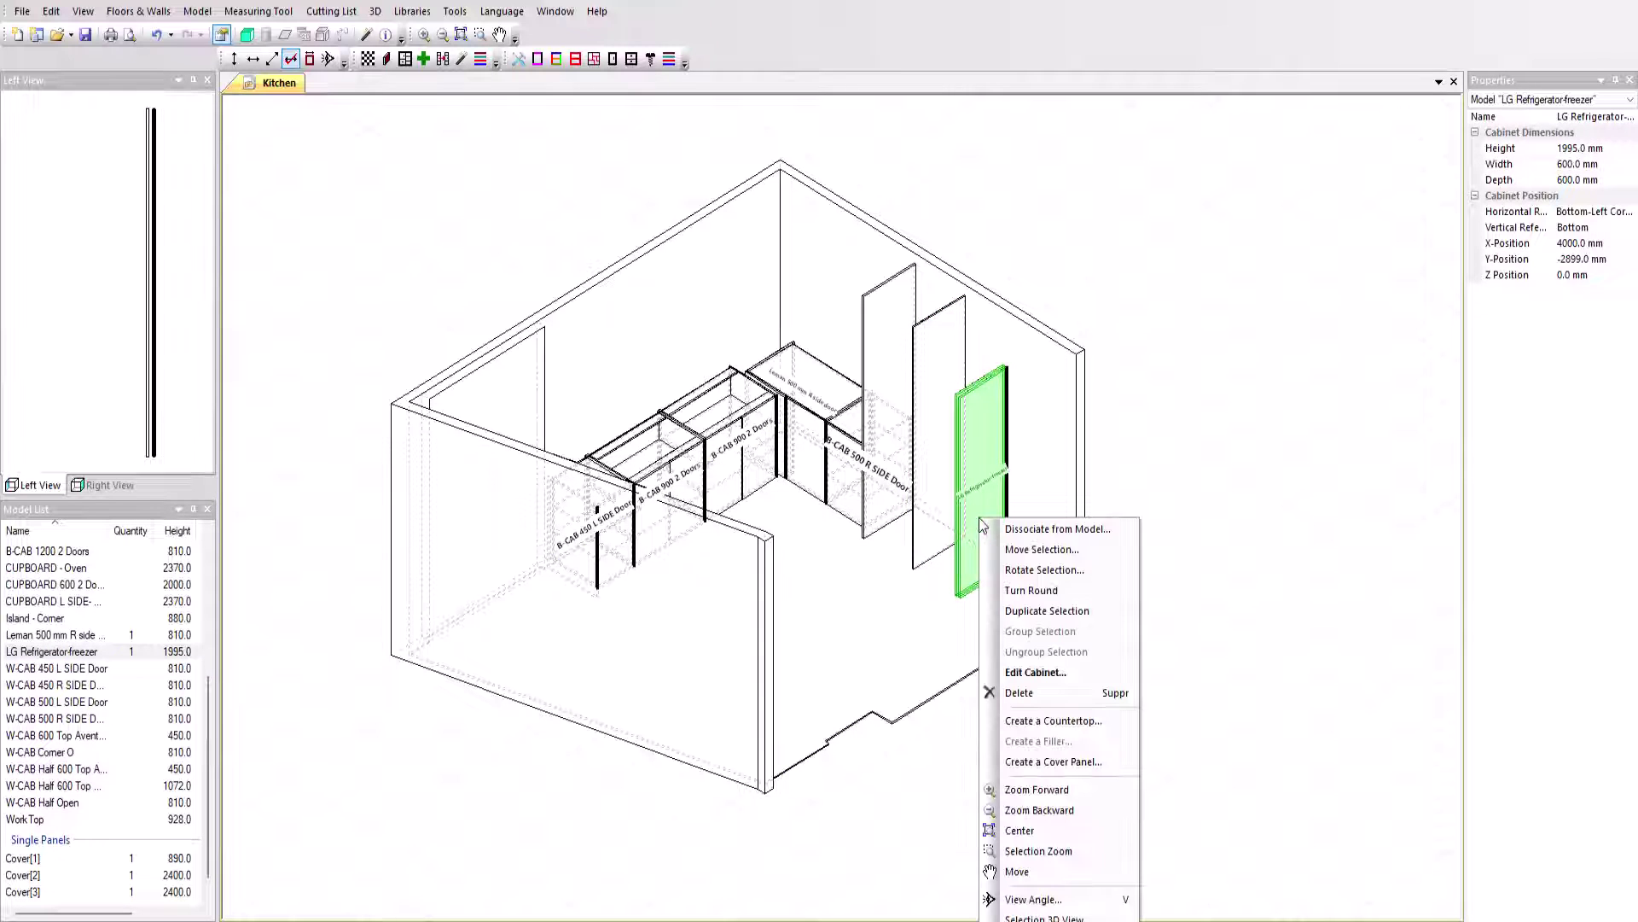
left_click(1043, 570)
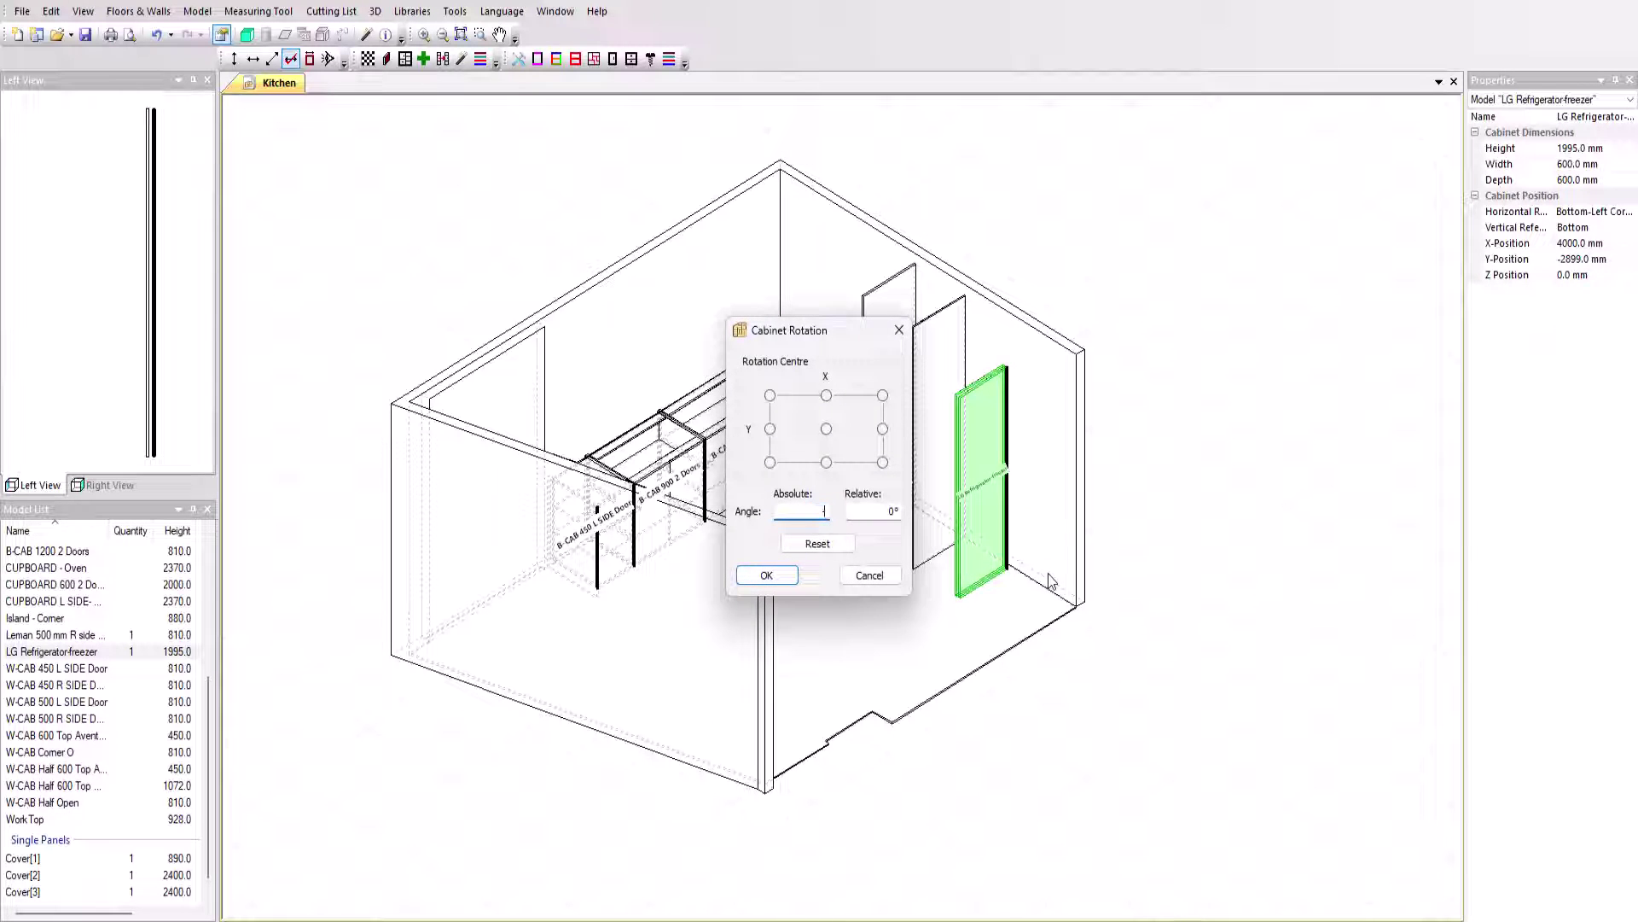
type("-90")
key("Return")
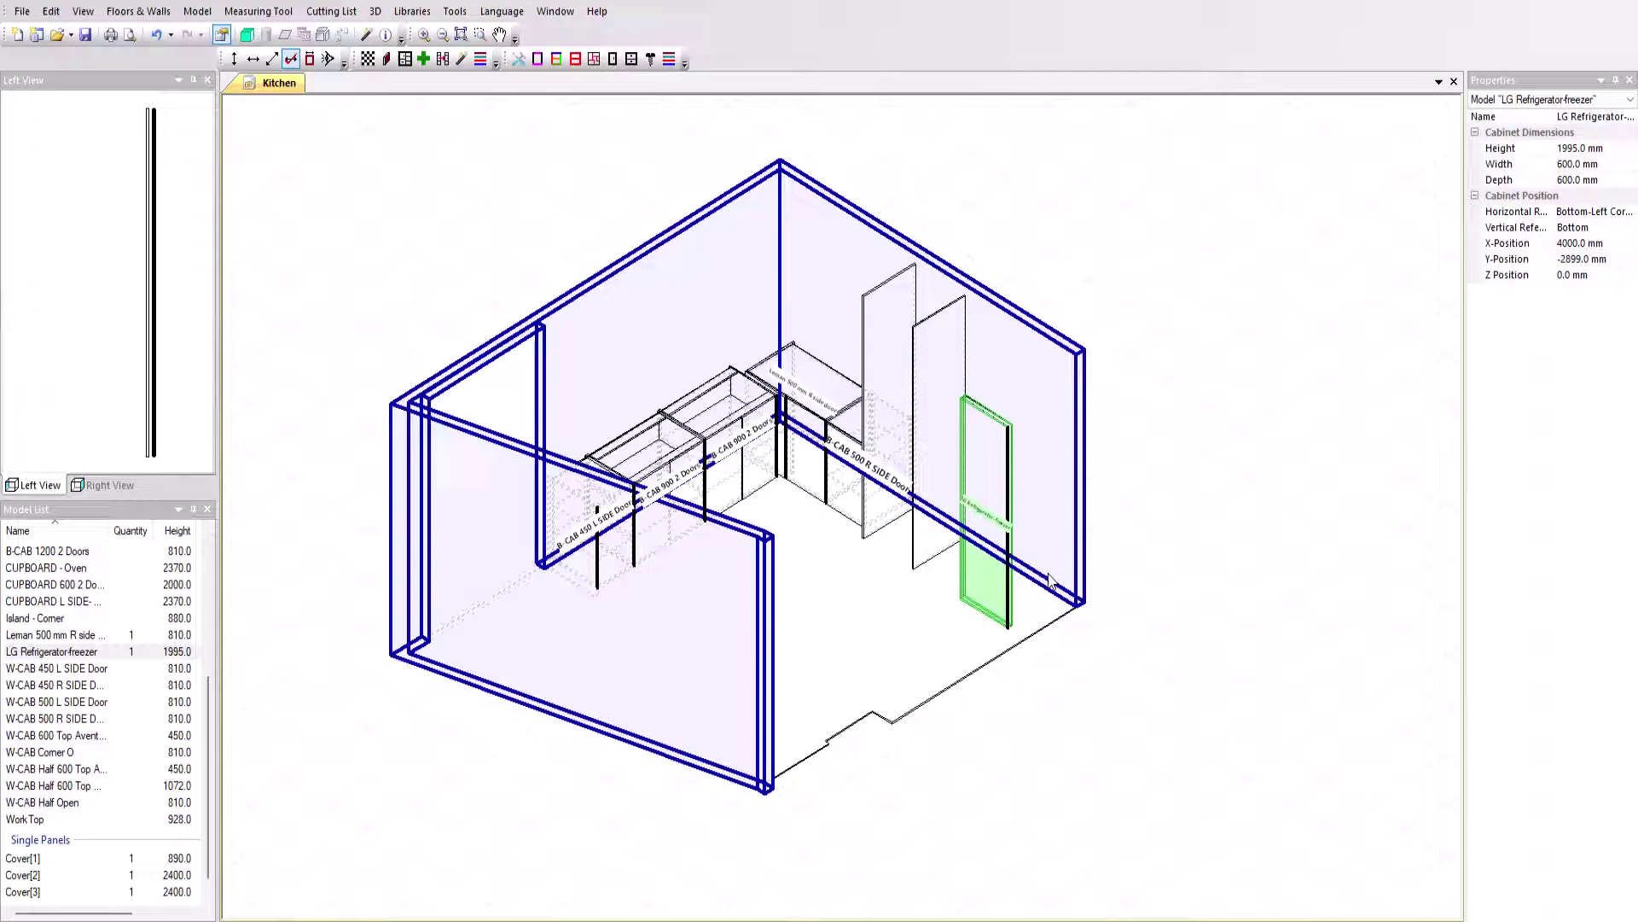
left_click_drag(981, 589, 883, 525)
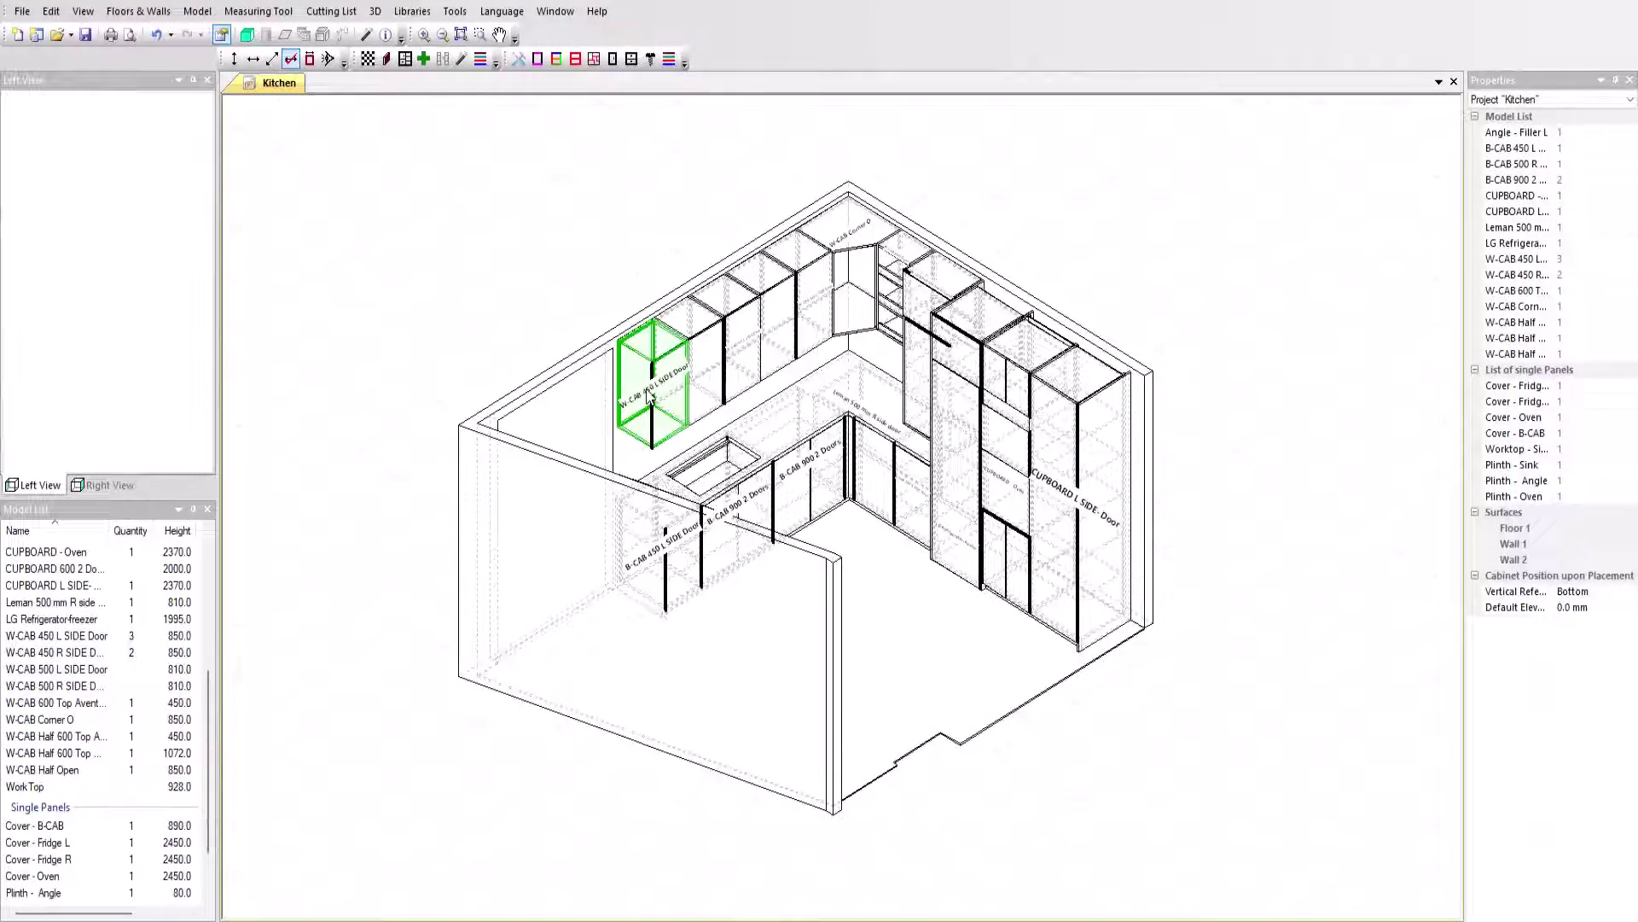
- Select the four back-wall wall cabinets, keeping Top as the vertical reference
left_click(649, 394)
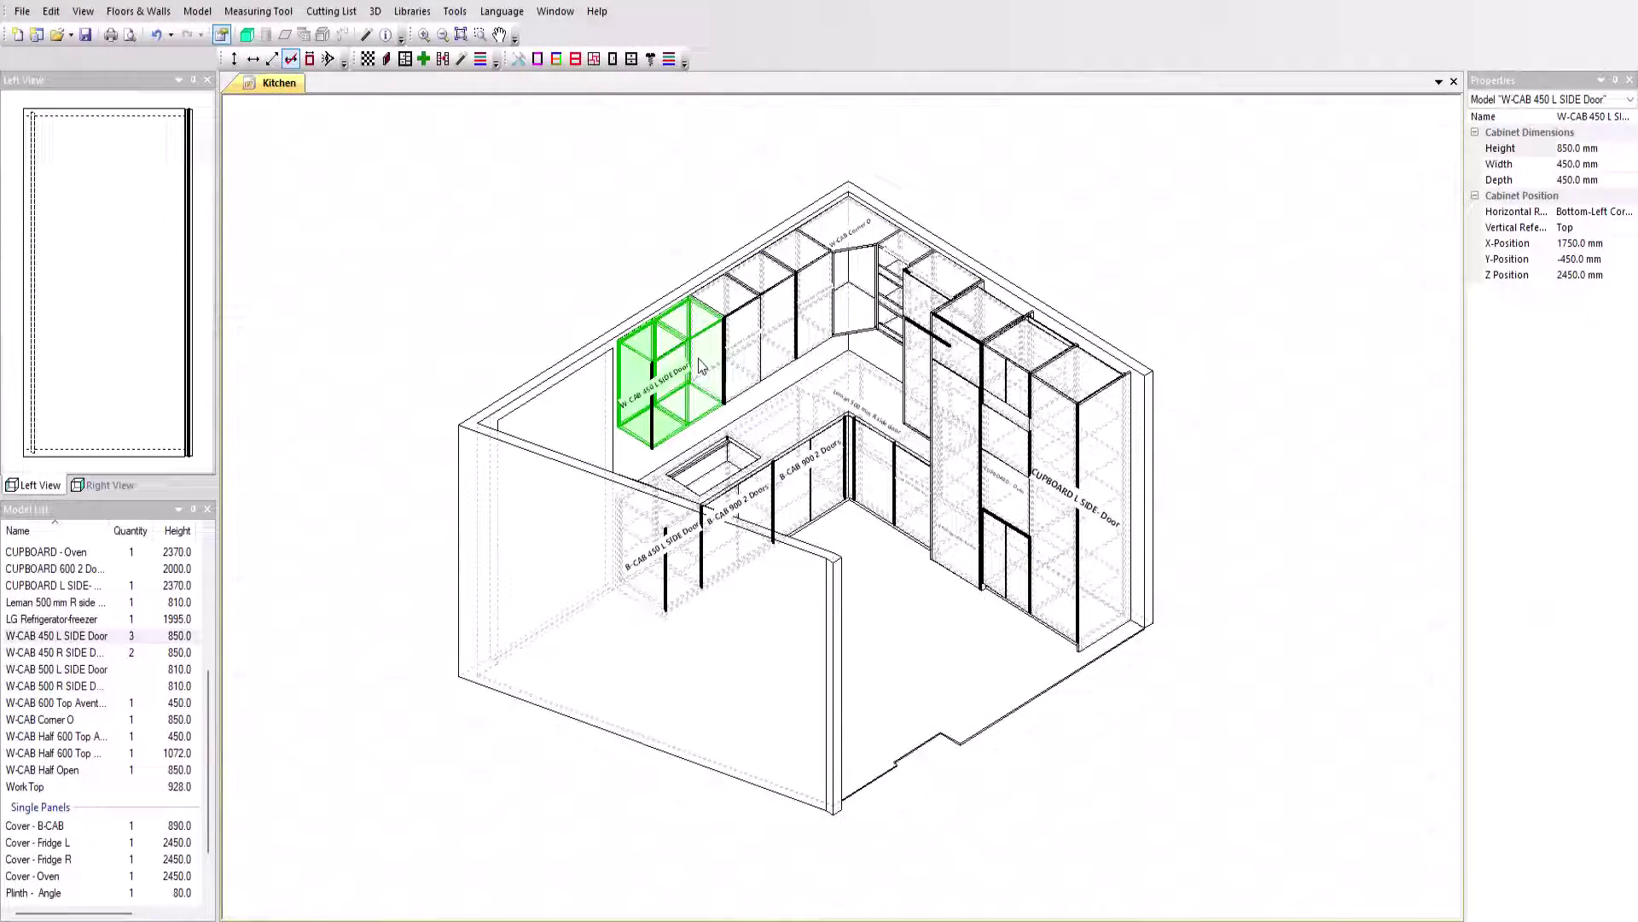
left_click(705, 365, "ctrl")
left_click(815, 290, "ctrl")
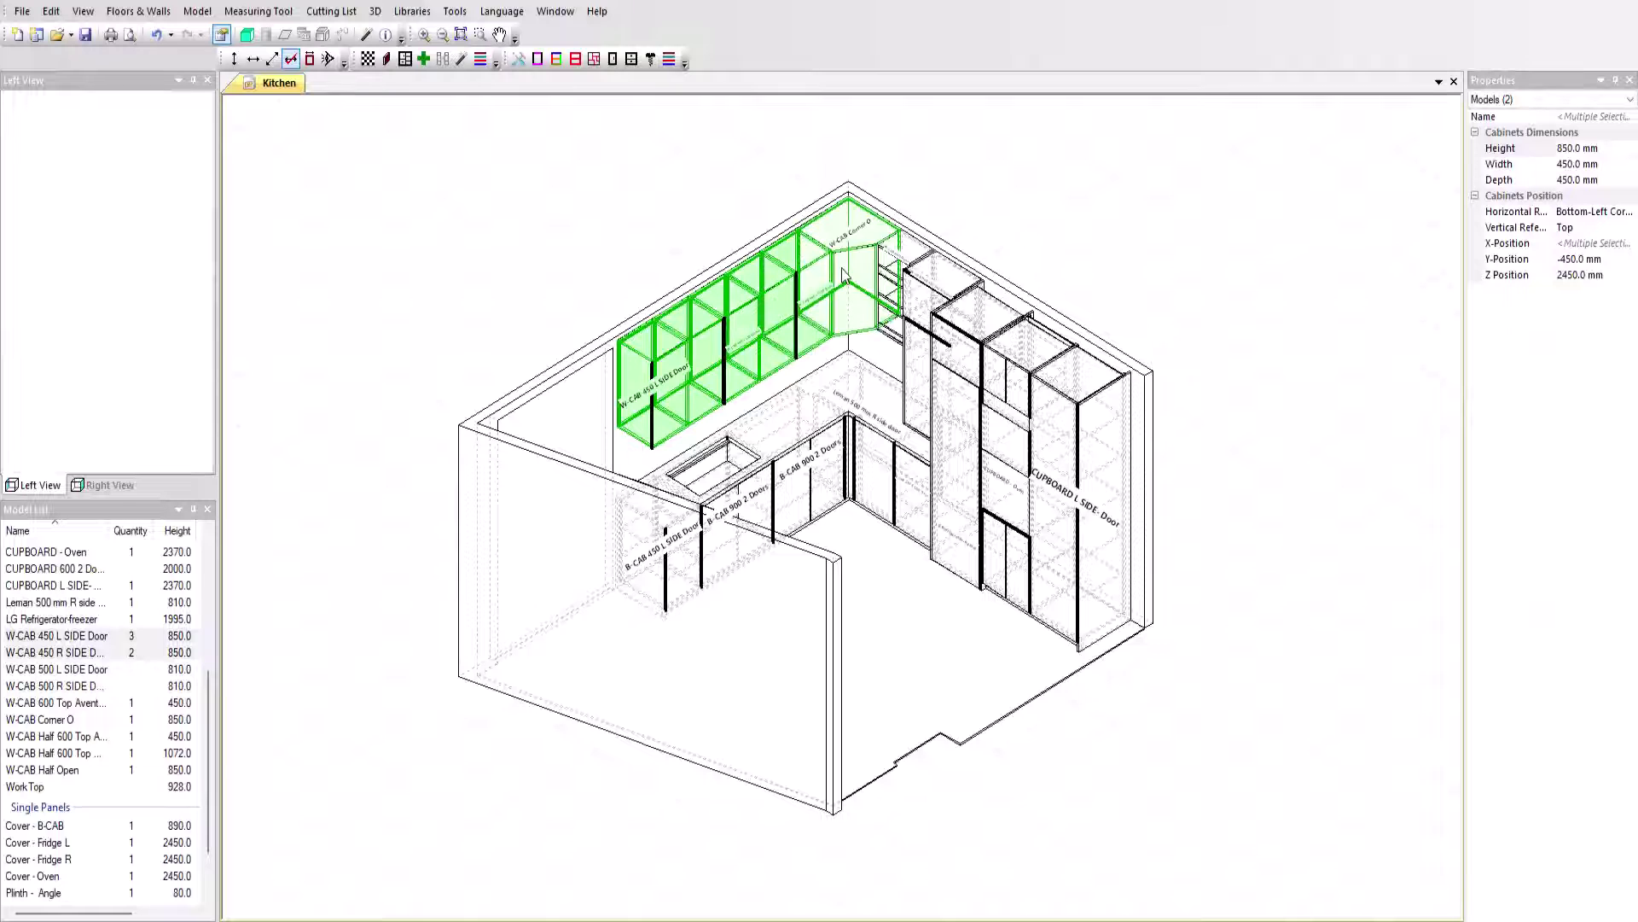
left_click(909, 286, "ctrl")
left_click(1577, 228)
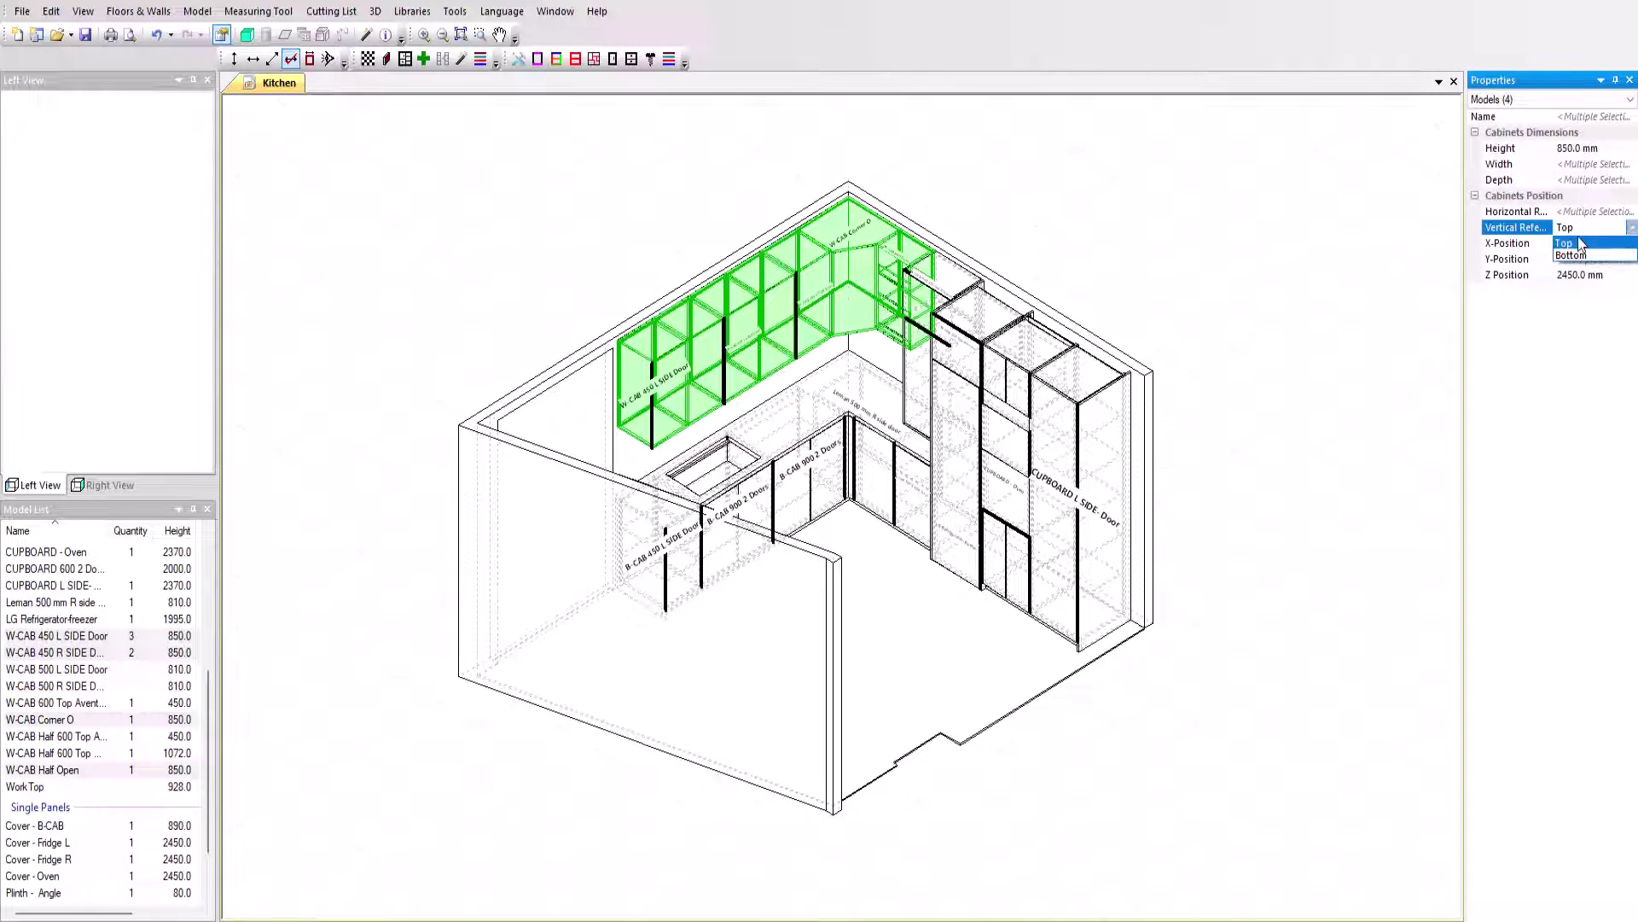
left_click(1567, 244)
- Set the wall cabinets' height to 810 mm, briefly trying 900 mm before restoring 810
left_click(1548, 152)
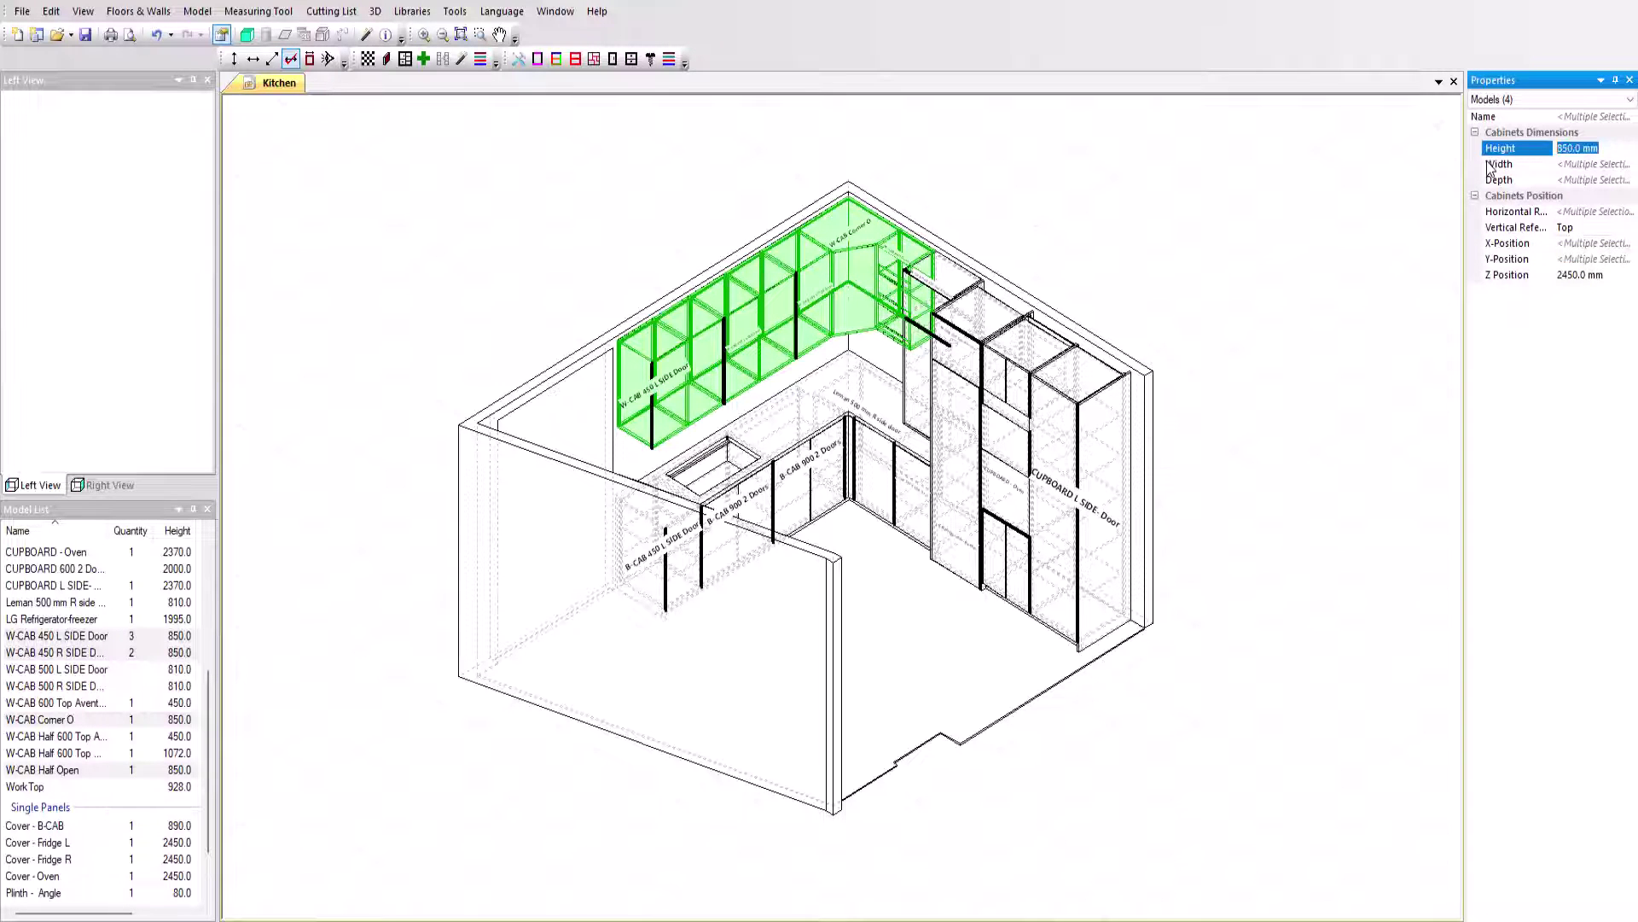
type("810")
key("Return")
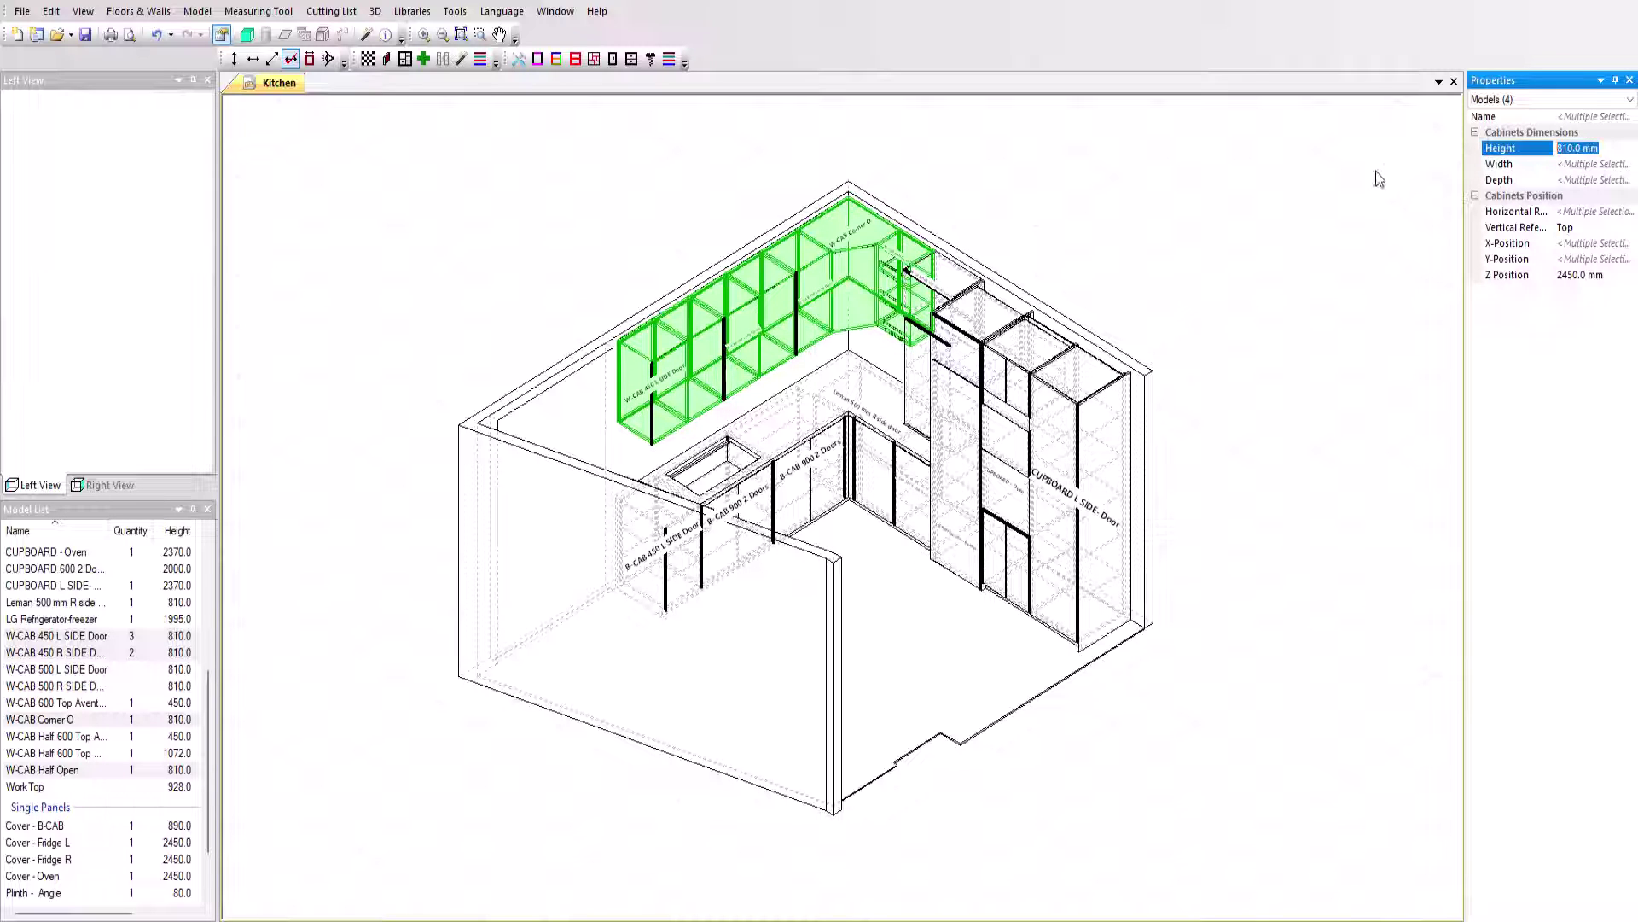
type("900")
key("Return")
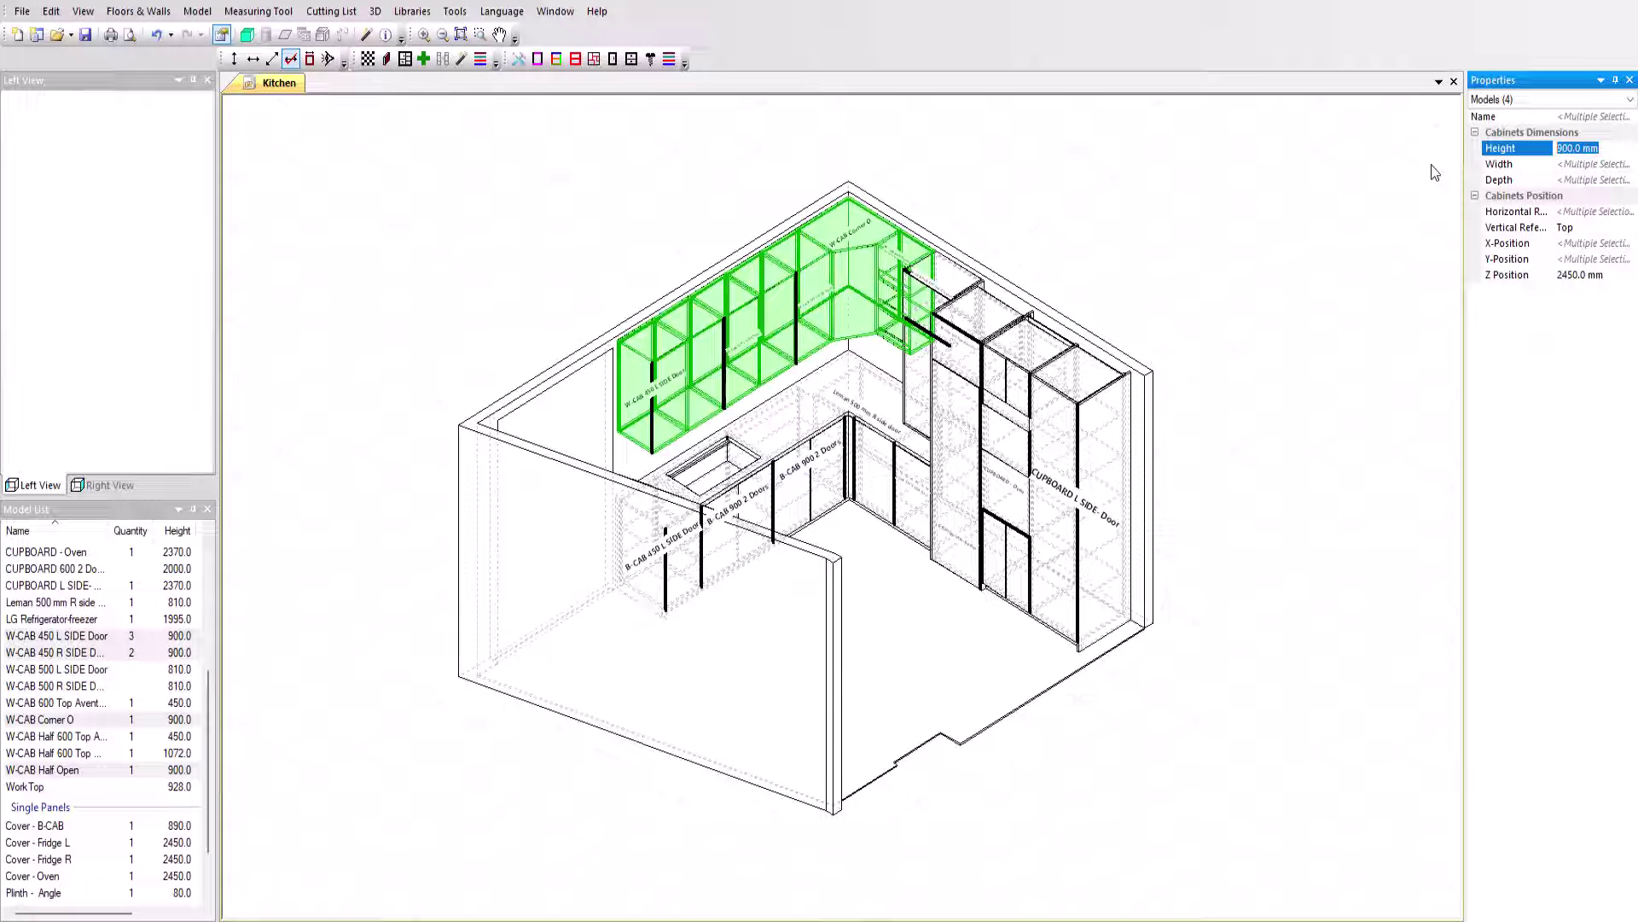
type("810")
key("Return")
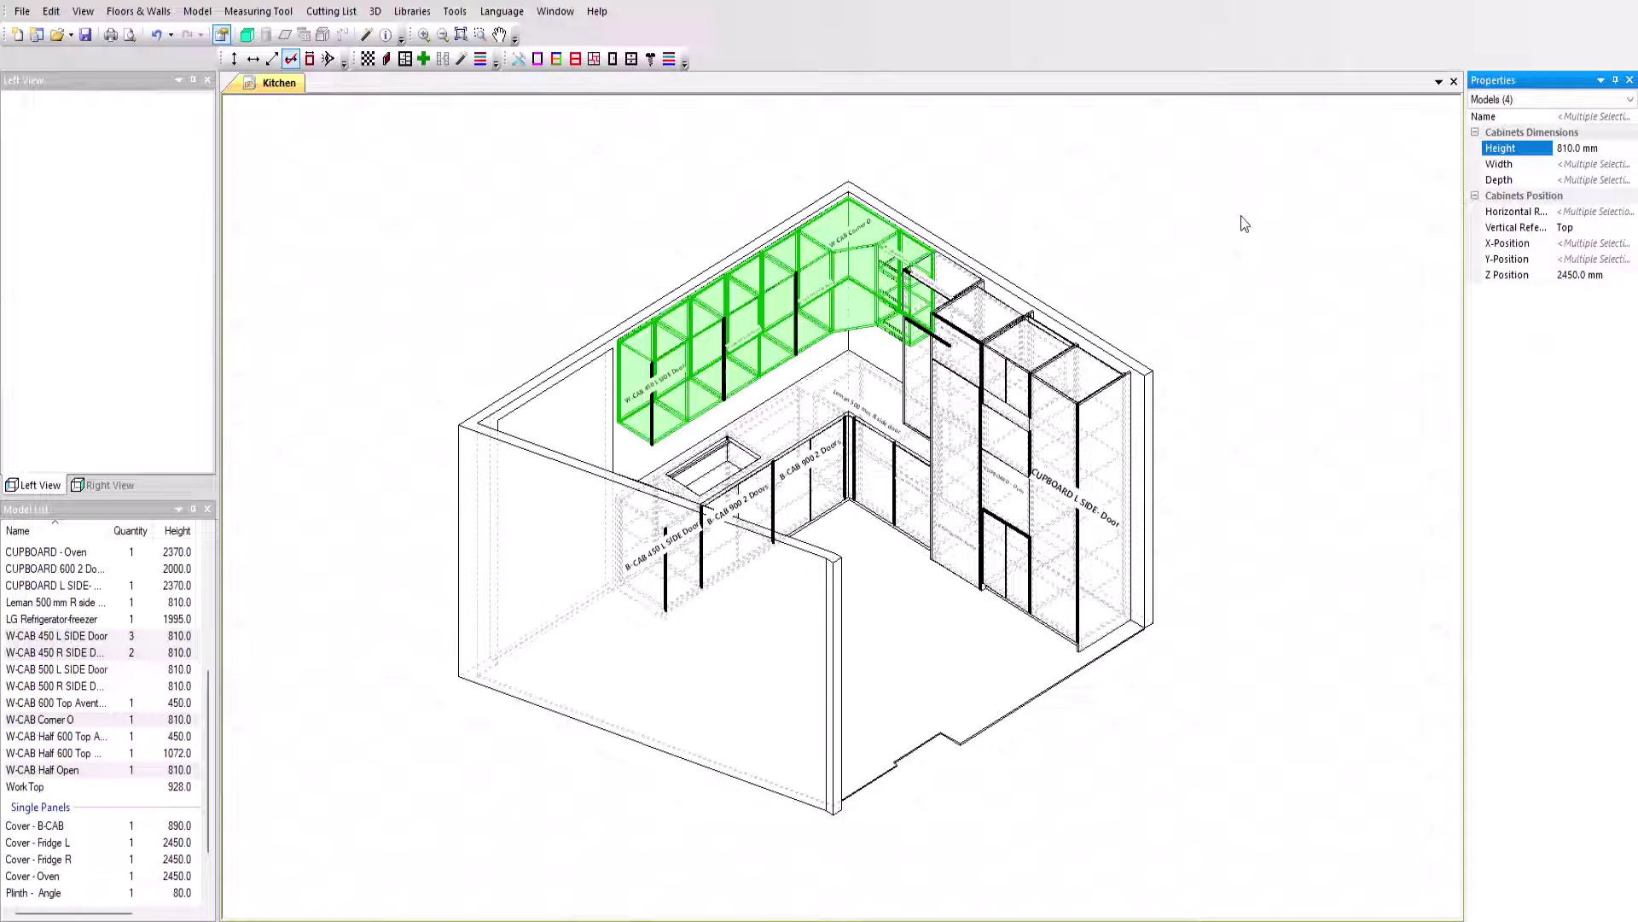
- Select the W-CAB 450 L SIDE Door wall cabinet and bring up its context menu
left_click(653, 388)
left_click(653, 388)
right_click(647, 402)
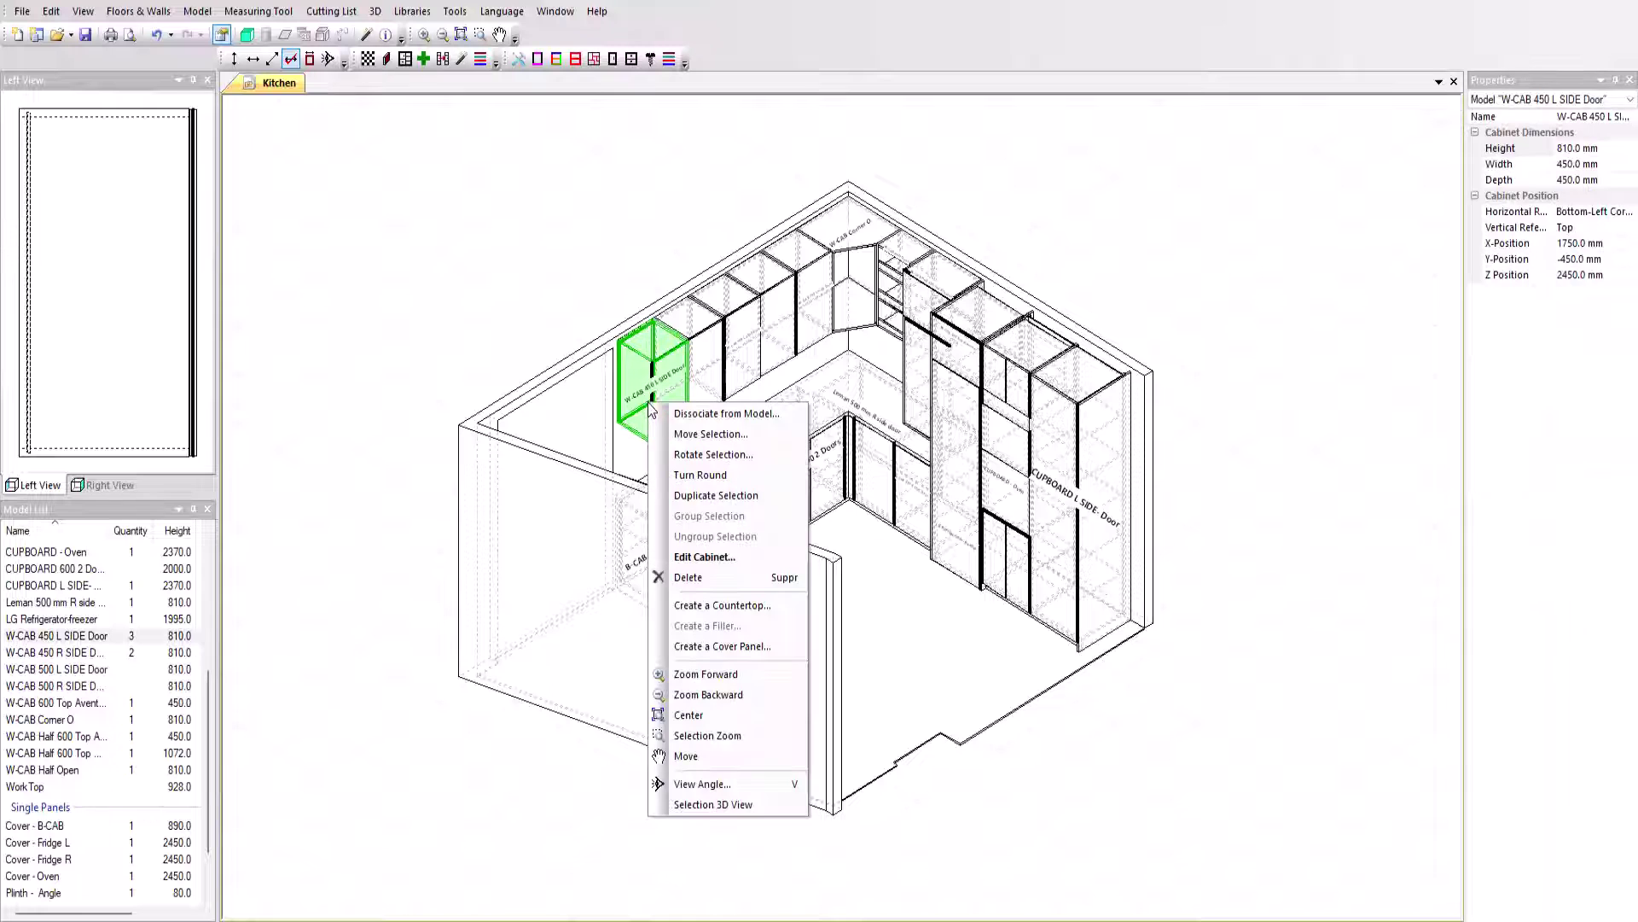
- Create a side cover panel for W-CAB 450 L SIDE Door, raising its bottom edge to 1640 mm
left_click(786, 656)
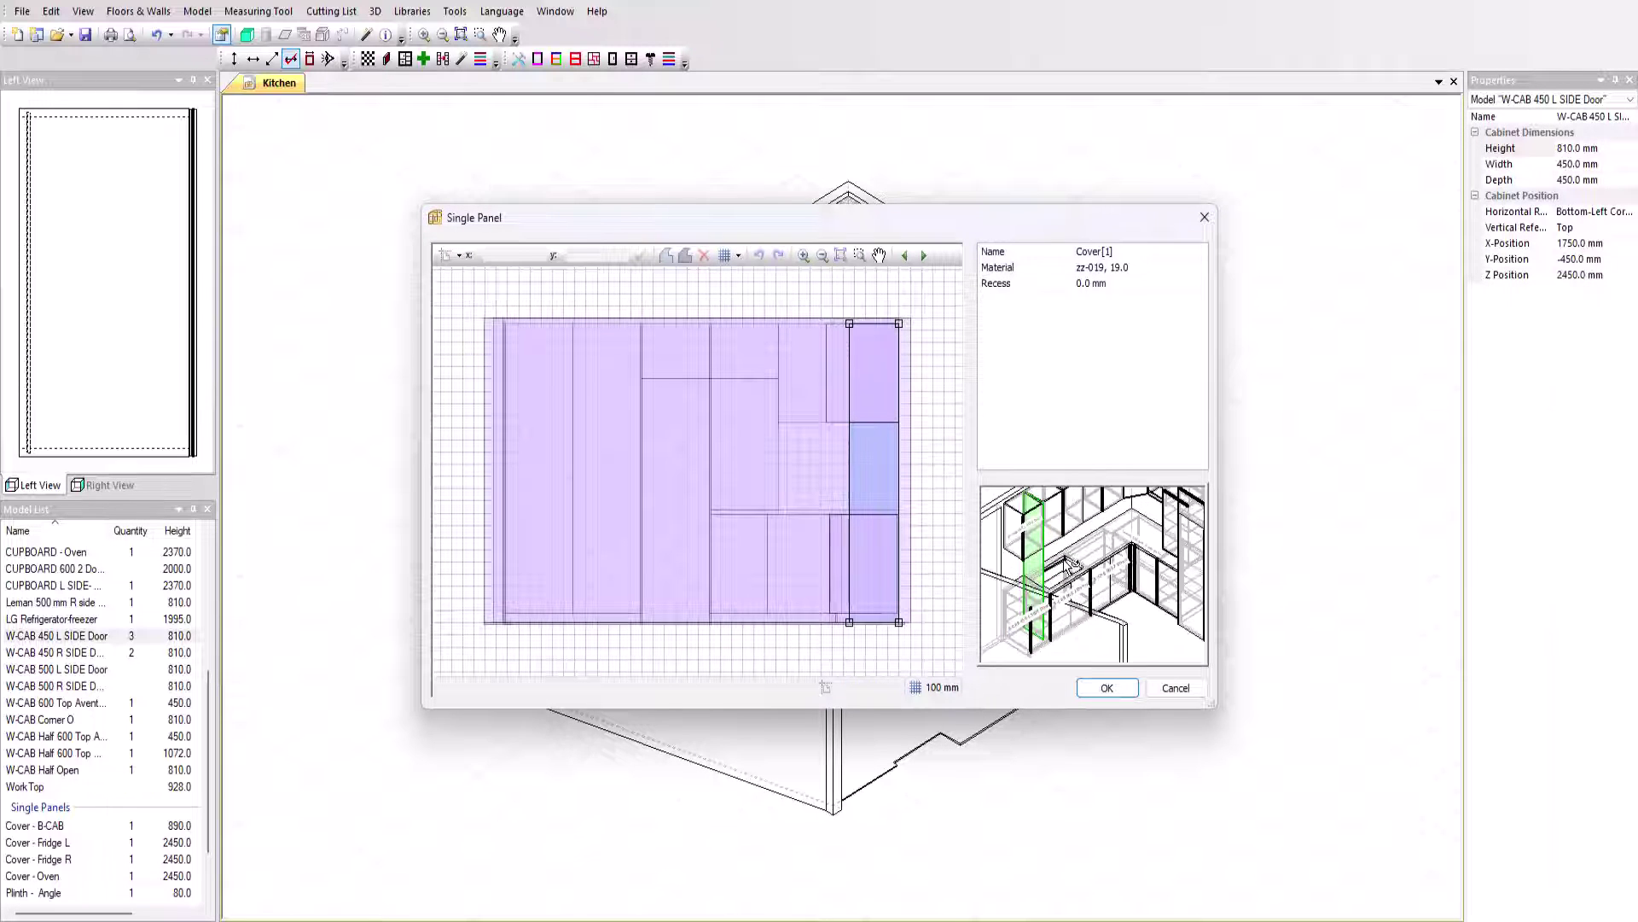
left_click(923, 256)
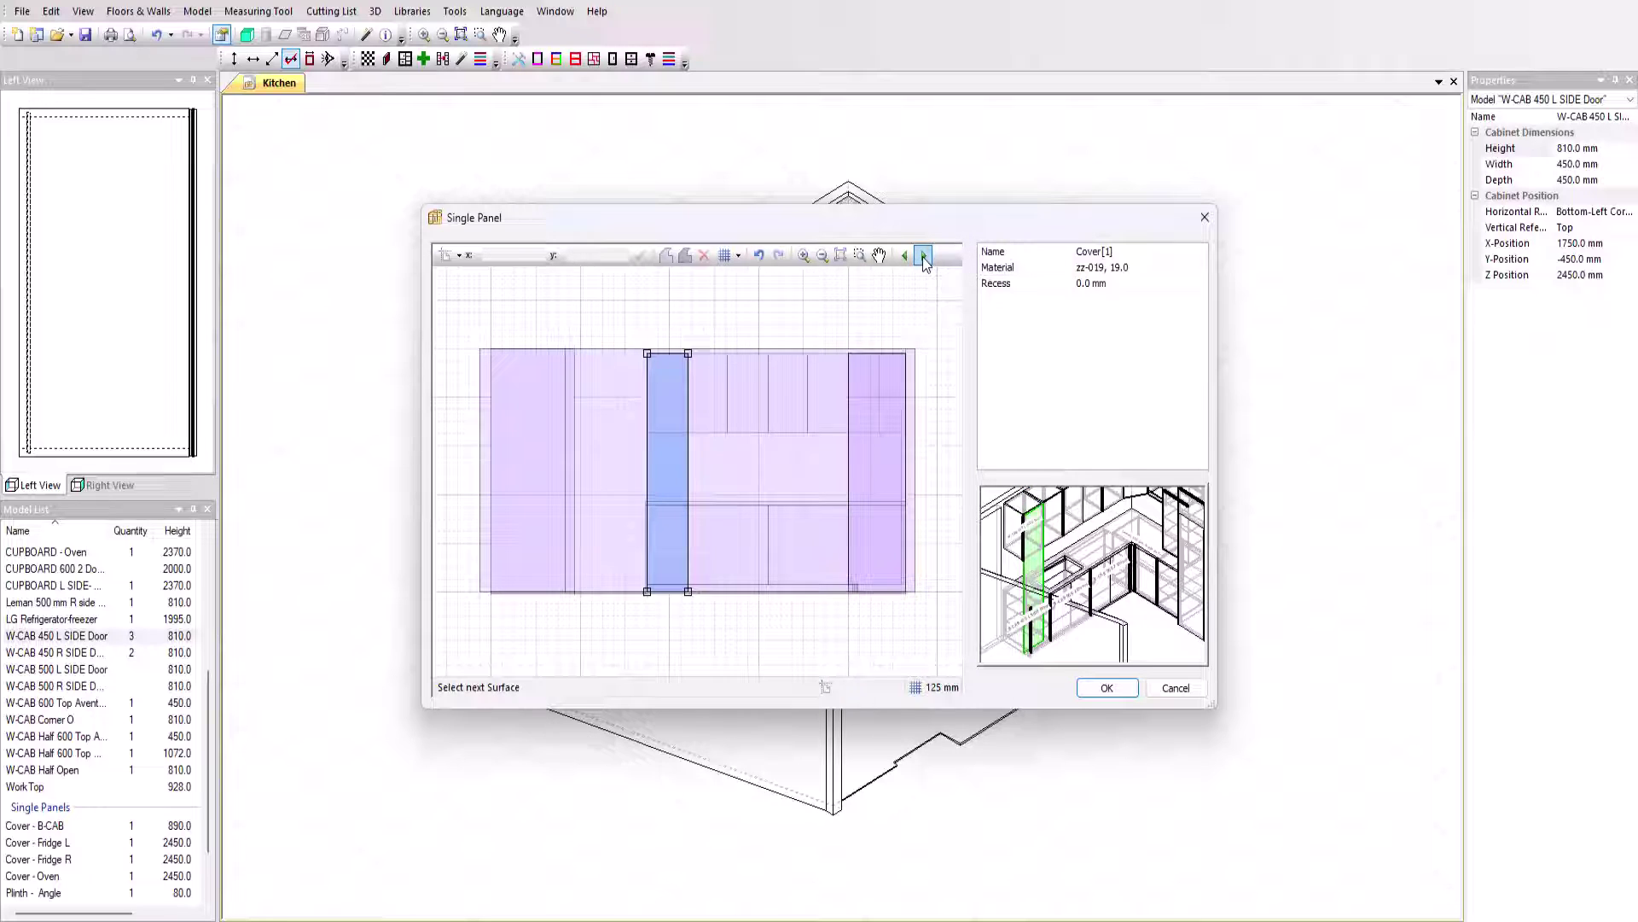
left_click(924, 256)
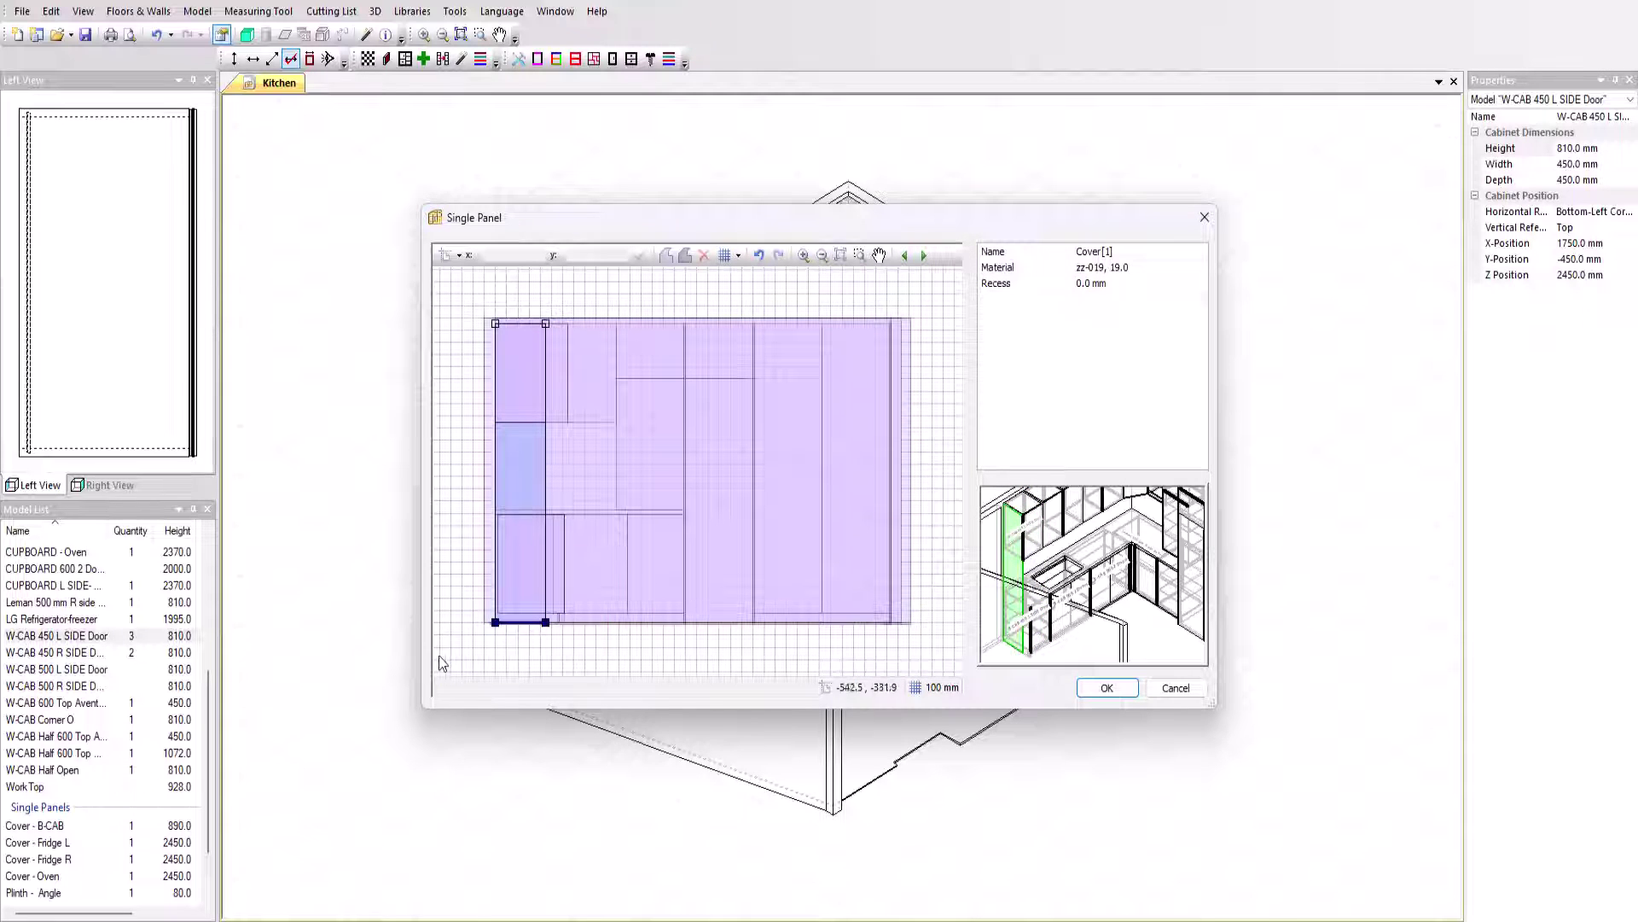
left_click(501, 624)
left_click_drag(500, 626, 499, 426)
scroll(498, 427, "up", 2)
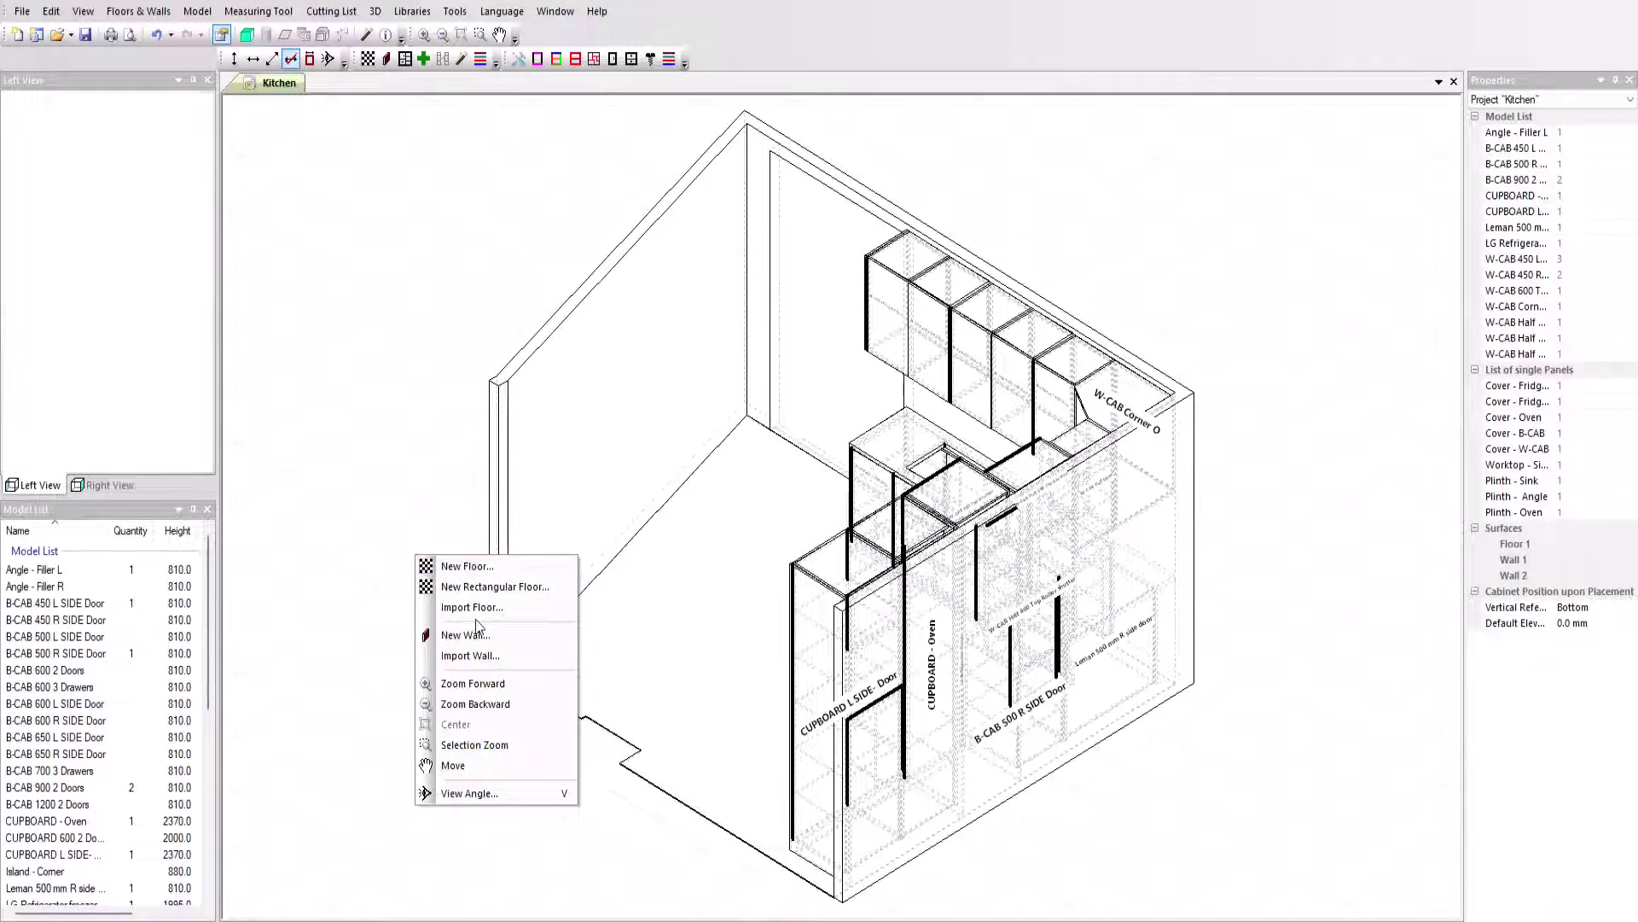
- Start a new wall with point entry set to Relative Angle mode
left_click(484, 640)
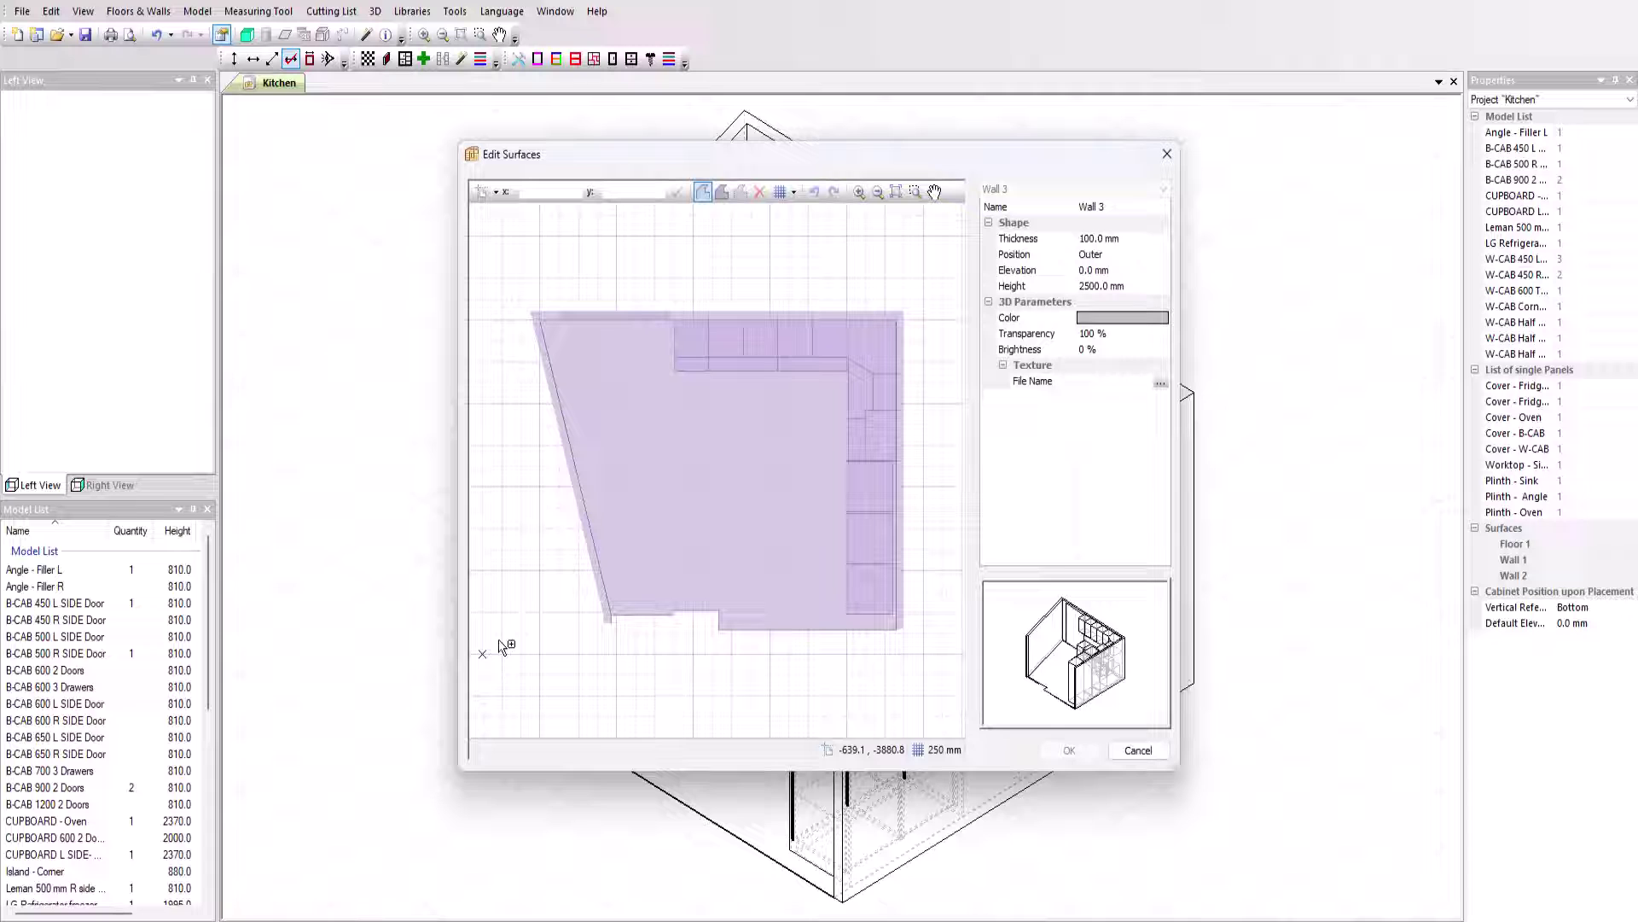
left_click(495, 192)
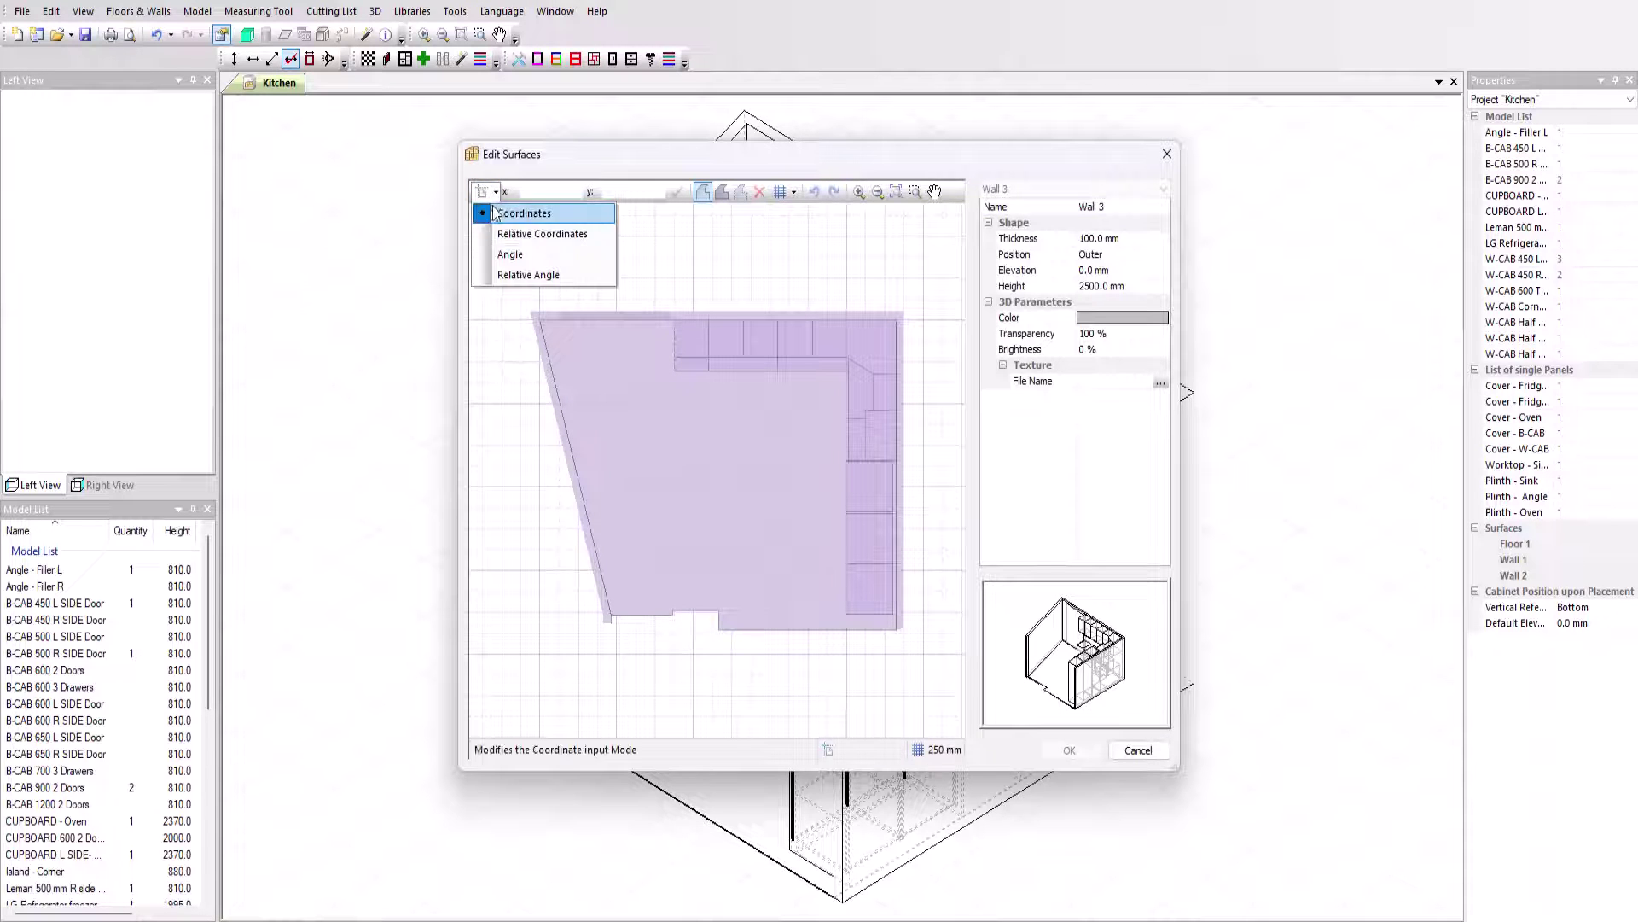
left_click(535, 273)
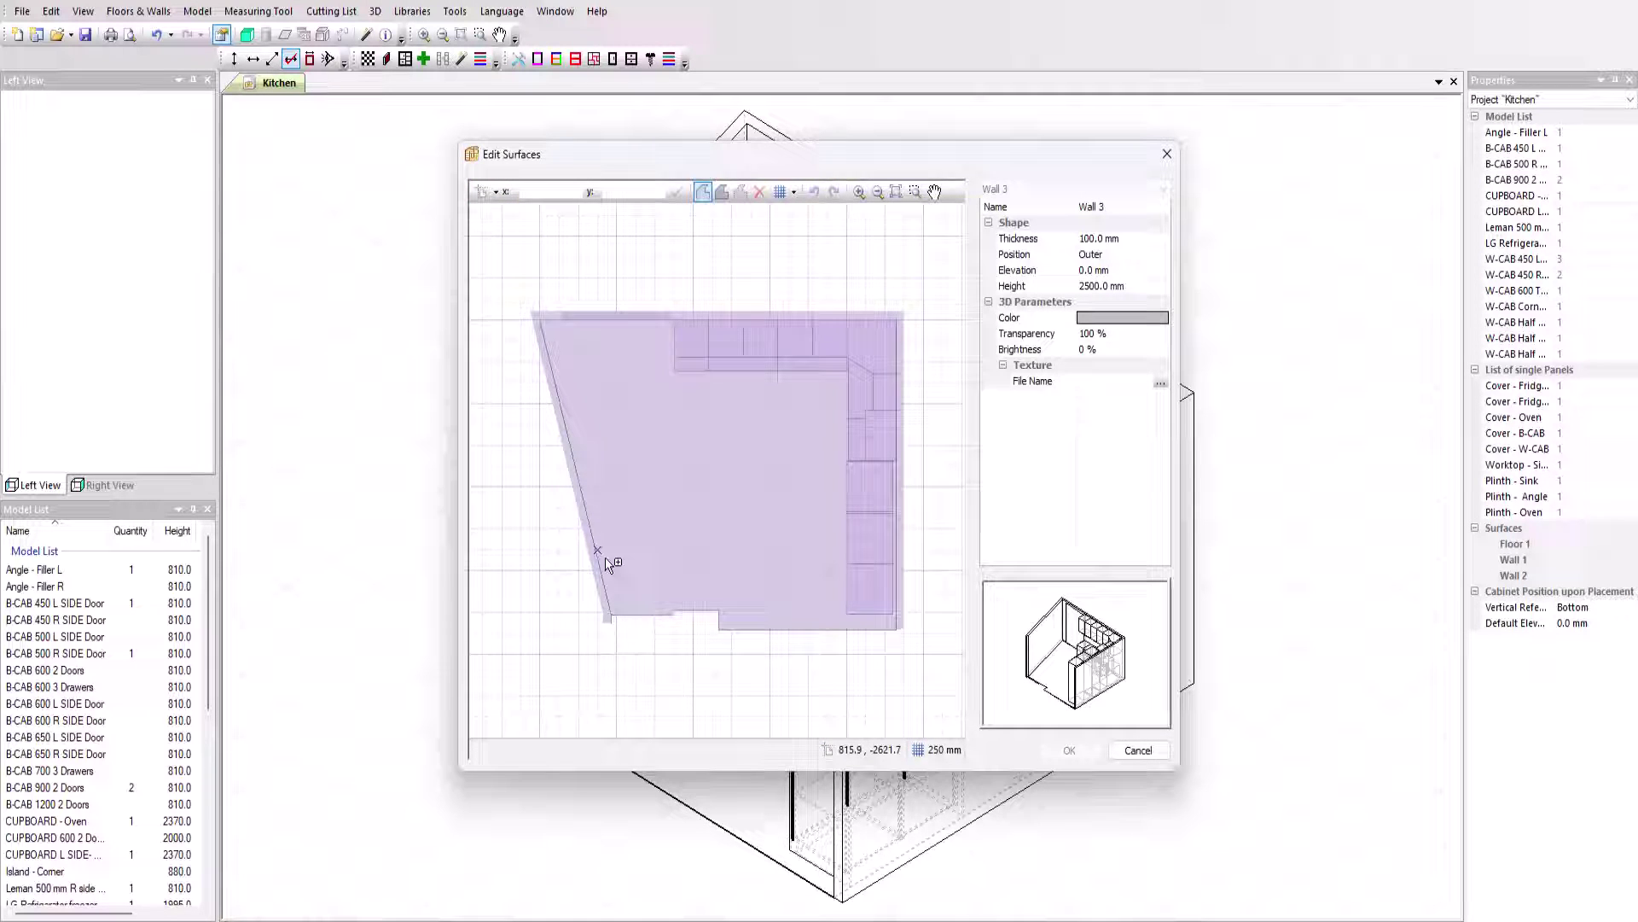
scroll(611, 605, "up", 3)
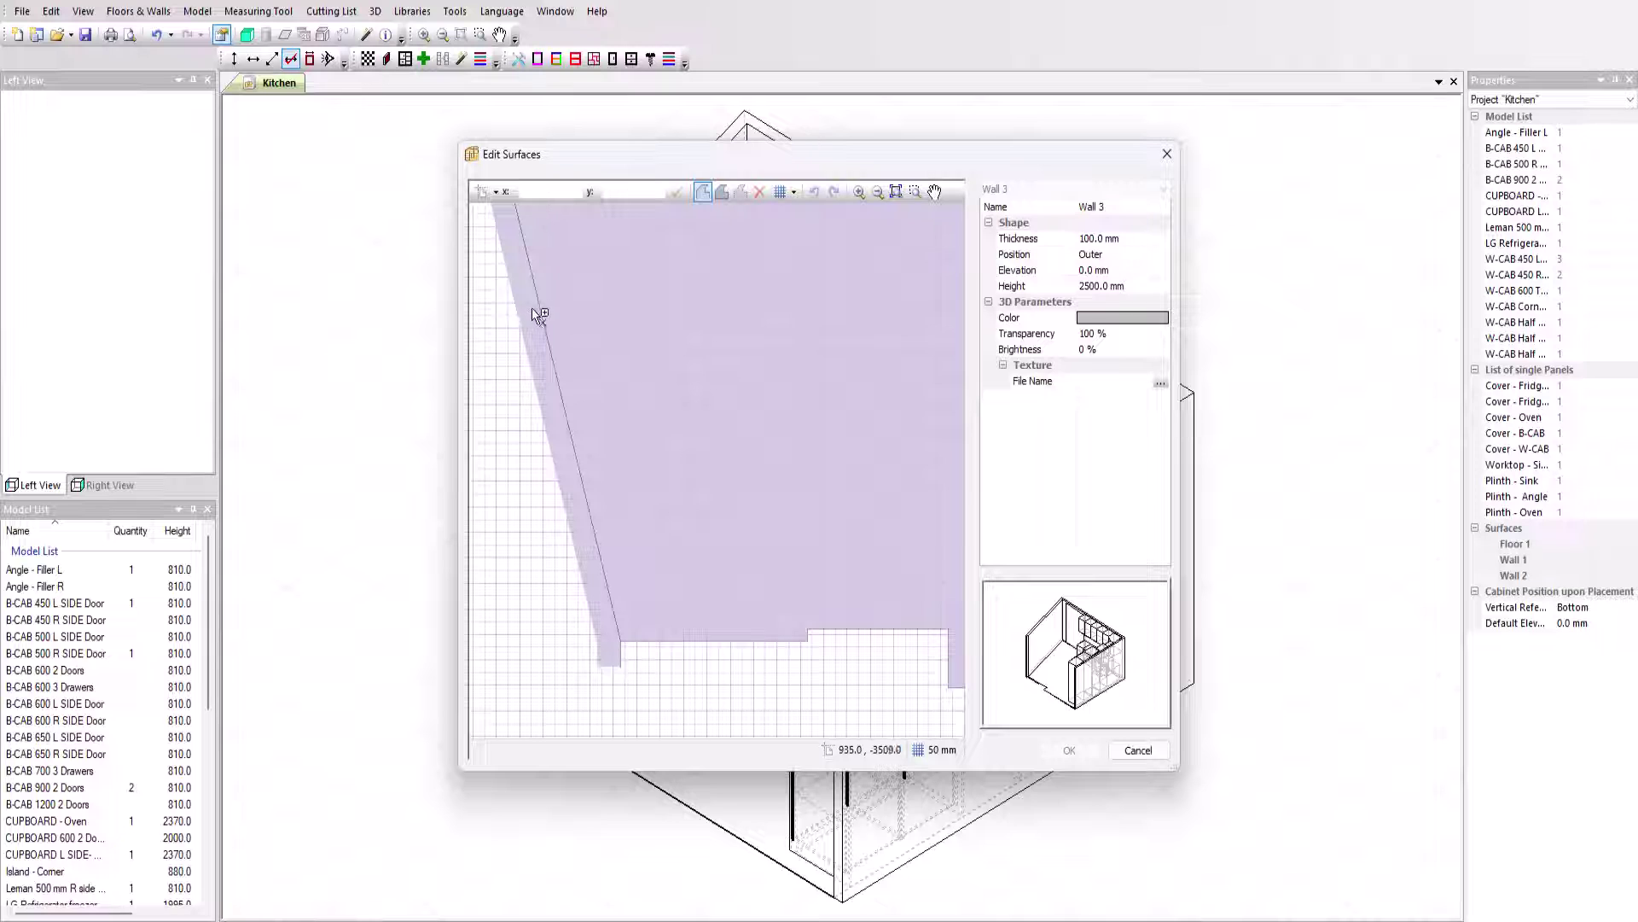
- Draw Wall 3 from the floor's lower-left corner along the slanted edge: 710 mm, then 2100 mm
left_click(620, 640)
left_click(579, 469)
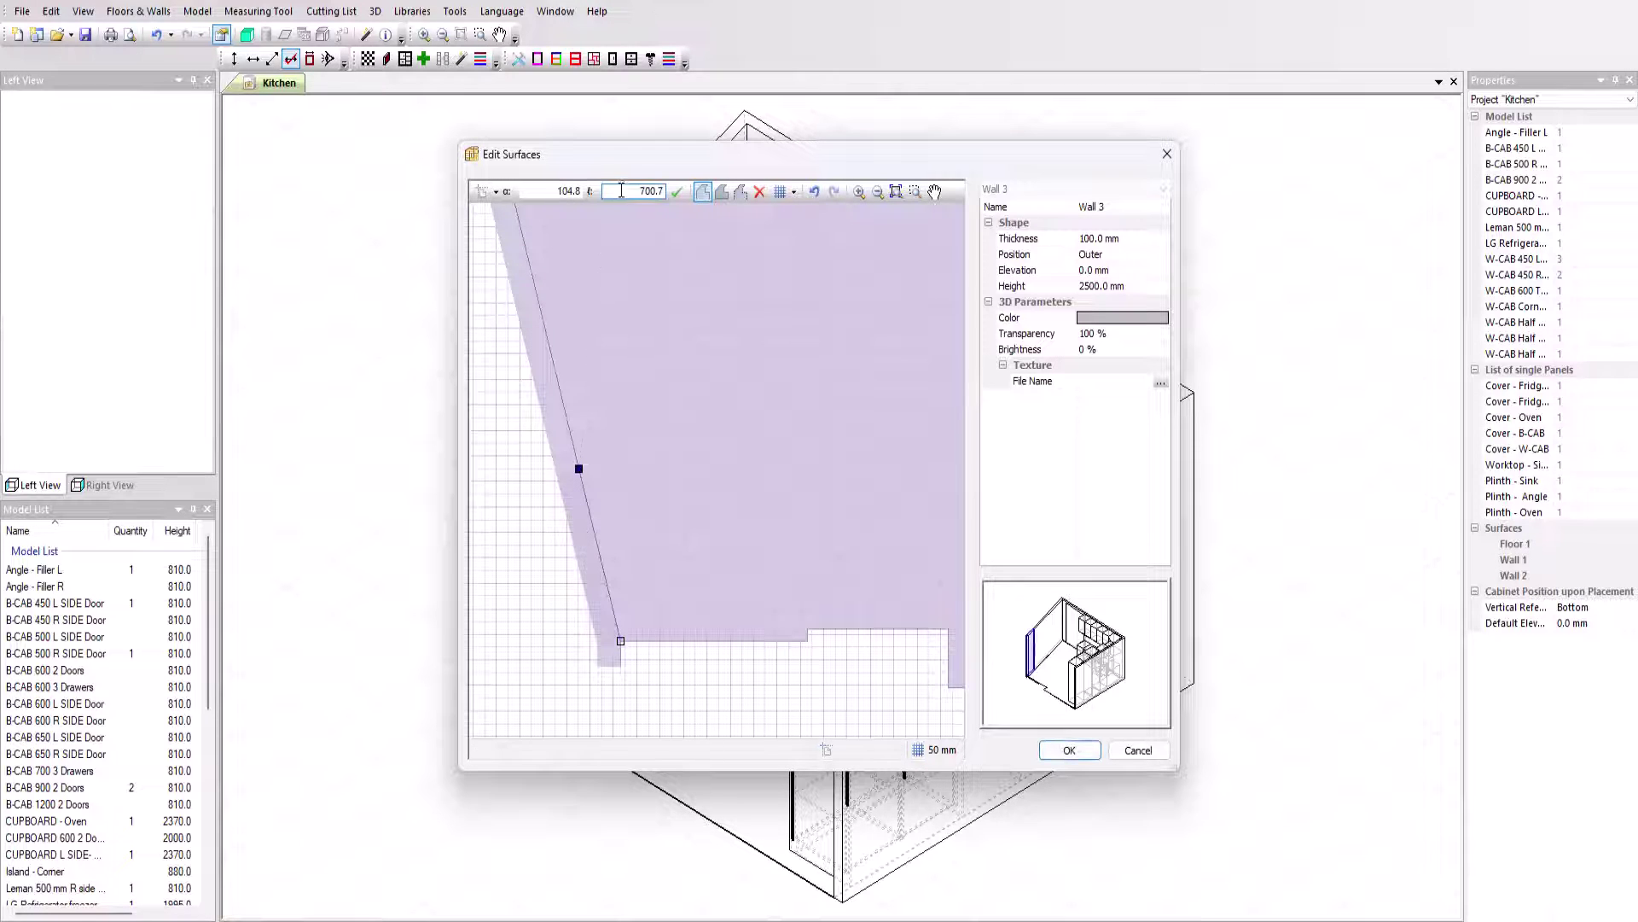
type("71")
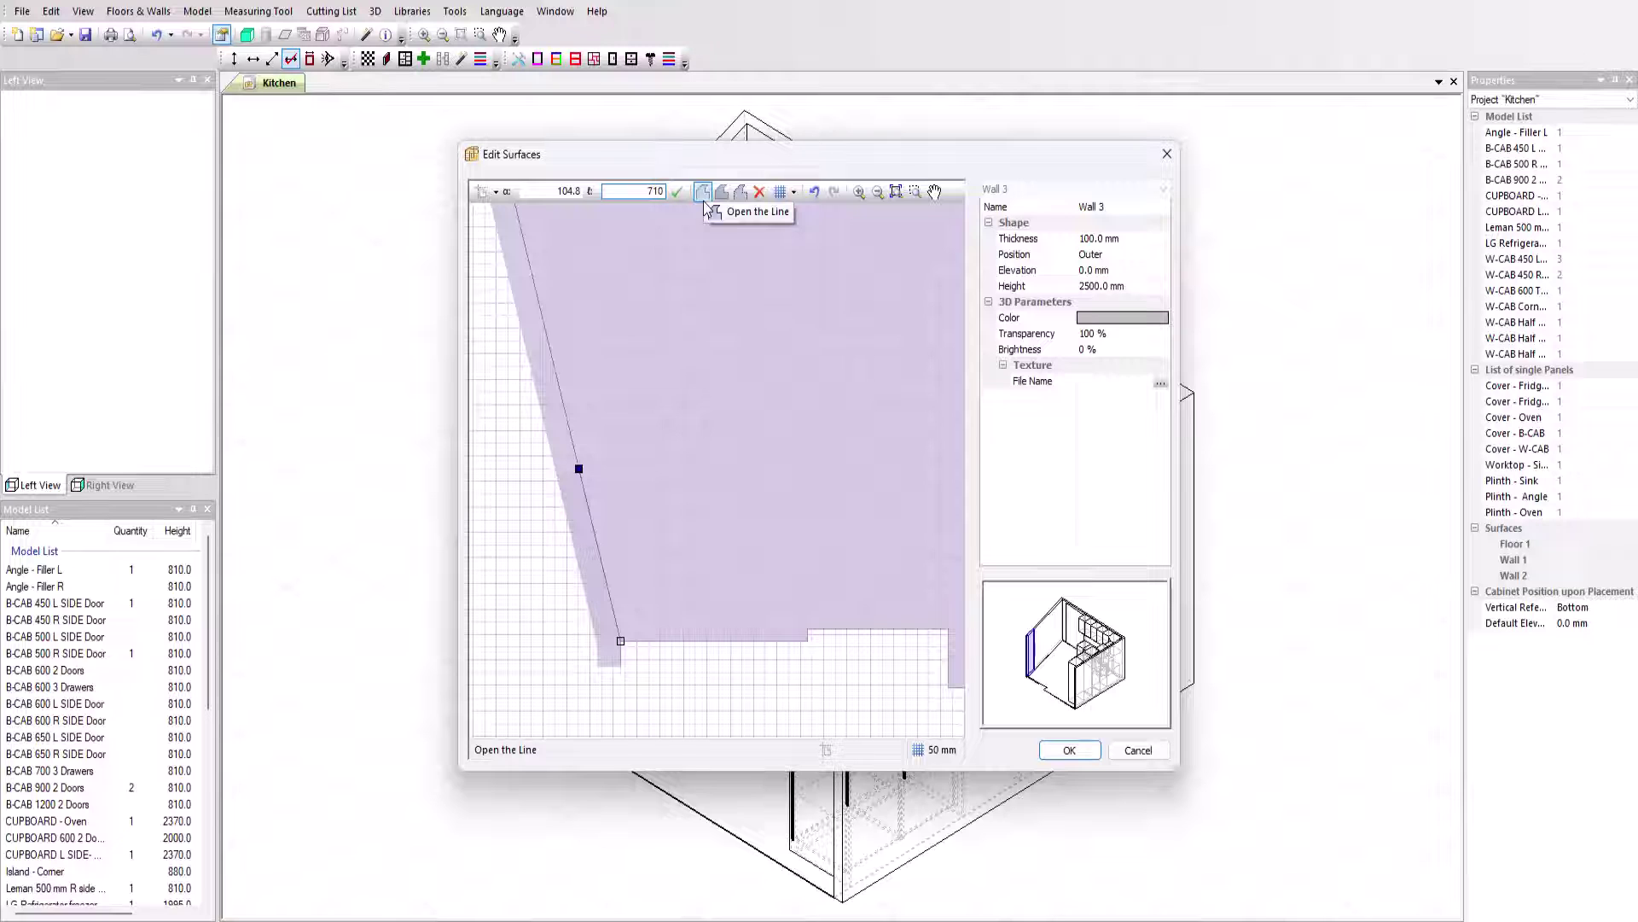
left_click(703, 193)
scroll(614, 538, "down", 2)
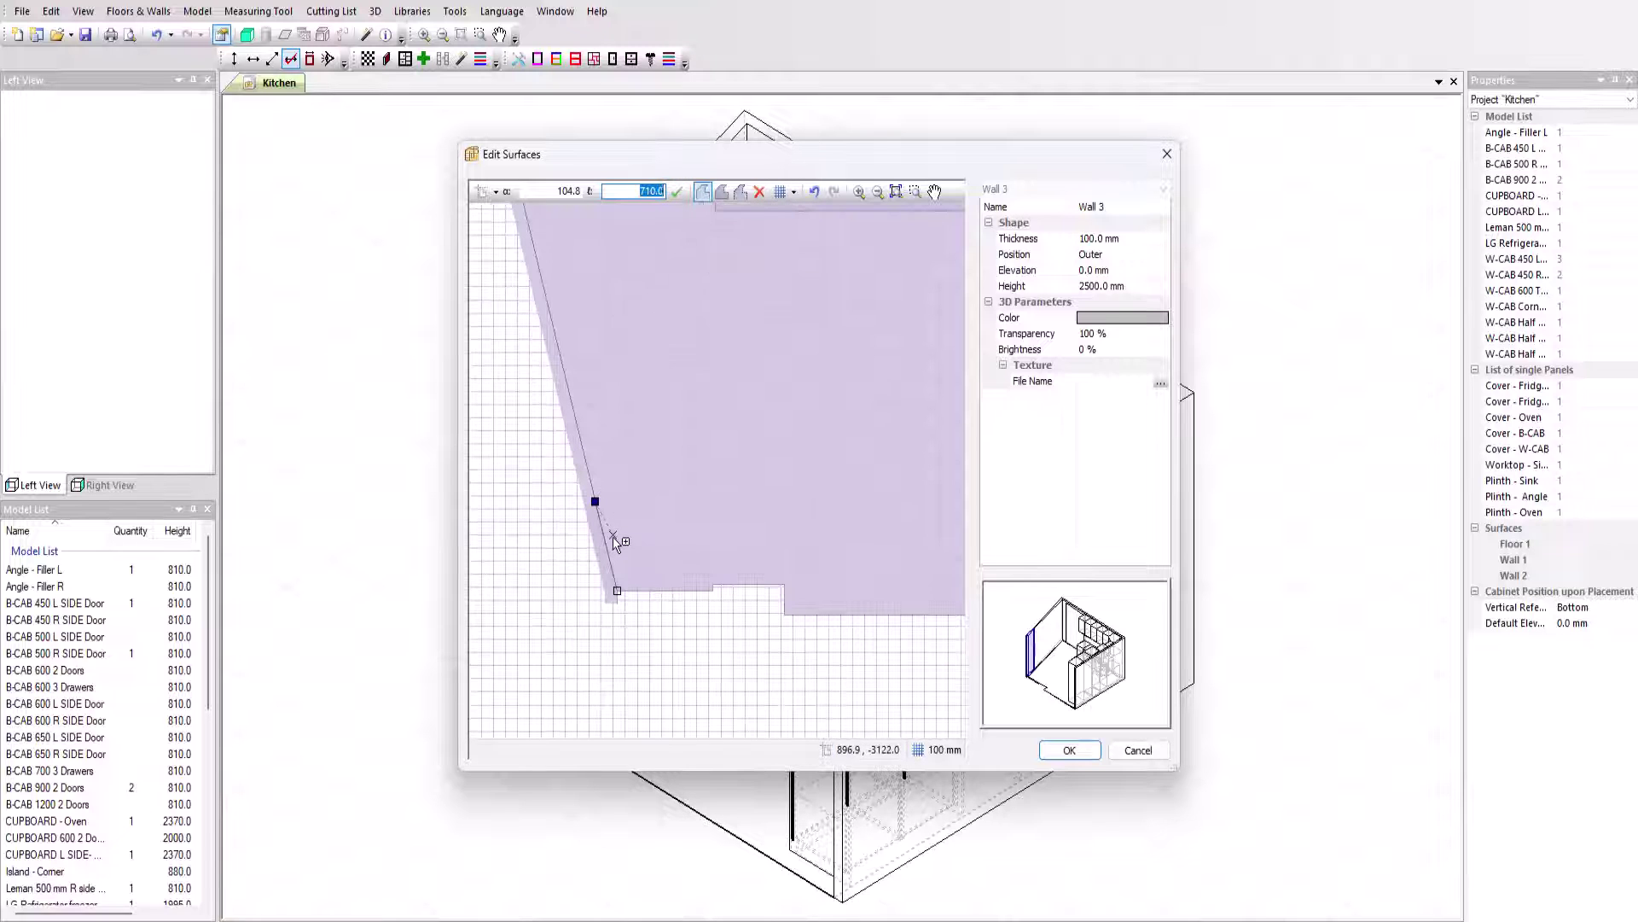
left_click(540, 270)
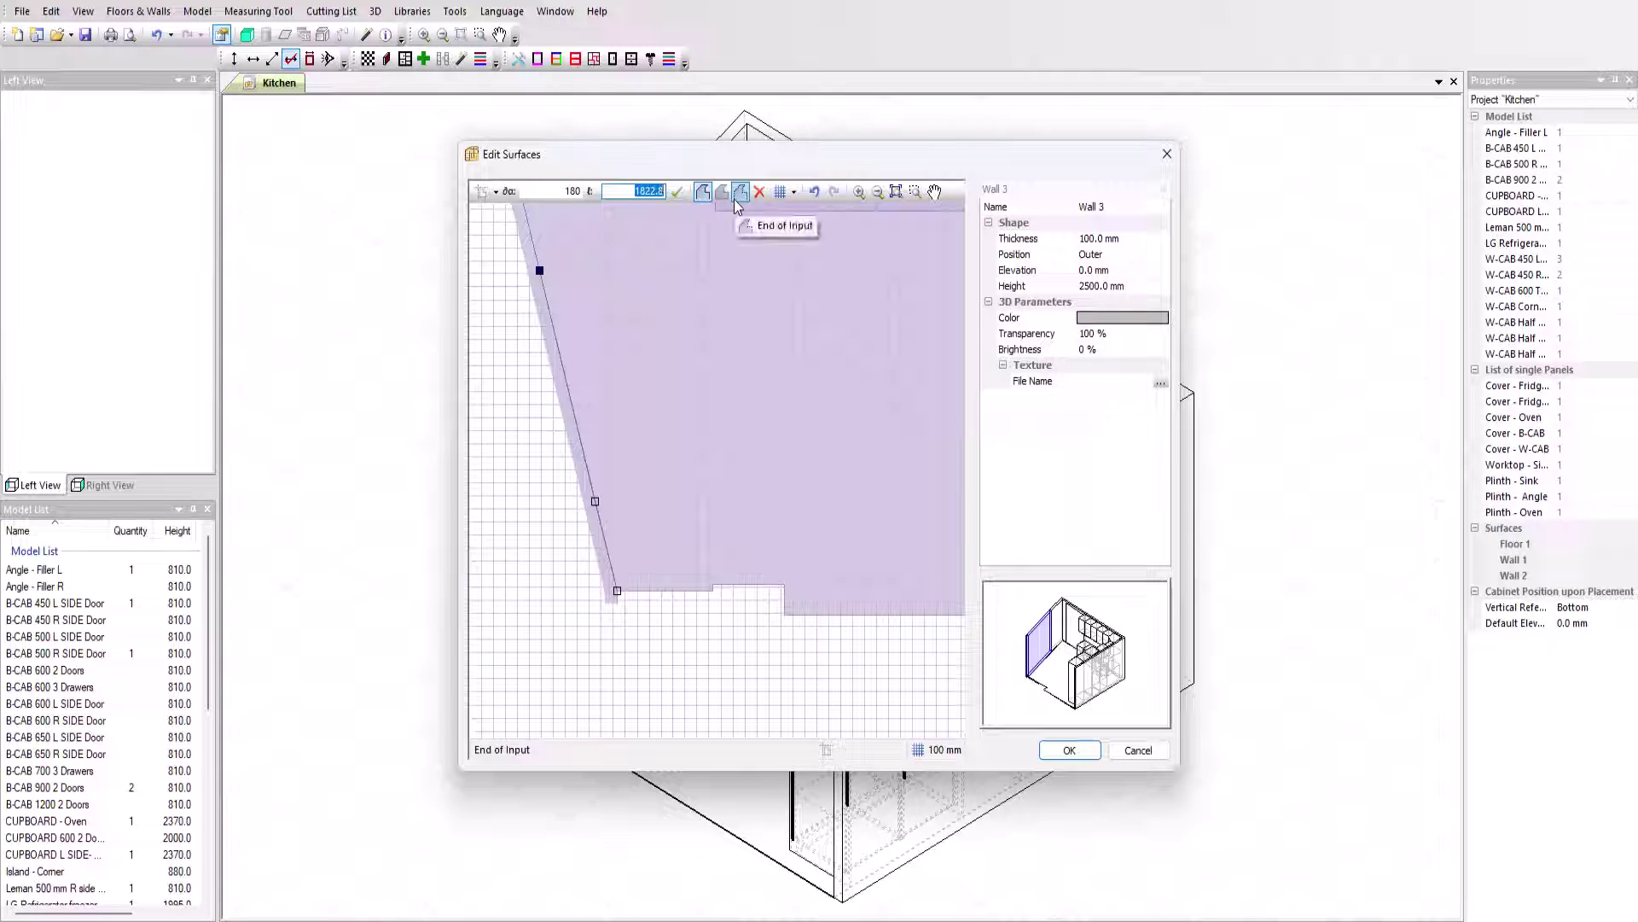
key("Return")
left_click(618, 591)
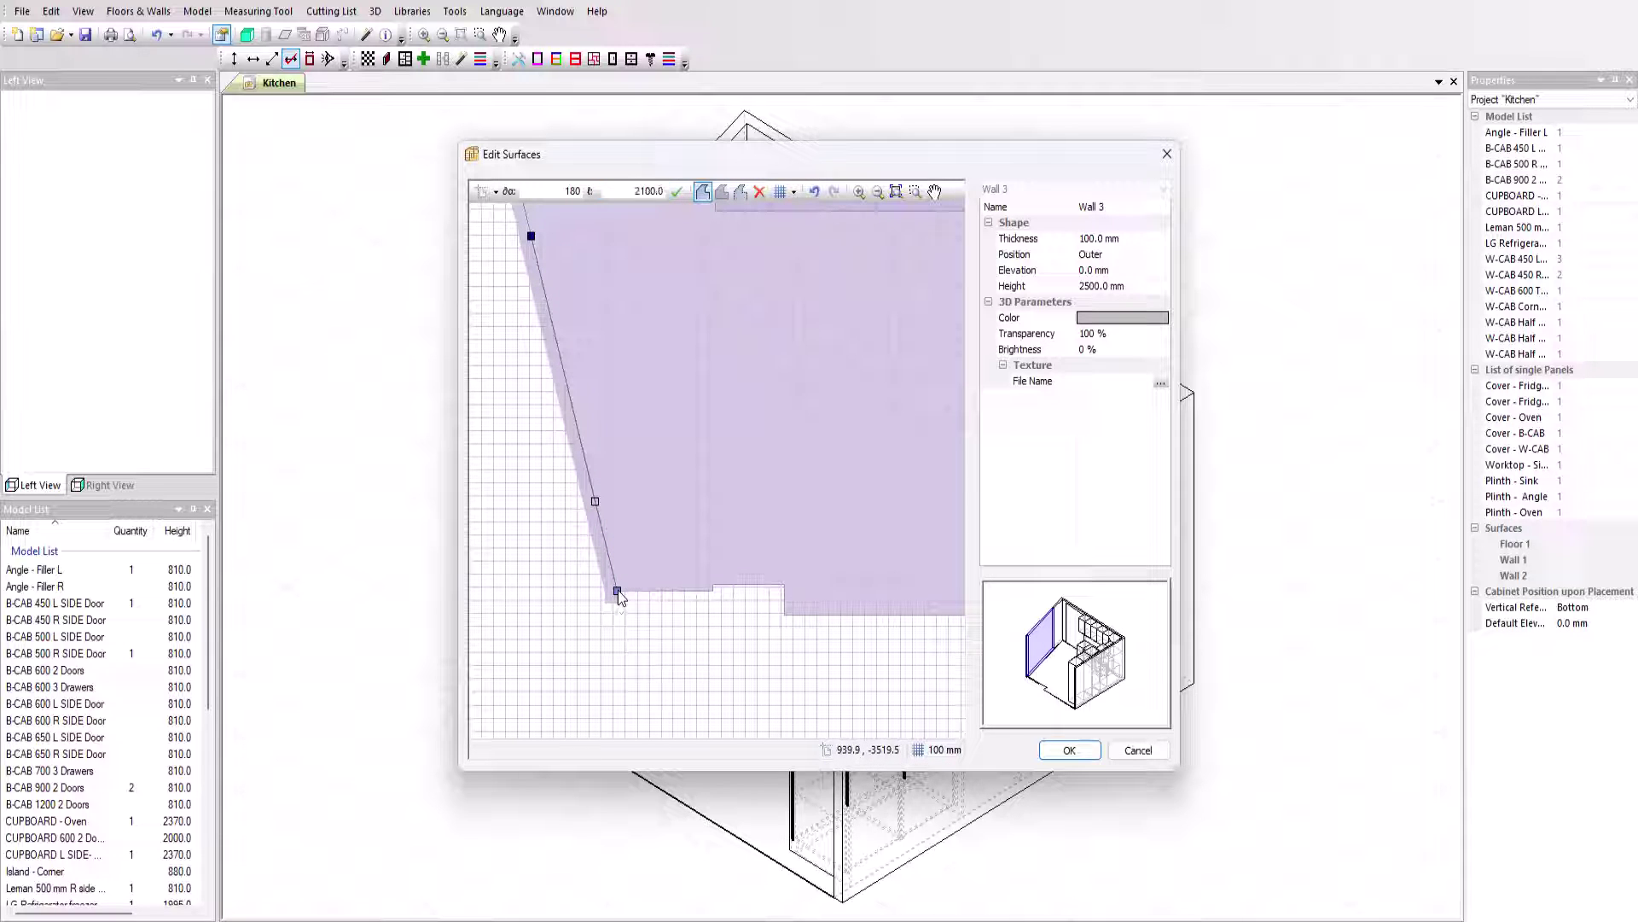
left_click(618, 590)
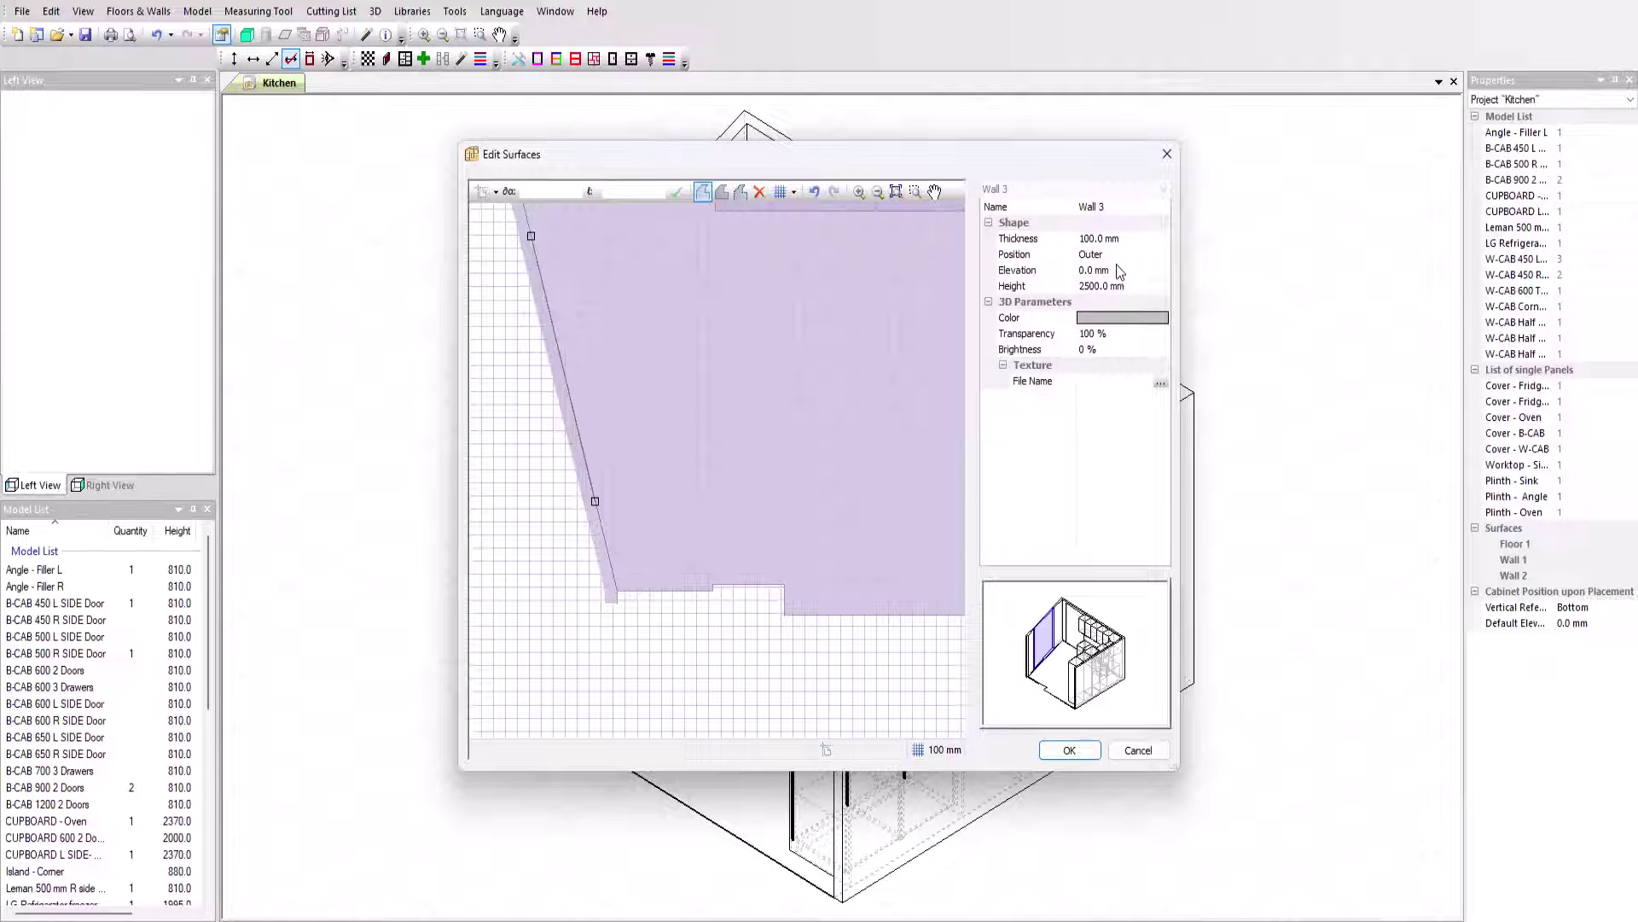
- Give Wall 3 a 435 mm thickness, Inner position and 80 mm height
left_click(1019, 239)
type("435")
key("Return")
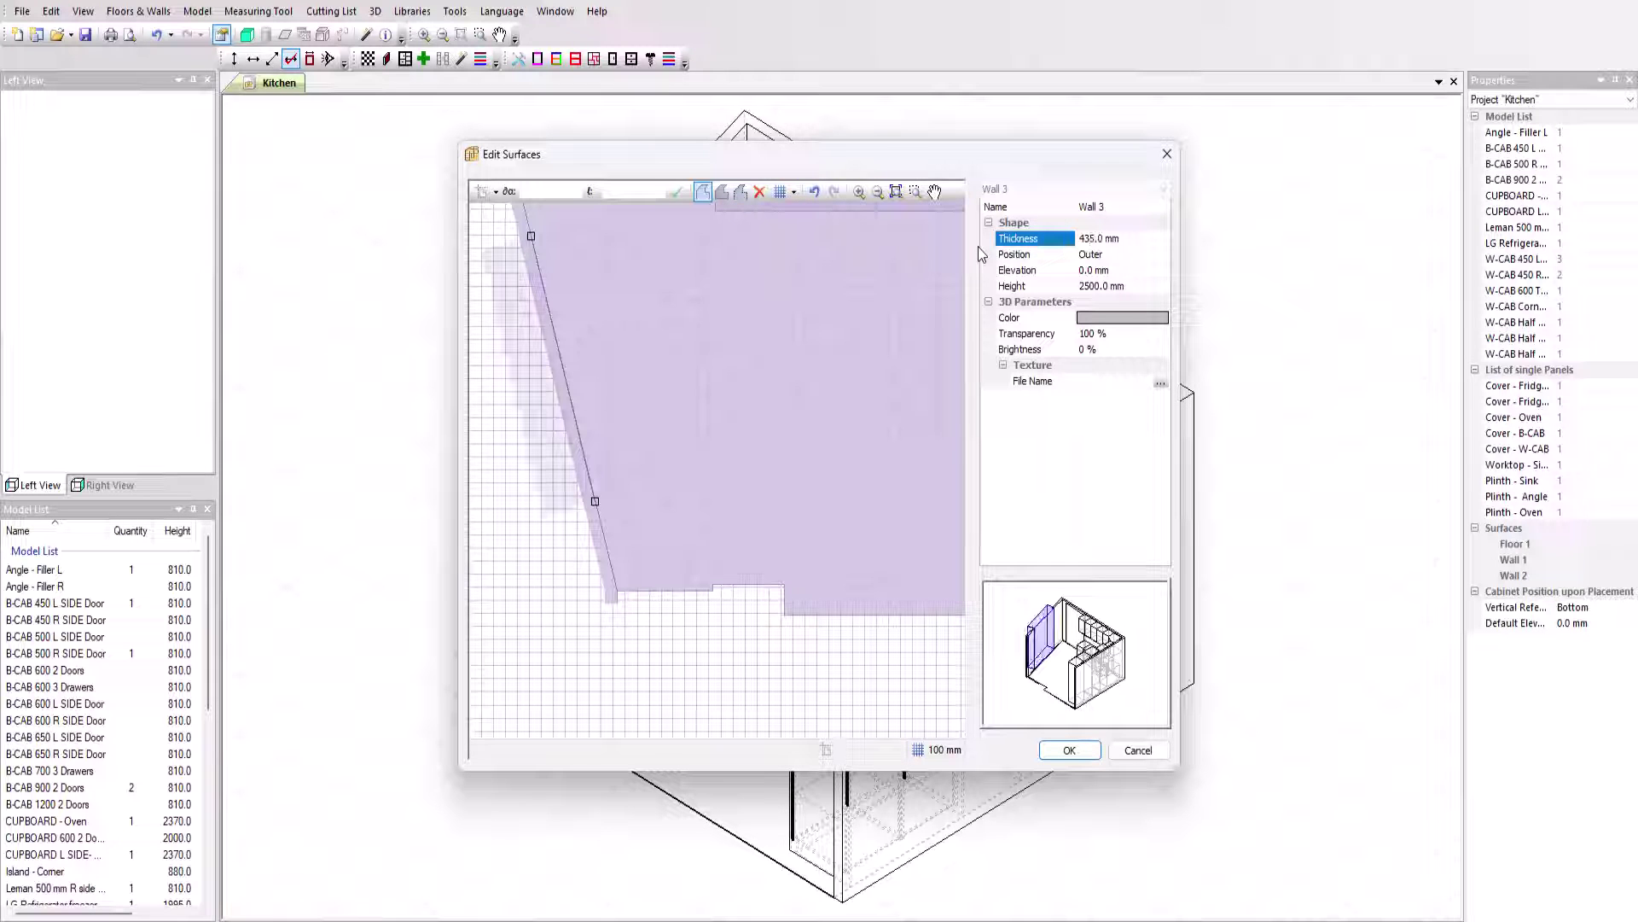
left_click(1116, 254)
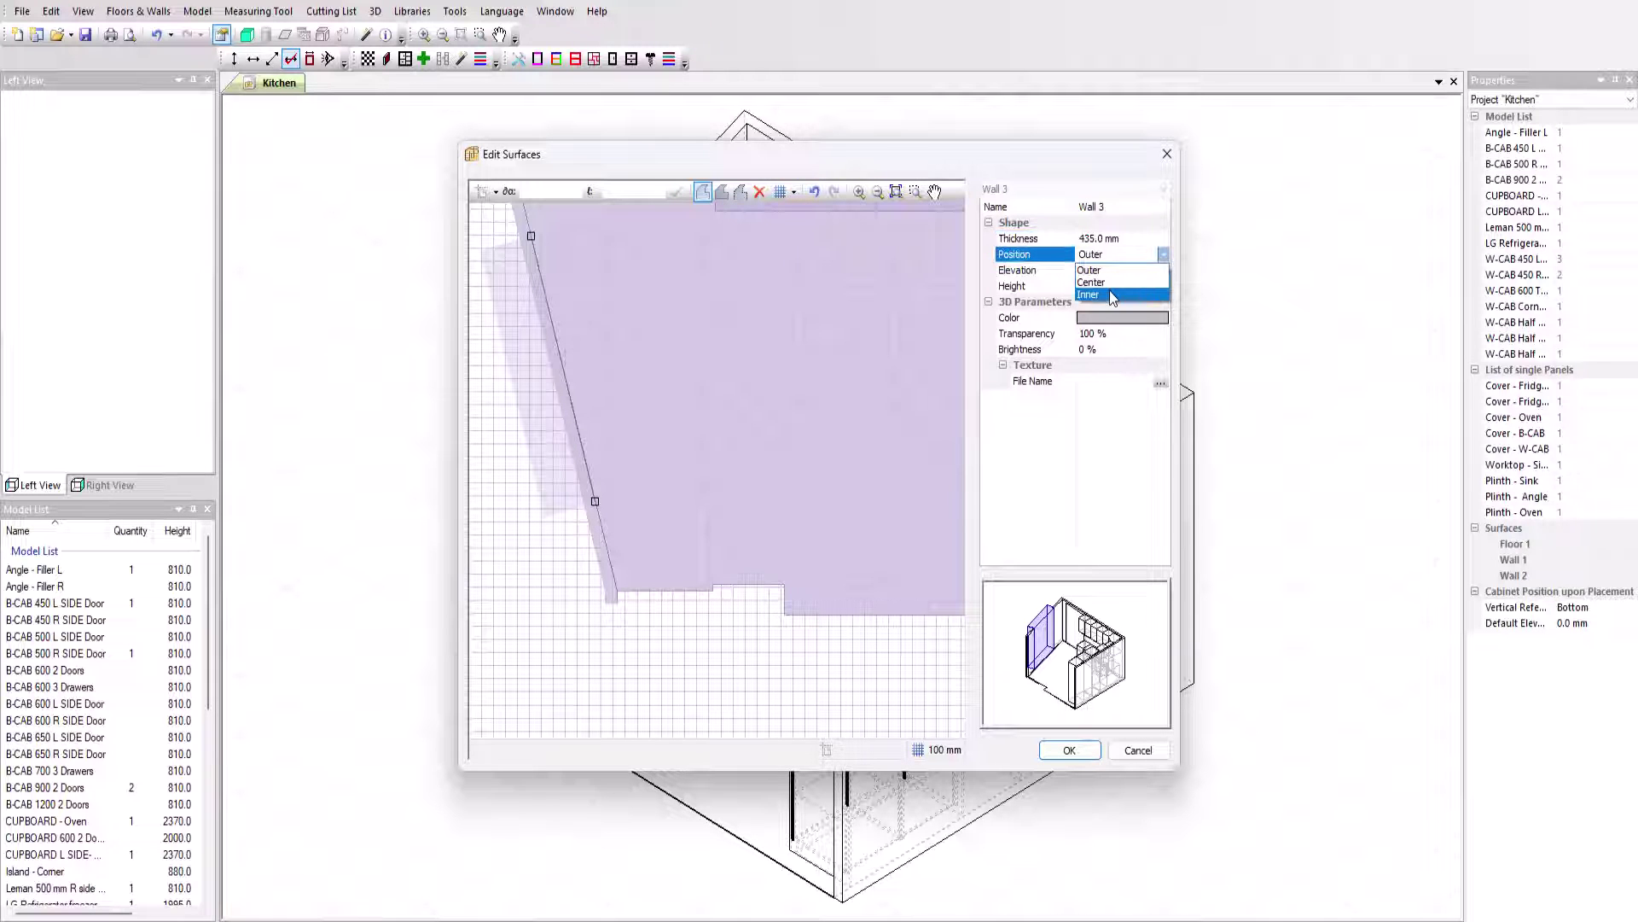
left_click(1111, 298)
left_click(1038, 289)
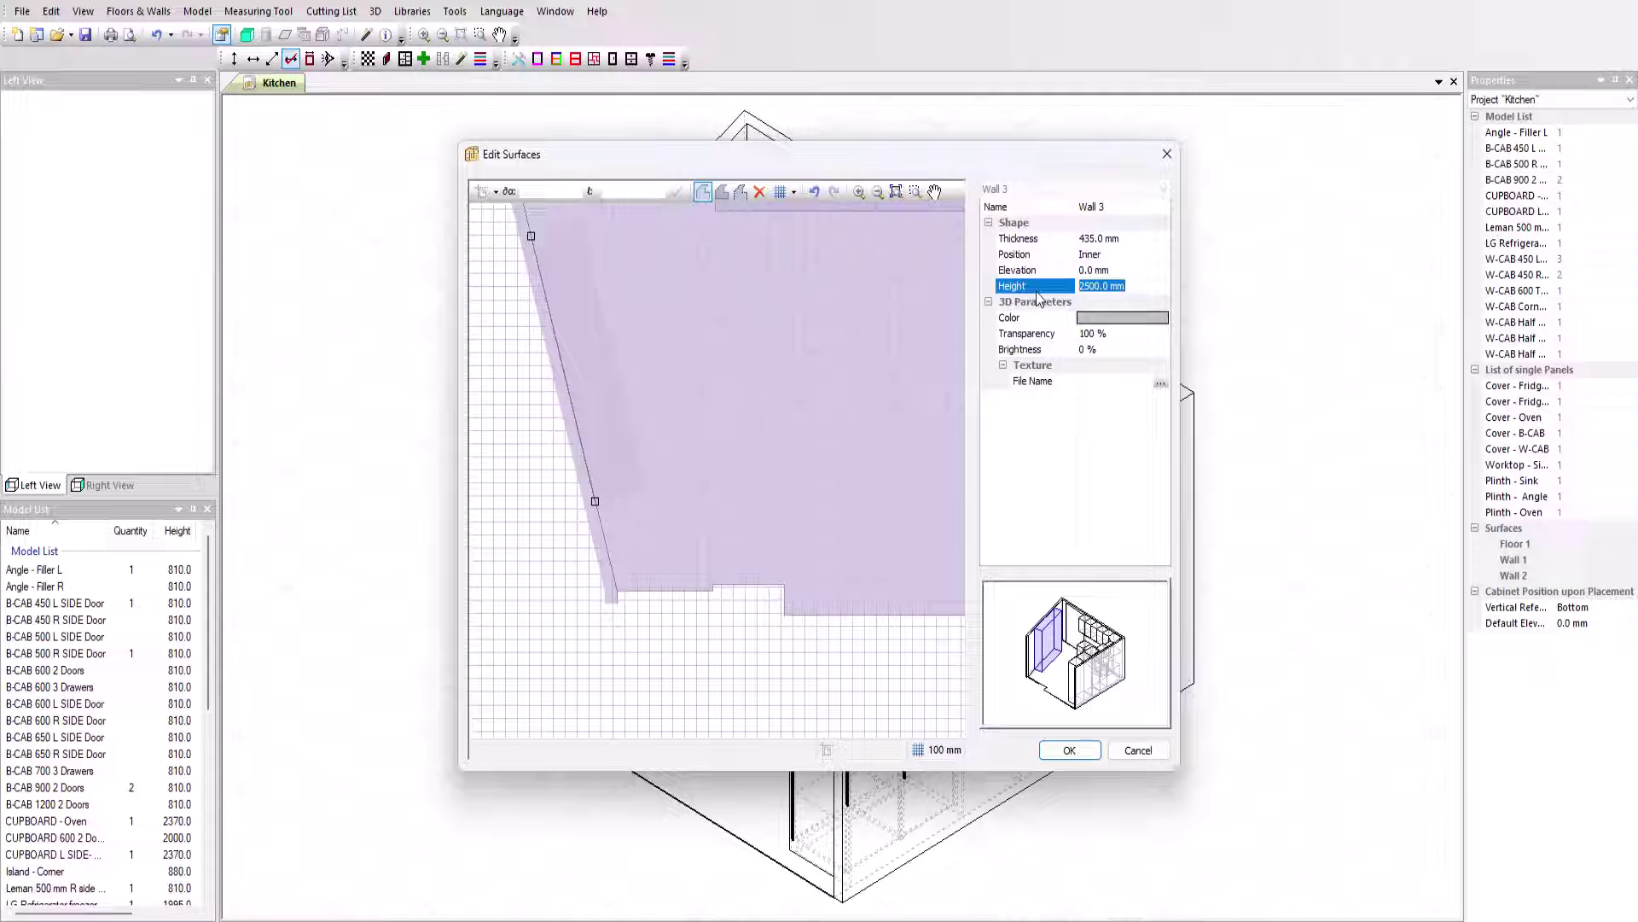
type("80")
key("Return")
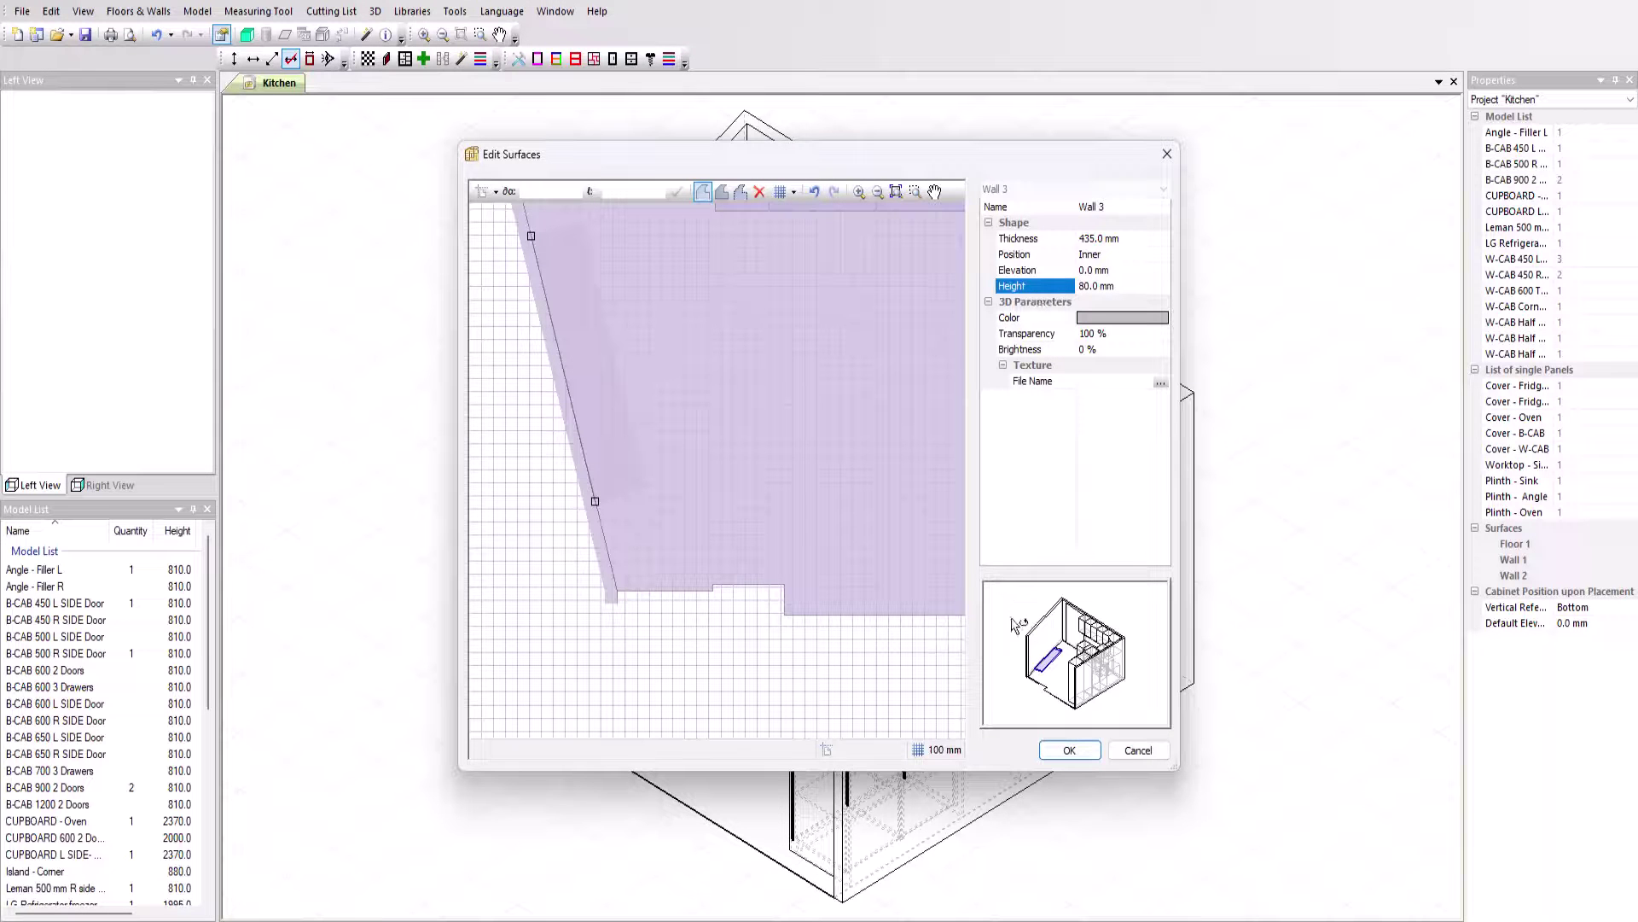
- Confirm the wall edits and place a B-CAB 700 2 Doors cabinet beside the low strip
left_click(1065, 750)
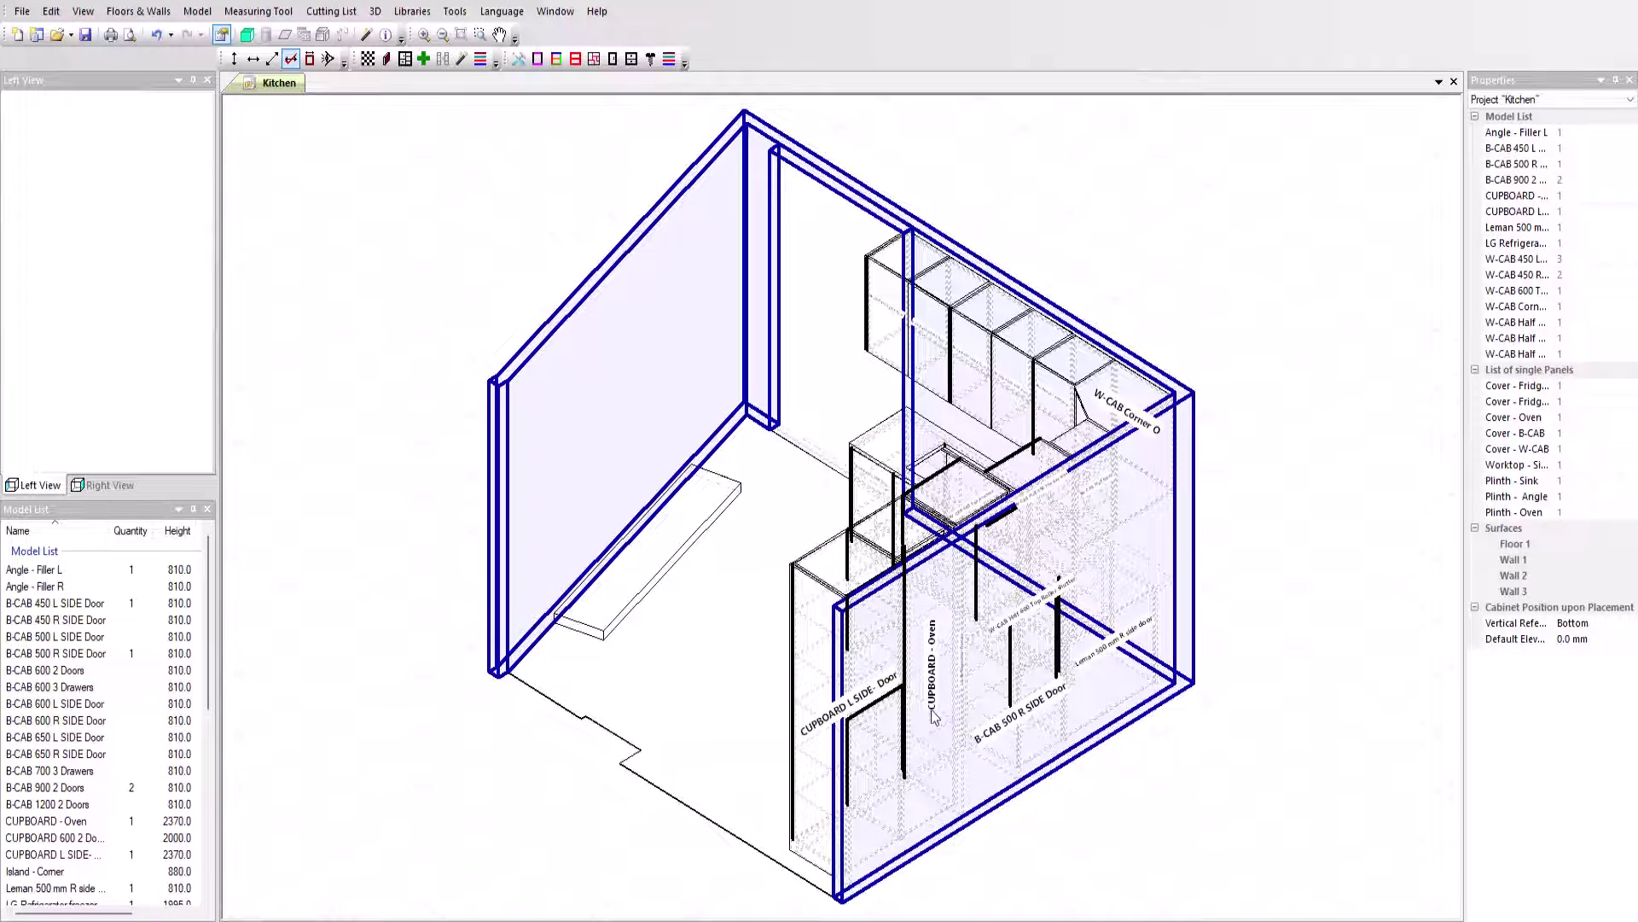
left_click(44, 771)
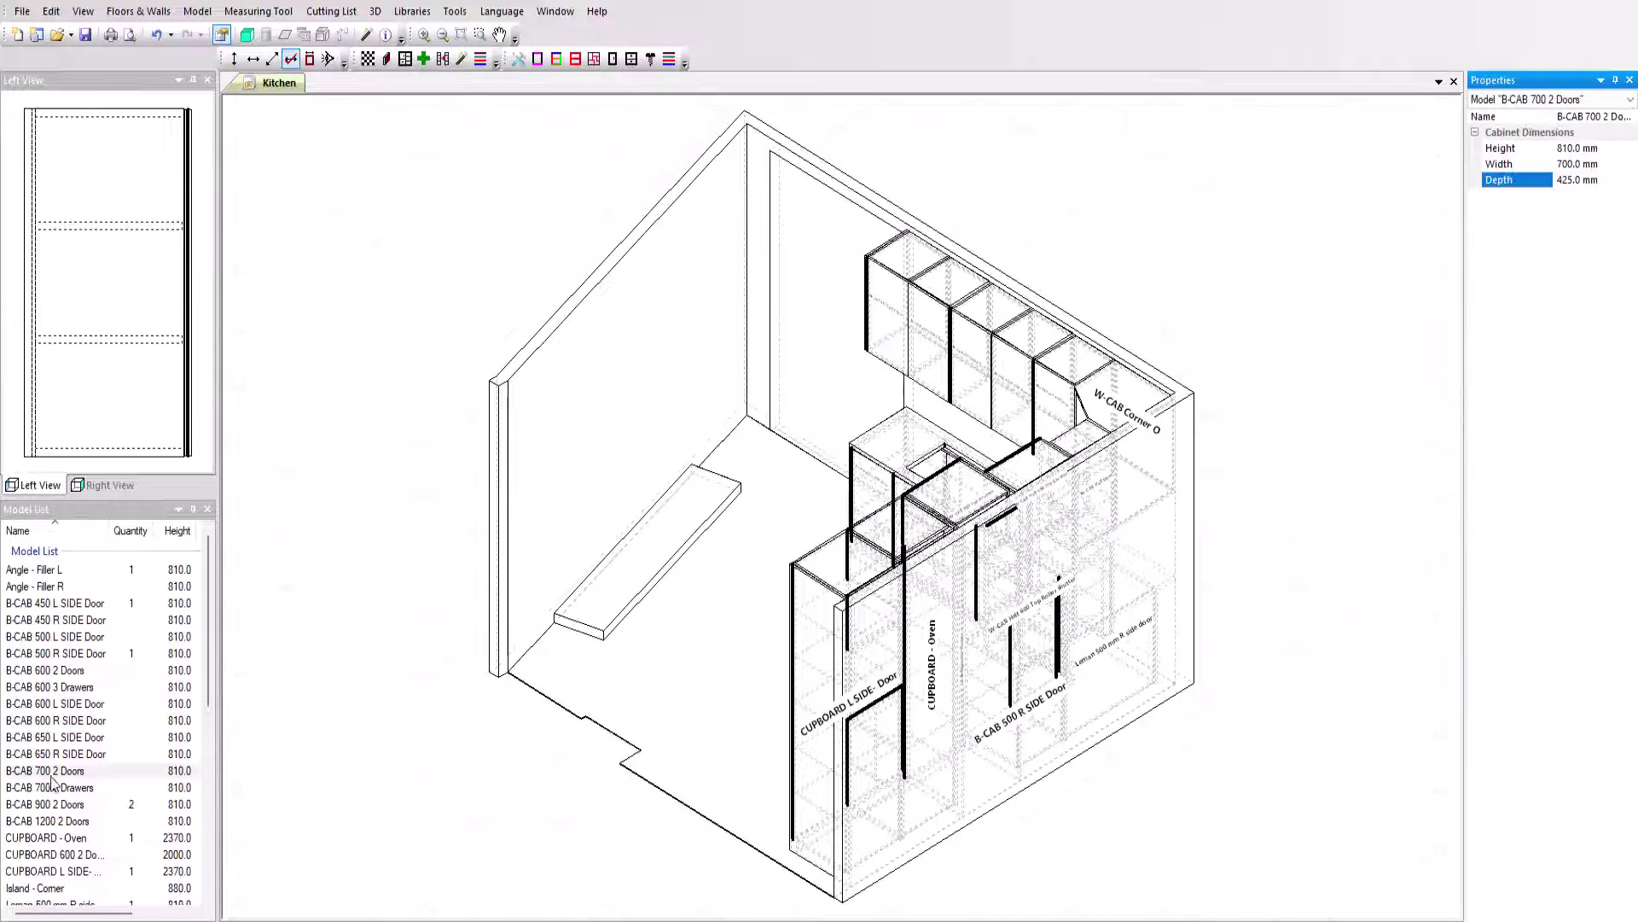
left_click_drag(43, 773, 621, 644)
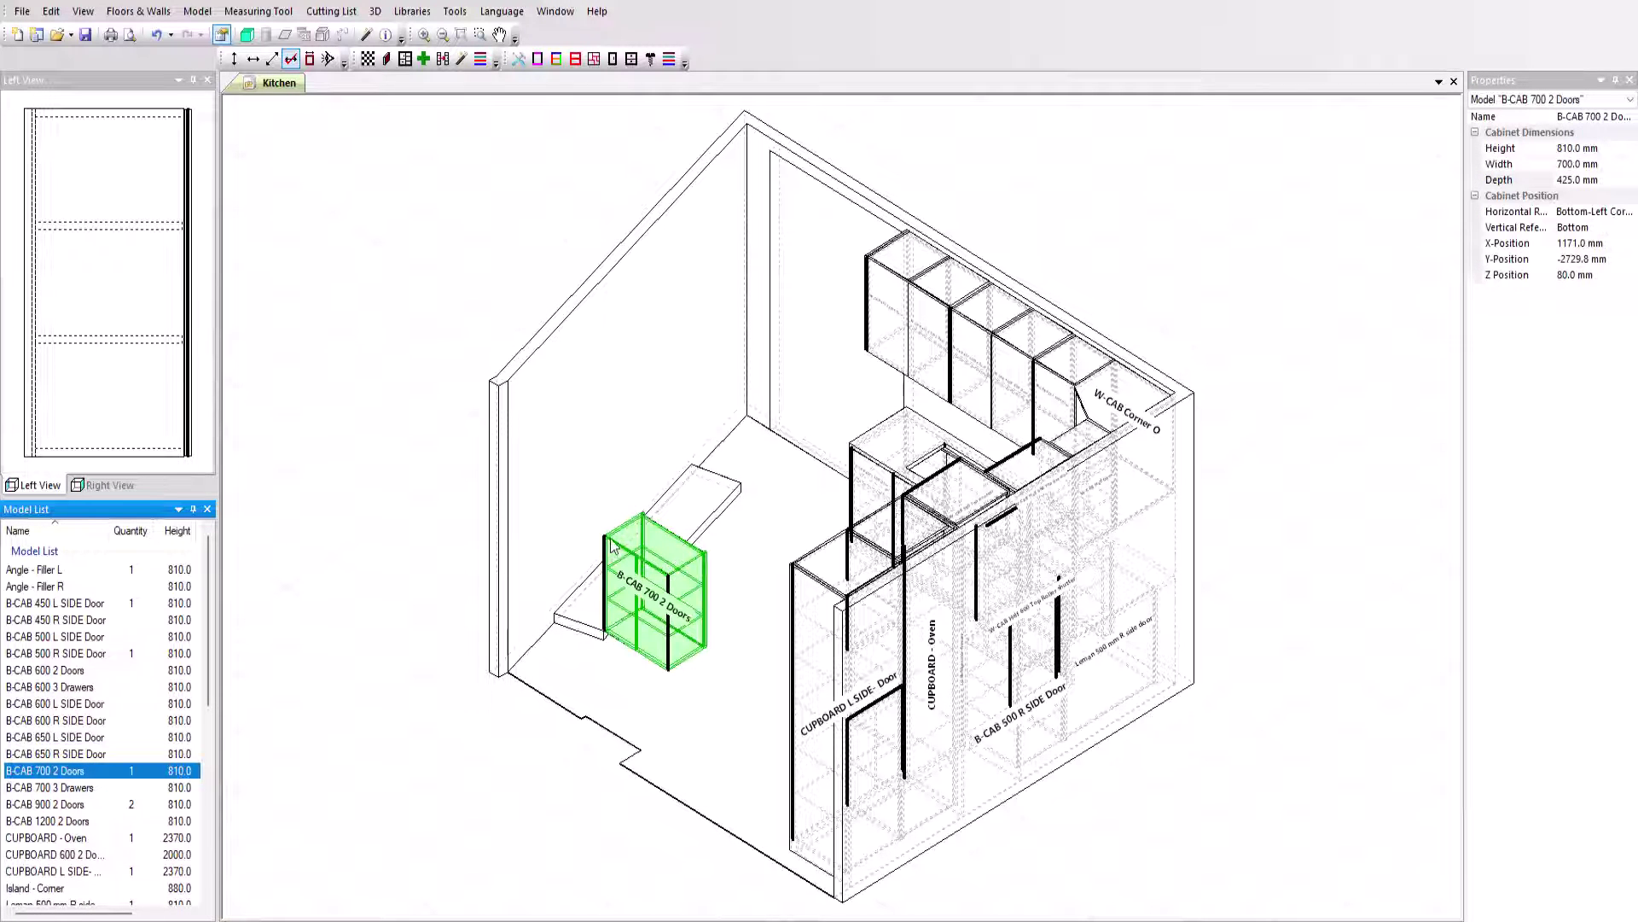
left_click_drag(611, 547, 679, 520)
left_click(359, 556)
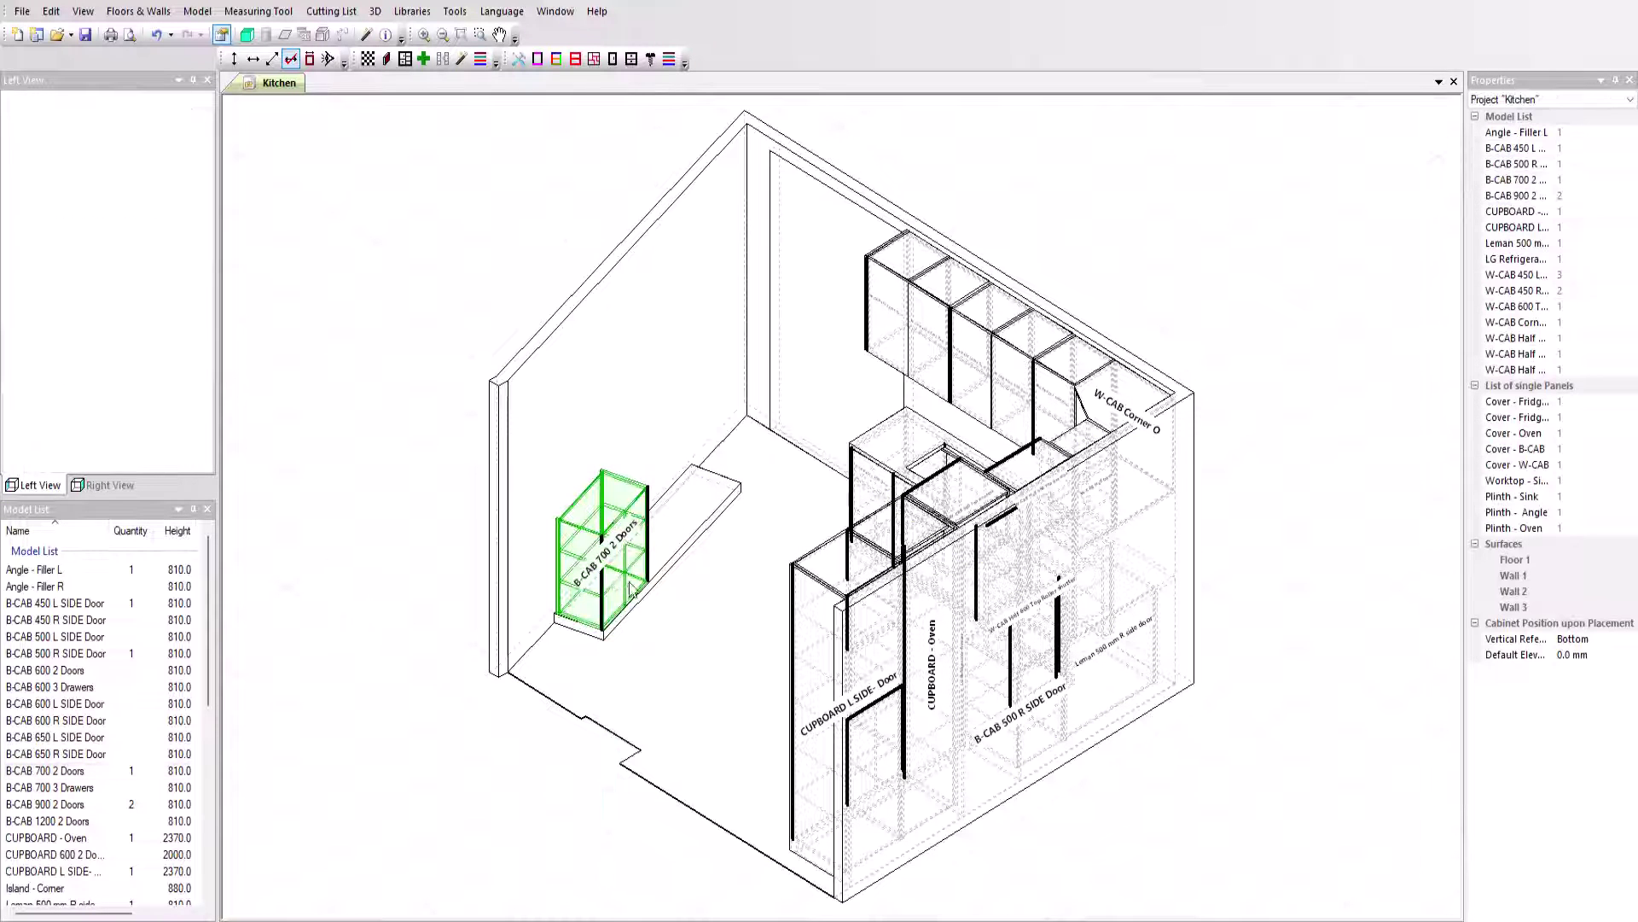
- Duplicate the B-CAB 700 2 Doors cabinet and move the copy alongside the original
left_click(629, 585)
right_click(629, 586)
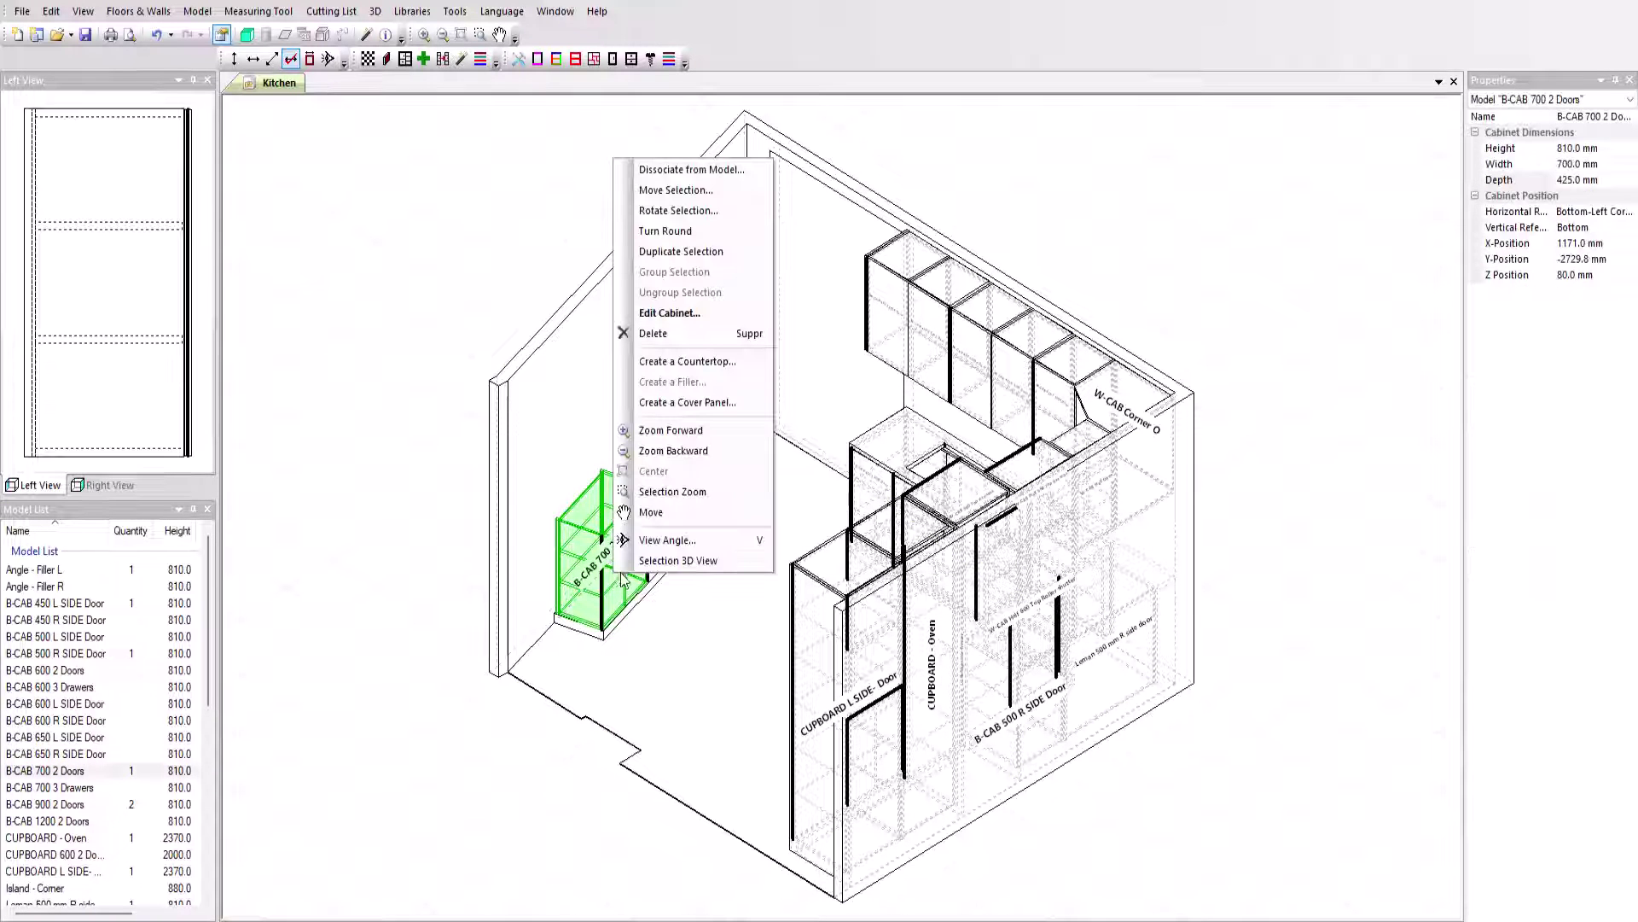
left_click(681, 251)
scroll(642, 656, "up", 3)
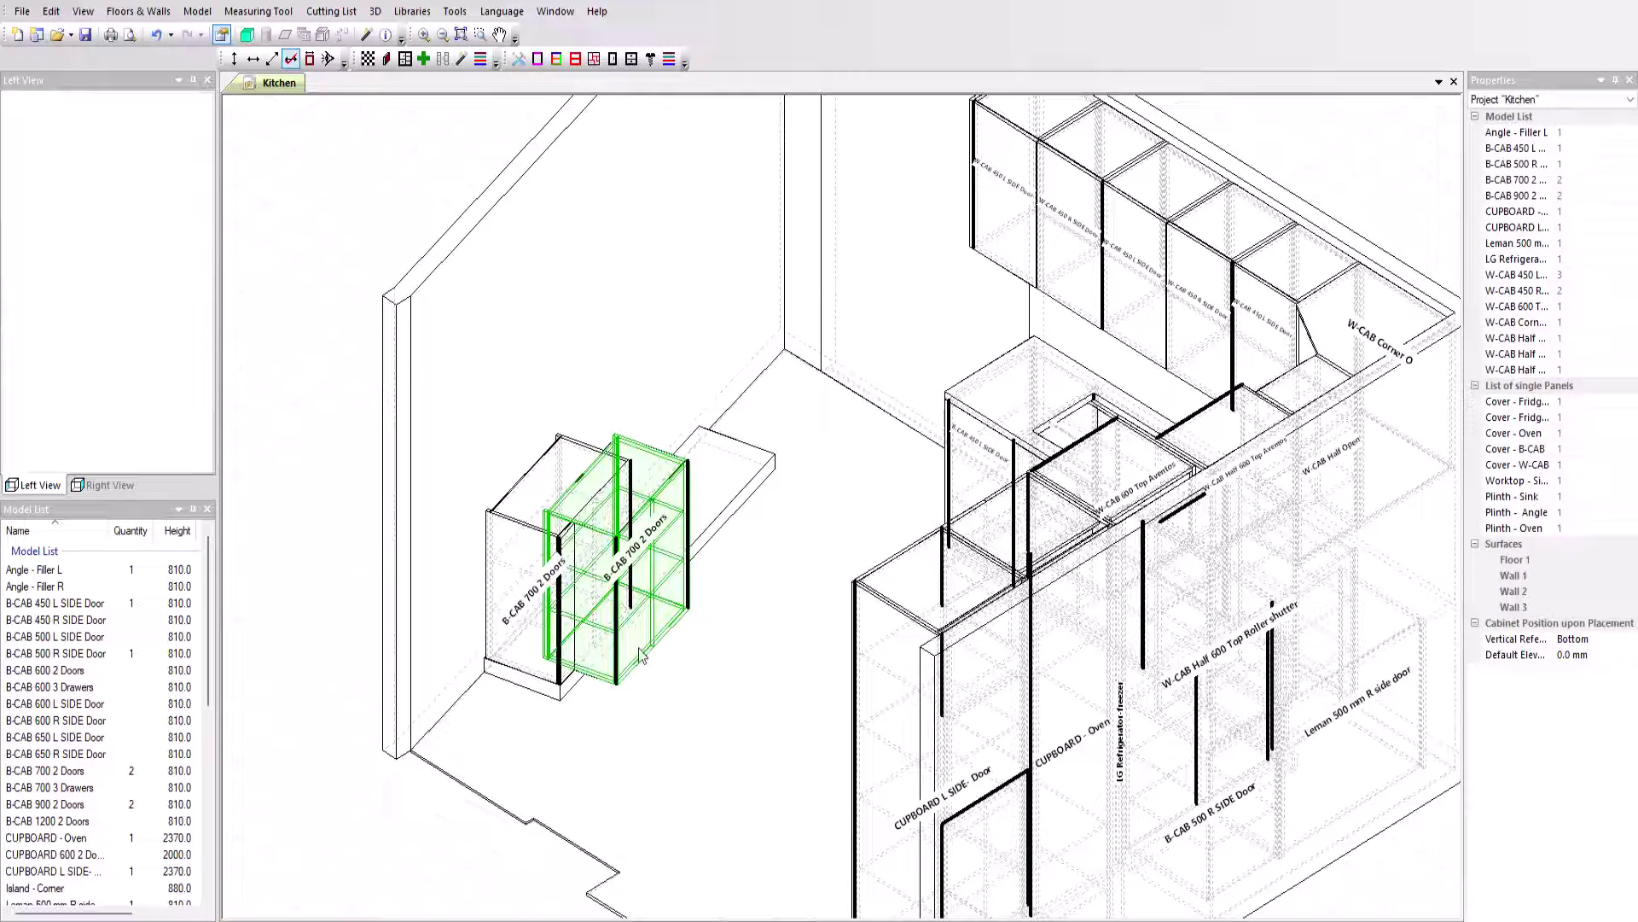
left_click_drag(641, 655, 674, 588)
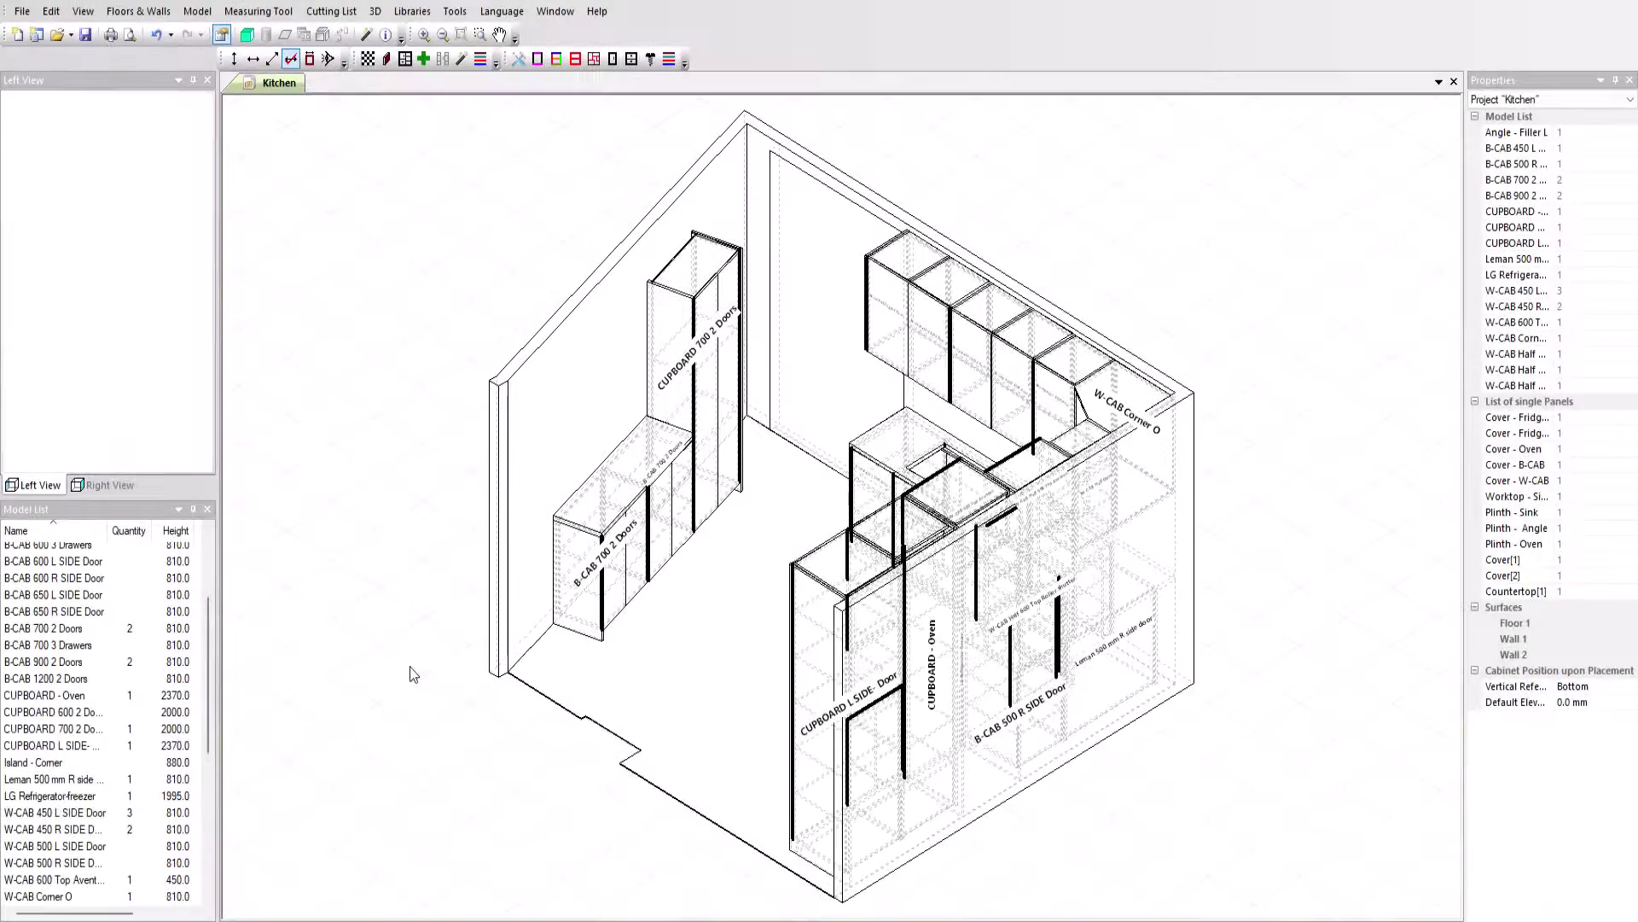
- Switch to the top-down plan view and drop a B-CAB 700 3 Drawers cabinet into the top-right corner
left_click(327, 58)
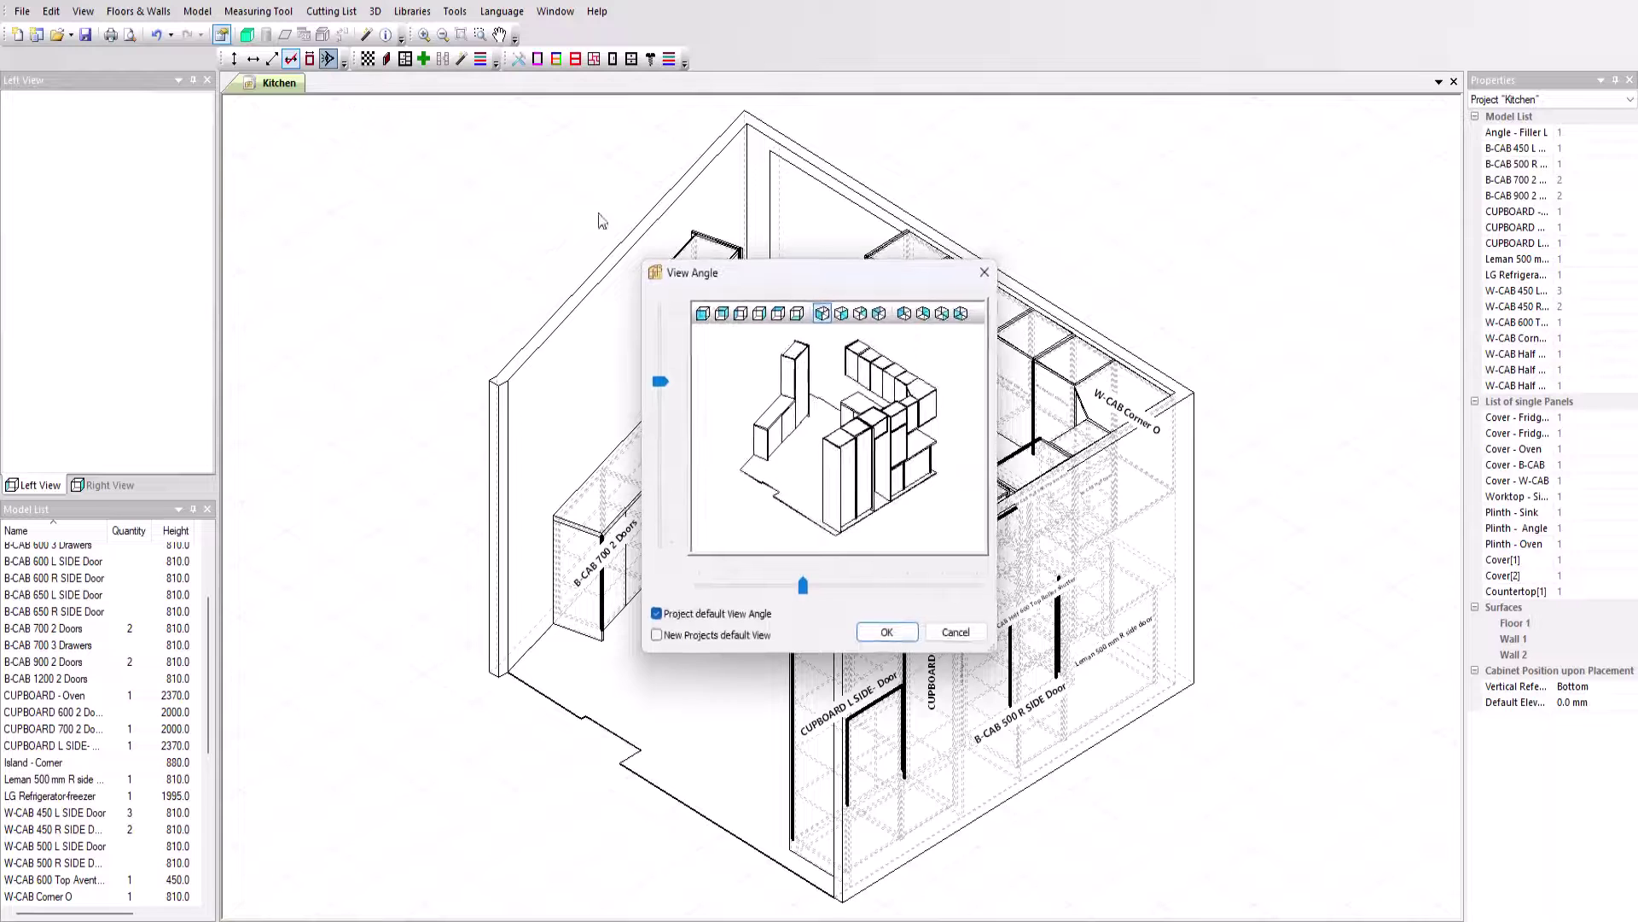
left_click(778, 314)
left_click(886, 632)
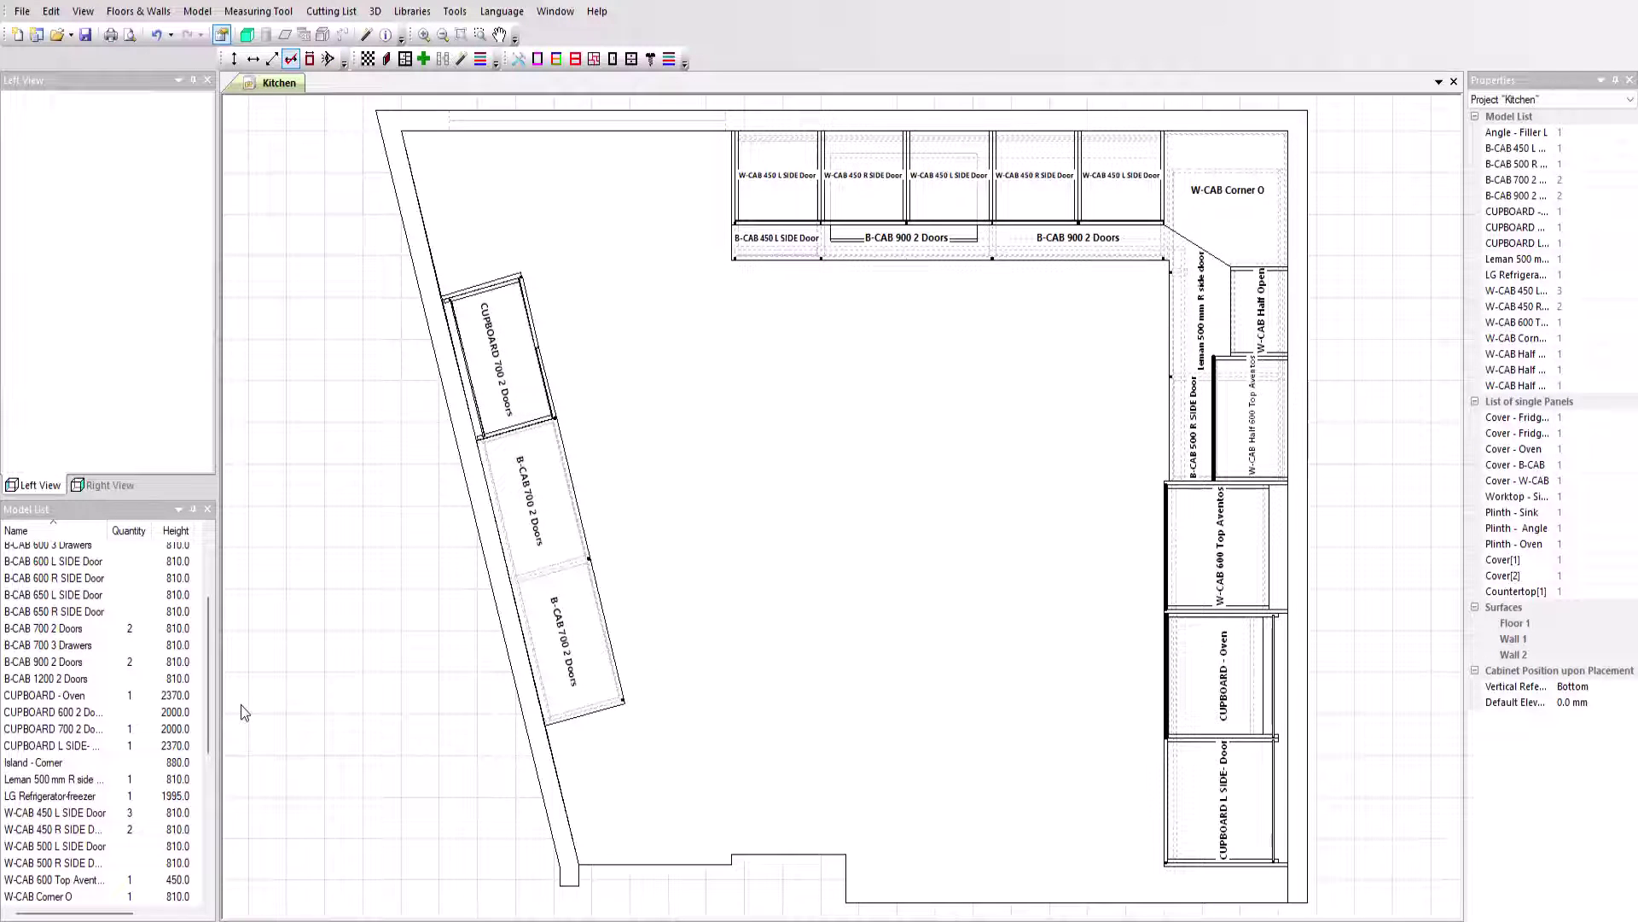
left_click_drag(61, 651, 1277, 182)
- Move the B-CAB 700 3 Drawers cabinet by X -1381 mm and Y -1360 mm into the room centre
right_click(1277, 183)
left_click(1318, 213)
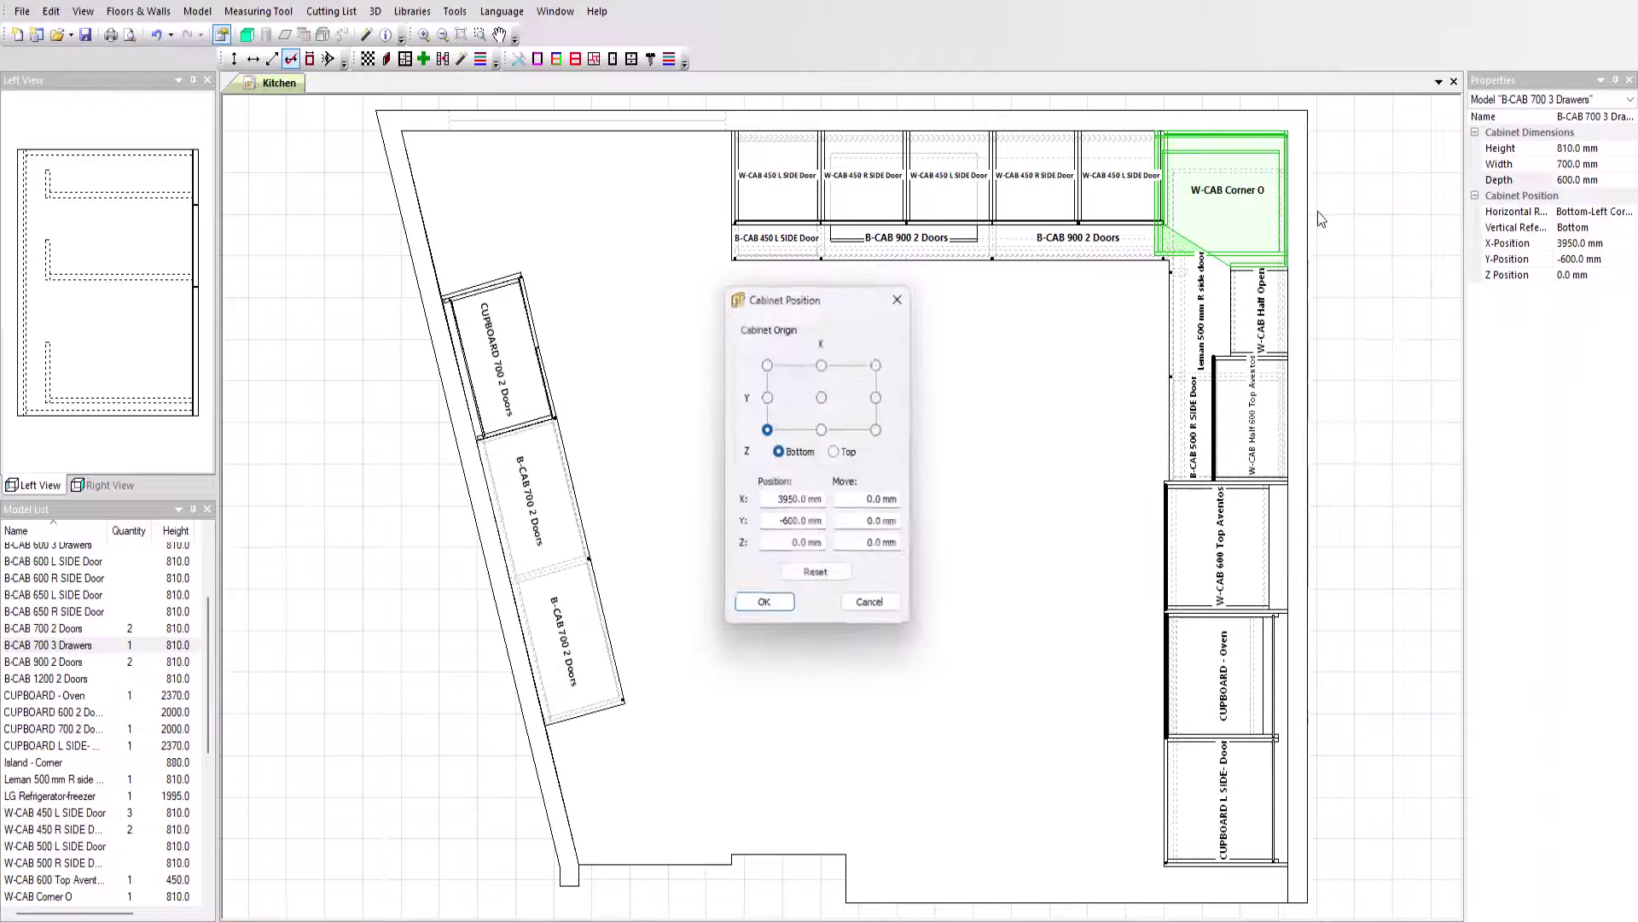
left_click(853, 503)
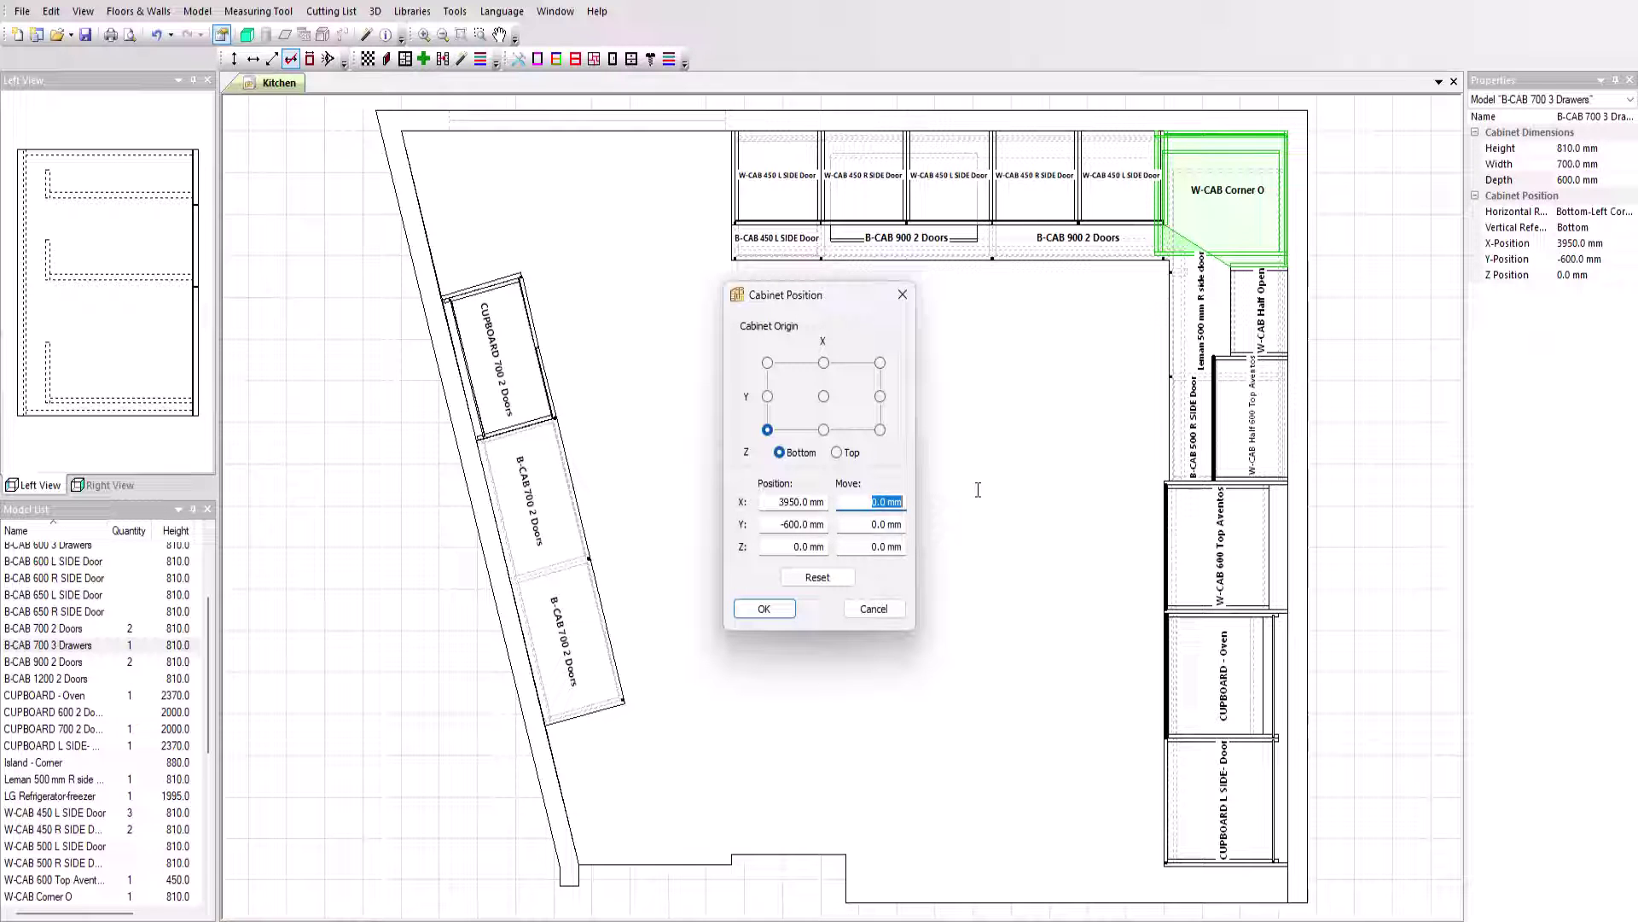
type("-1381")
key("Tab")
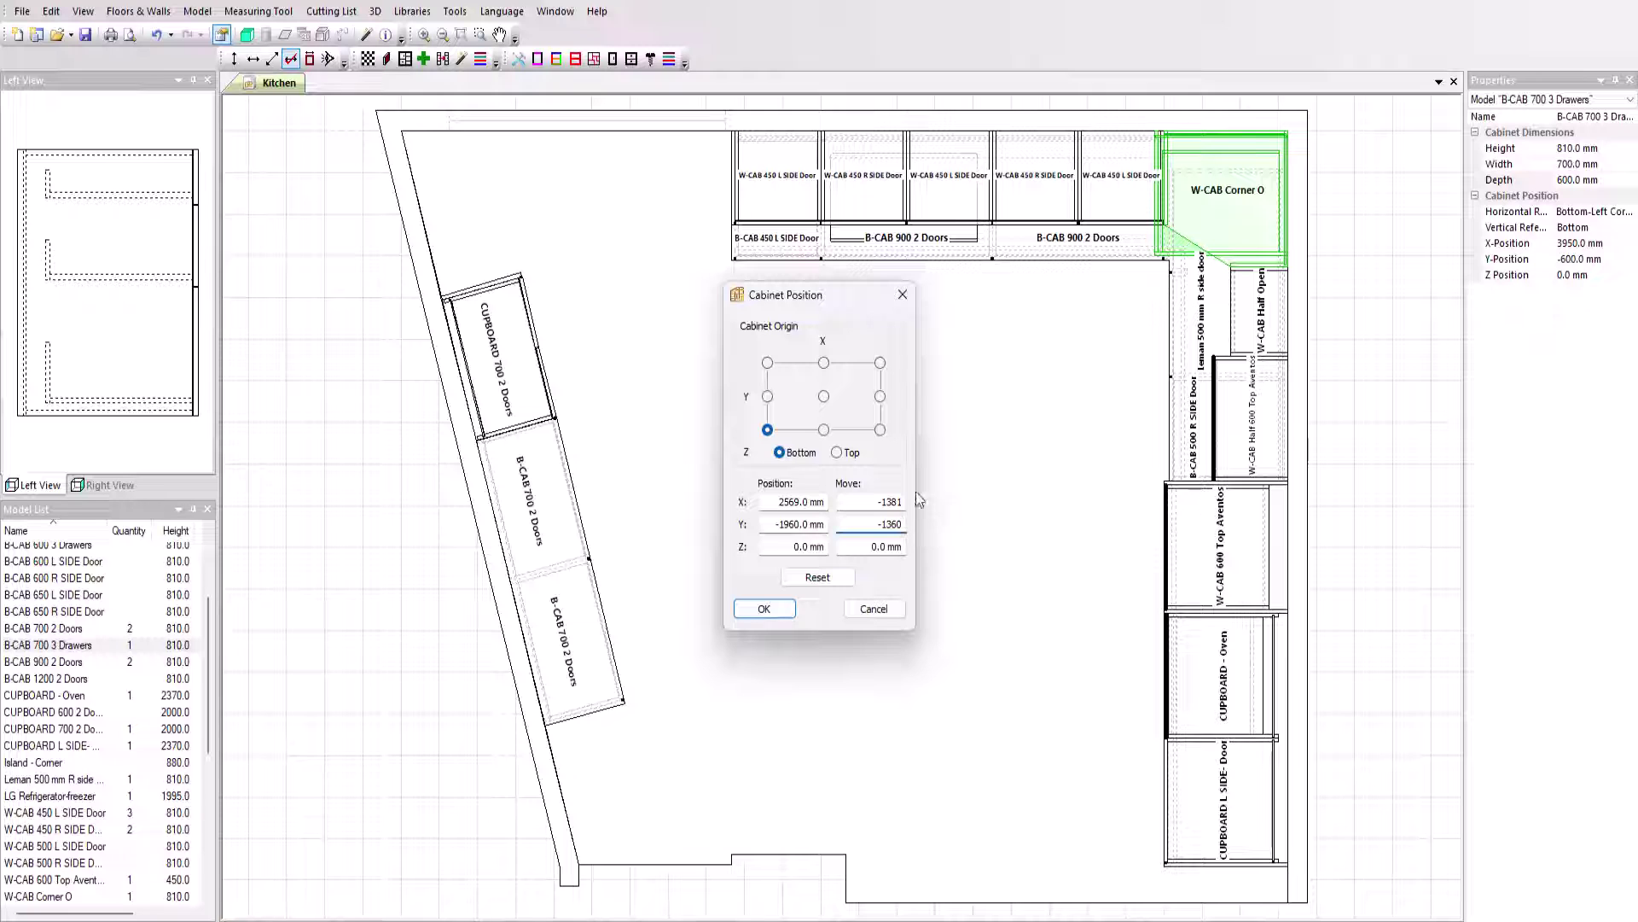
left_click(783, 608)
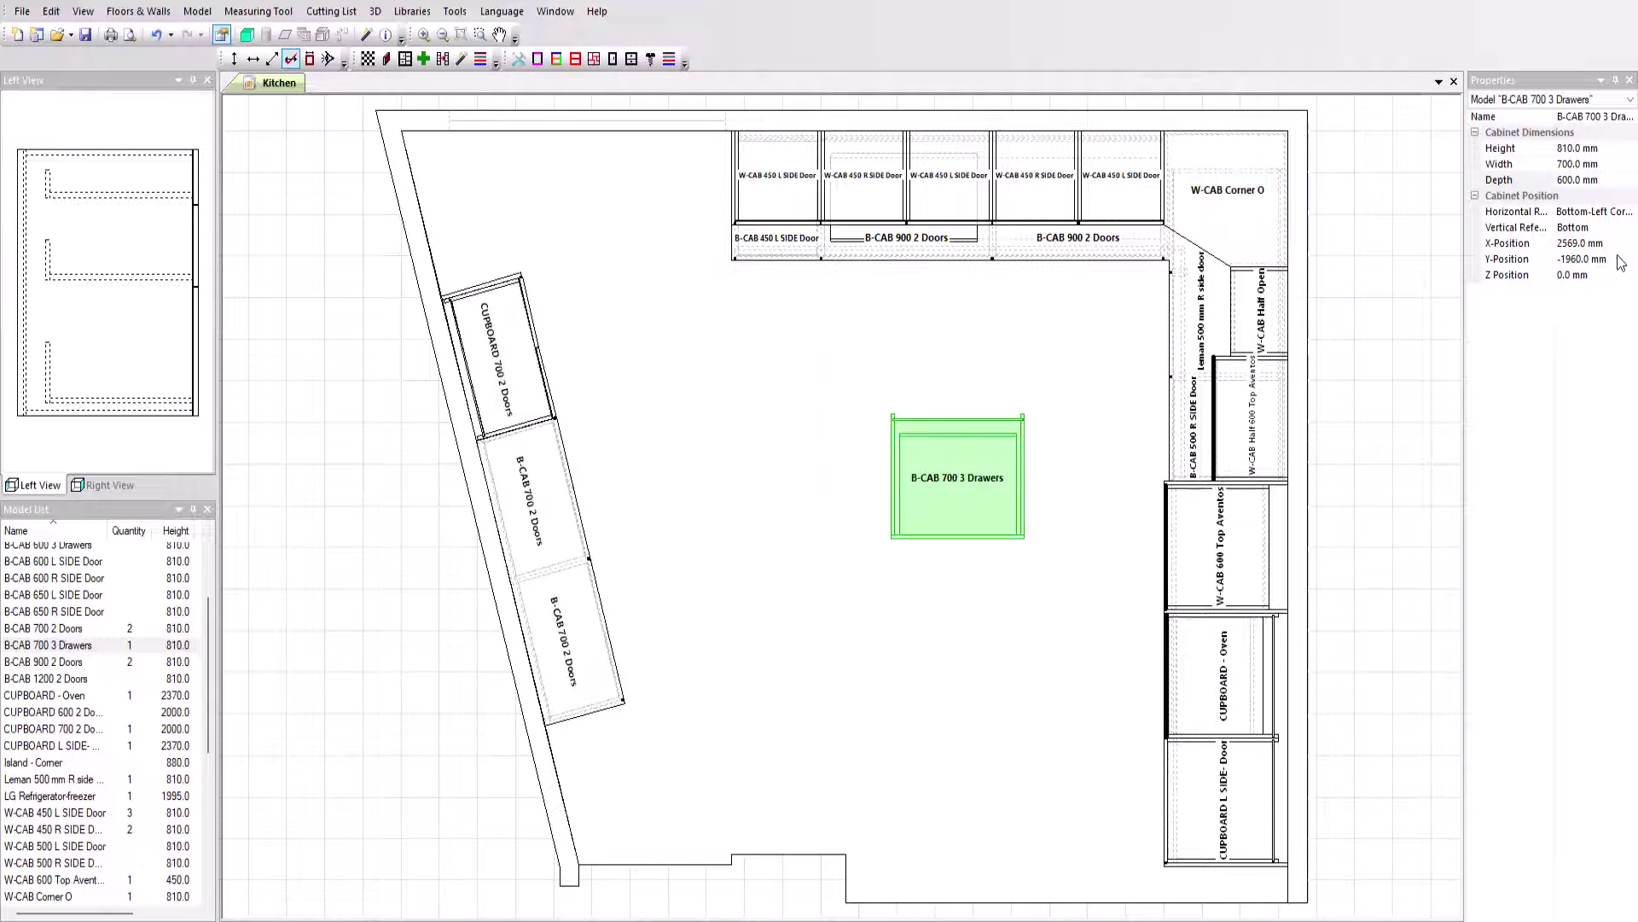
- Set the drawer cabinet's depth to 700 mm
left_click(1610, 177)
type("700")
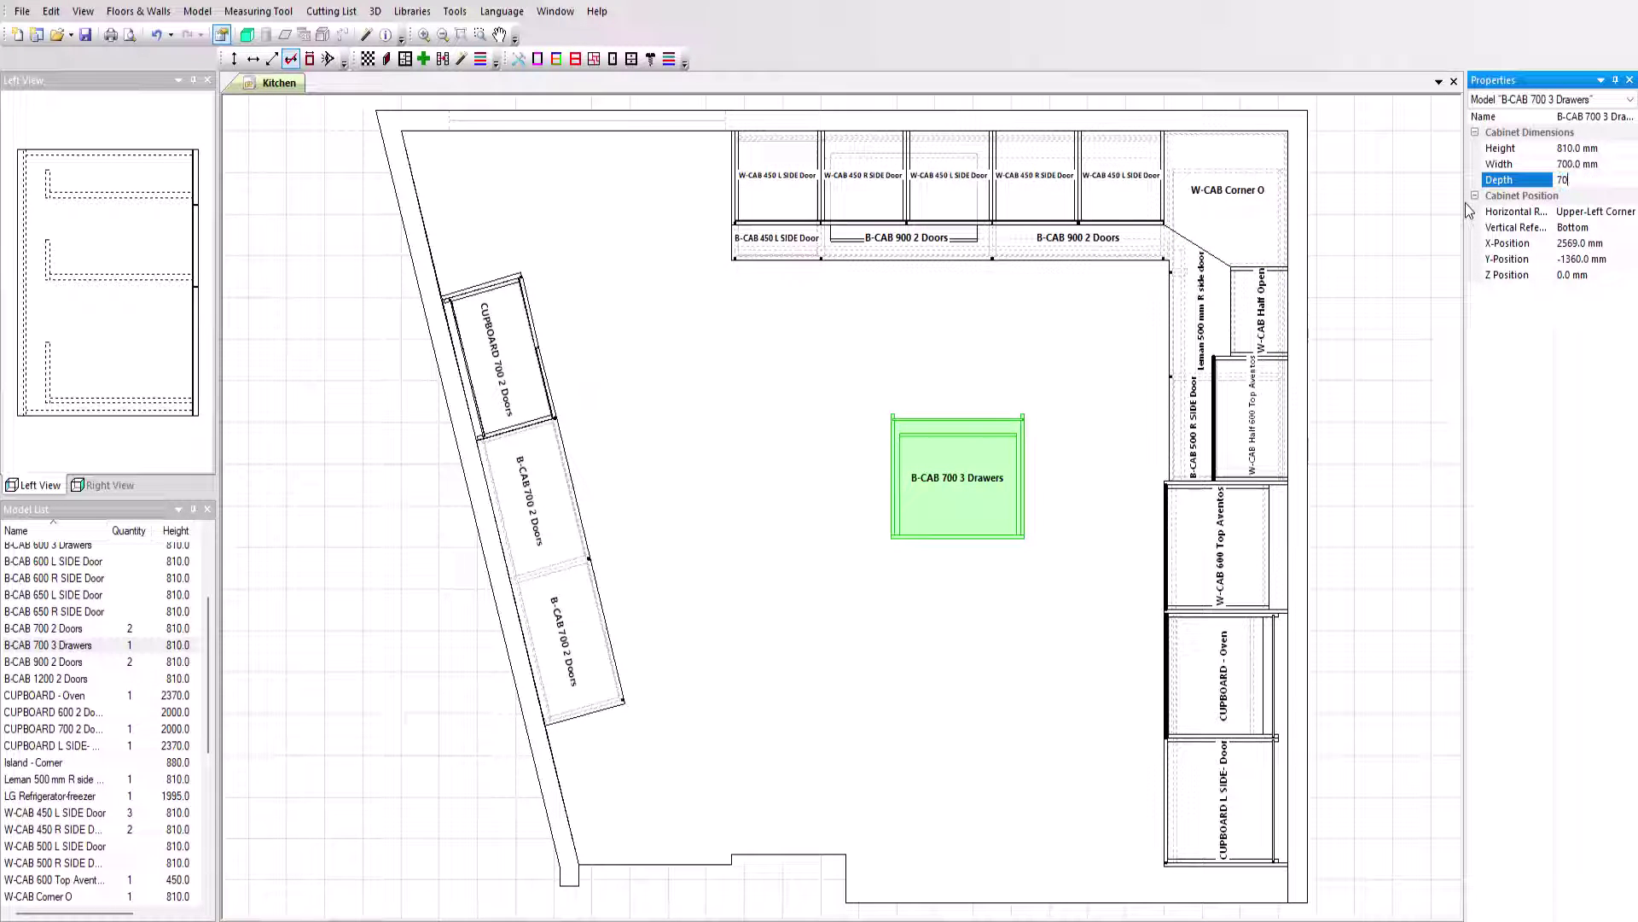
key("Return")
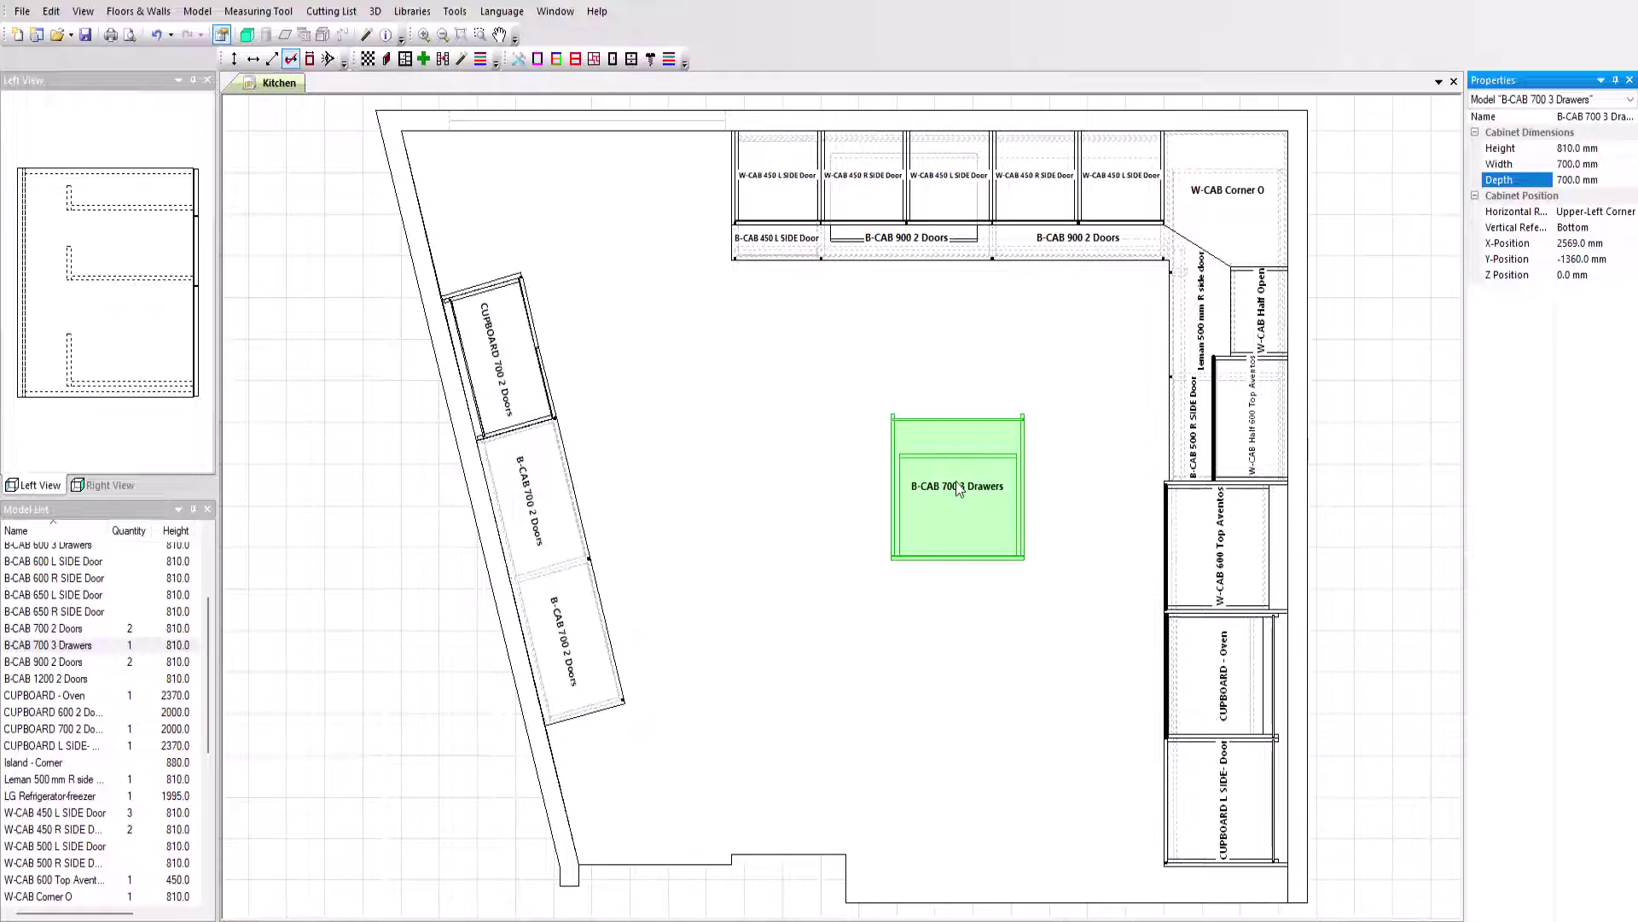
- Raise the four island cabinets to a Z position of 80 mm
right_click(959, 488)
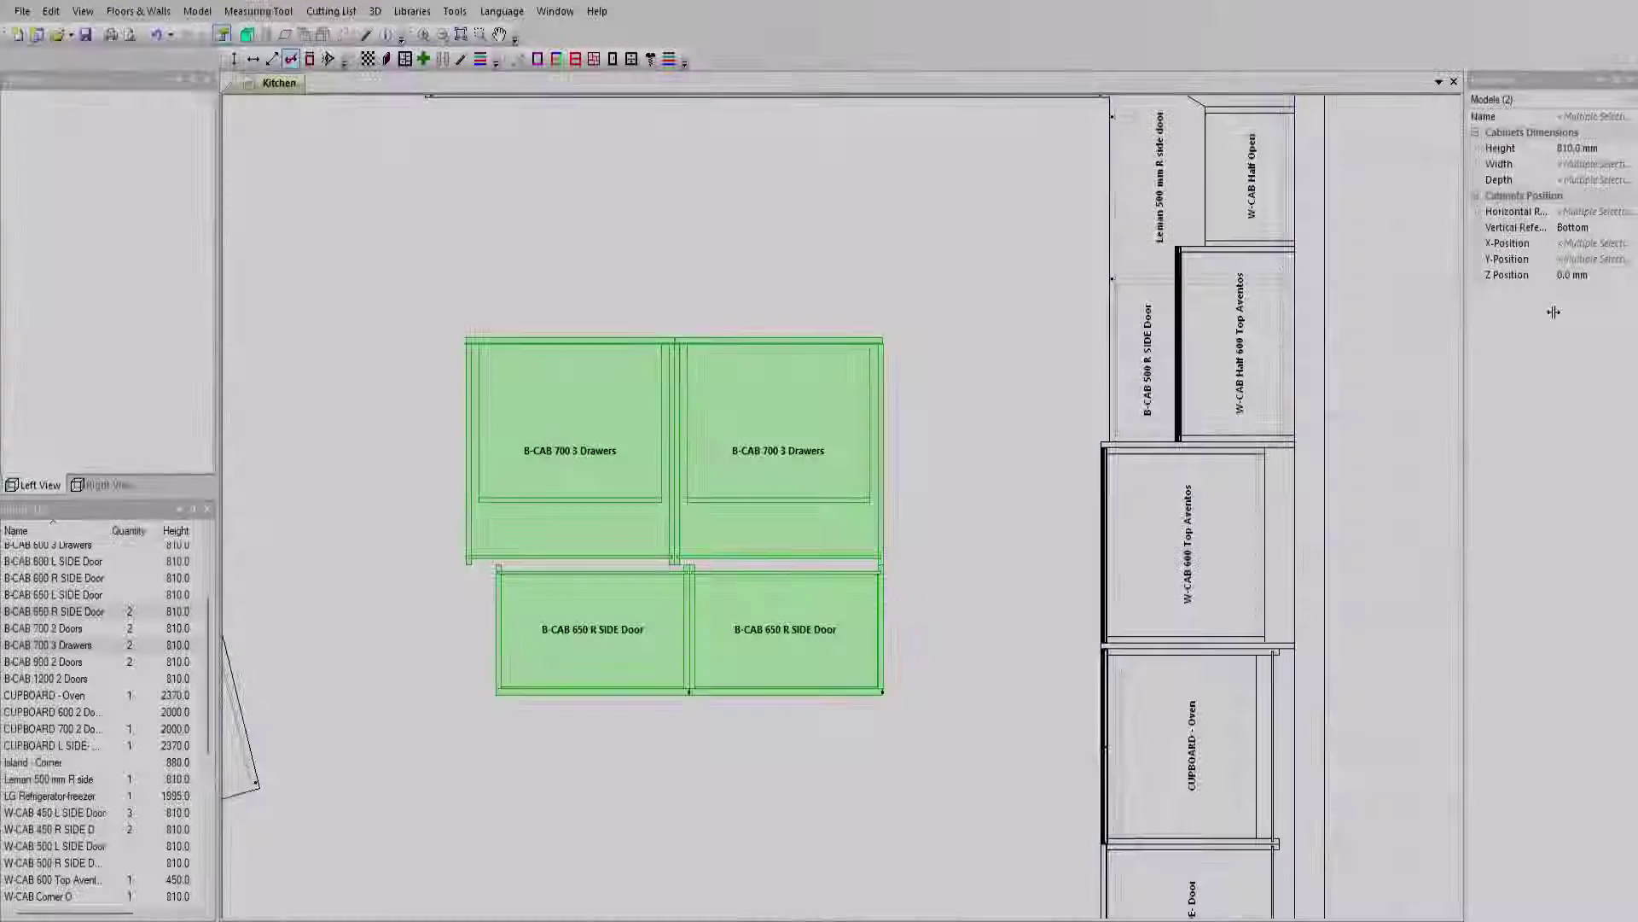
left_click(1509, 274)
type("80")
key("Return")
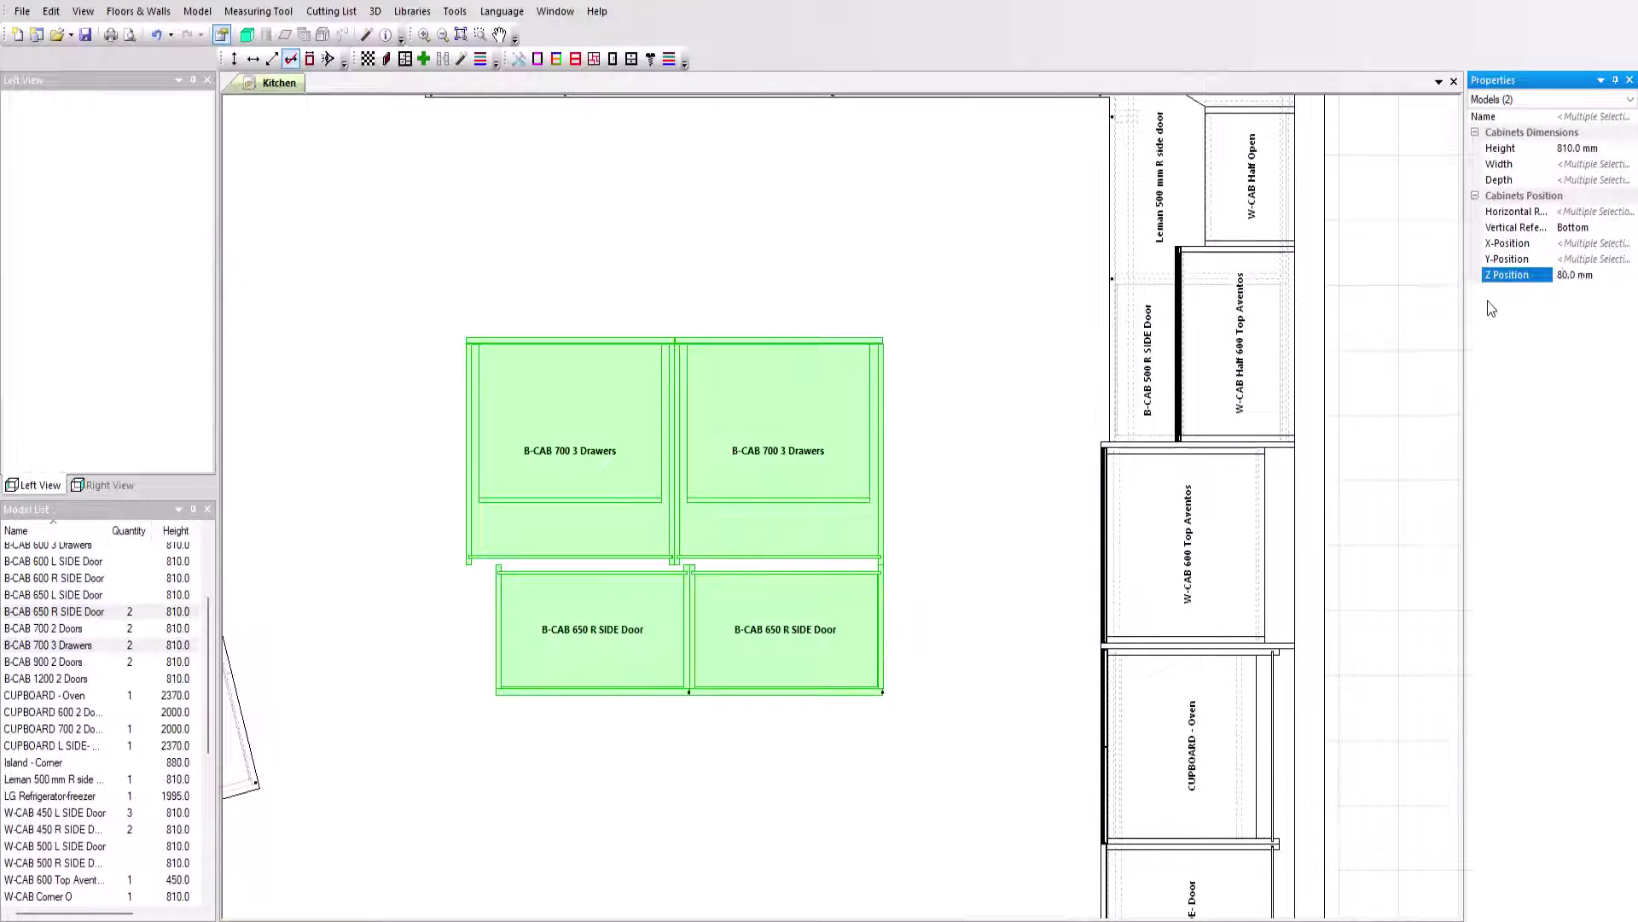
right_click(808, 464)
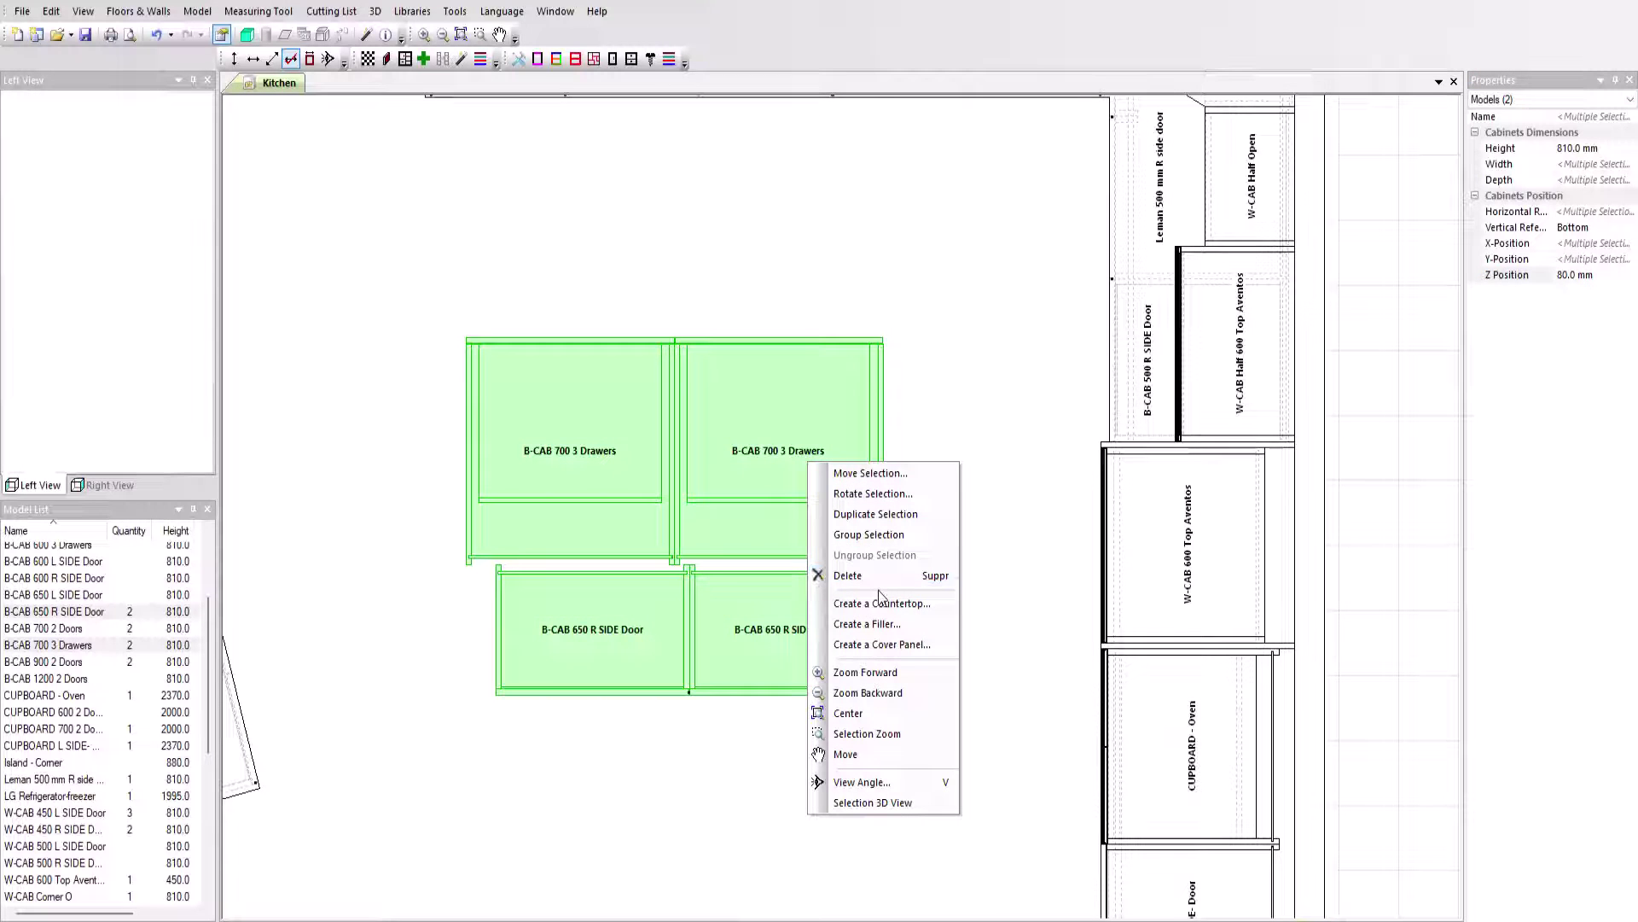
- Create cover panels for the island cabinets, stepping to the next surface
left_click(910, 646)
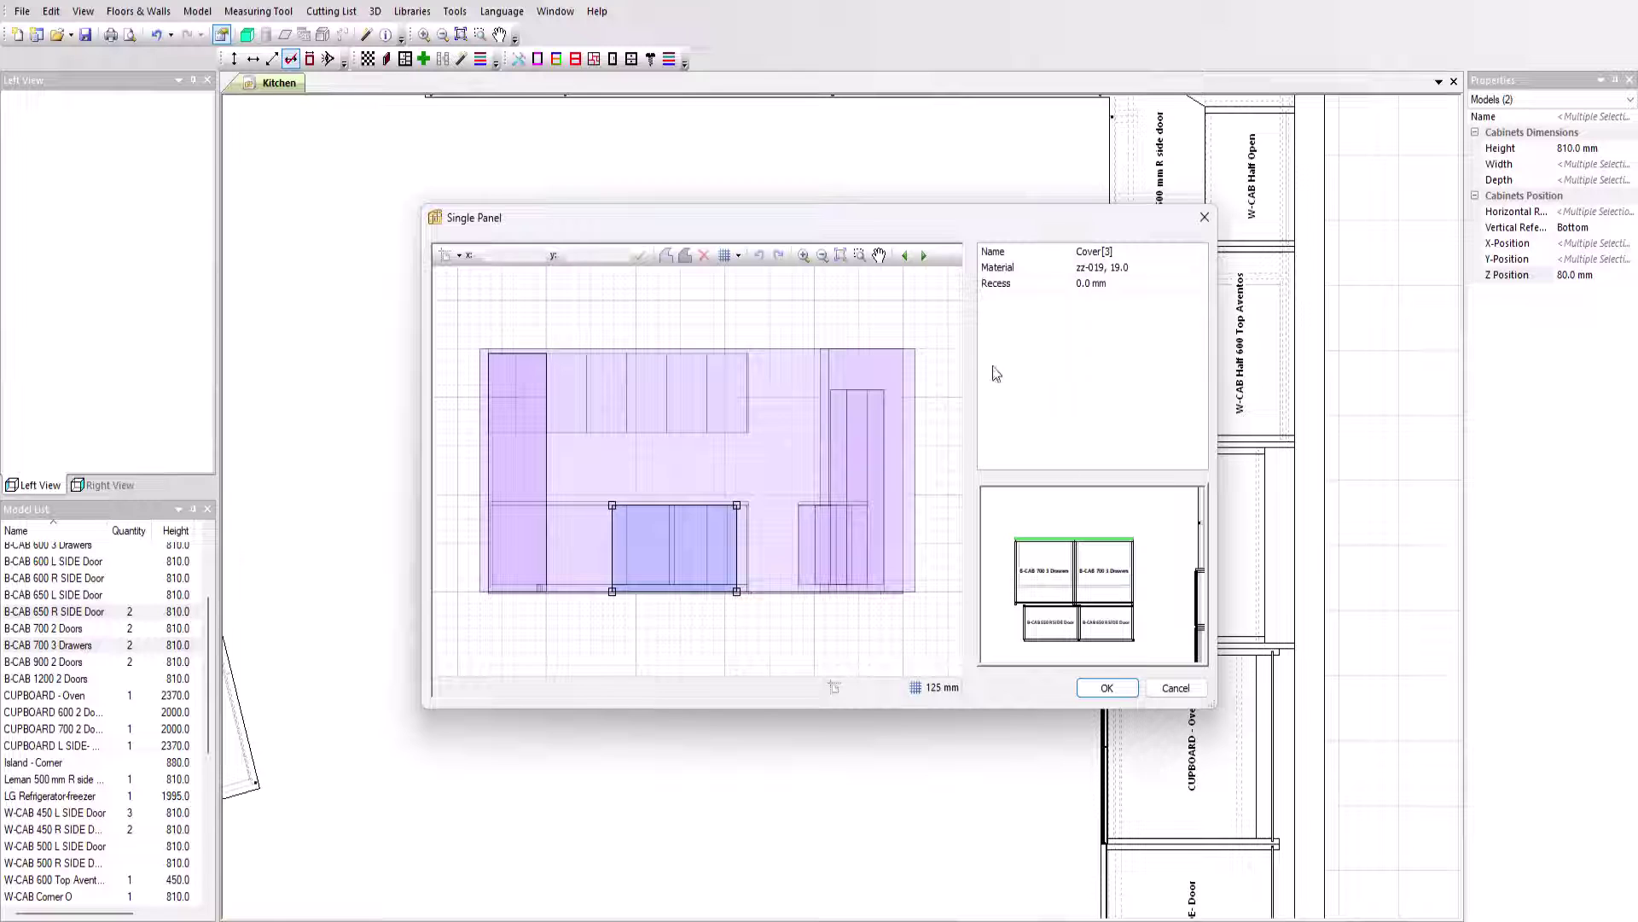
left_click(923, 255)
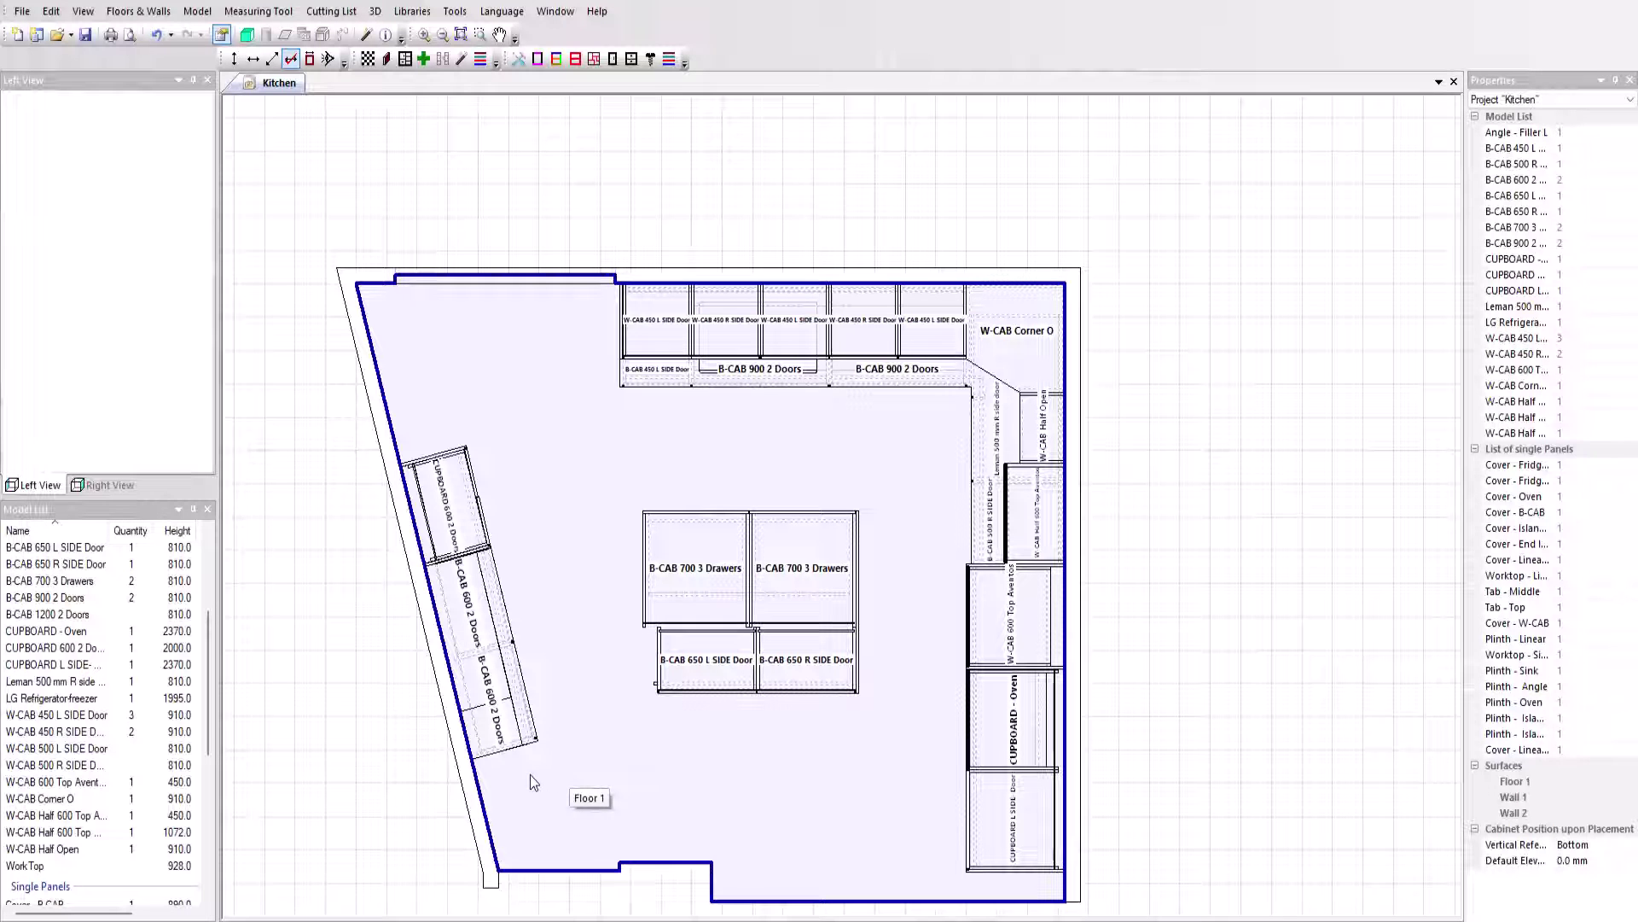
- Start a new Free Shape cabinet model using a nesting construction method
right_click(136, 753)
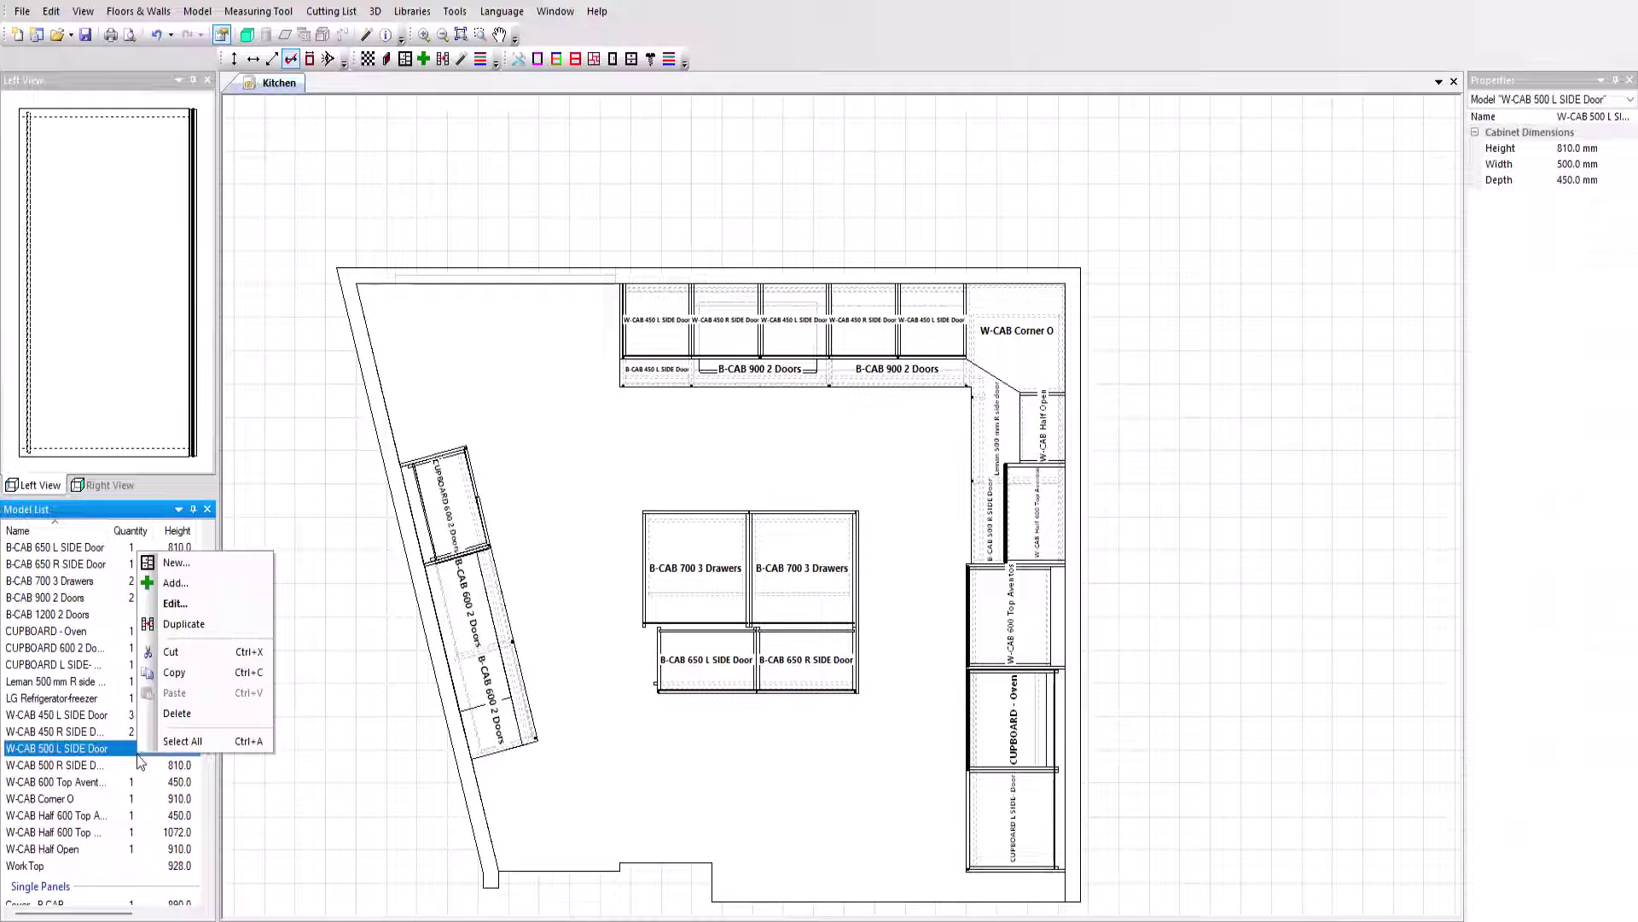
left_click(170, 565)
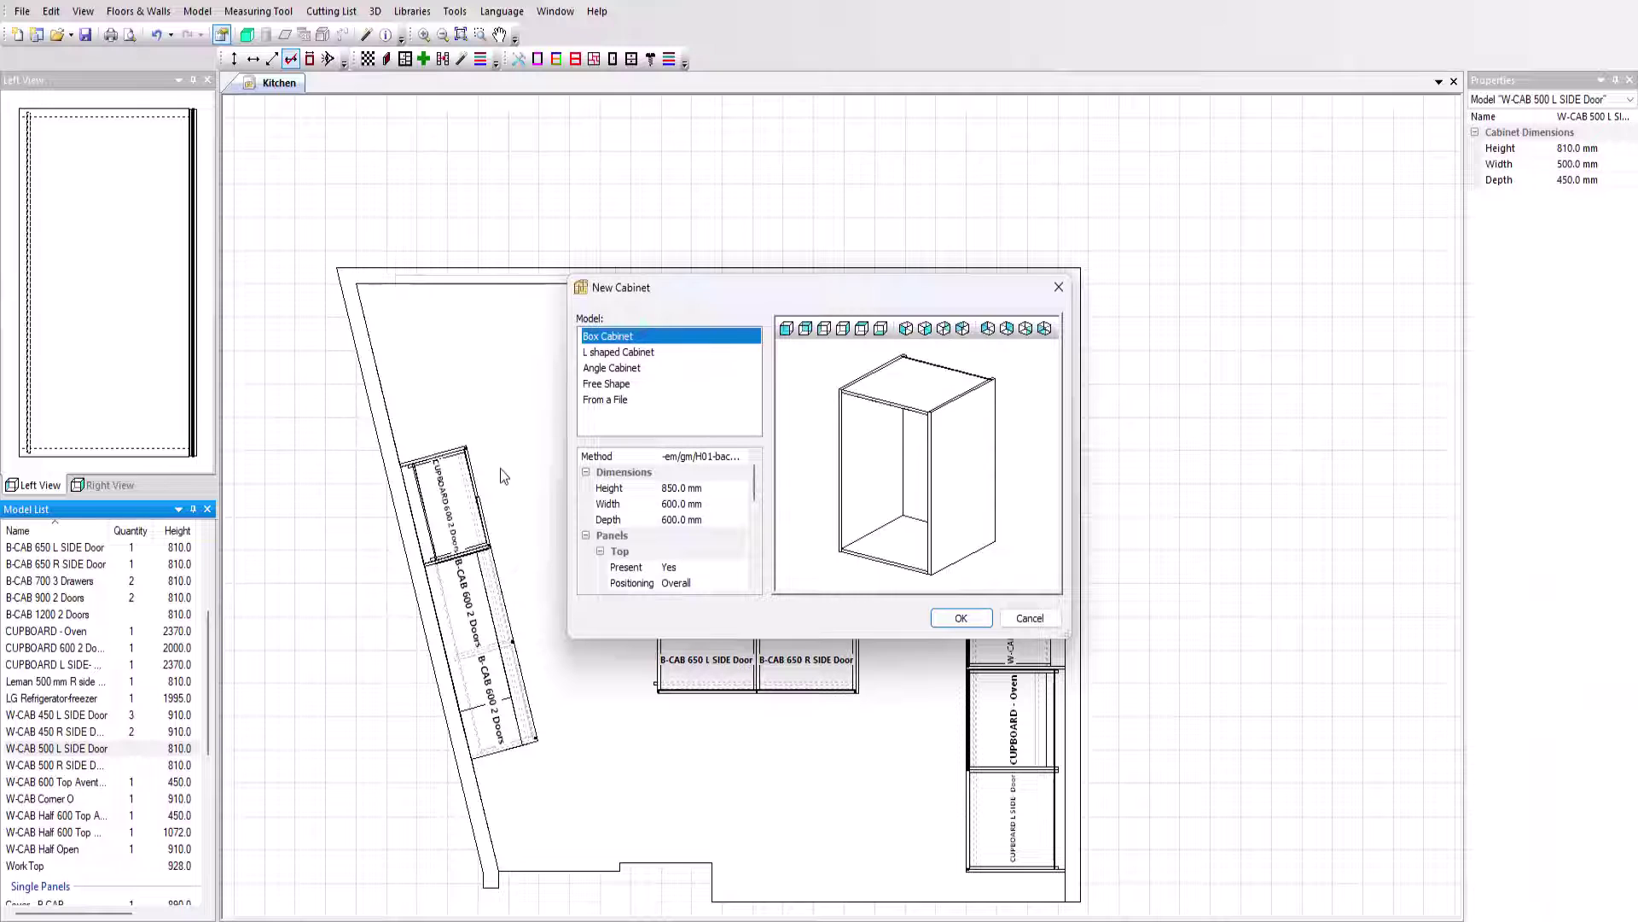
left_click(607, 384)
left_click(700, 456)
left_click(721, 458)
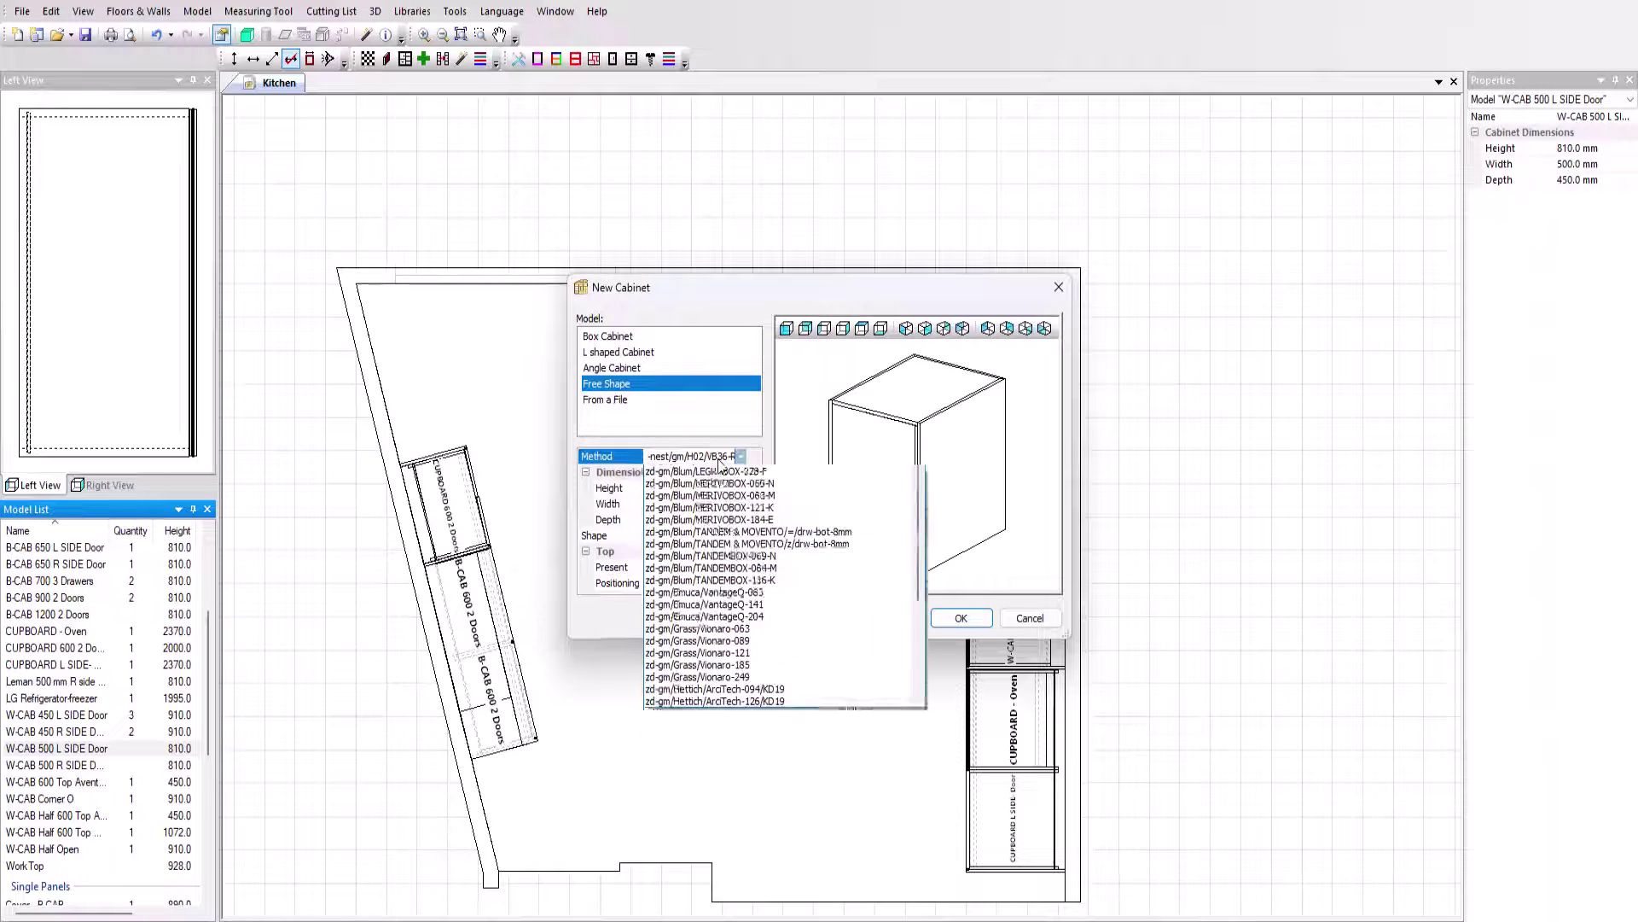
left_click(708, 483)
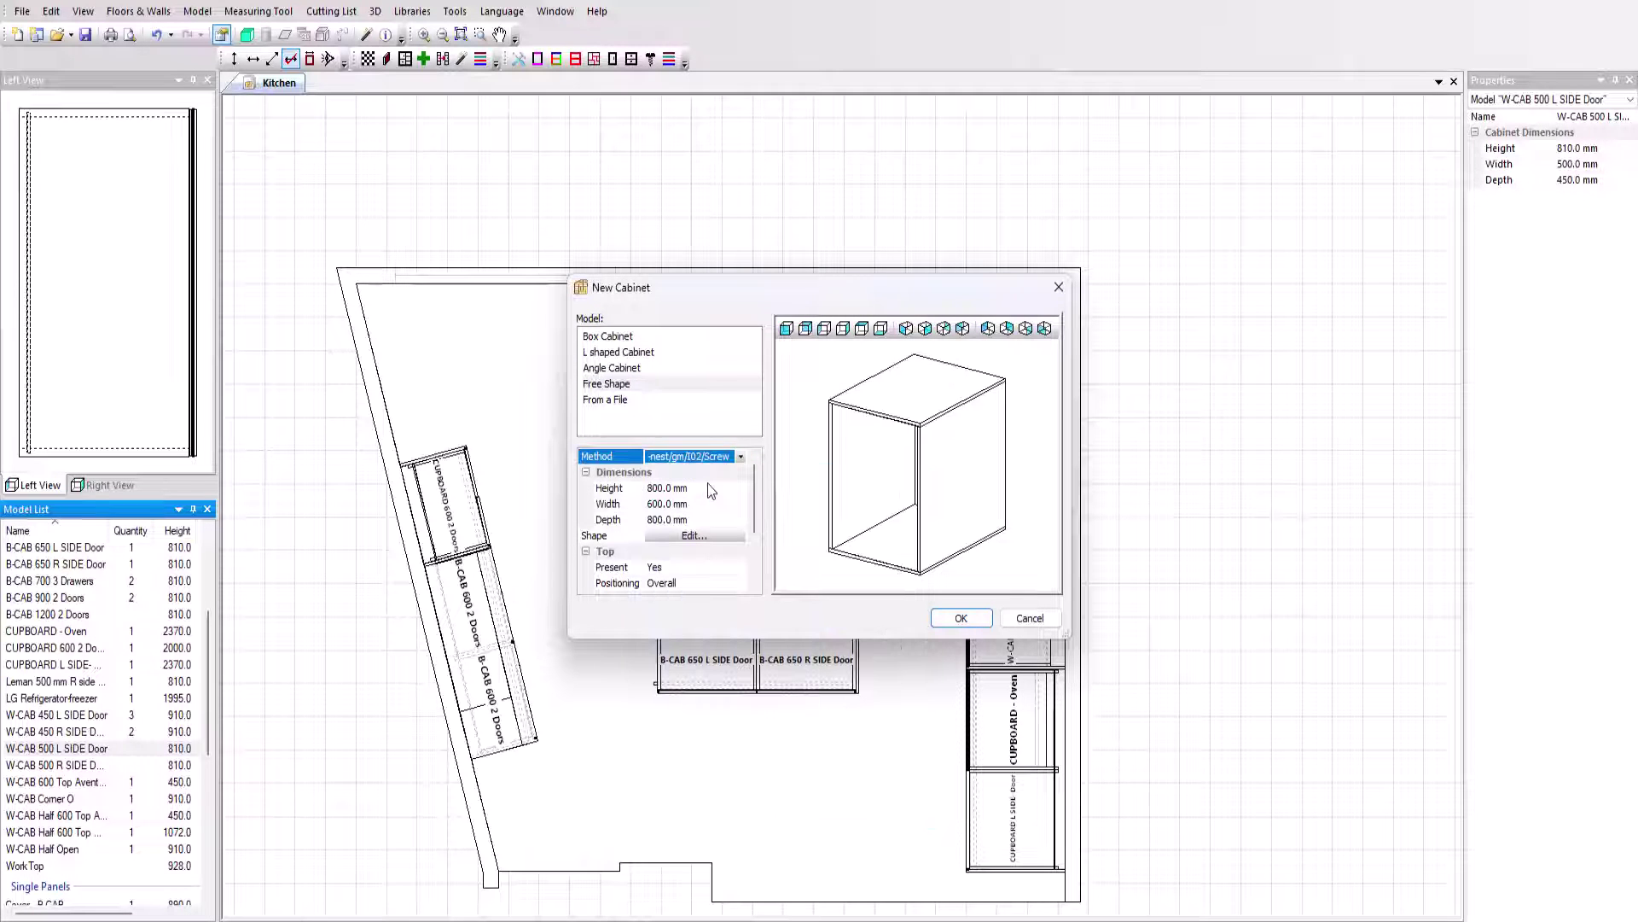
- Replace the default rectangular outline with the Corner Cabinet curve from Kitchen.dxf
double_click(700, 535)
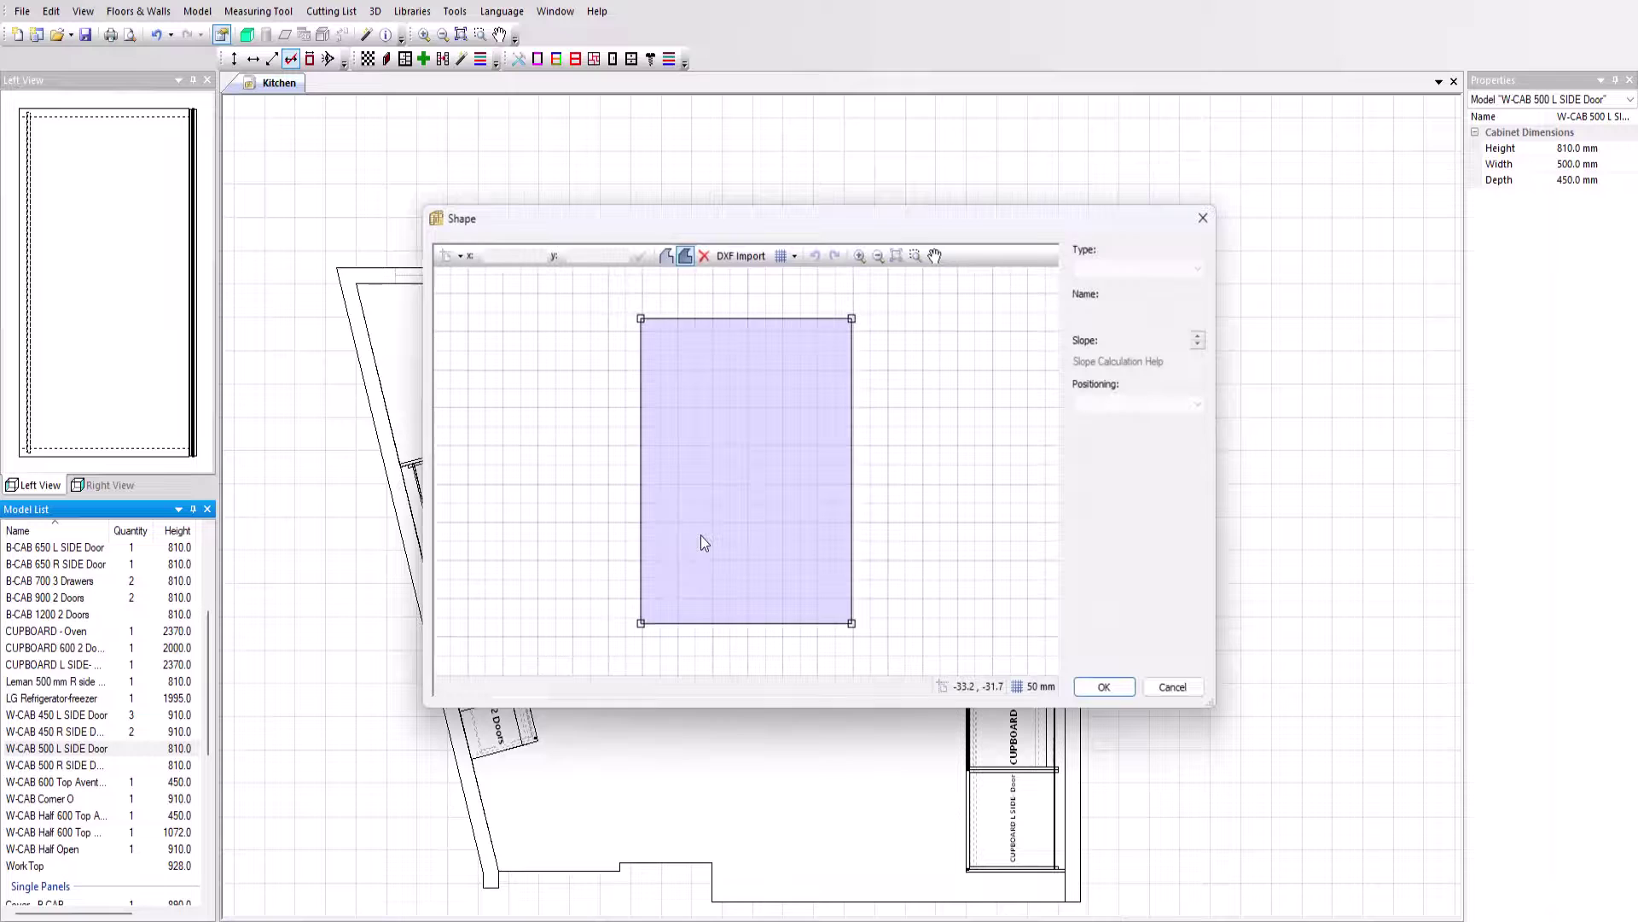
left_click(704, 255)
left_click(738, 255)
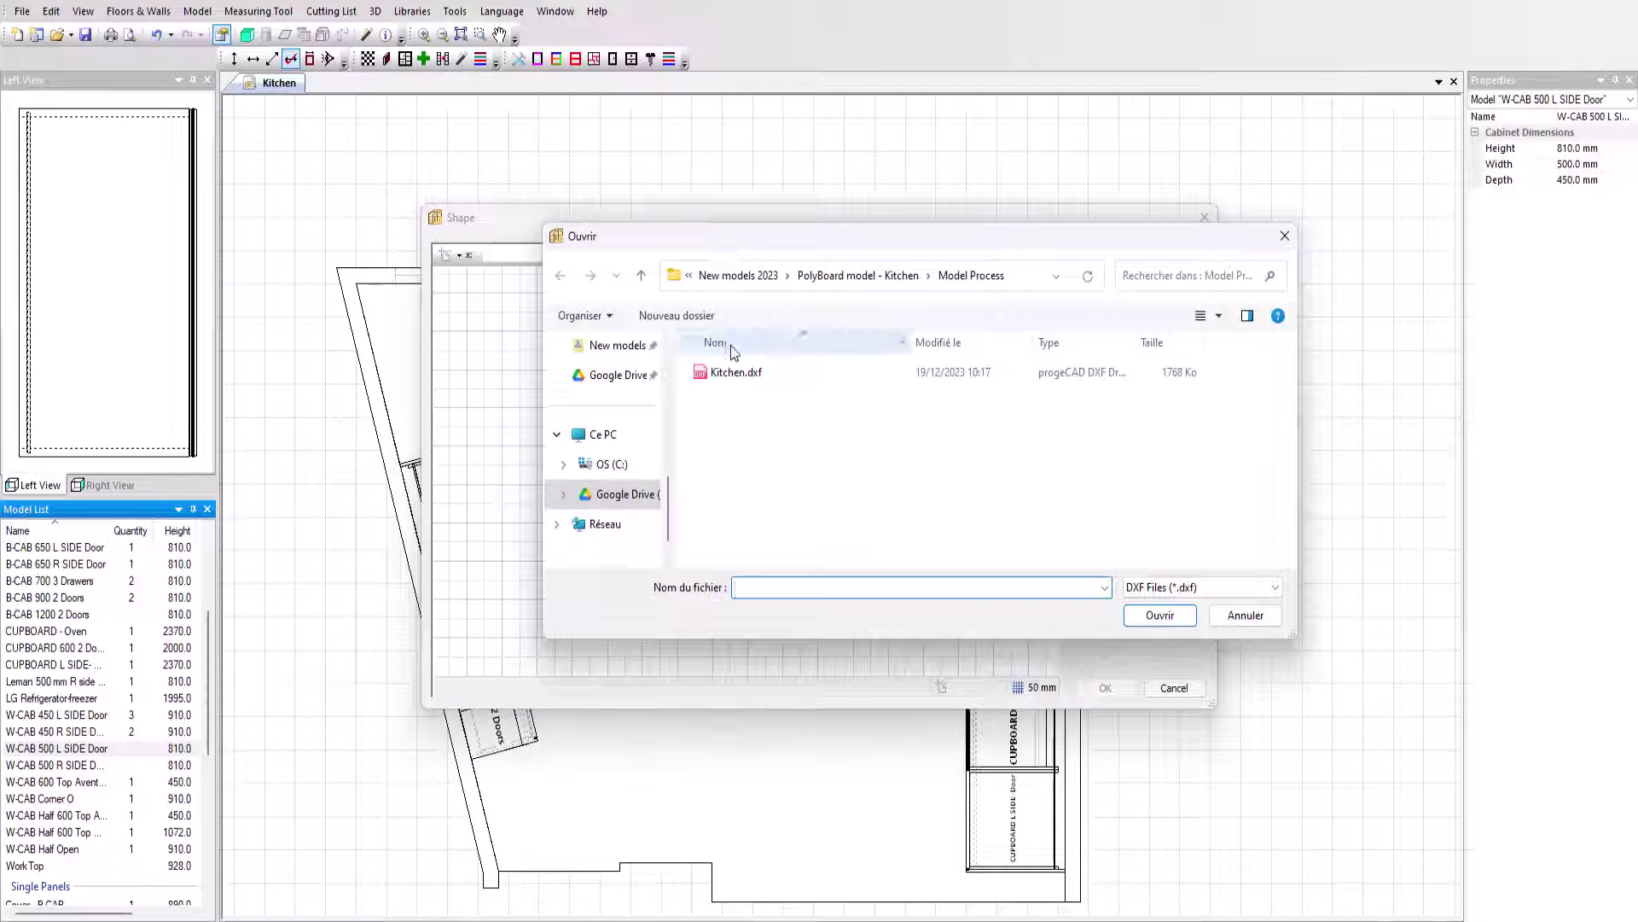
double_click(728, 373)
left_click(669, 358)
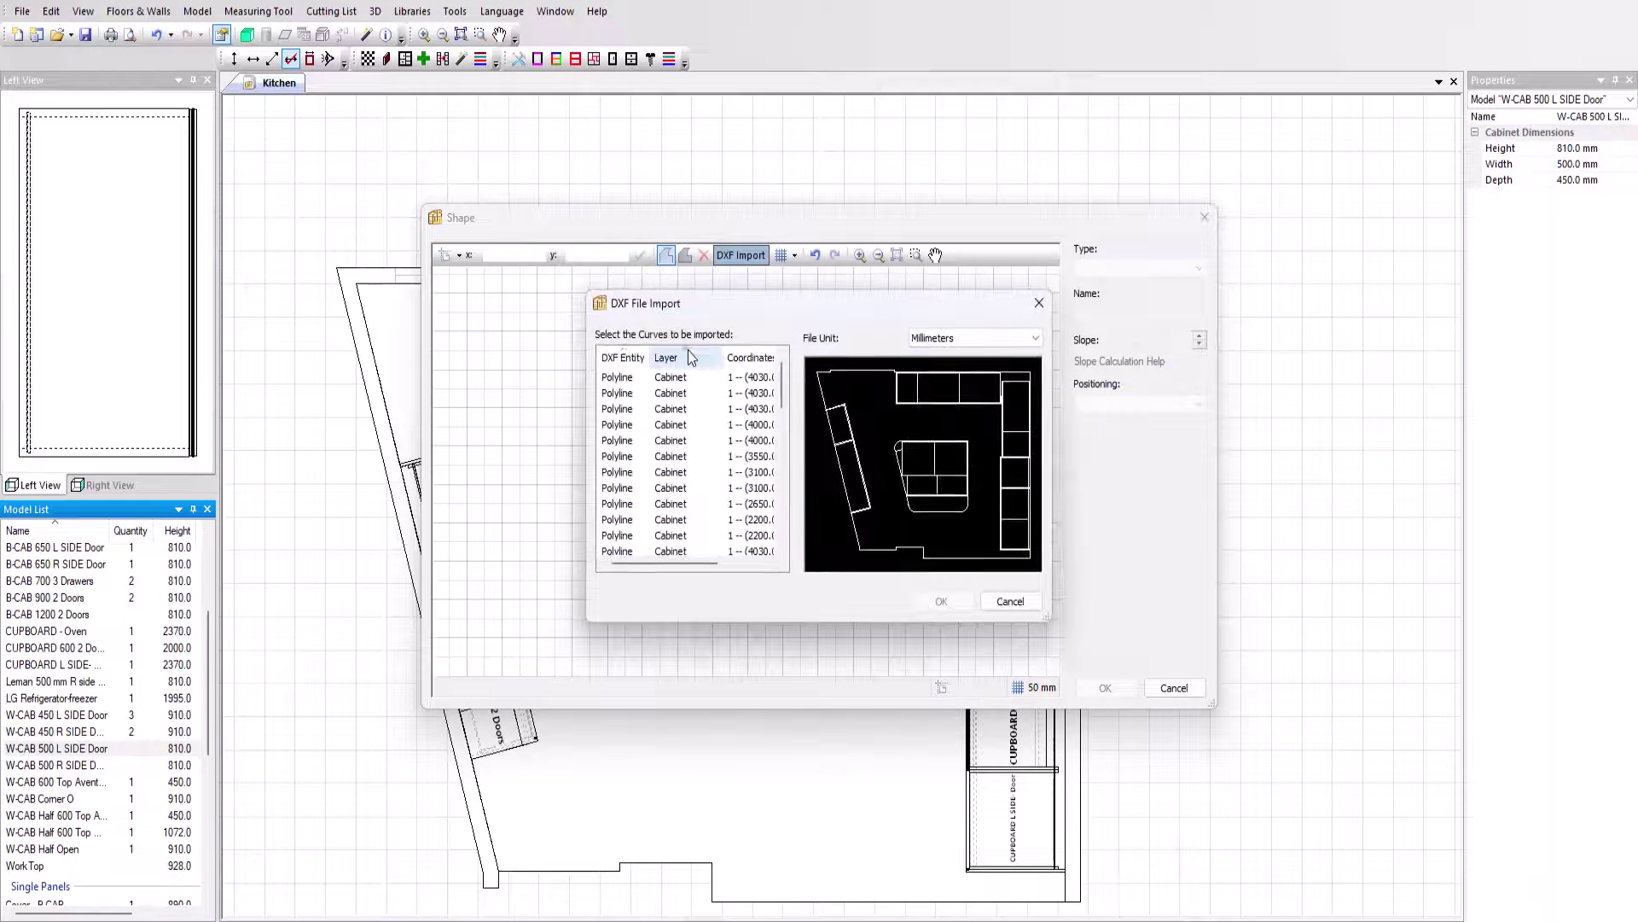
scroll(702, 417, "down", 5)
left_click(693, 476)
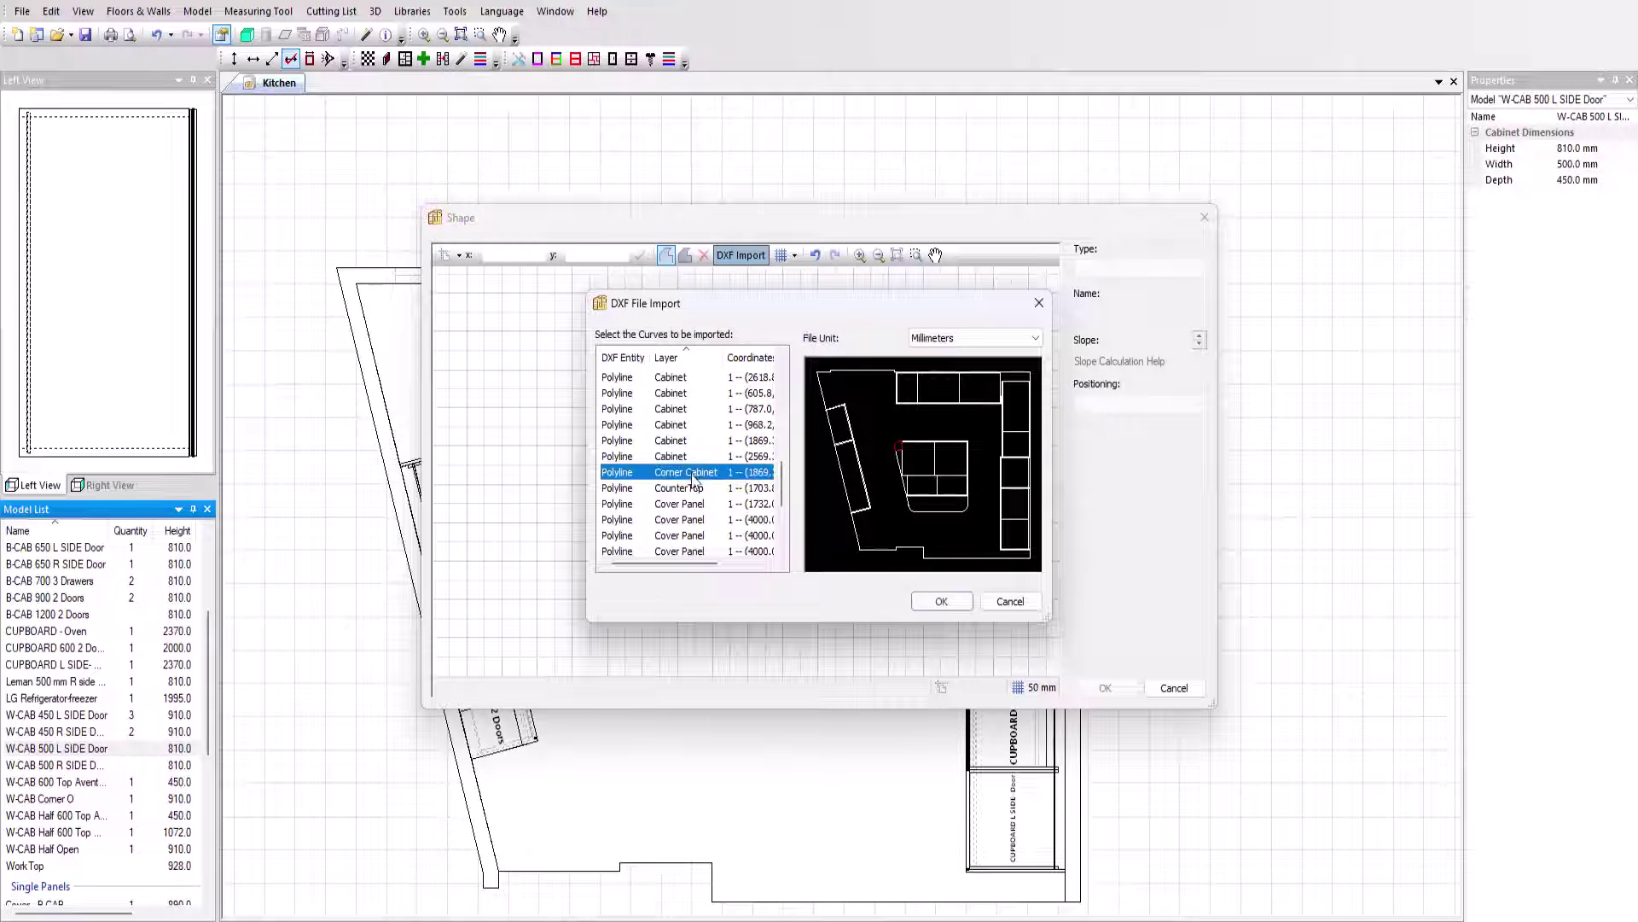
left_click(938, 601)
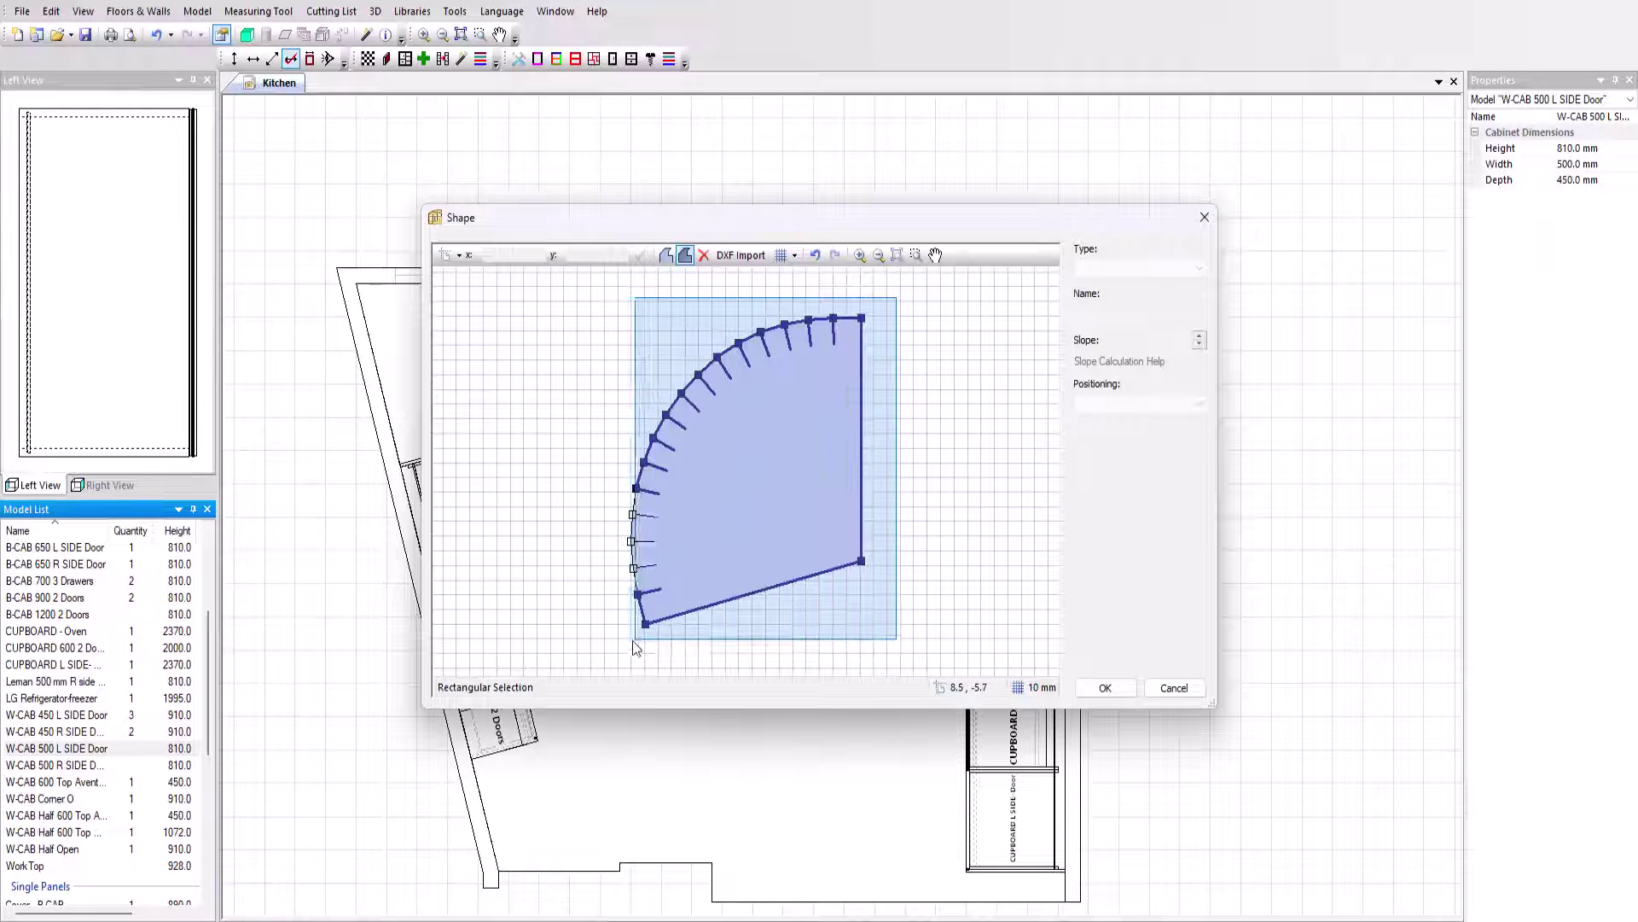
- Set the curve's edge type to Back and accept the curved shape
left_click(1113, 269)
left_click(1092, 310)
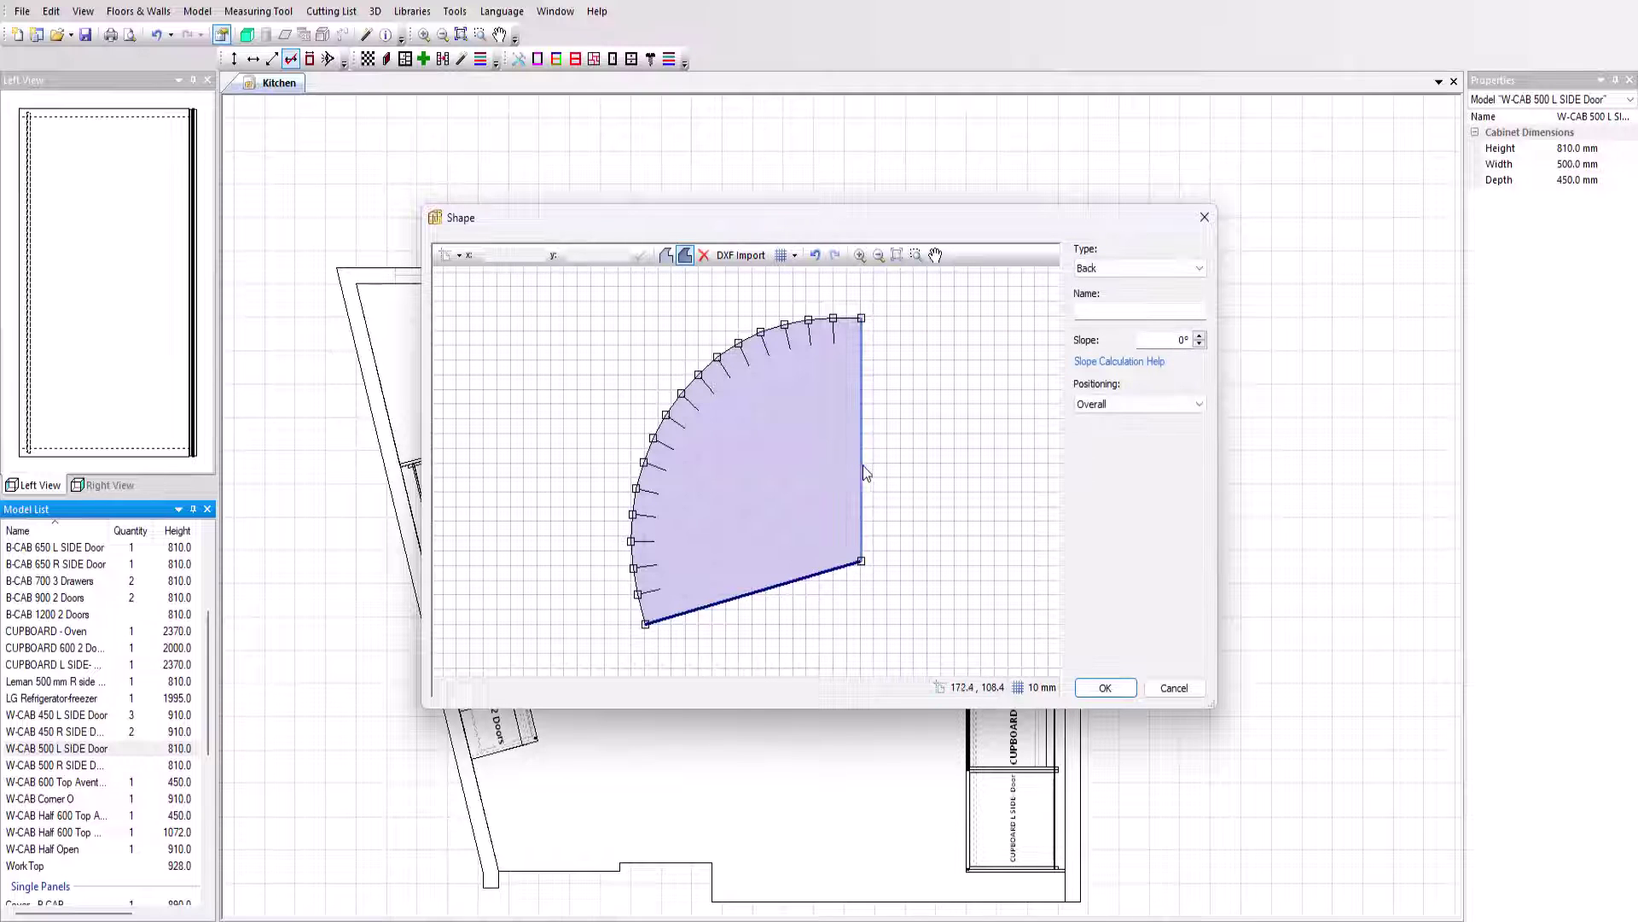
left_click(1151, 269)
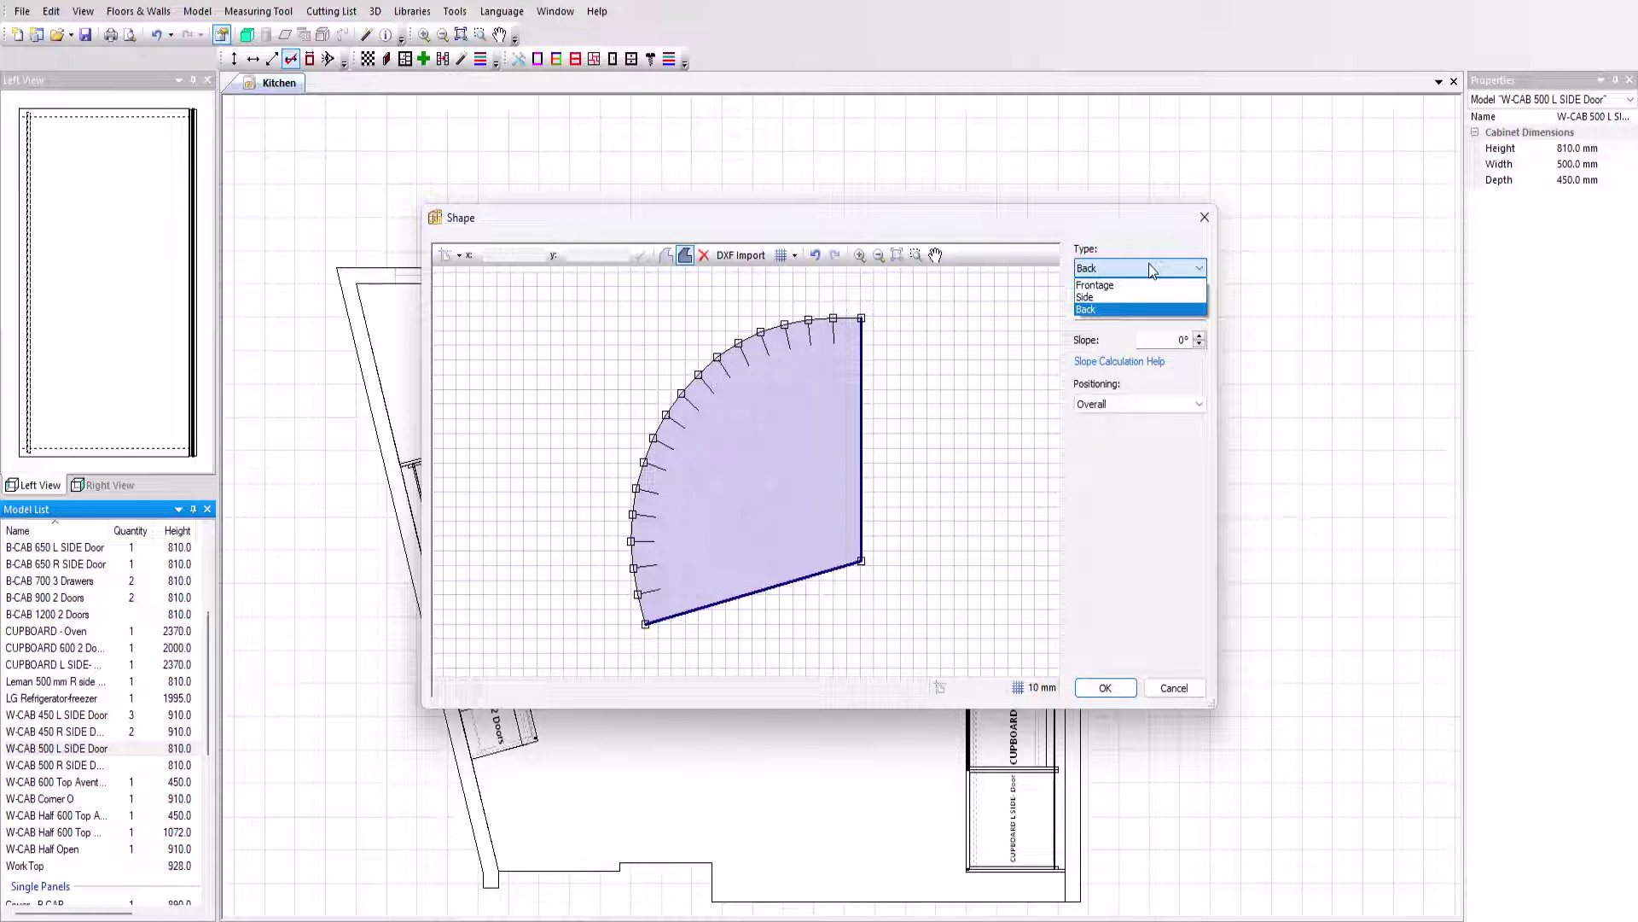
left_click(1112, 692)
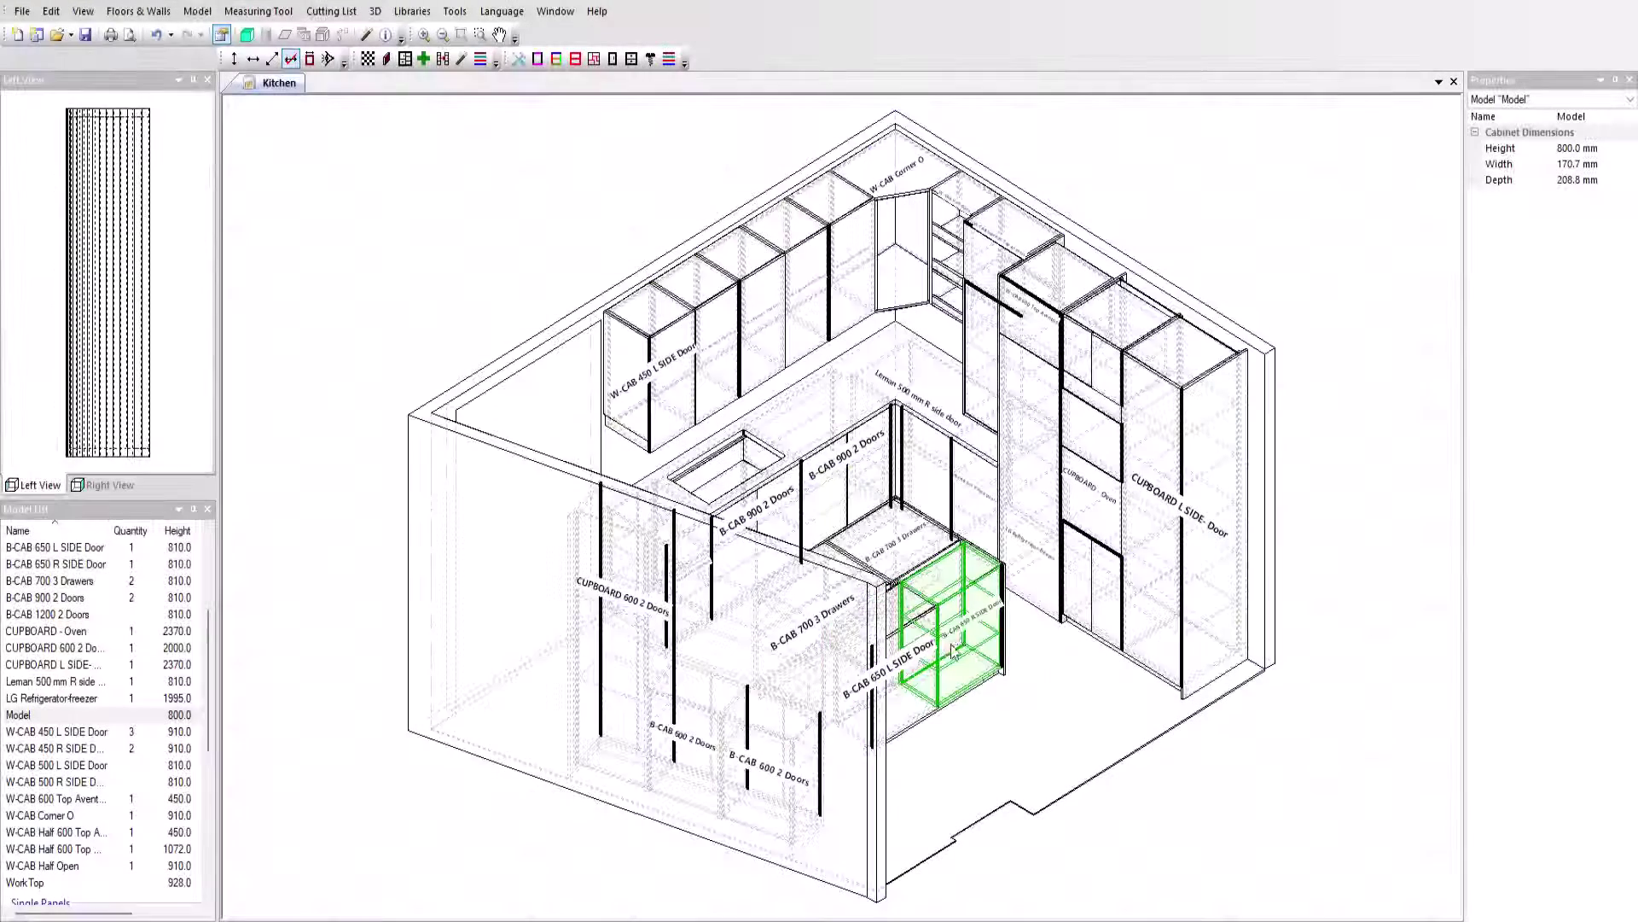
- Create the curved Corner cabinet and place it beside the island's drawer cabinets
left_click(953, 651)
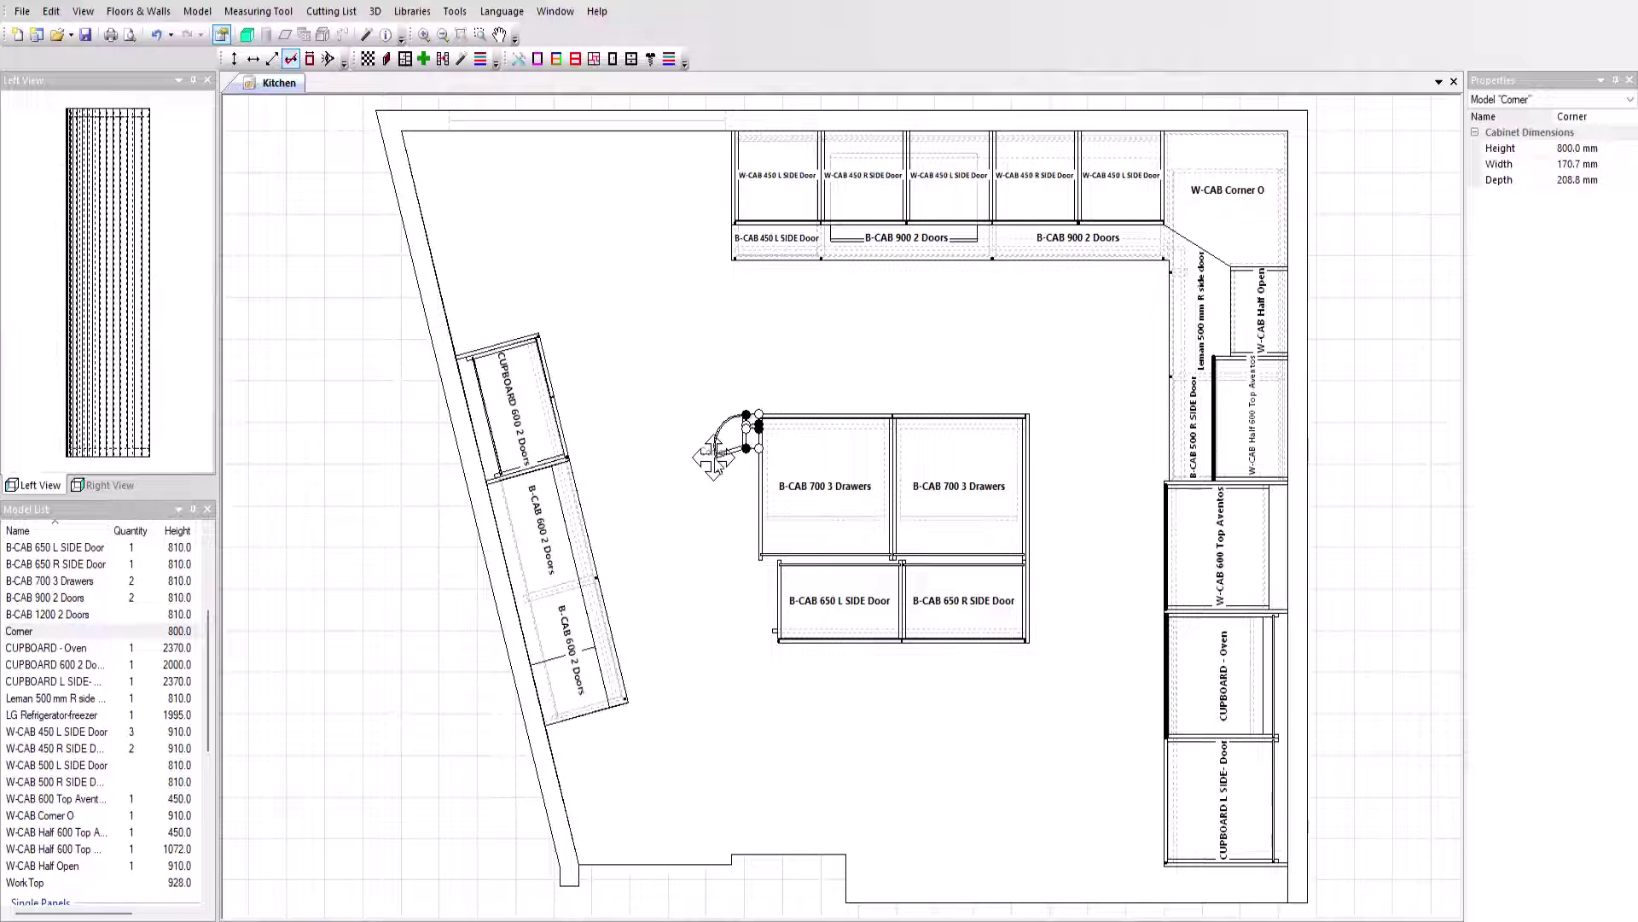
left_click(741, 418)
double_click(741, 415)
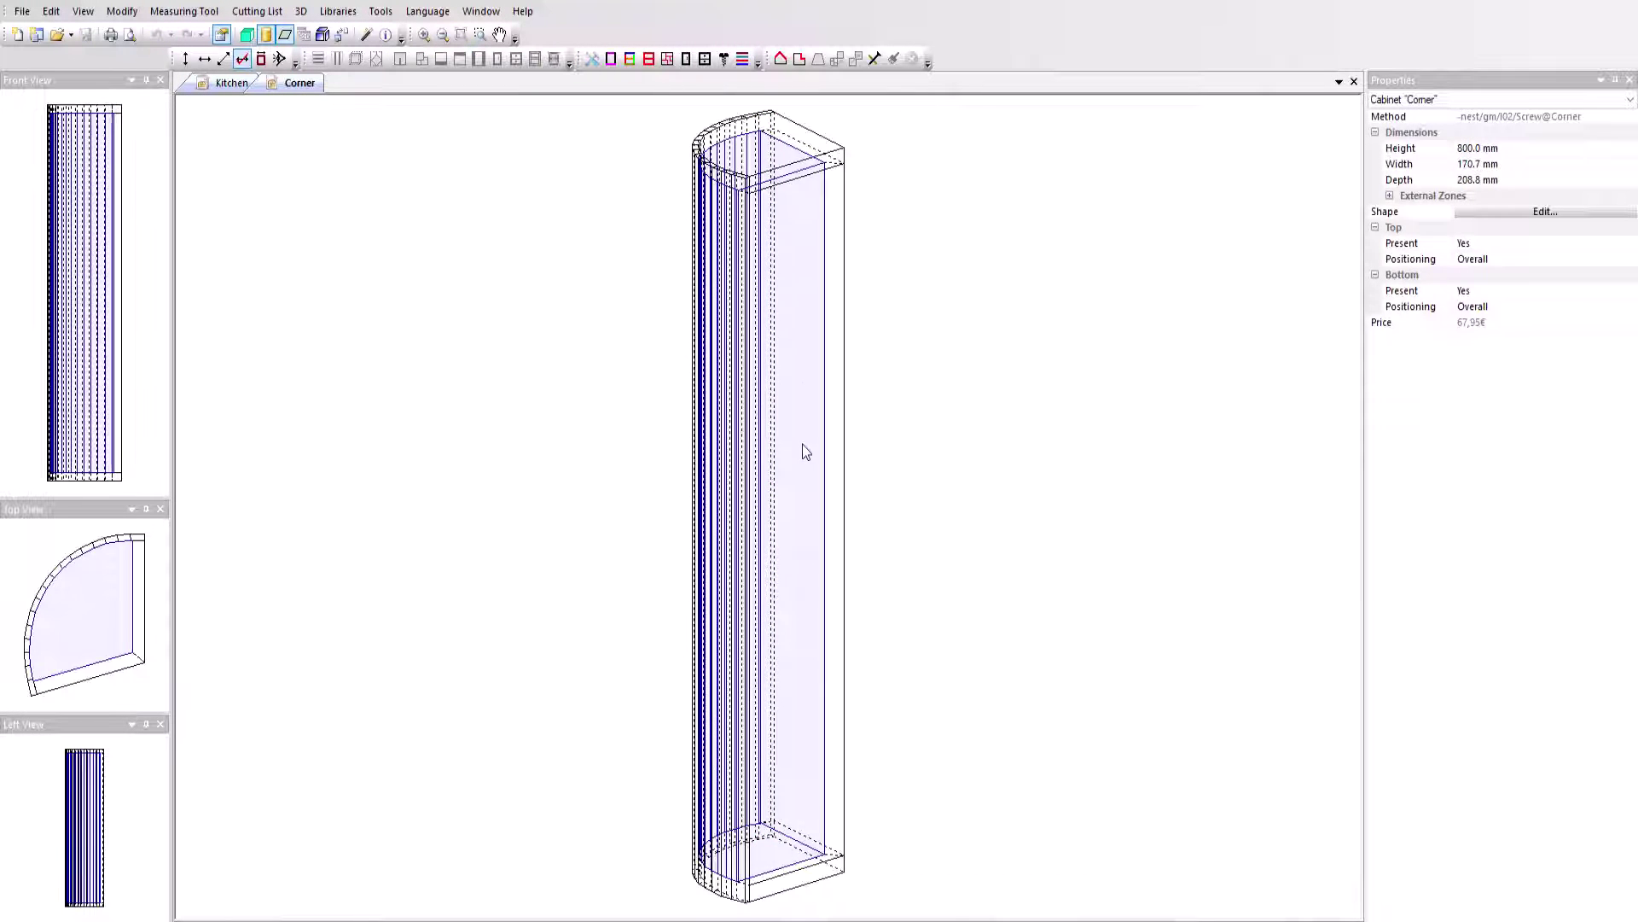
- Add three fixed shelves to the Corner cabinet's zone and save the modifications to its model
right_click(802, 444)
left_click(847, 464)
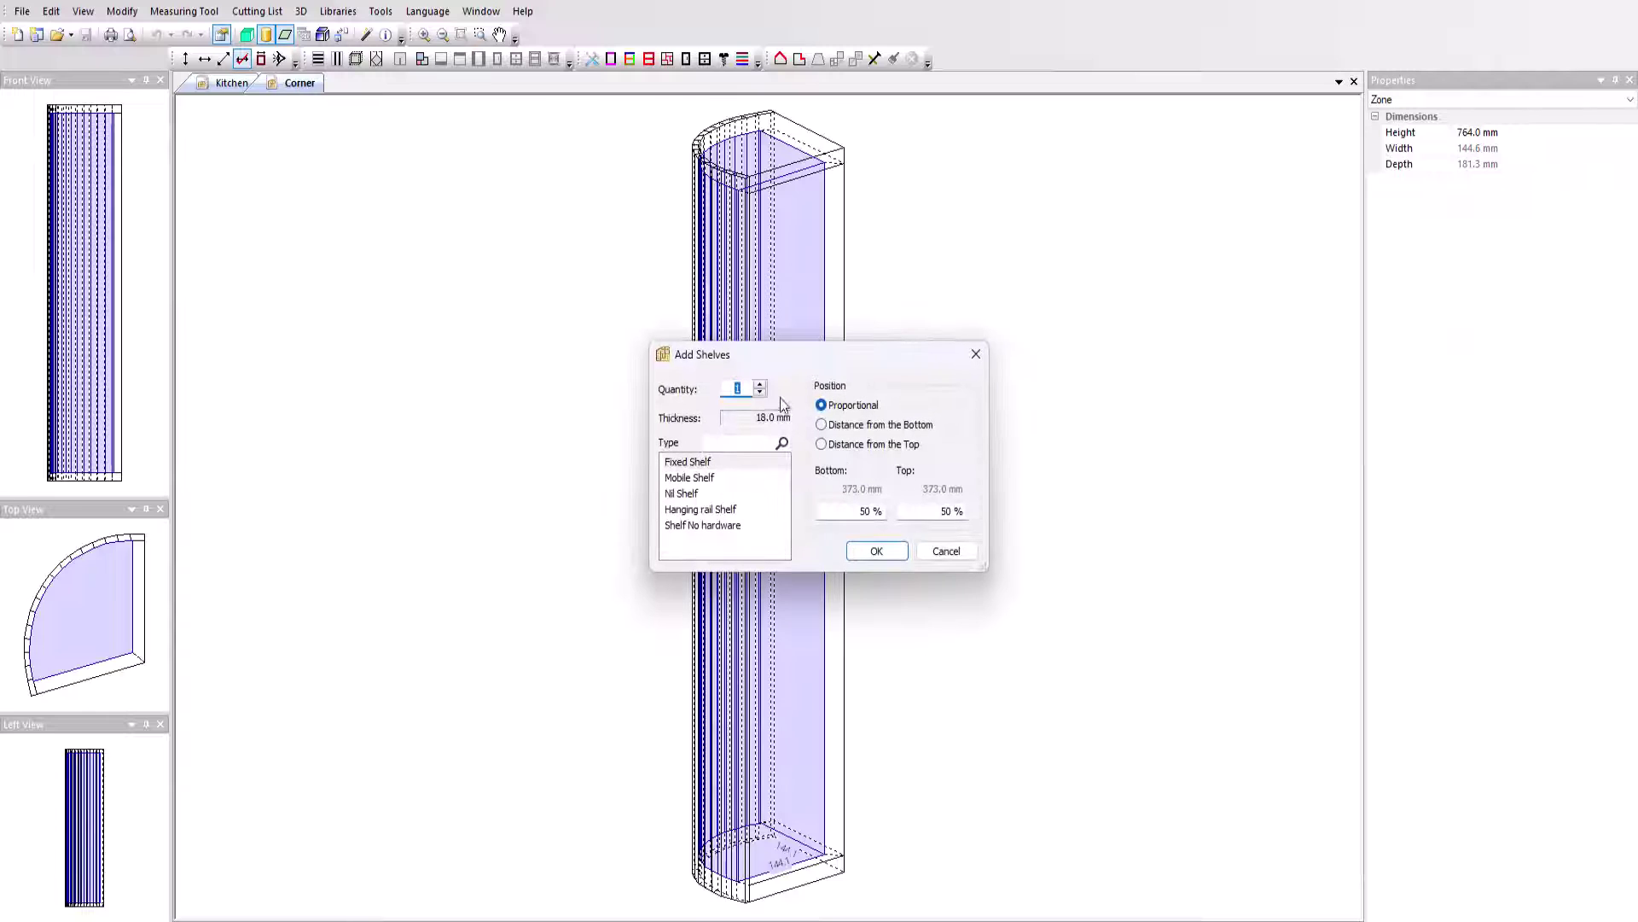
left_click(760, 384)
left_click(894, 548)
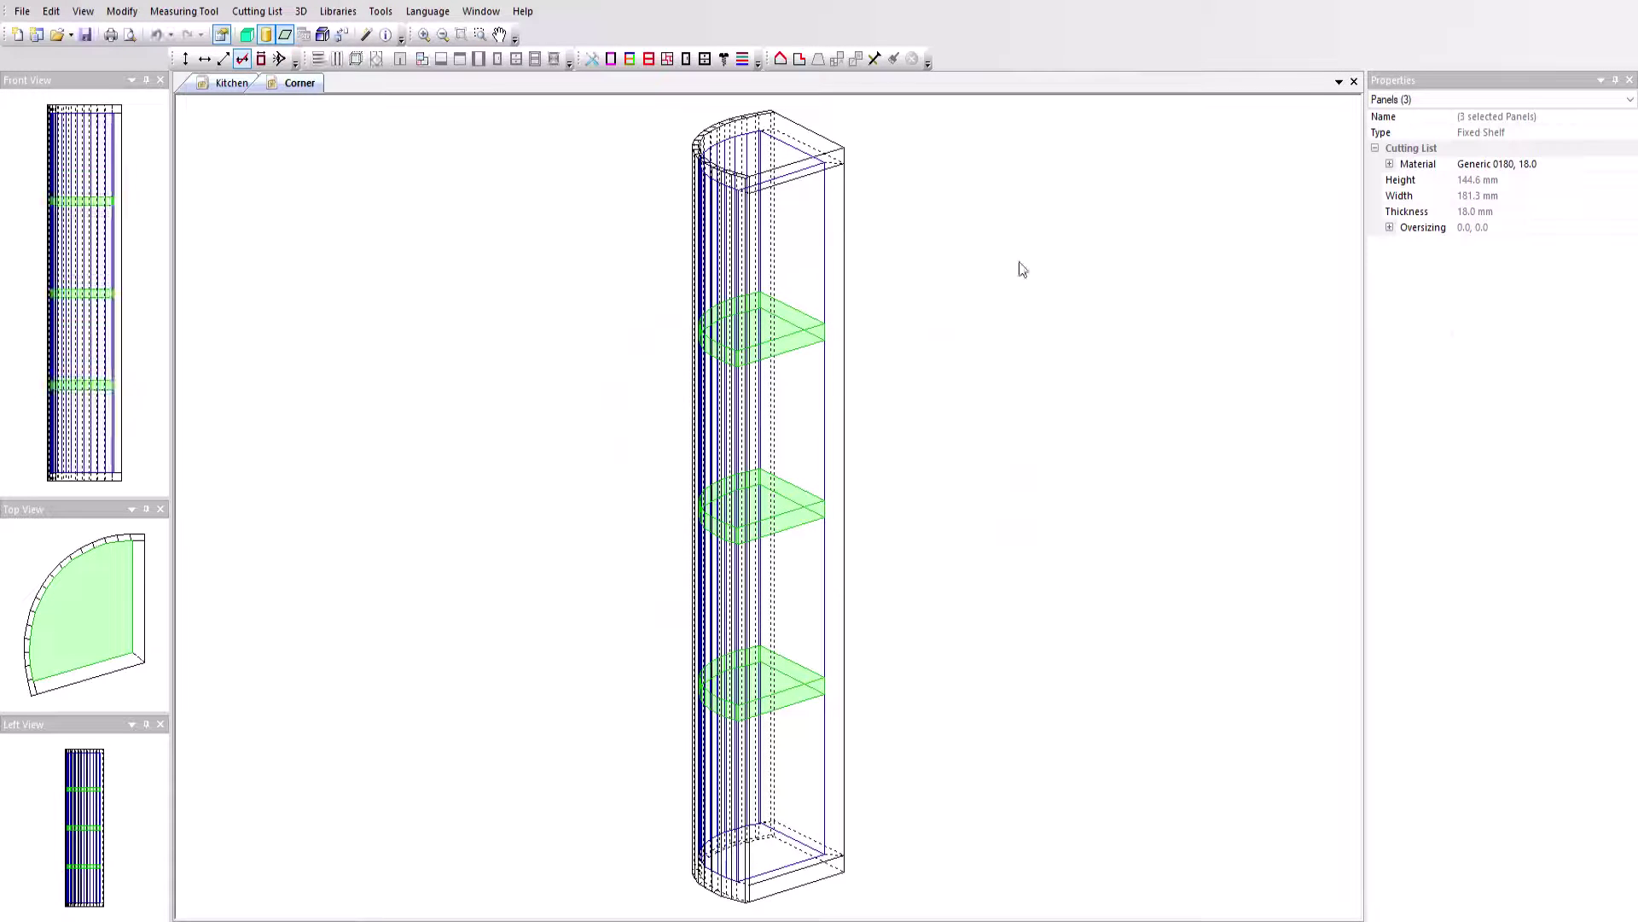
left_click(1354, 82)
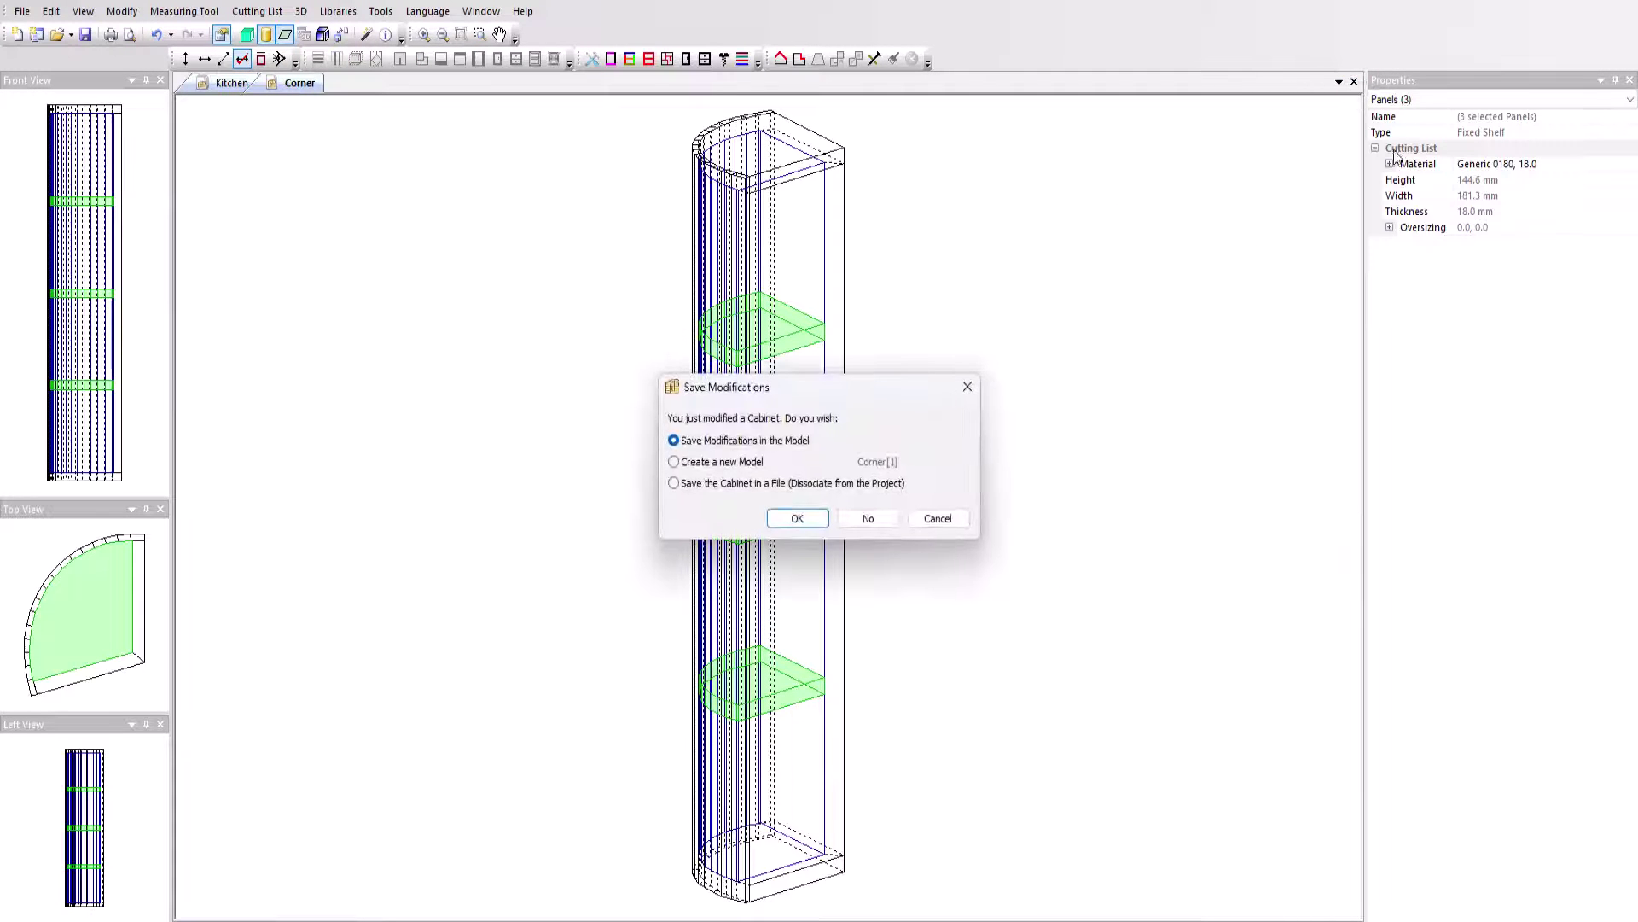
left_click(793, 520)
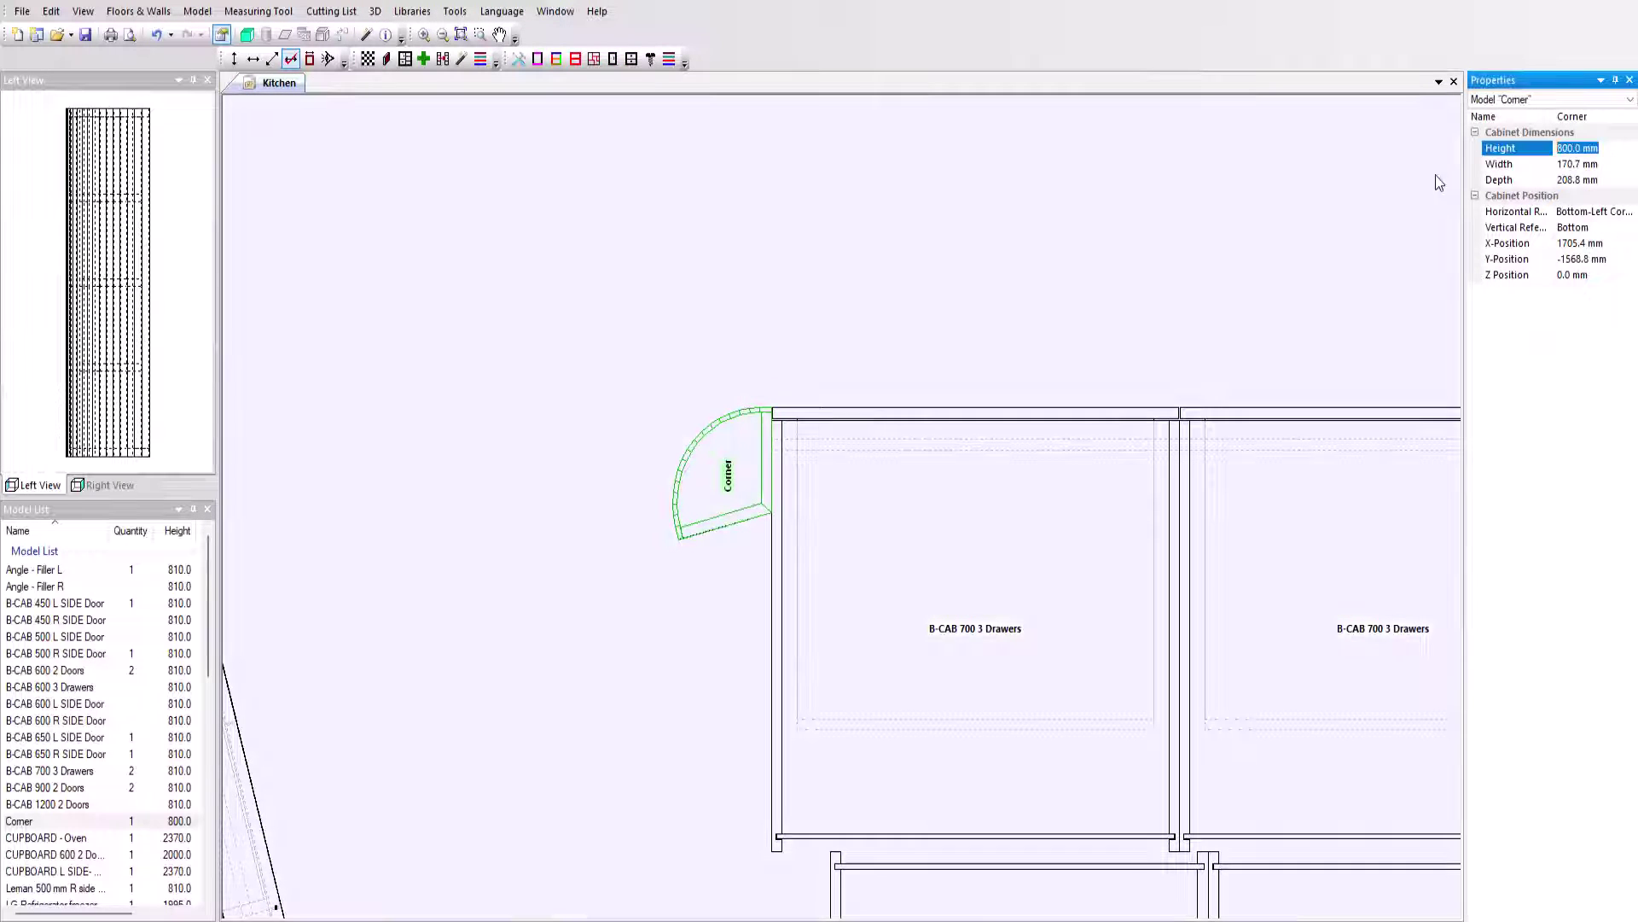
- Set the Corner cabinet's height to 880 mm
type("880")
key("Return")
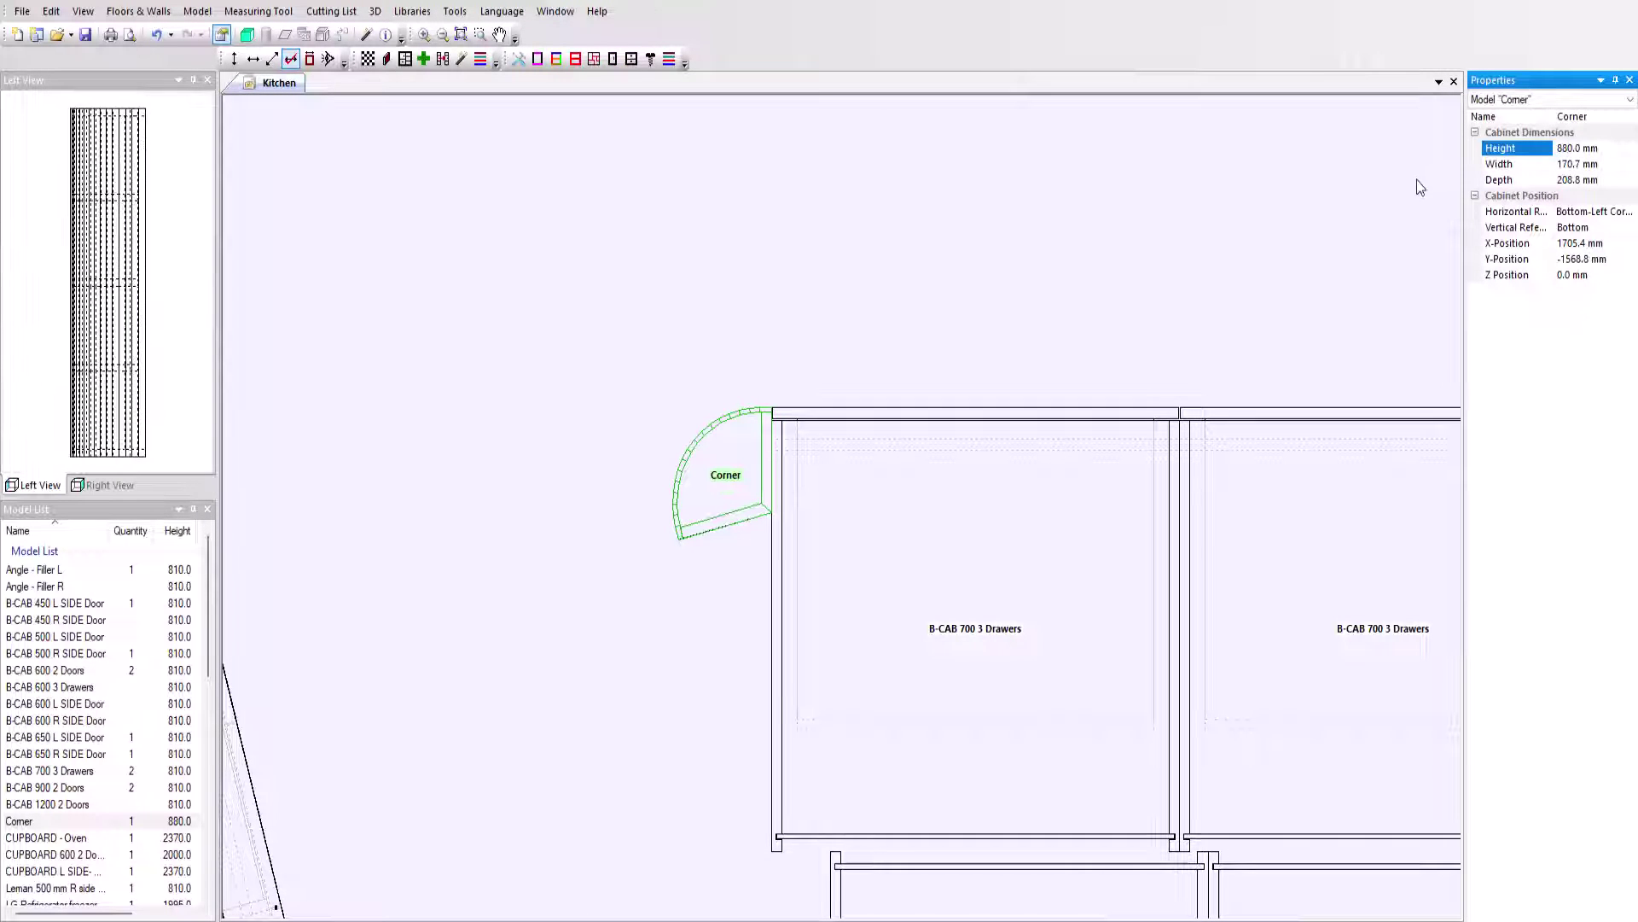
scroll(817, 300, "down", 4)
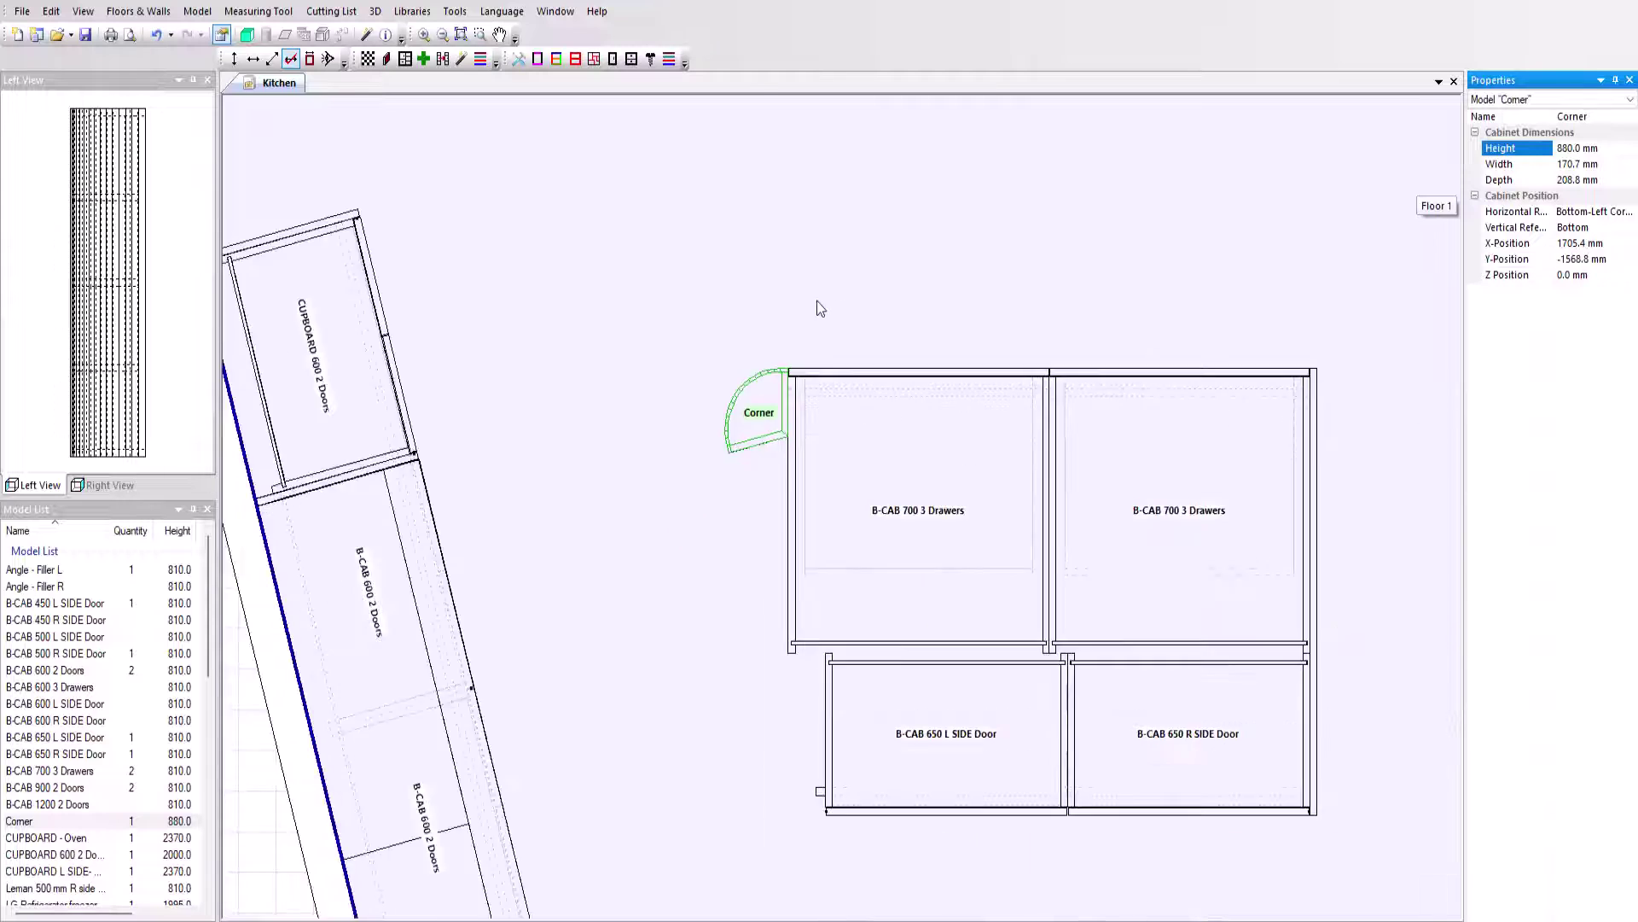
- Duplicate the Cover - Island L panel at the corner and rotate it along the island's angled side
left_click(1134, 359)
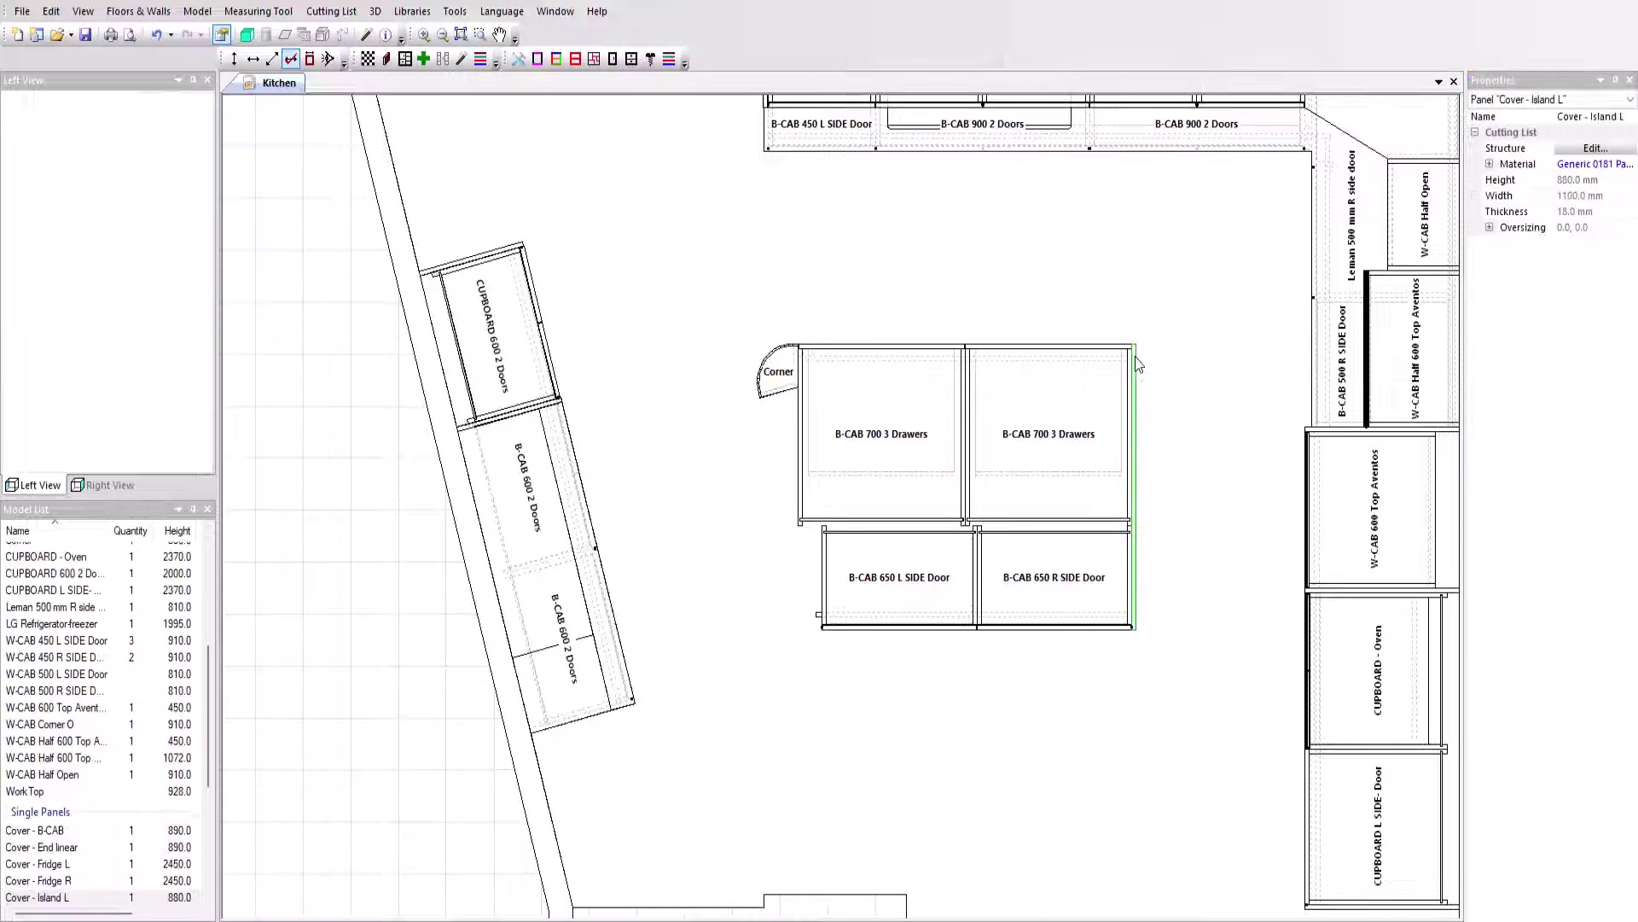
right_click(1135, 358)
left_click(1174, 408)
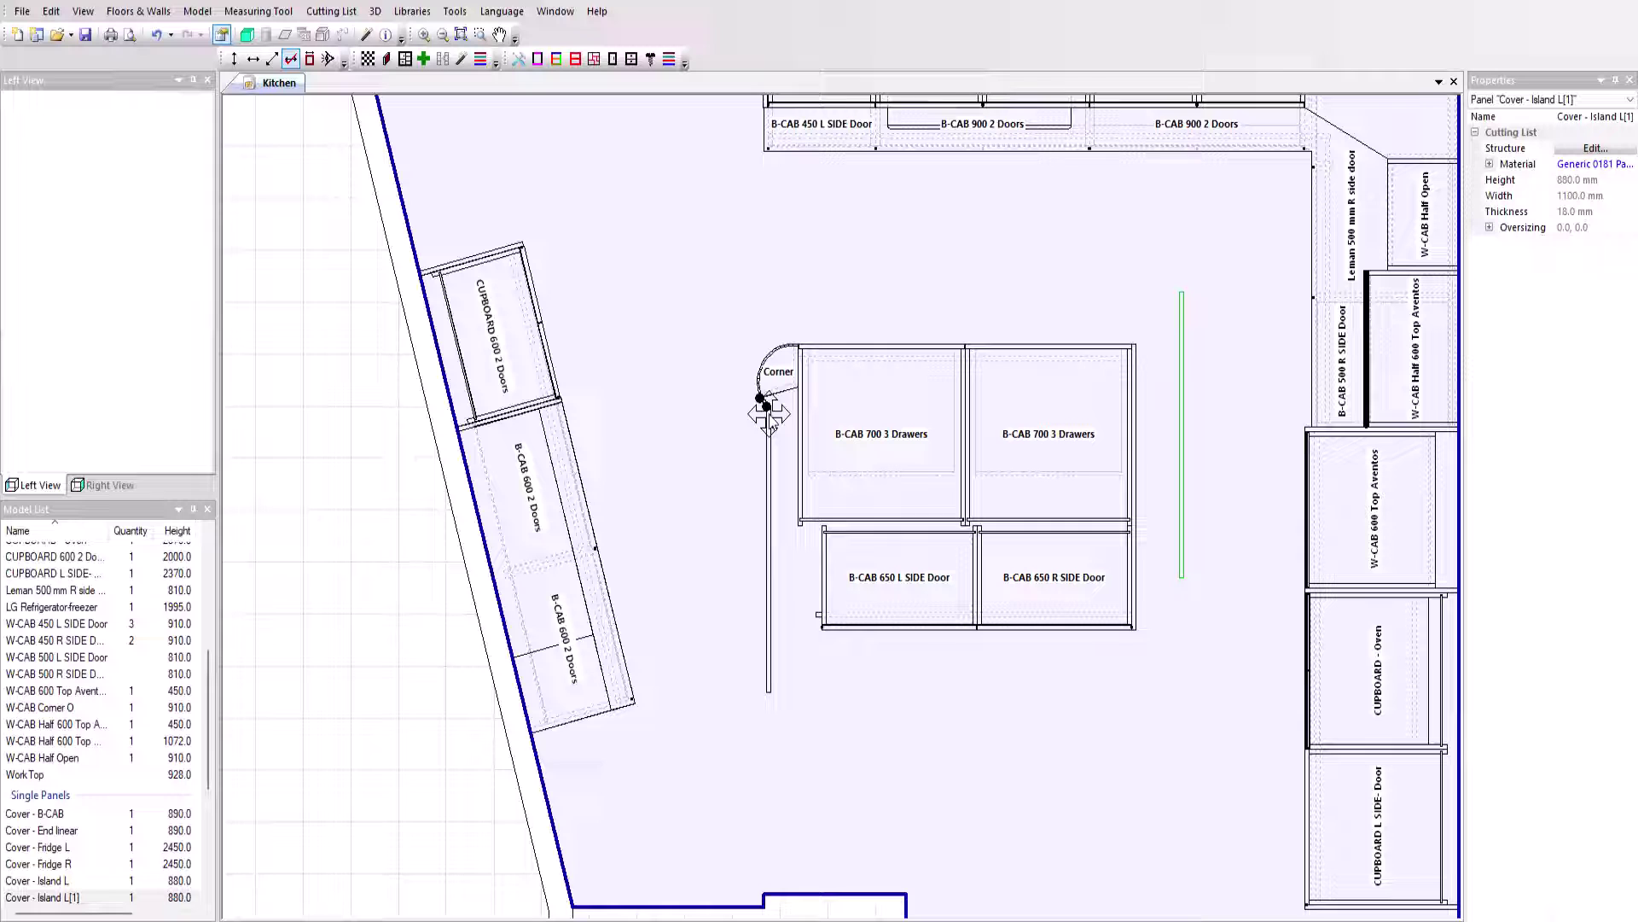
left_click(768, 412)
scroll(766, 414, "up", 5)
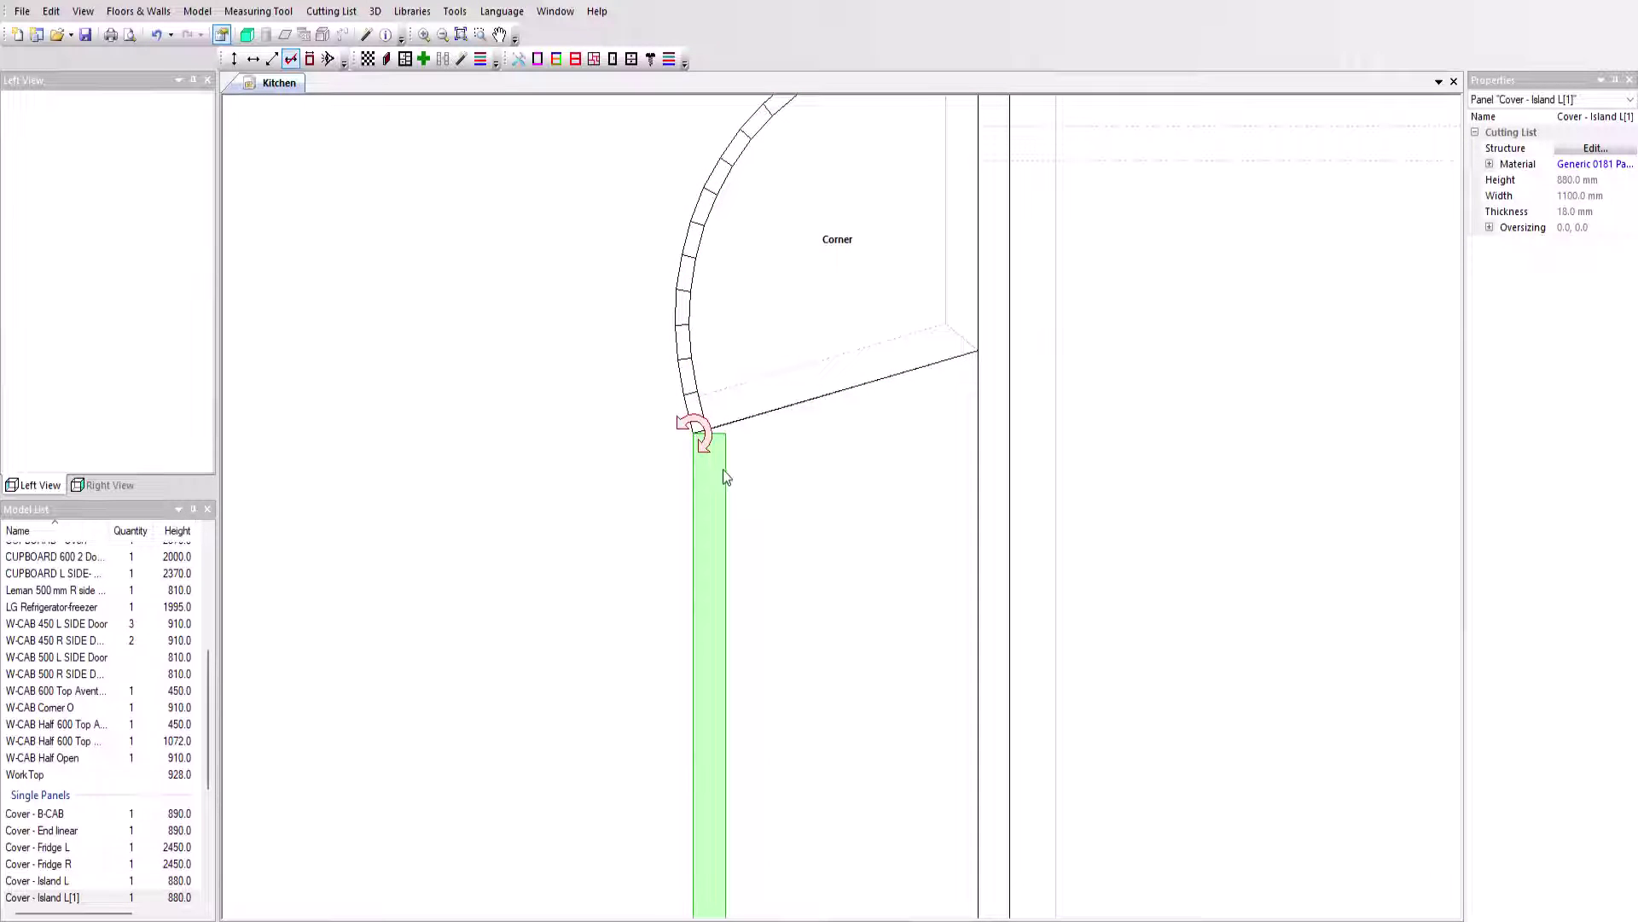
left_click_drag(723, 476, 721, 517)
scroll(722, 516, "down", 4)
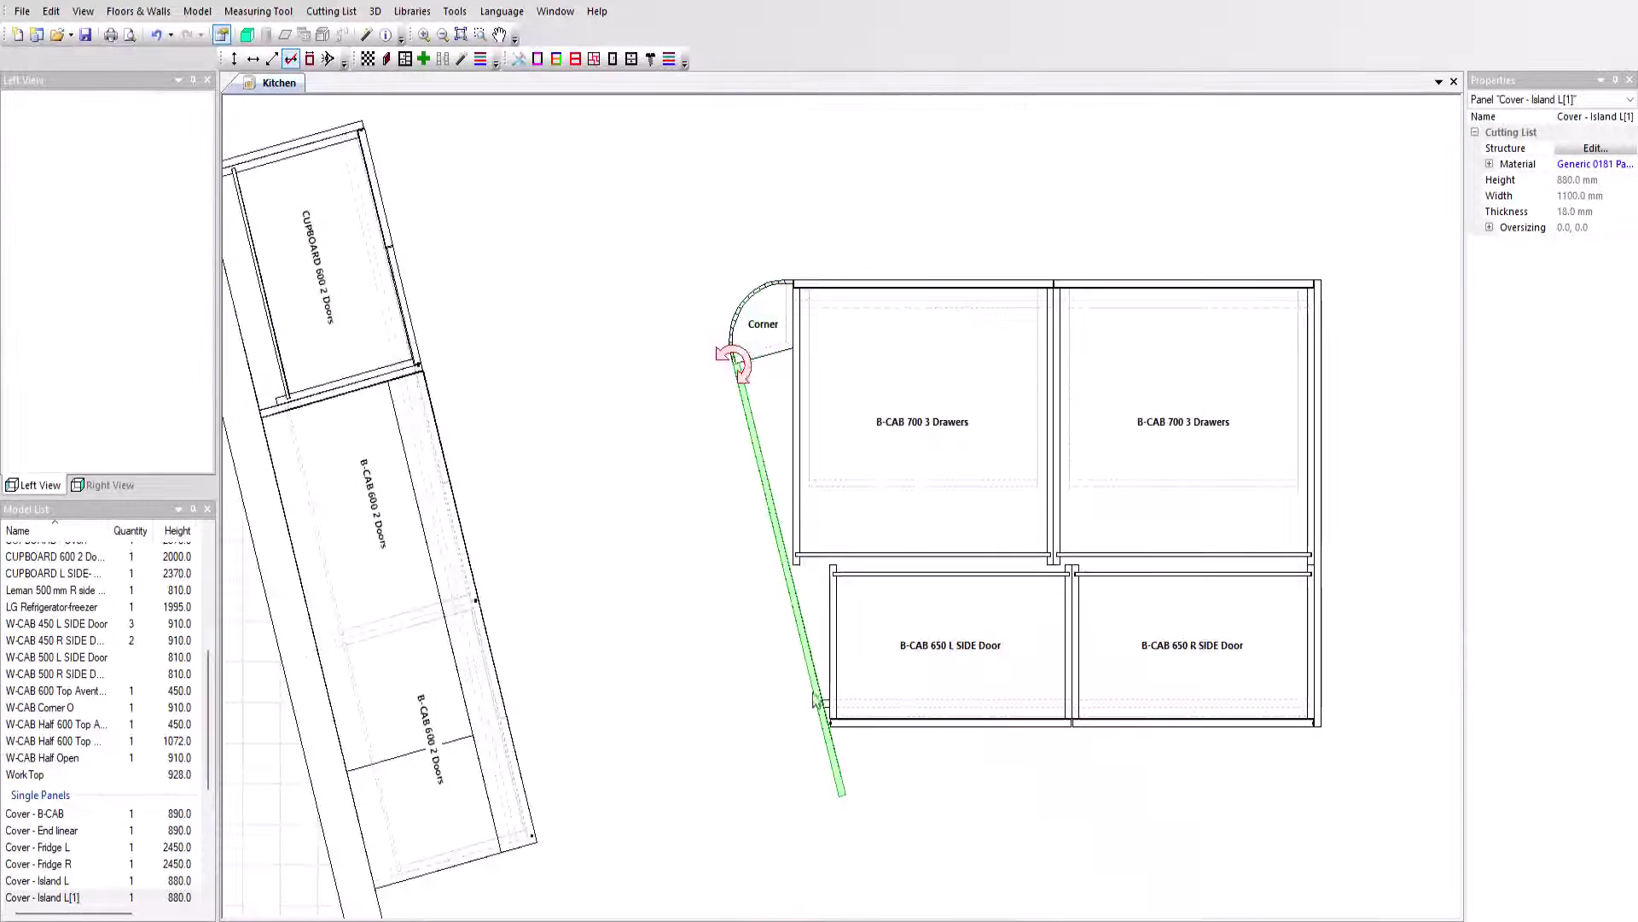
scroll(830, 772, "up", 2)
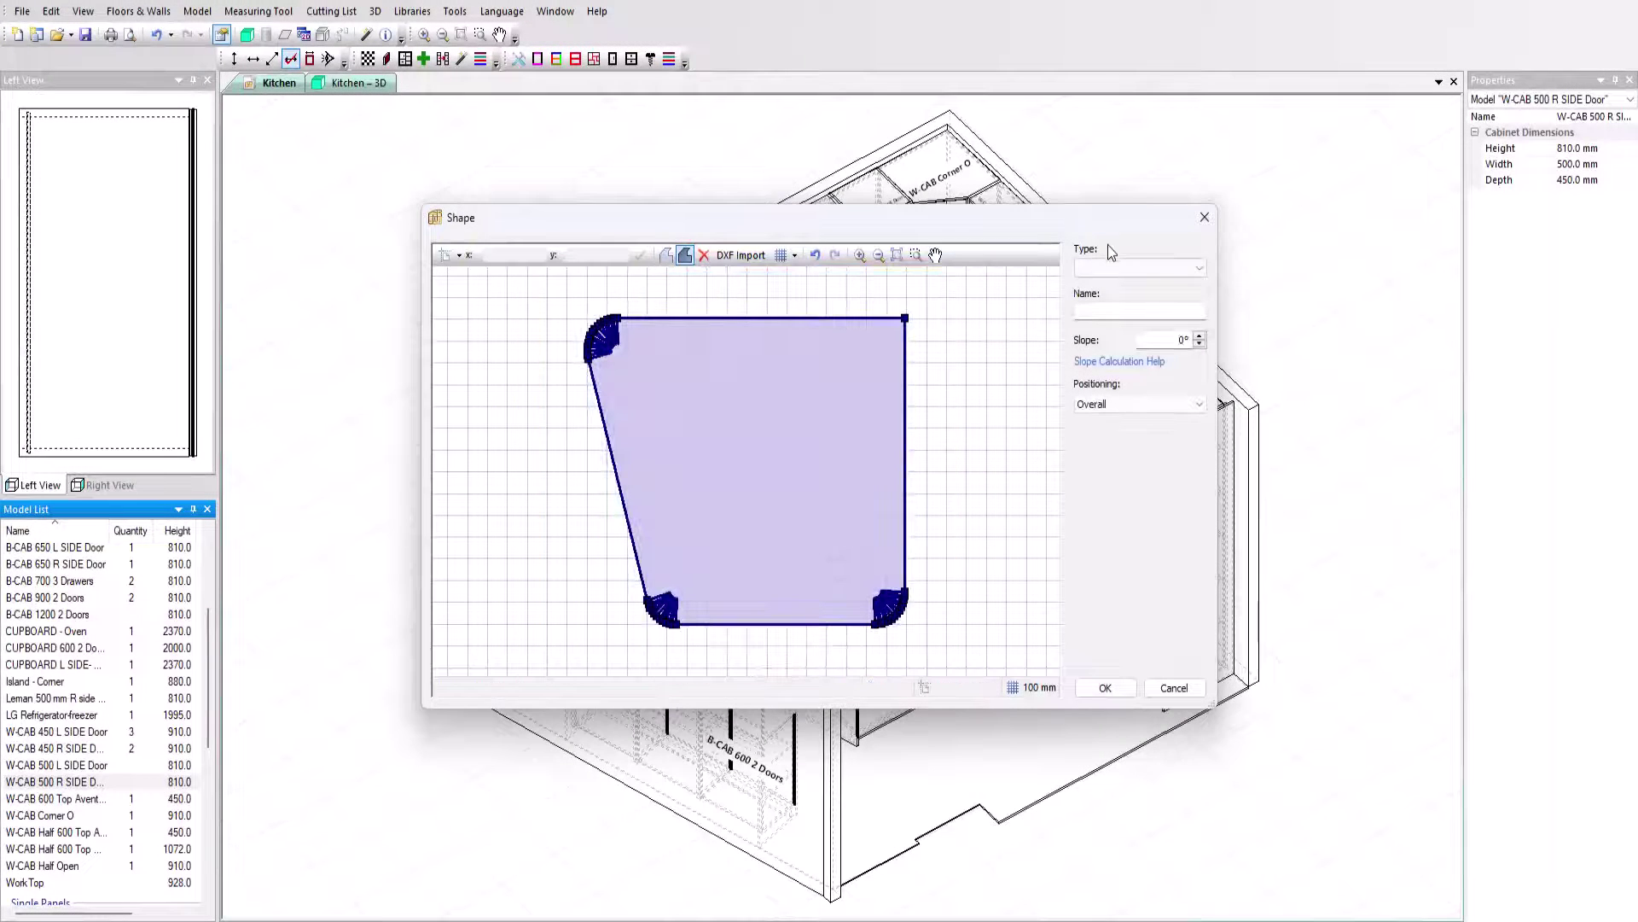
- Give the island worktop outline Frontage edges and accept the shape
left_click(1117, 269)
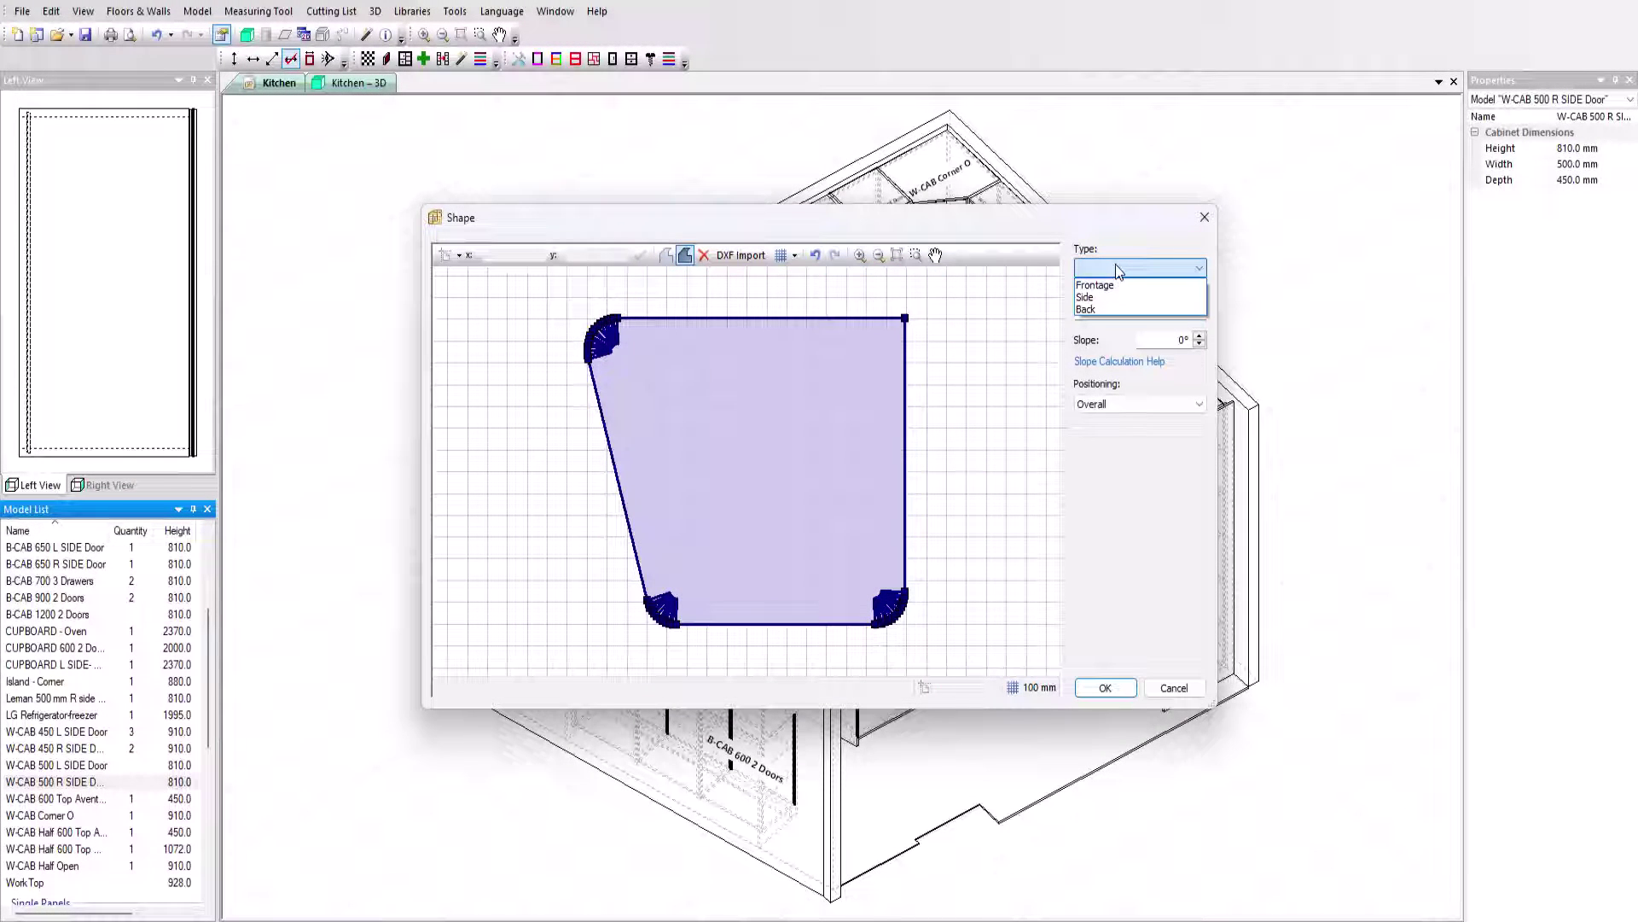
left_click(1102, 286)
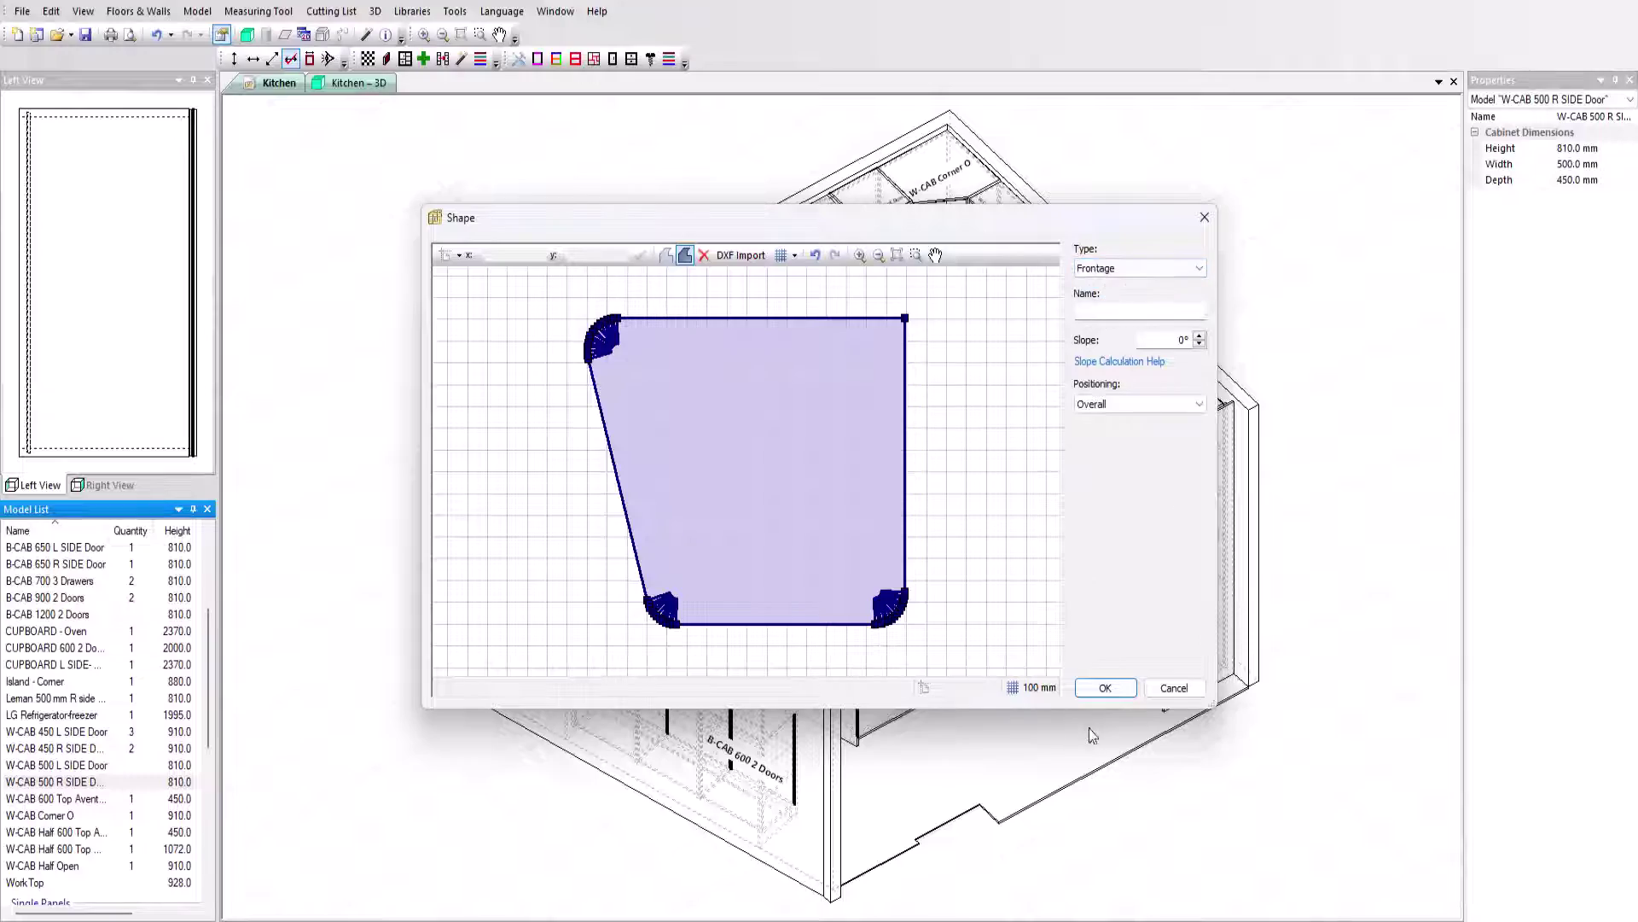
left_click(1115, 688)
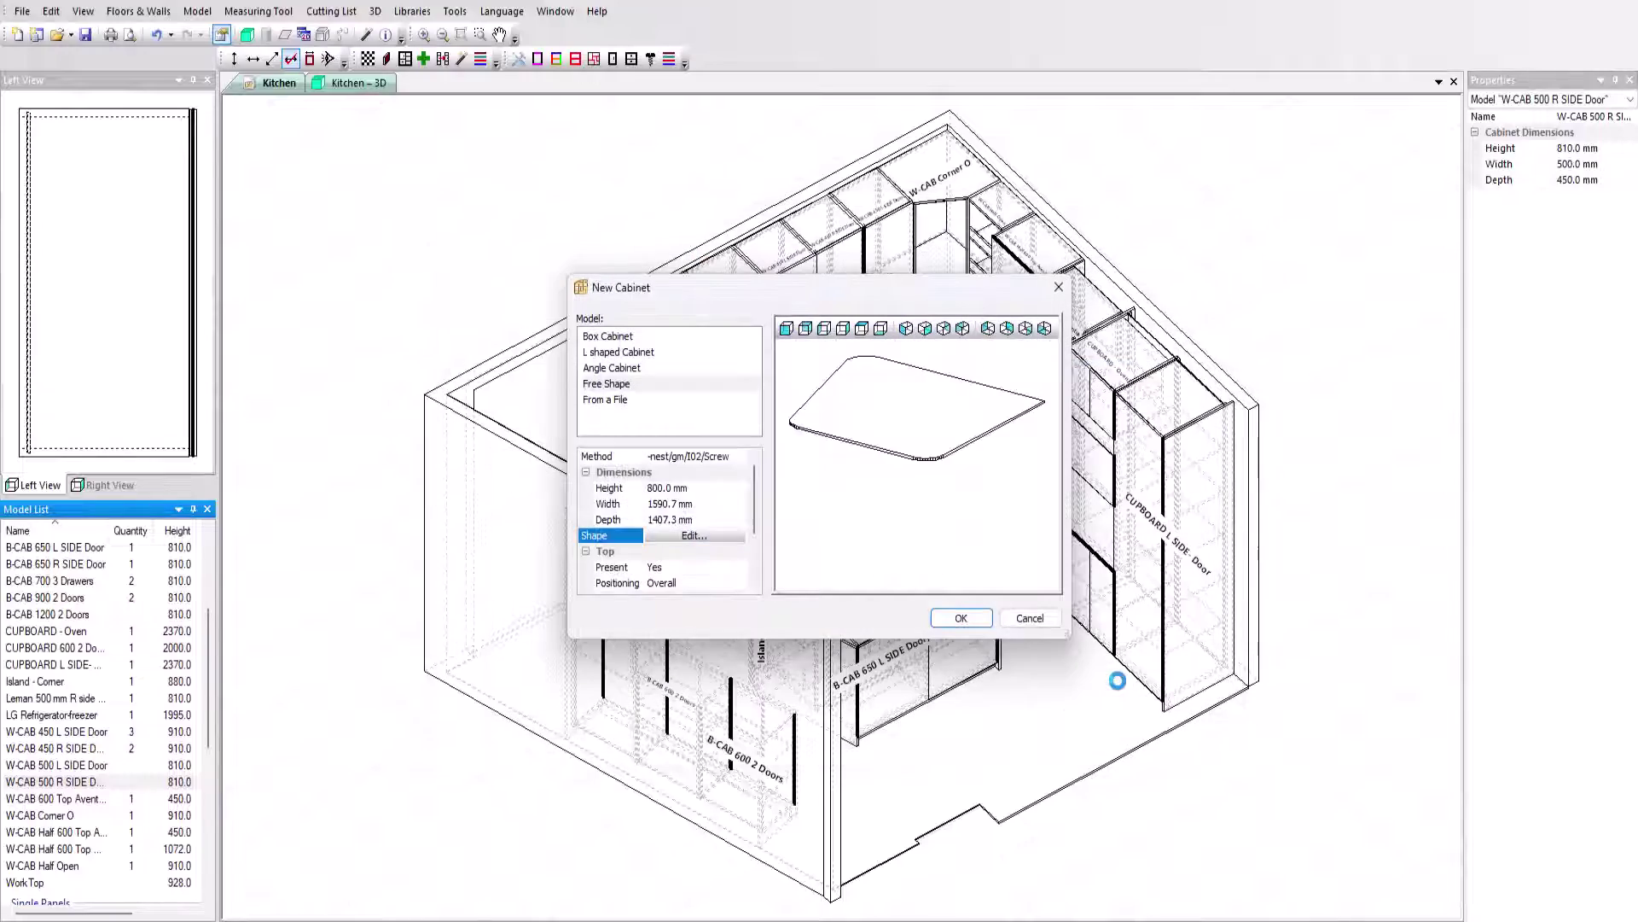
- Create the worktop cabinet and cut a 562 × 462 mm hob opening with 10 mm corner radius
left_click(959, 618)
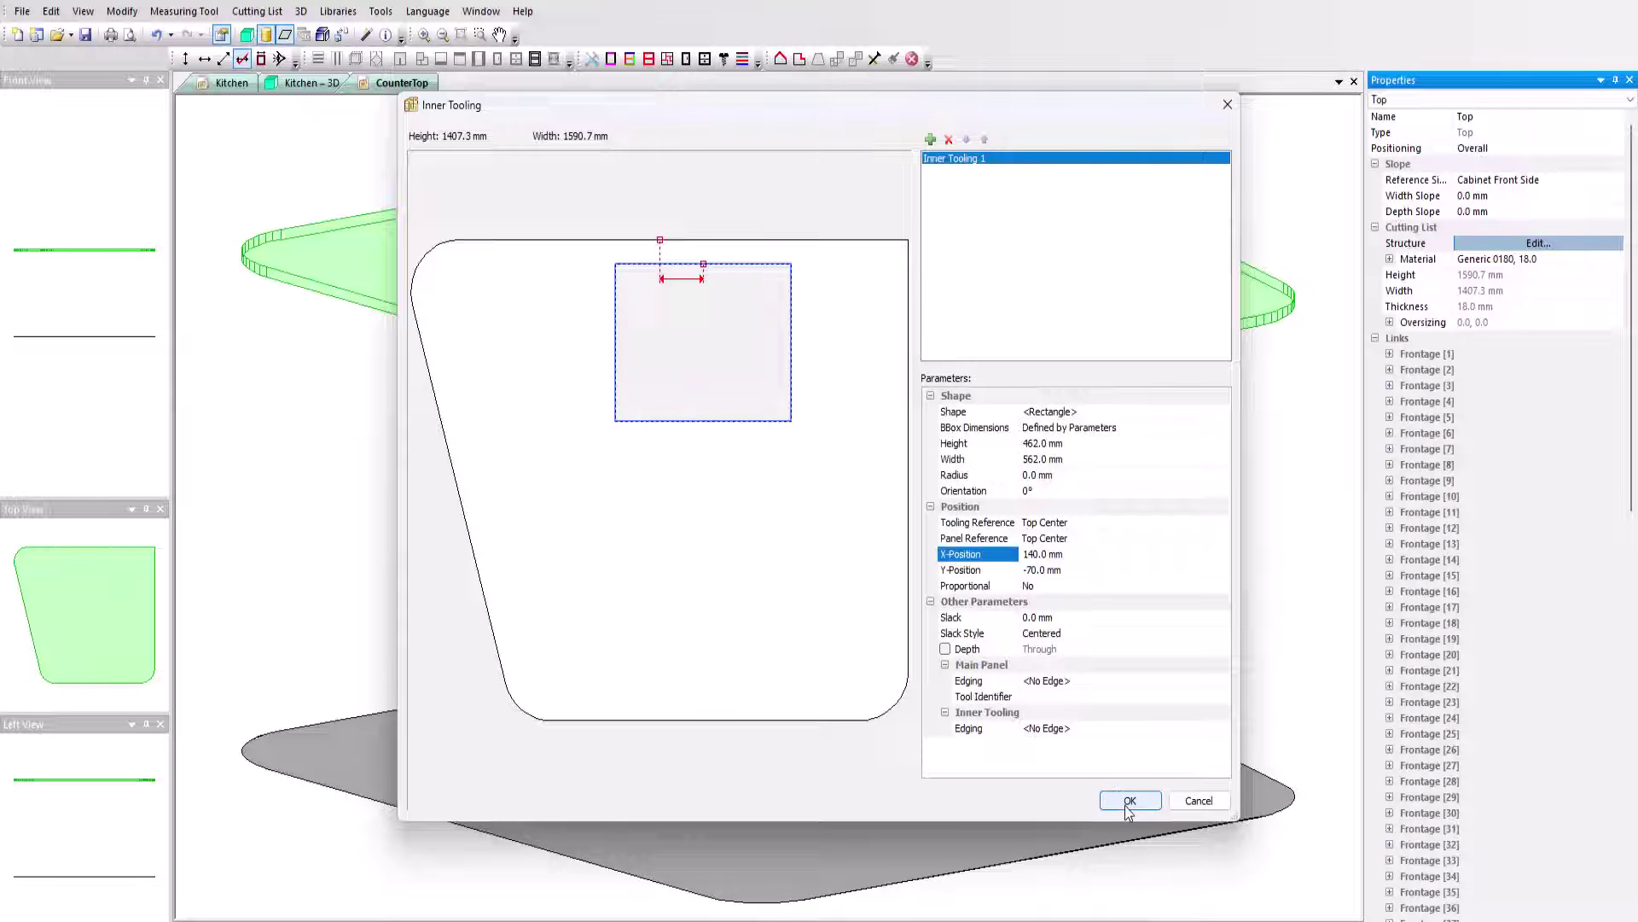
left_click(952, 476)
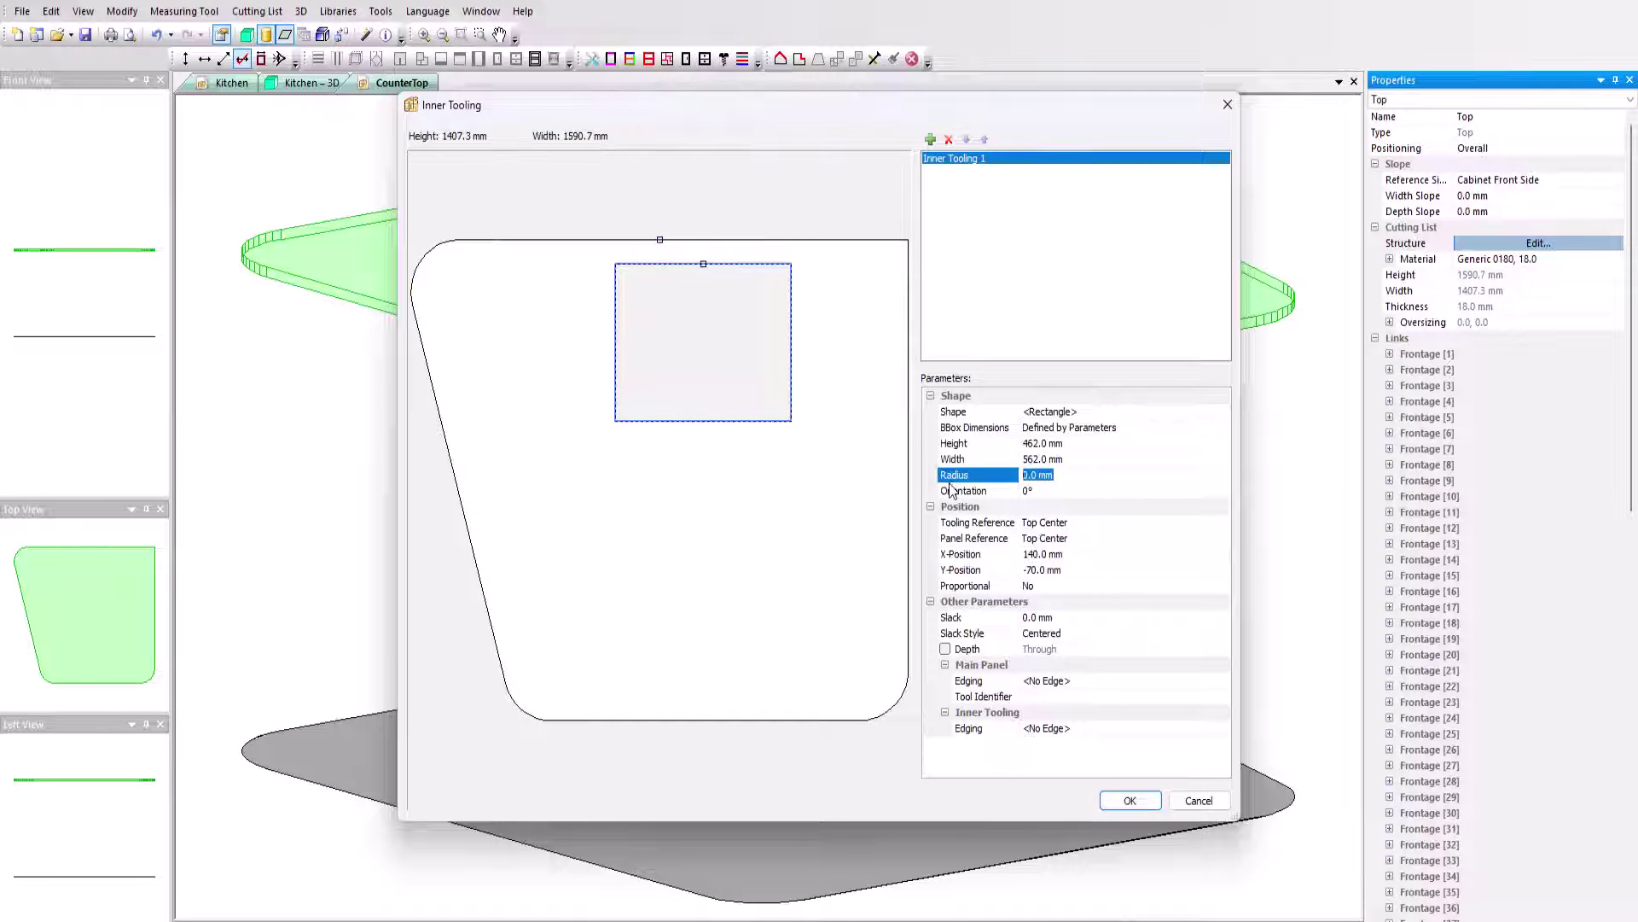
type("10")
left_click(1122, 802)
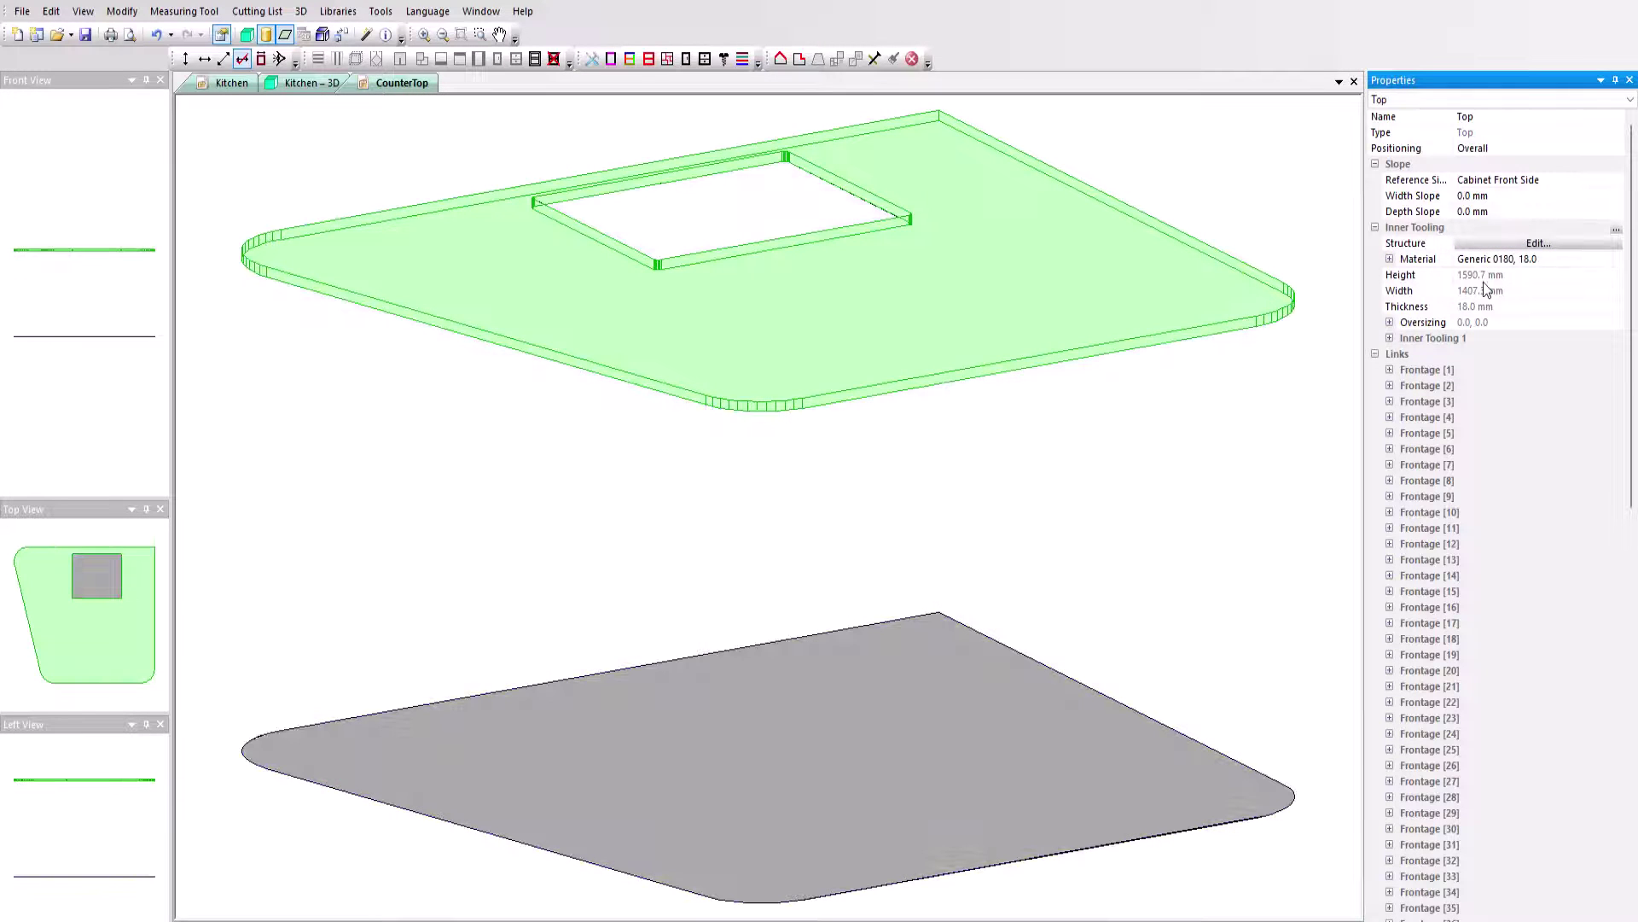
- In Inner Tooling 1, set Nil to No so the cut-out becomes a panel, and pick its material
left_click(1390, 338)
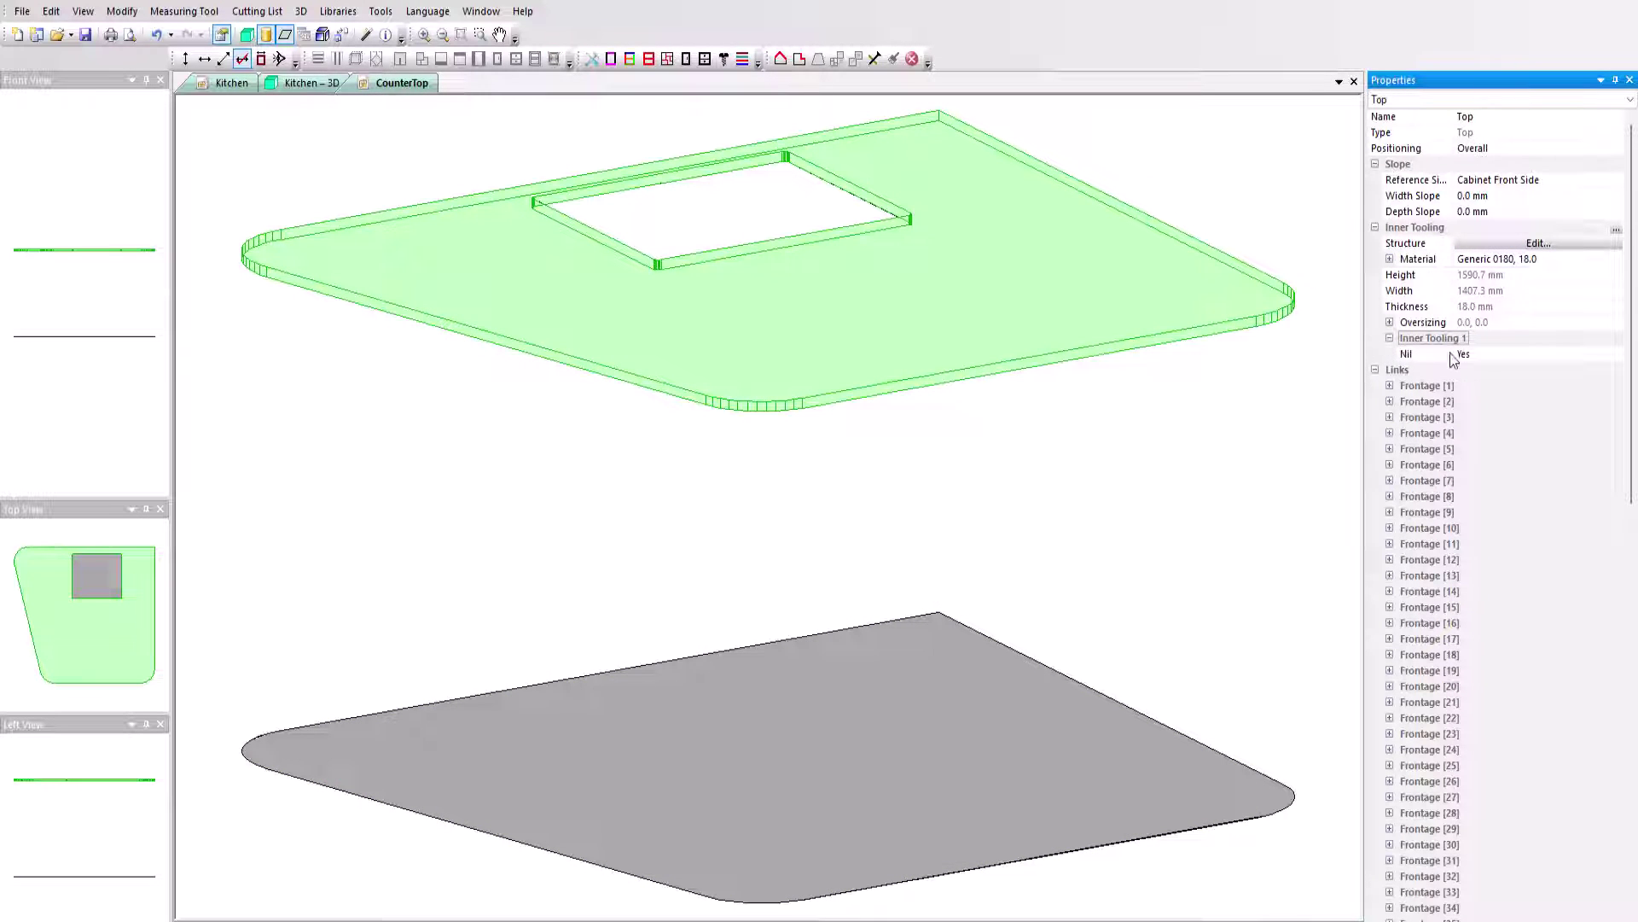
left_click(1482, 356)
left_click(1473, 377)
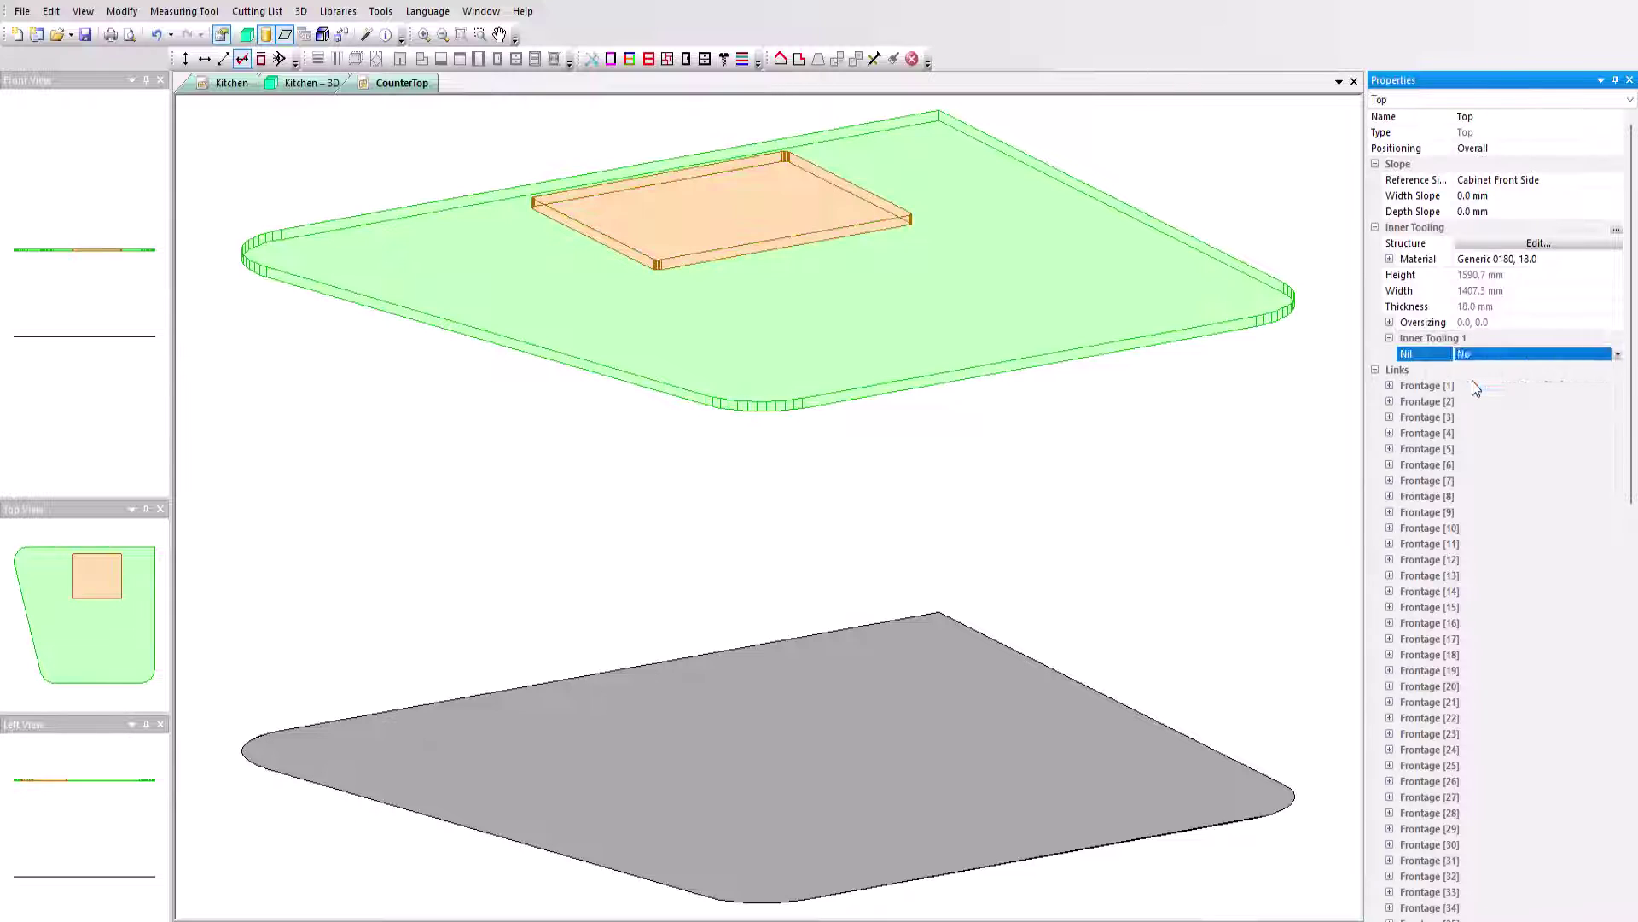
left_click(1472, 376)
scroll(1551, 502, "down", 20)
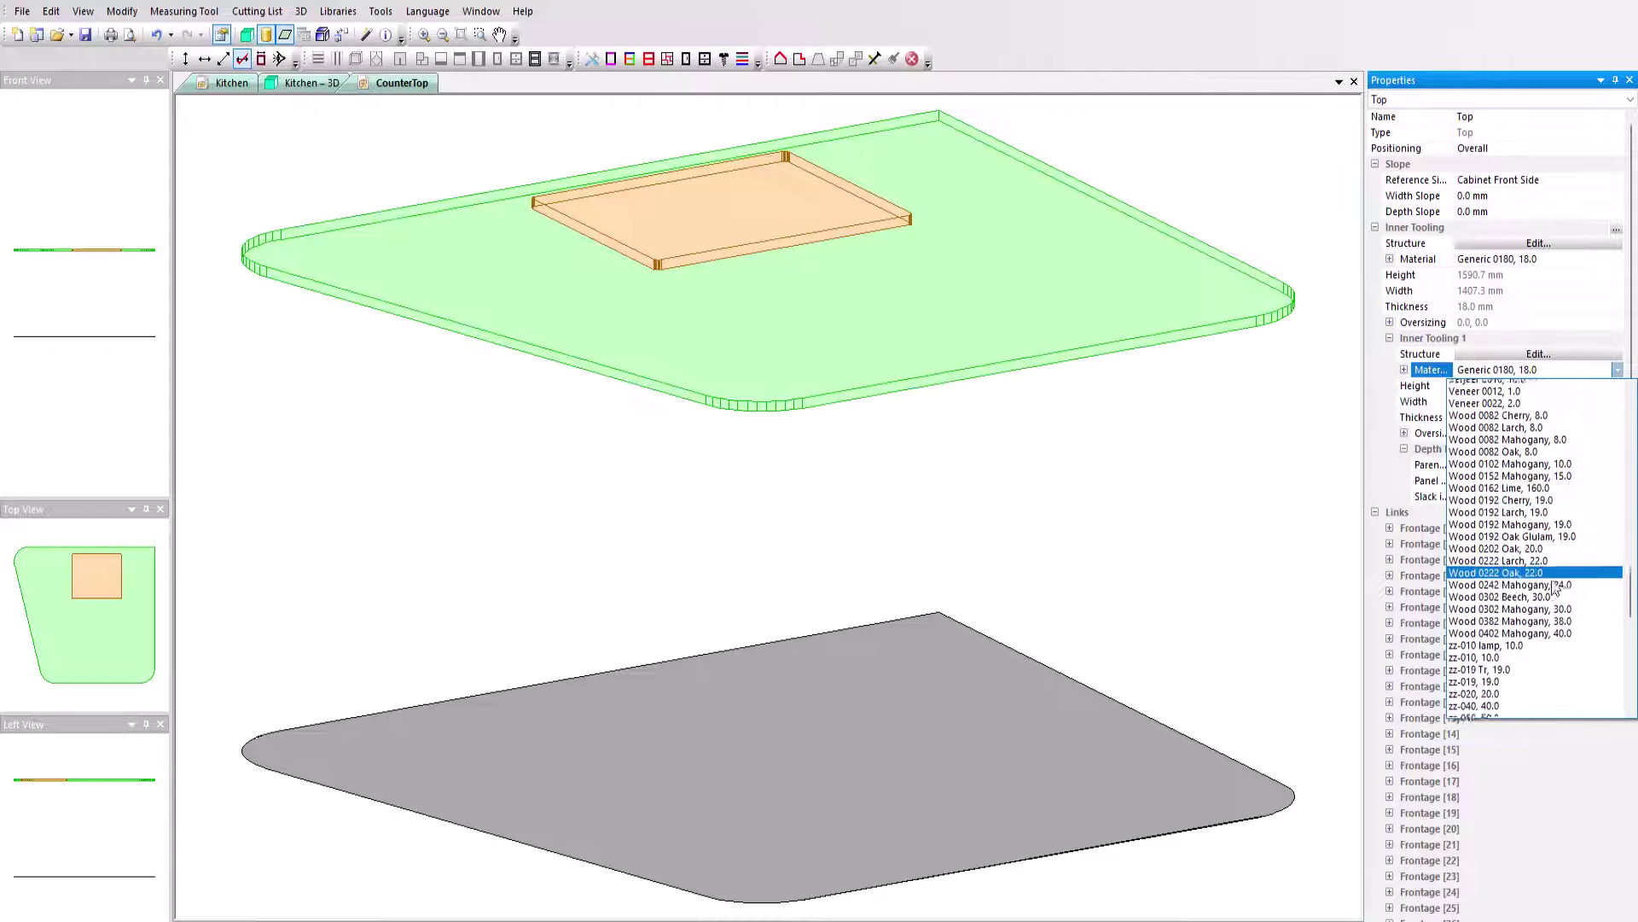